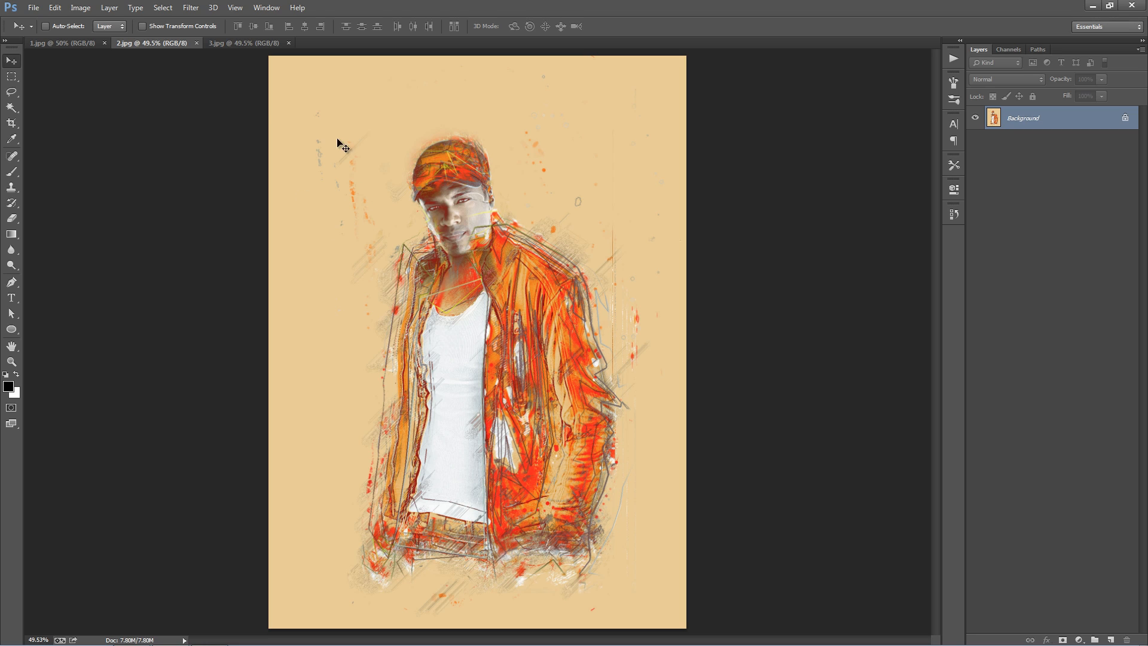
View the sample image 3.jpg and close all three open sample images
left_click(239, 44)
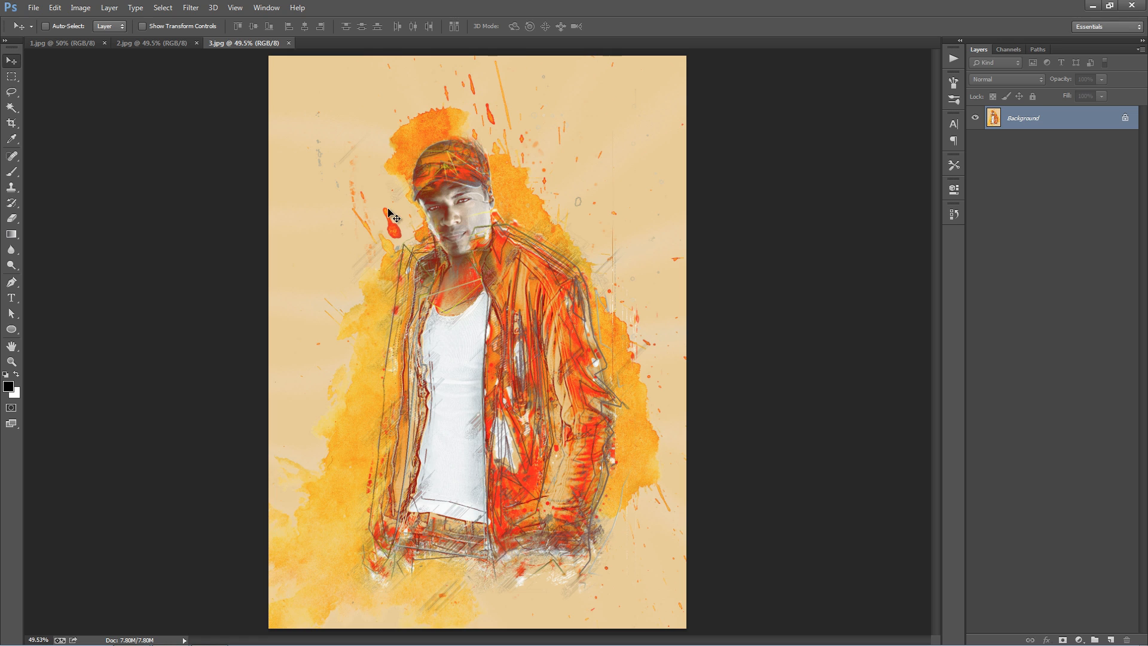
key("ctrl+w")
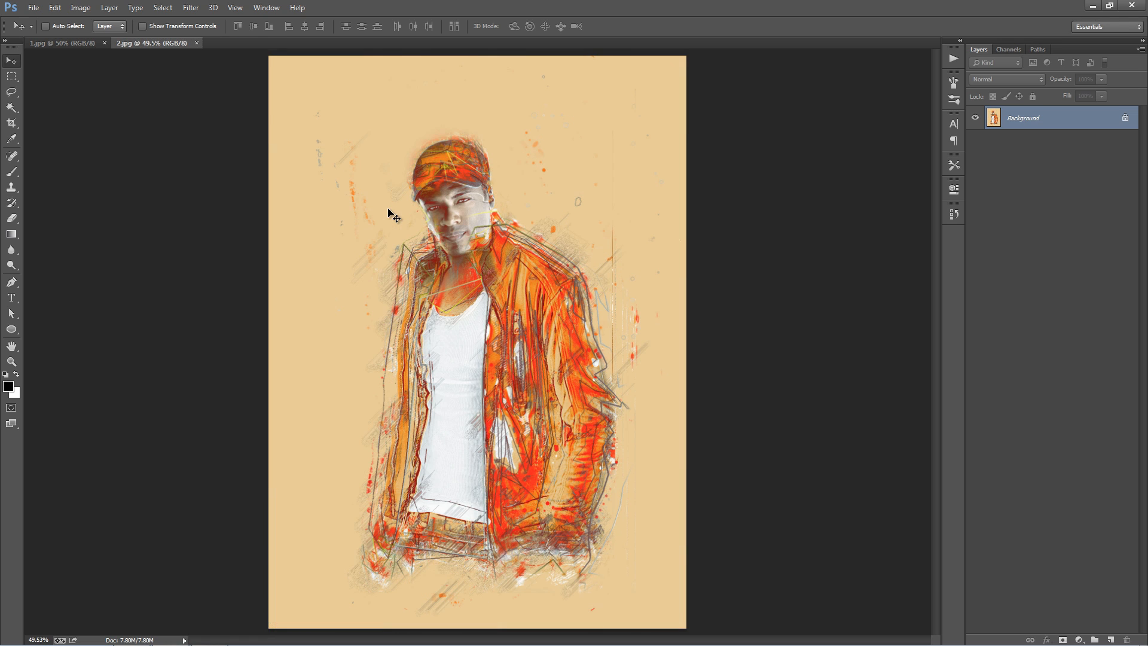
key("ctrl+w")
key("ctrl+w")
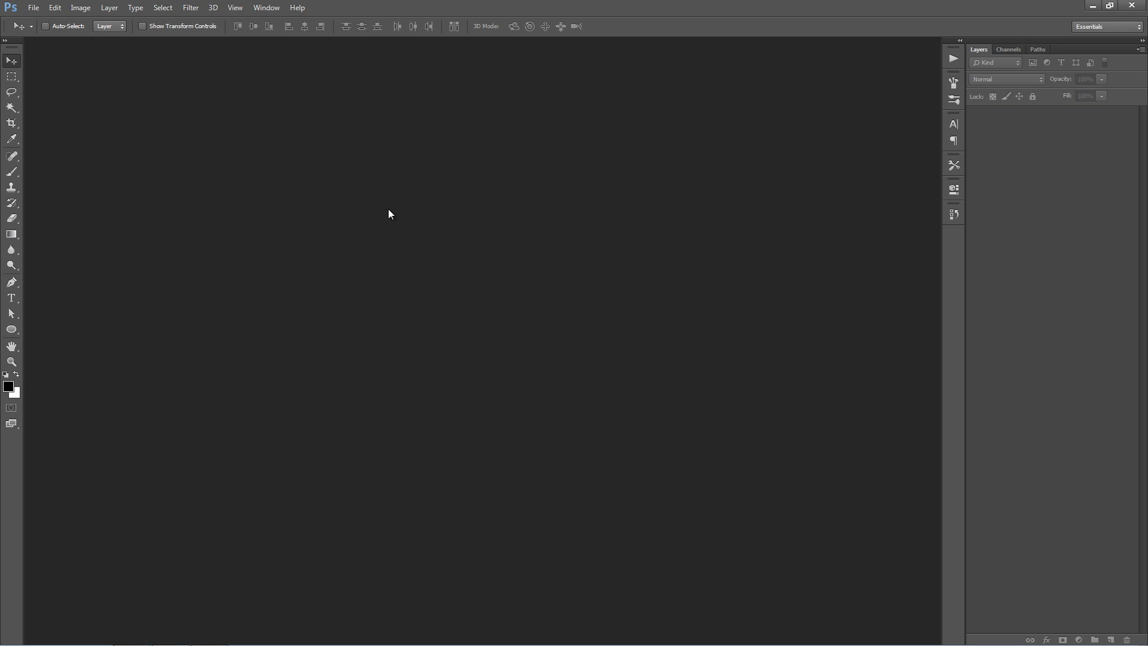
Open Photo.jpg and check that its mode is RGB Color with 8 Bits/Channel
key("ctrl+o")
double_click(299, 306)
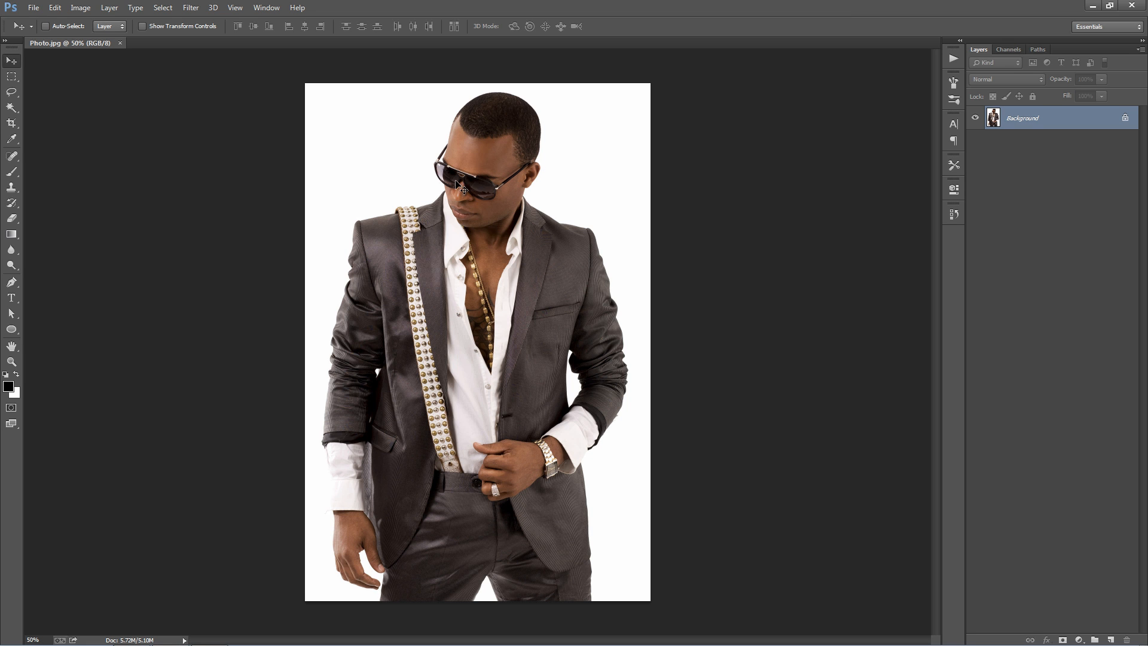
left_click(80, 8)
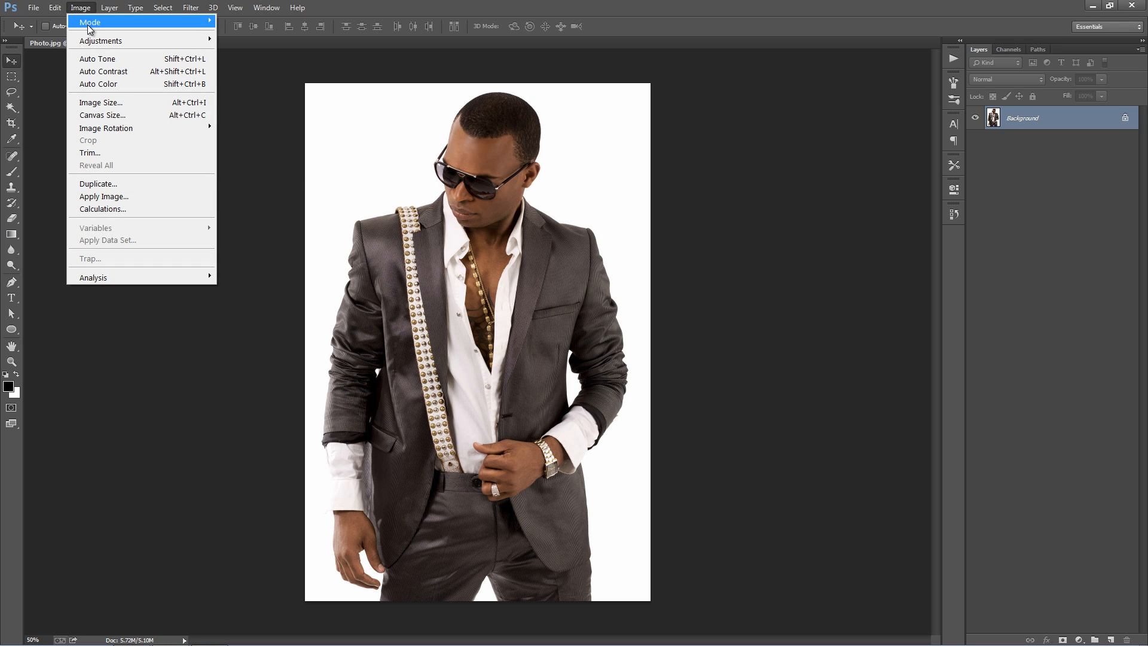
mouse_move(93, 24)
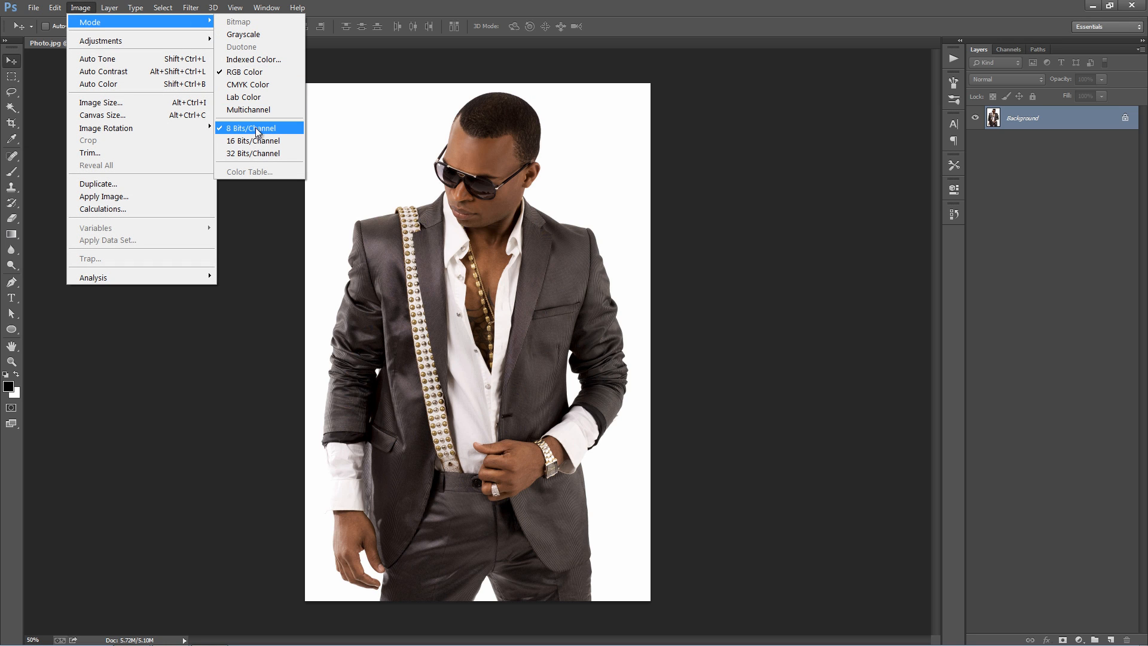
left_click(530, 146)
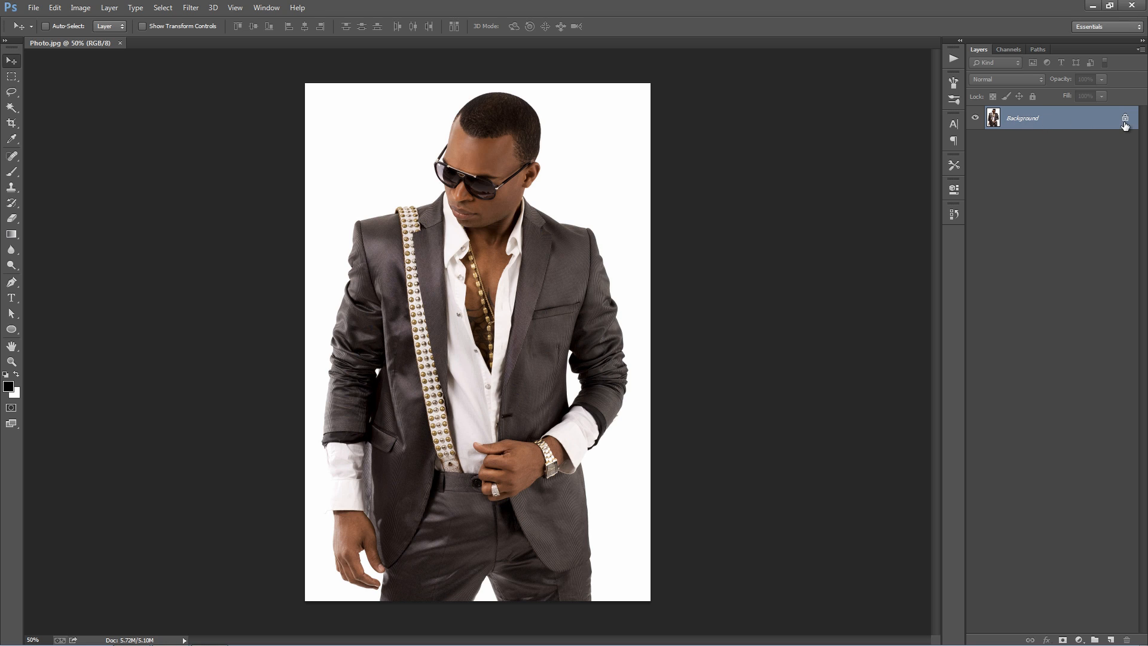
Duplicate the Background layer and delete the original Background
key("ctrl+j")
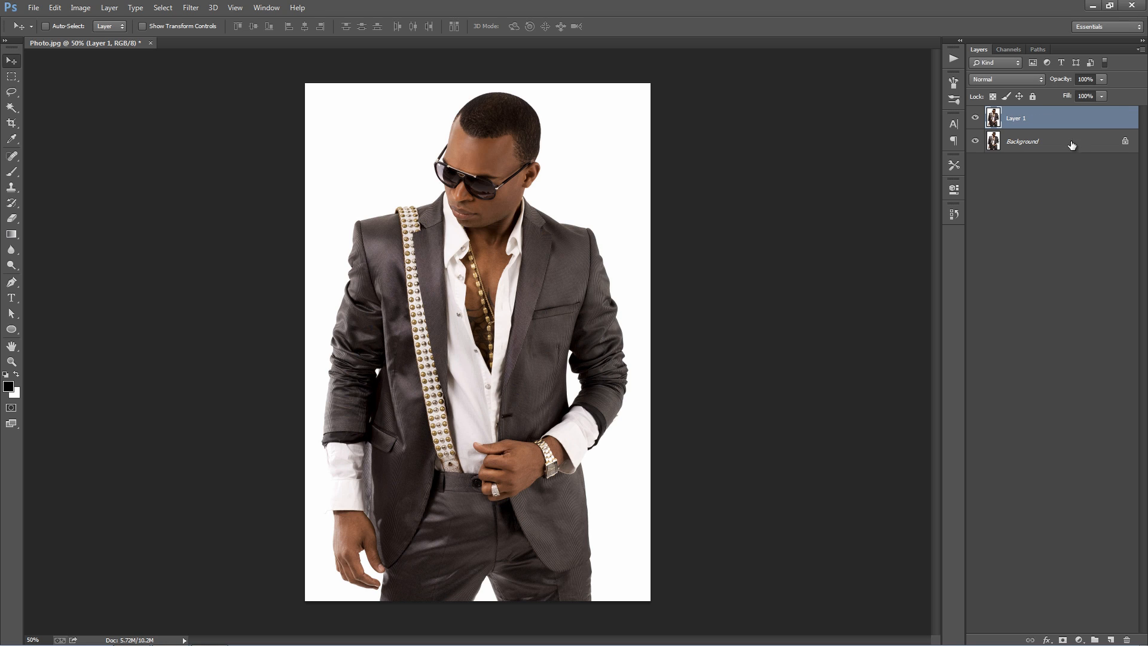
left_click(1066, 145)
key("Delete")
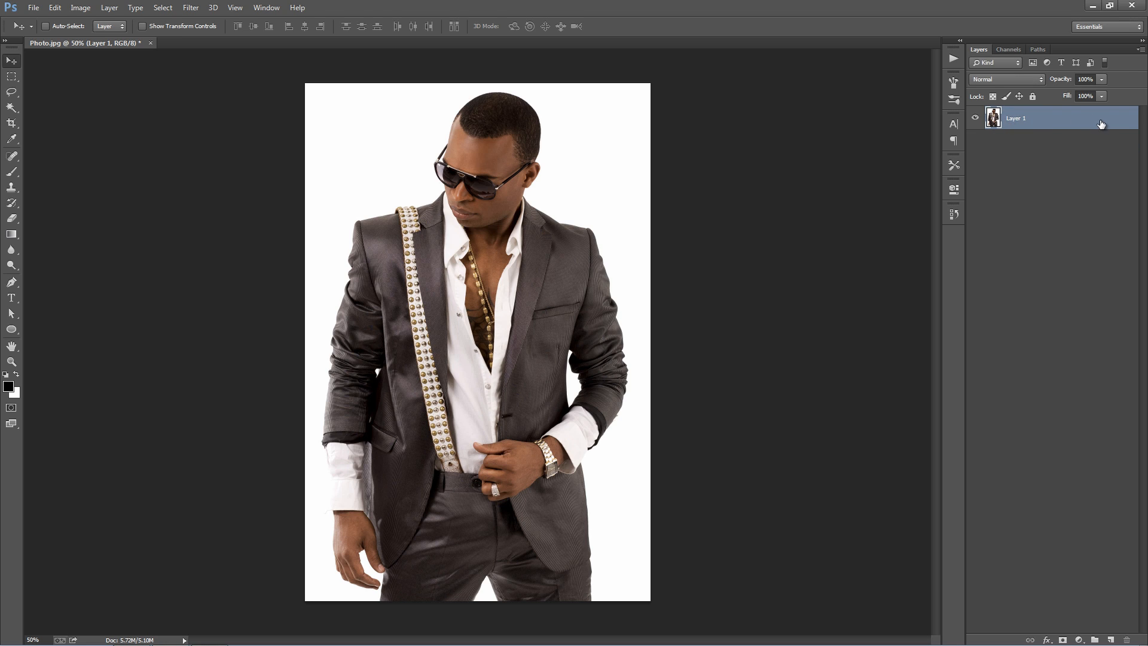
Convert Layer 1 into a Background layer
left_click(110, 8)
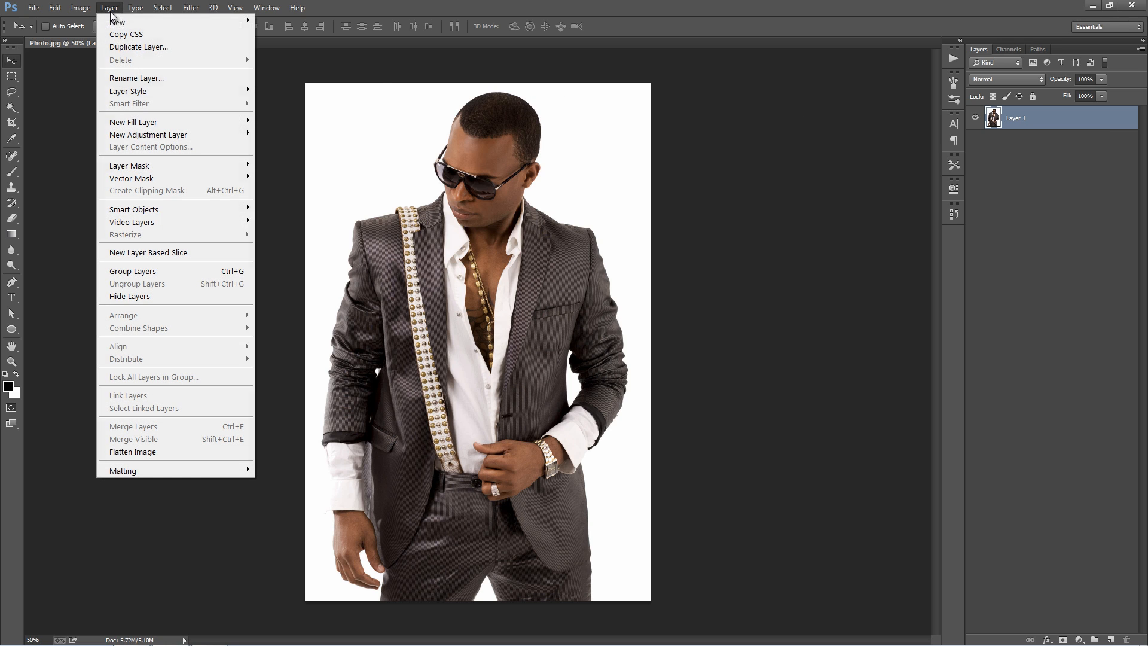
mouse_move(113, 21)
left_click(339, 36)
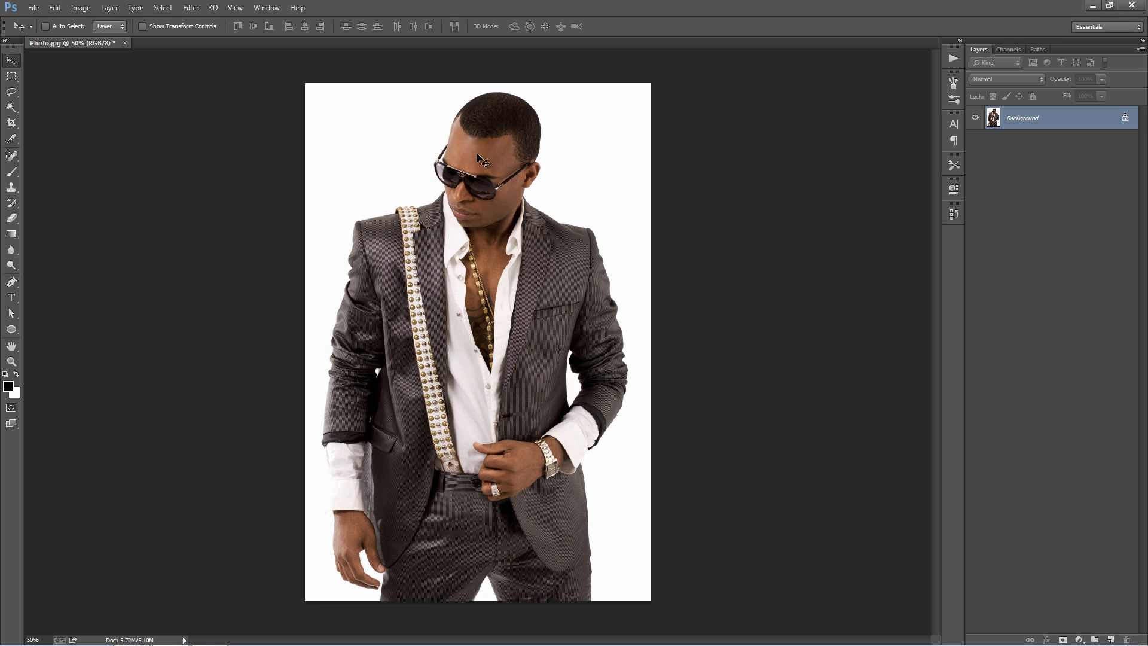
Review the Layers panel options, including the Add "copy" to Copied Layers and Groups setting, and accept them
left_click(1140, 50)
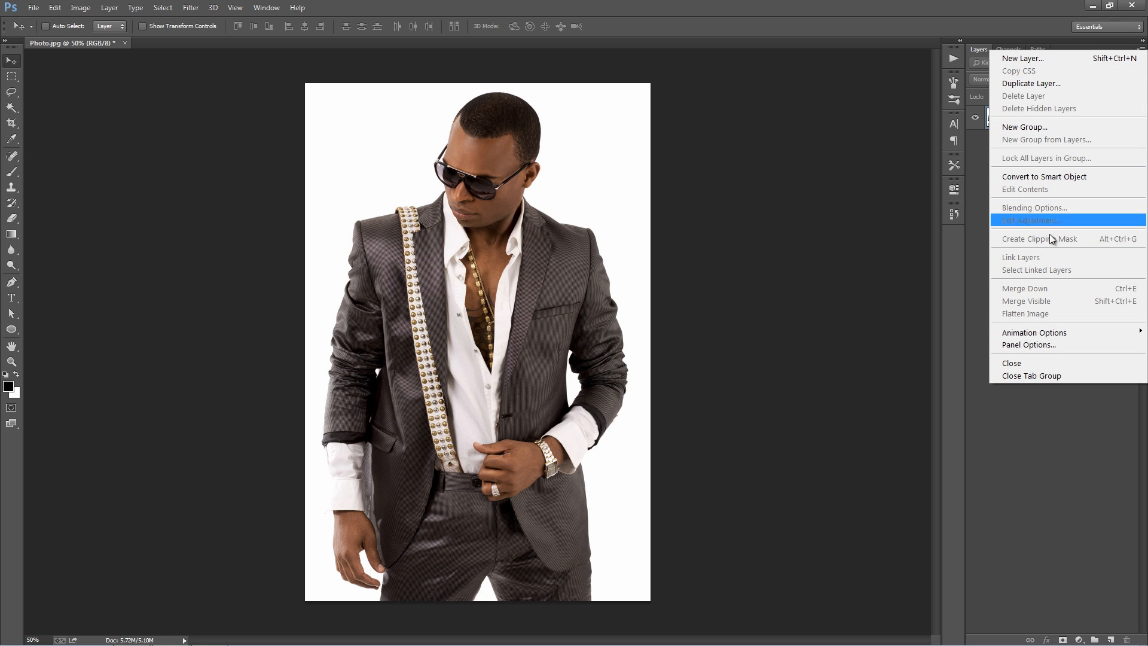
left_click(1028, 345)
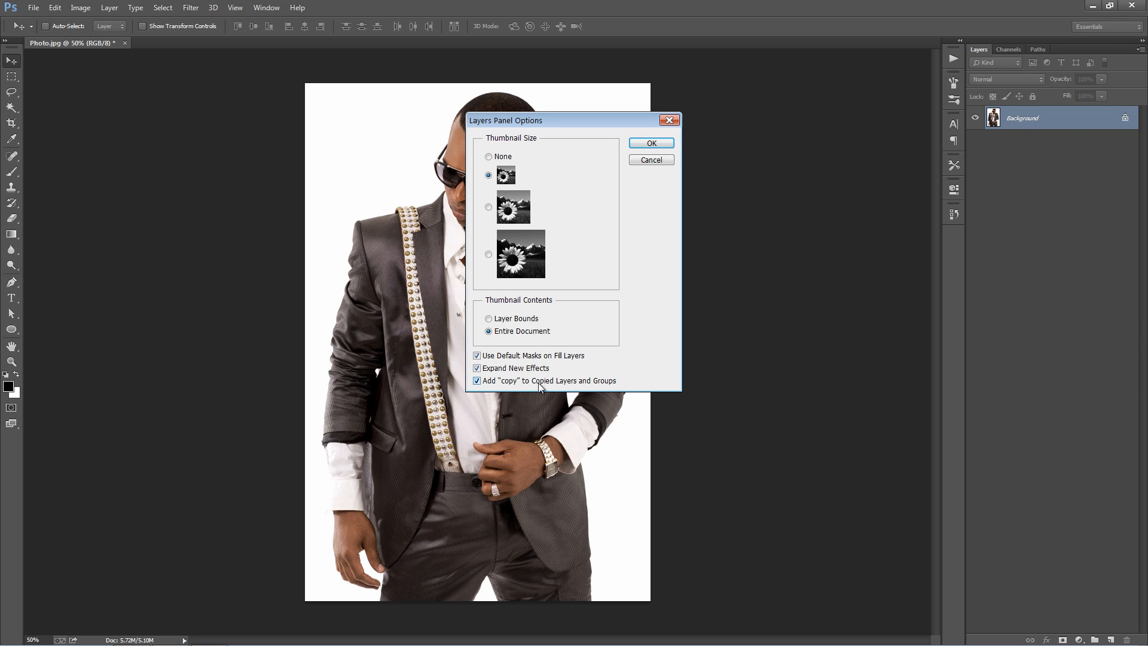
left_click(653, 144)
Inspect the photo's pixel dimensions and resolution in Image Size, and leave without changing anything
key("alt+i")
key("i")
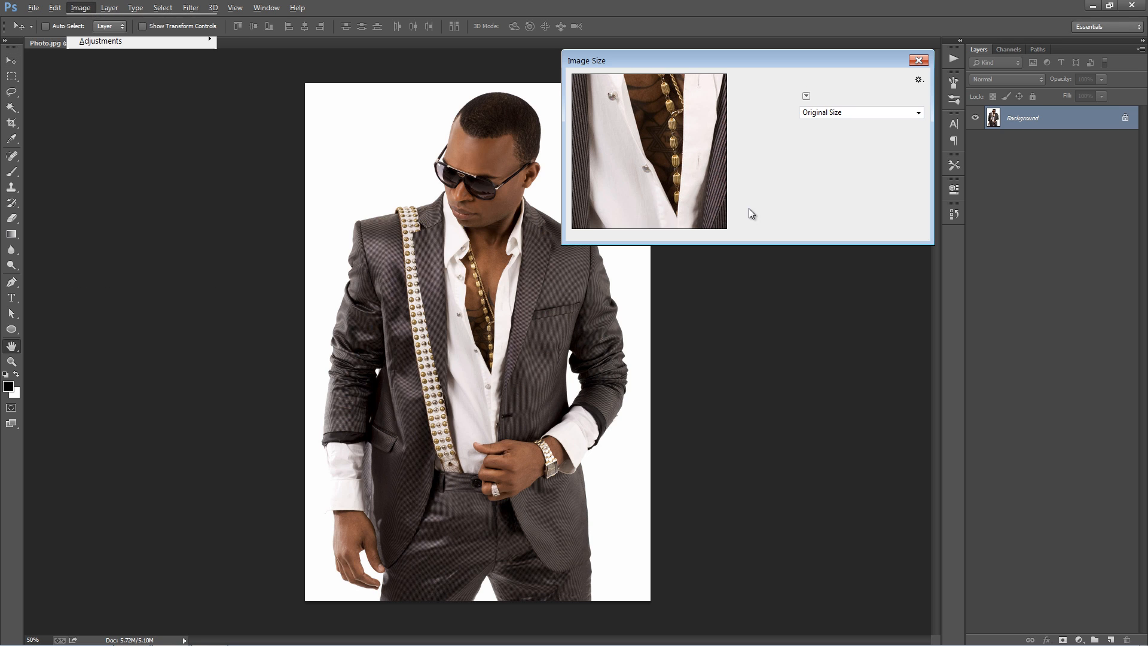
left_click_drag(694, 70, 703, 101)
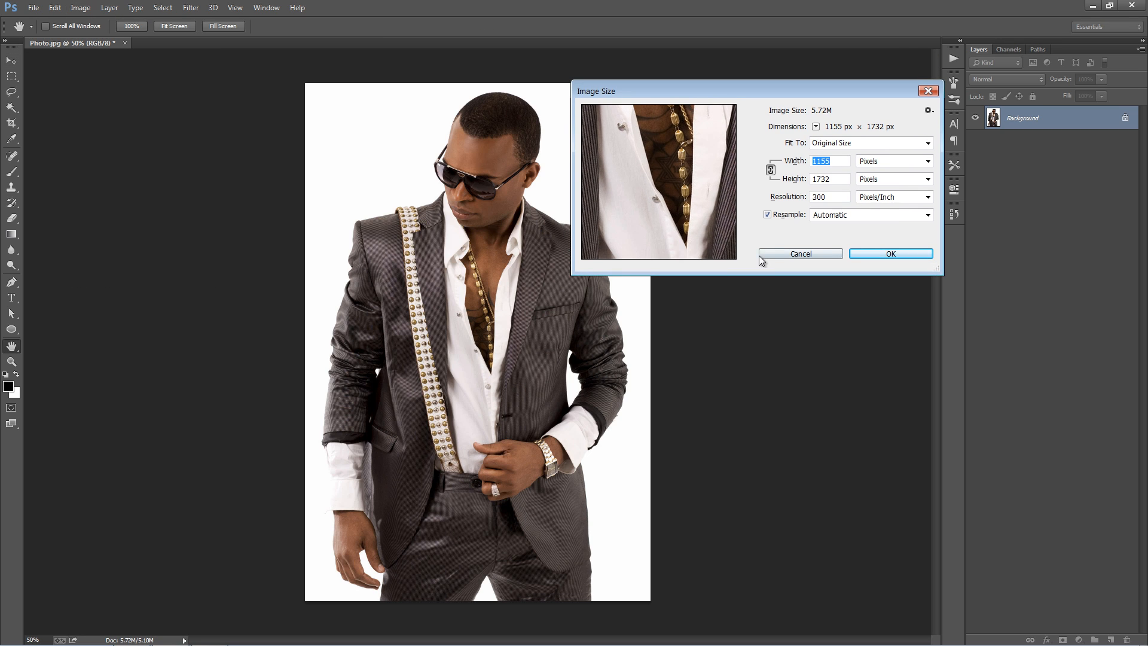
left_click_drag(670, 199, 697, 217)
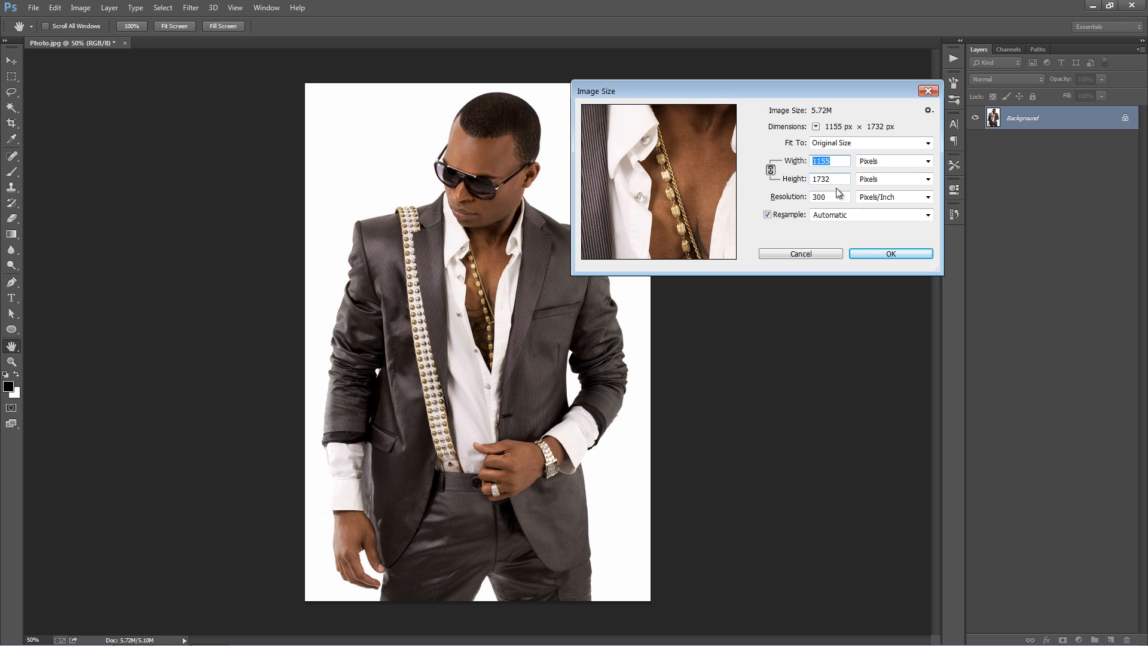
left_click_drag(840, 179, 803, 184)
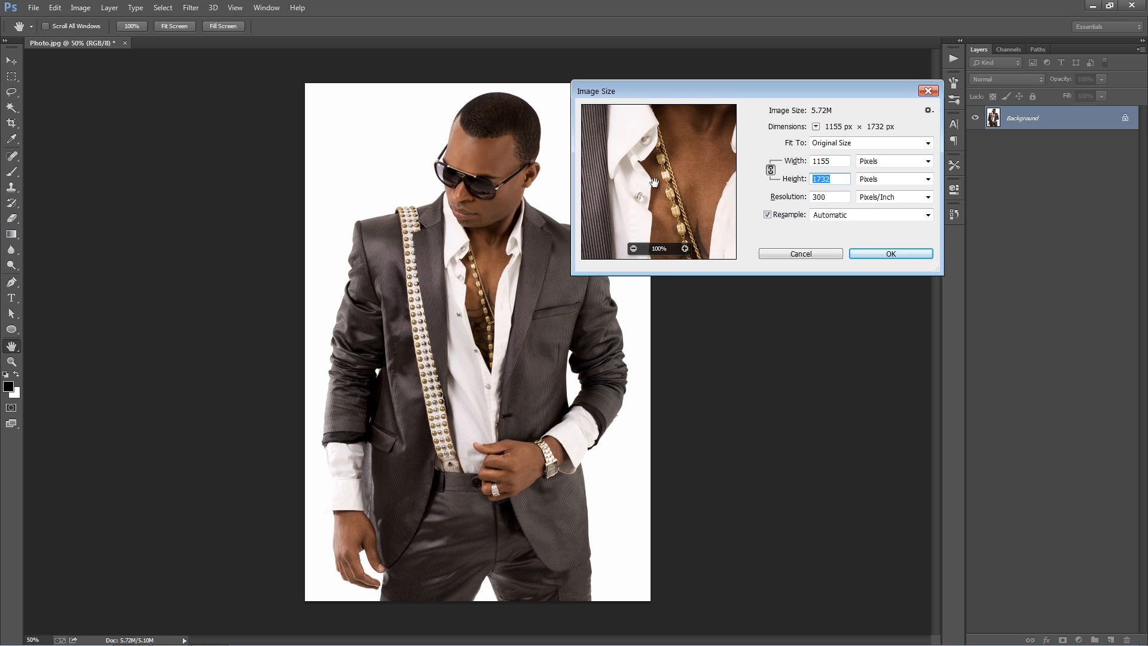
left_click_drag(654, 179, 647, 257)
left_click(800, 253)
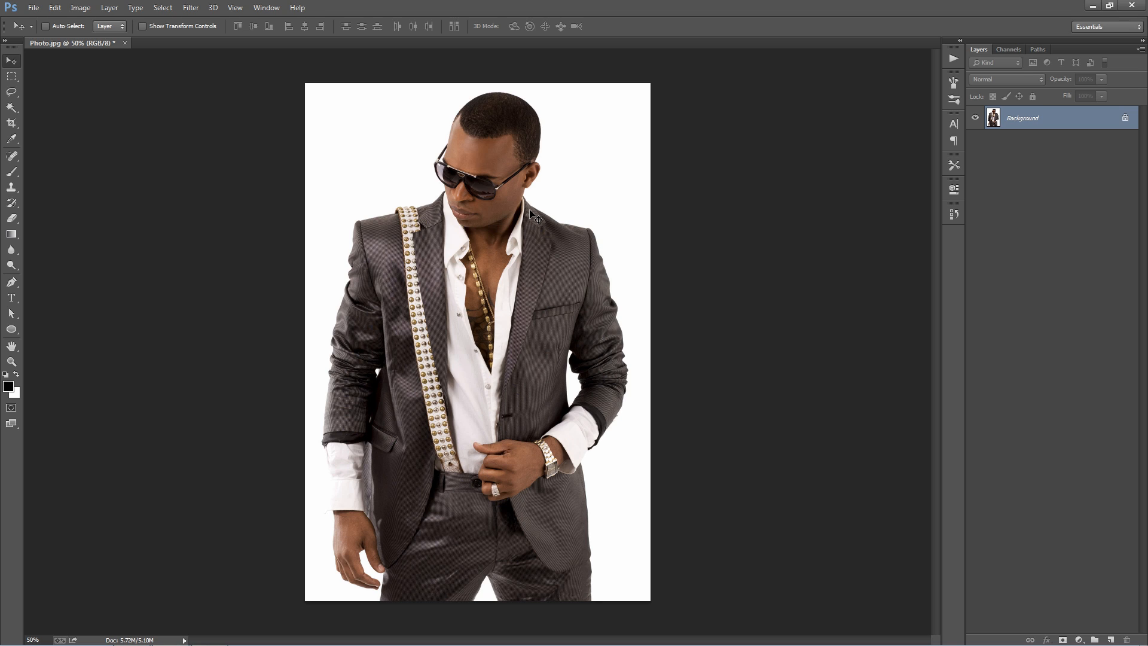
Create a new layer named "brush" above the Background
key("ctrl+shift+n")
type("brush")
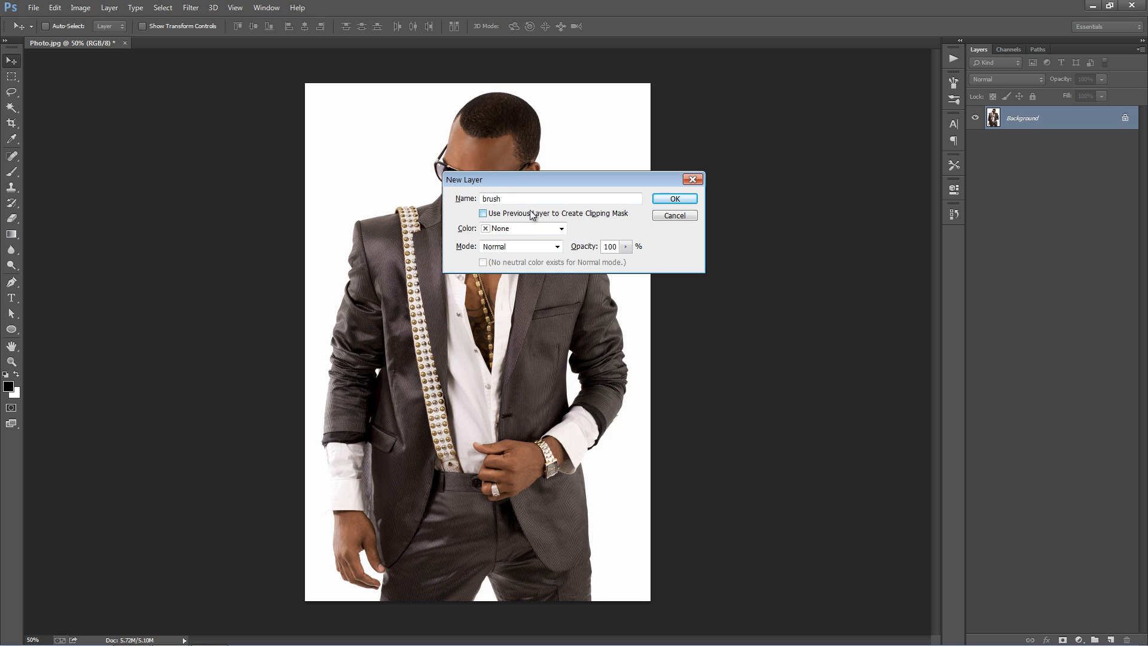
left_click_drag(526, 199, 356, 199)
left_click(675, 199)
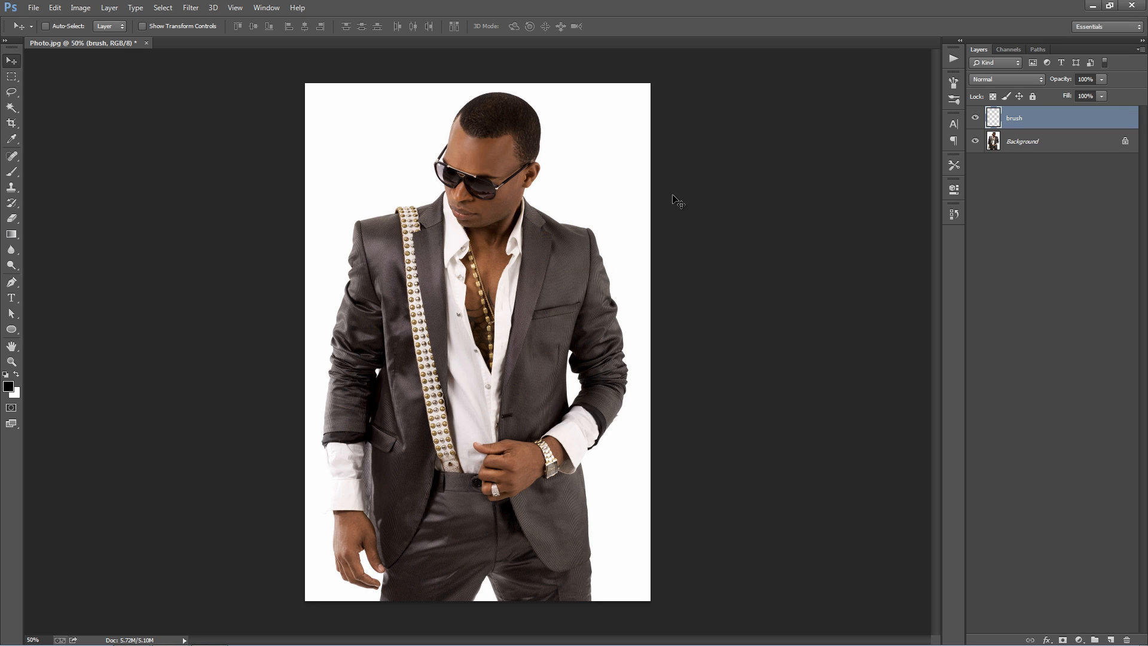
Choose a soft round 175 px brush with 0% hardness for the Brush tool
key("b")
right_click(390, 157)
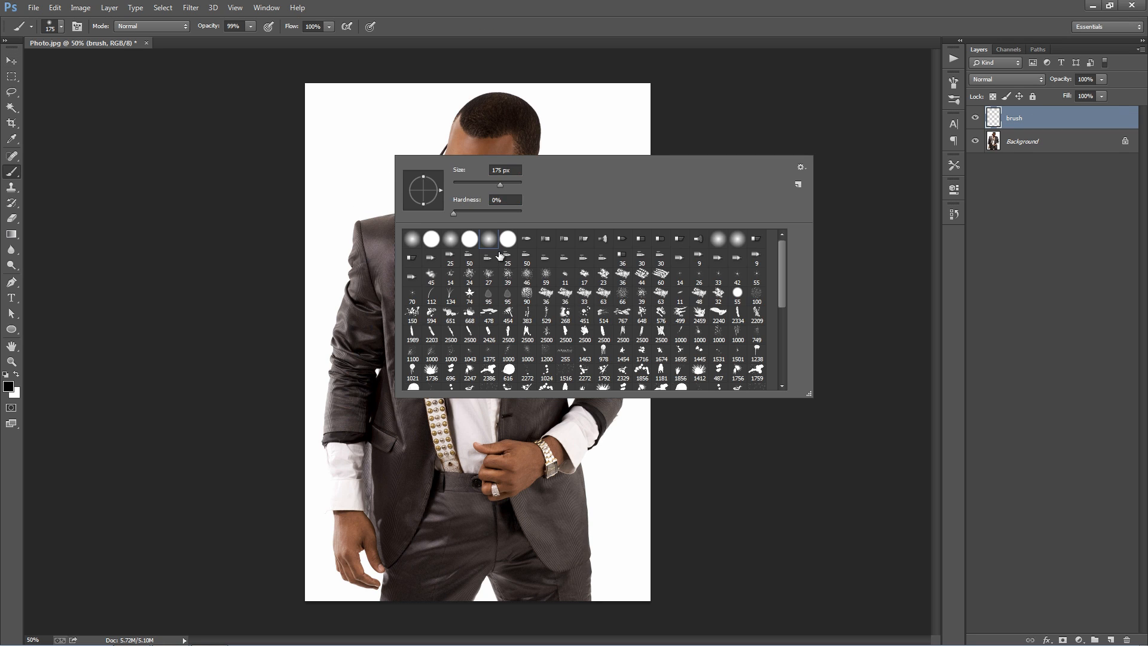
double_click(494, 241)
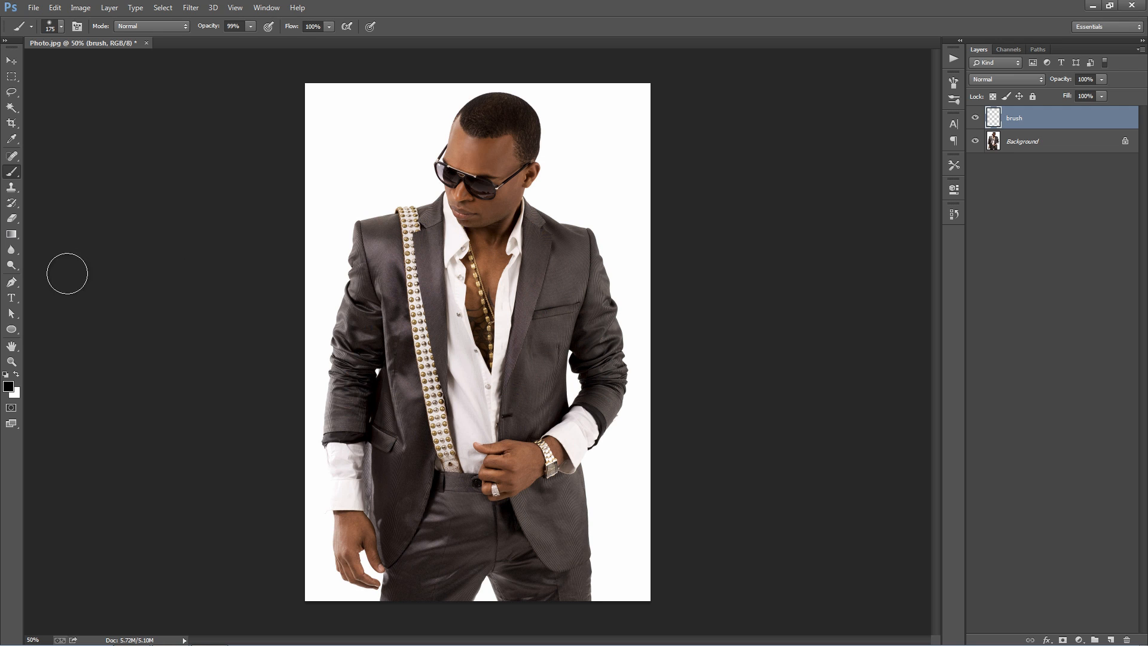
Set the foreground color to bright green 12ff00
left_click(8, 386)
left_click(972, 177)
left_click(935, 153)
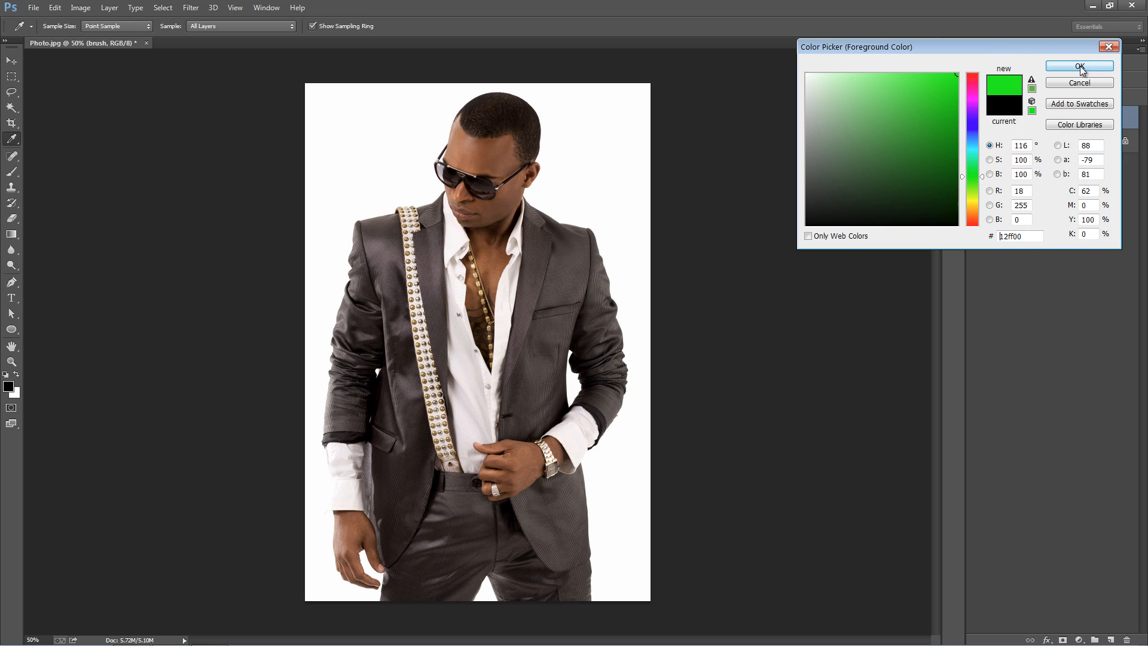
left_click(1080, 66)
Reduce the brush size to about 80 px and paint green over the man's face, chest and torso on the brush layer
key("bracketleft")
key("bracketleft")
key("bracketleft")
key("bracketleft")
key("bracketleft")
key("bracketleft")
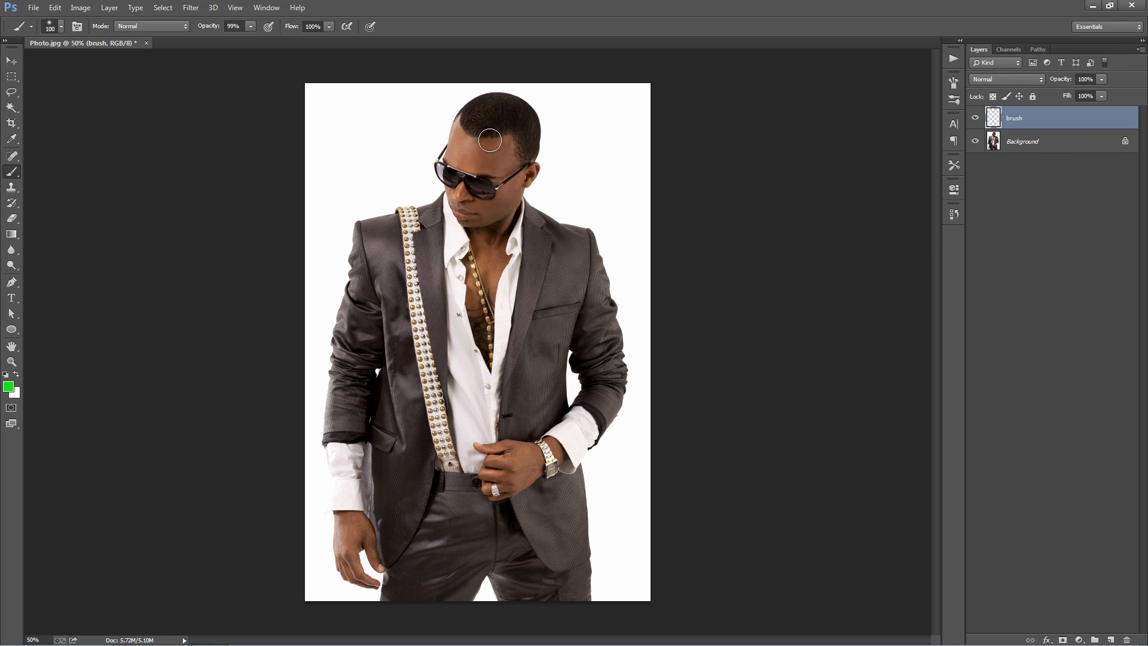
key("bracketleft")
key("bracketleft")
key("bracketleft")
mouse_move(487, 133)
left_mouse_down()
mouse_move(474, 258)
mouse_move(461, 215)
left_mouse_up()
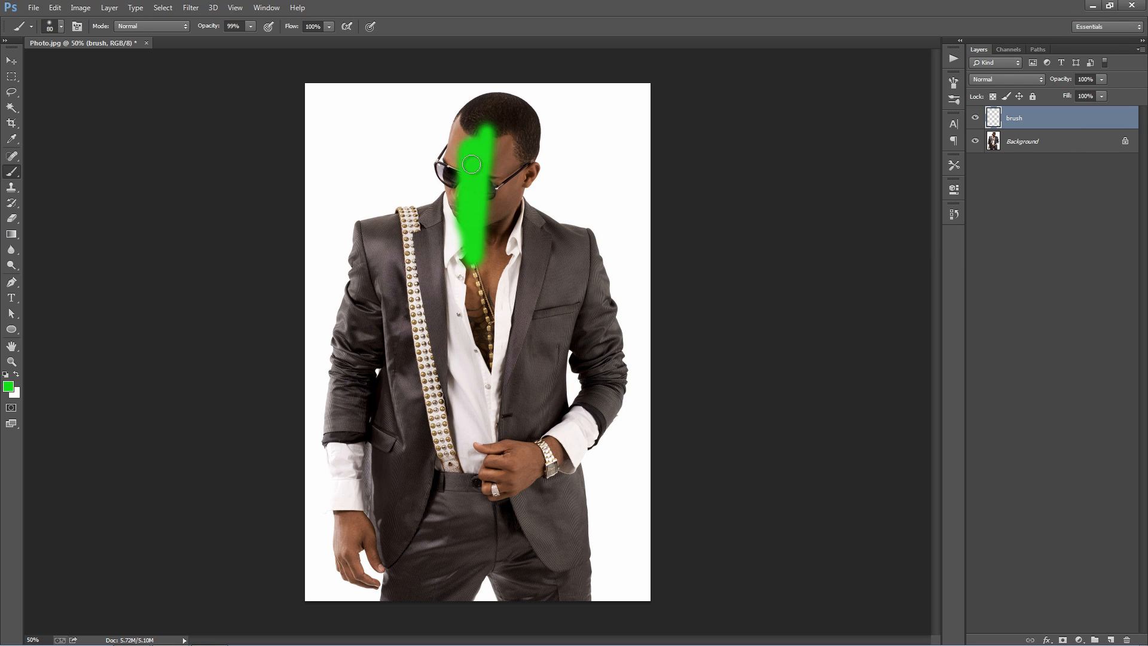
key("bracketright")
mouse_move(442, 170)
left_mouse_down()
mouse_move(466, 214)
mouse_move(456, 177)
mouse_move(456, 255)
mouse_move(495, 209)
mouse_move(472, 264)
mouse_move(465, 376)
mouse_move(487, 382)
mouse_move(514, 322)
mouse_move(514, 338)
mouse_move(468, 323)
mouse_move(424, 412)
mouse_move(449, 385)
mouse_move(426, 354)
mouse_move(468, 265)
left_mouse_up()
key("bracketright")
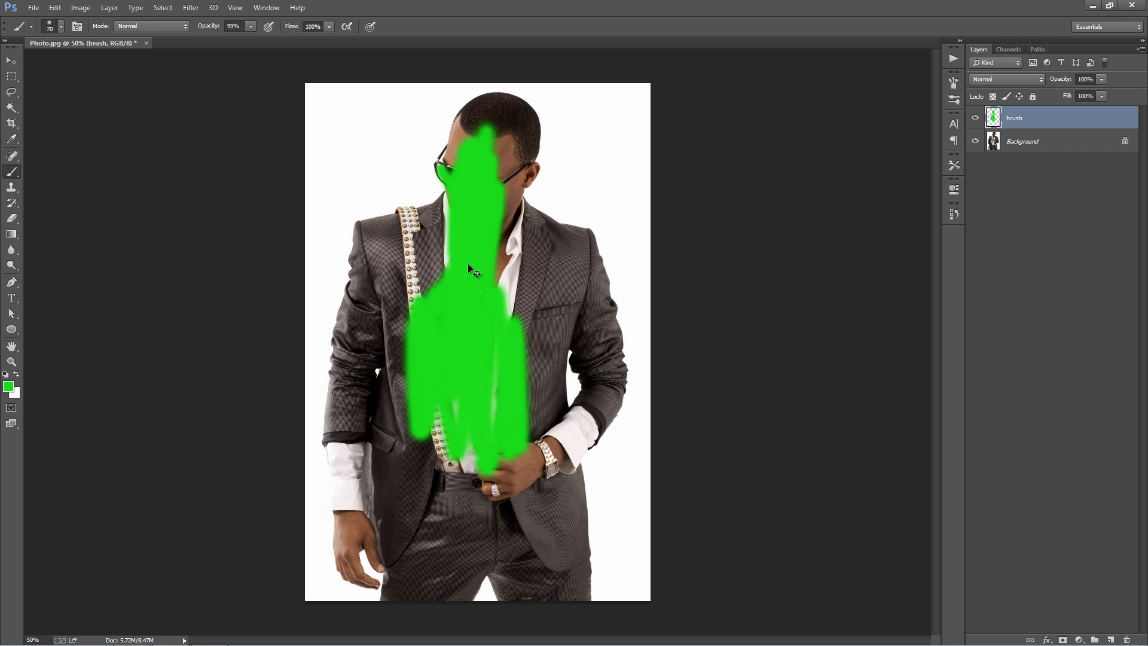
Close Photo.jpg without saving, open Man_Brushed.psd and fit it to the screen
key("ctrl+w")
key("n")
key("ctrl+o")
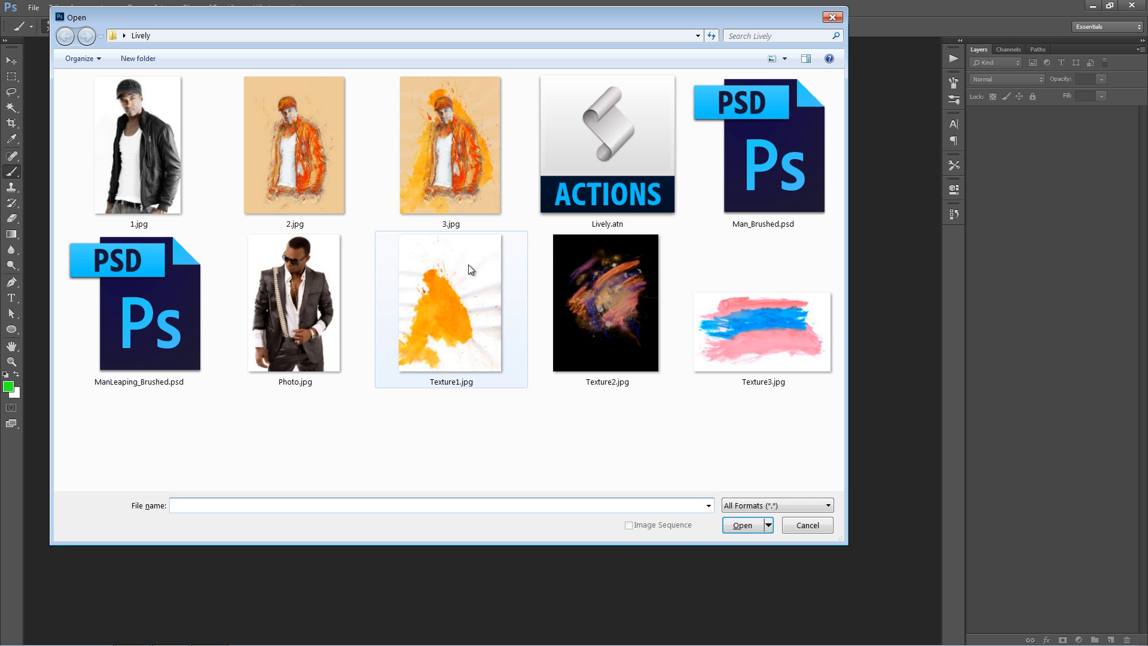
double_click(770, 153)
key("v")
key("ctrl+0")
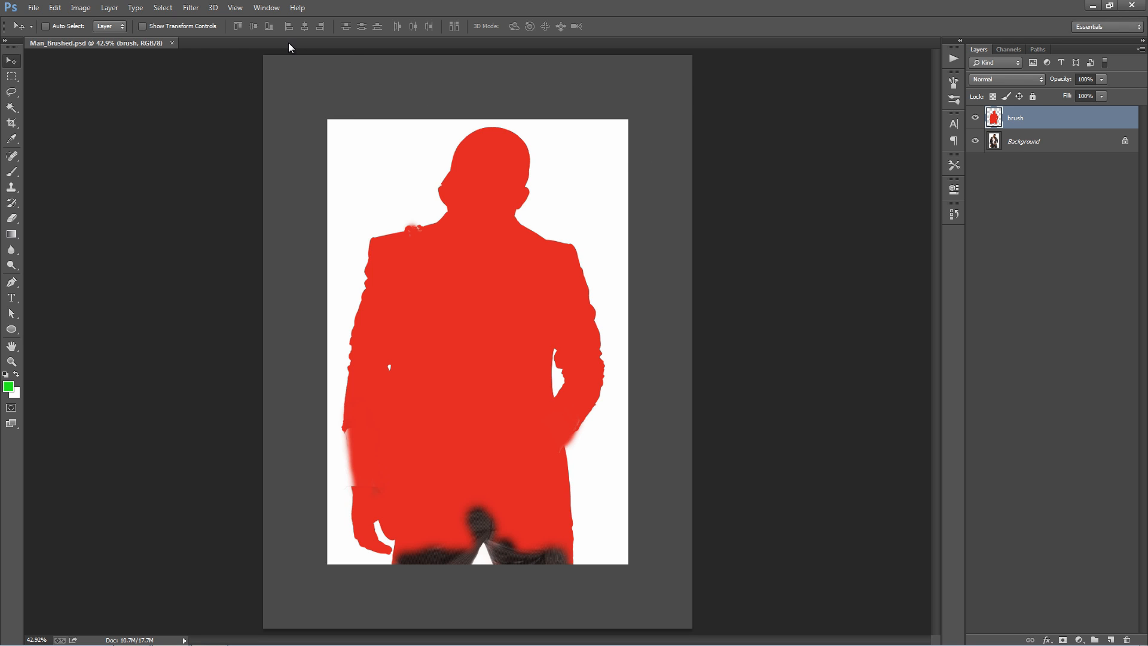
Show the Actions list and load the Lively.atn action set
left_click(264, 7)
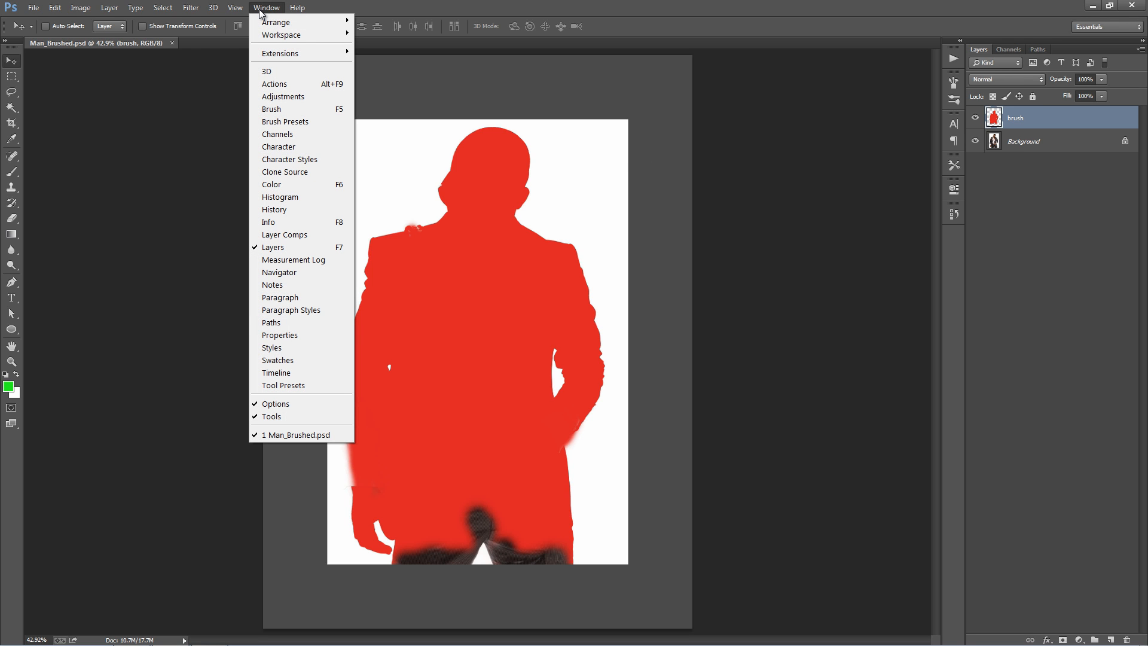
left_click(312, 85)
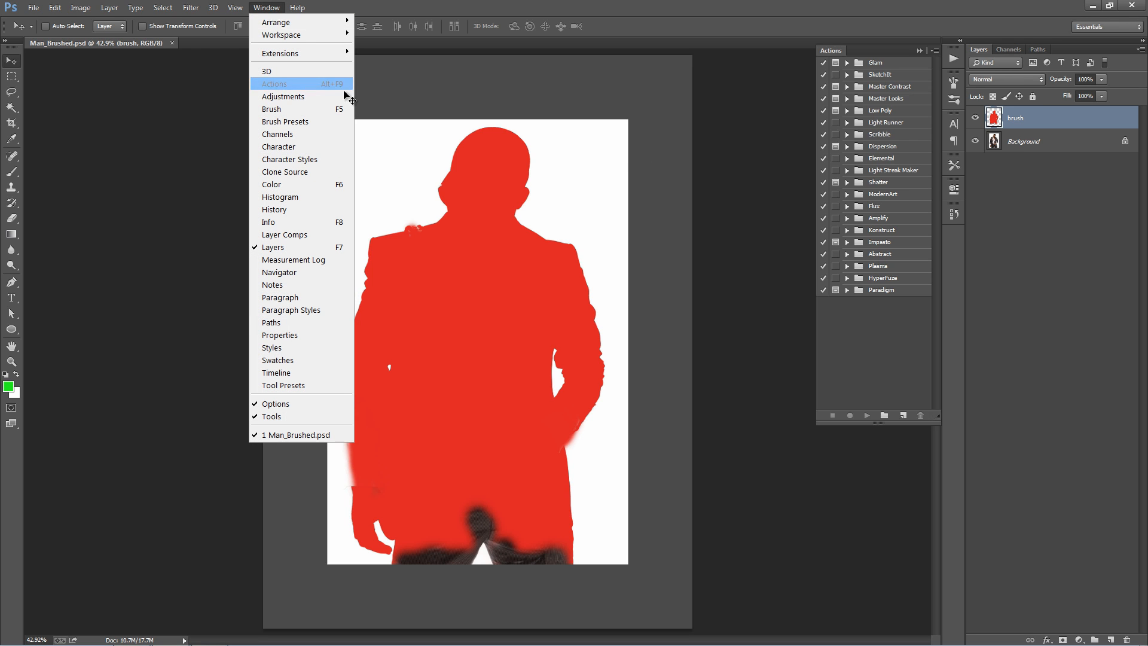
left_click(935, 52)
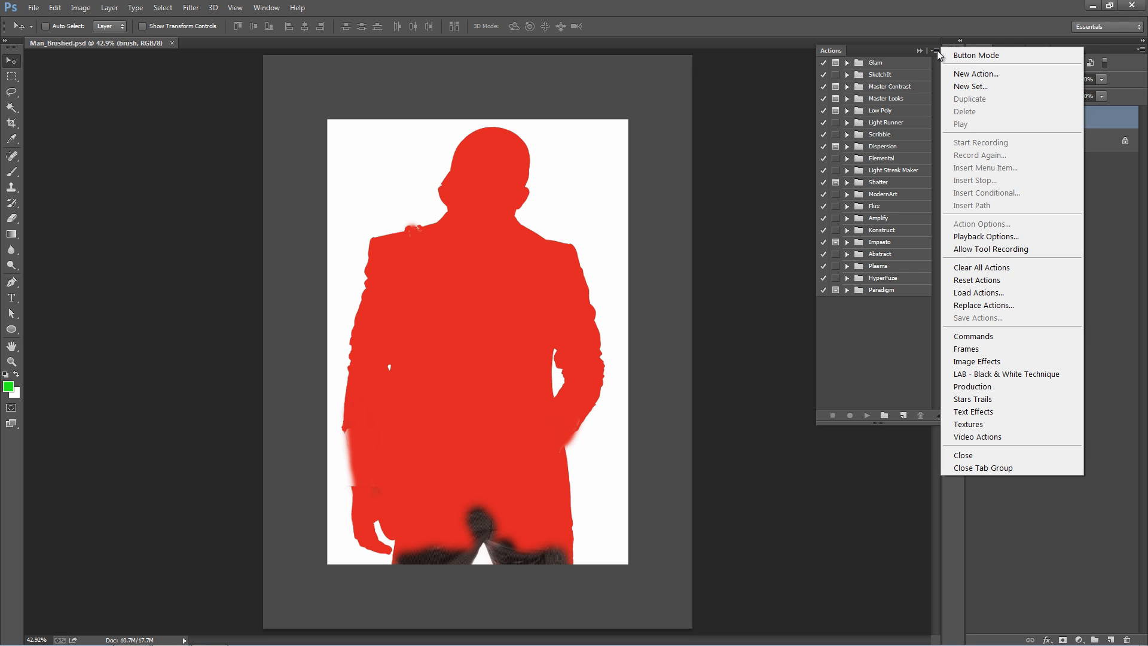
left_click(993, 292)
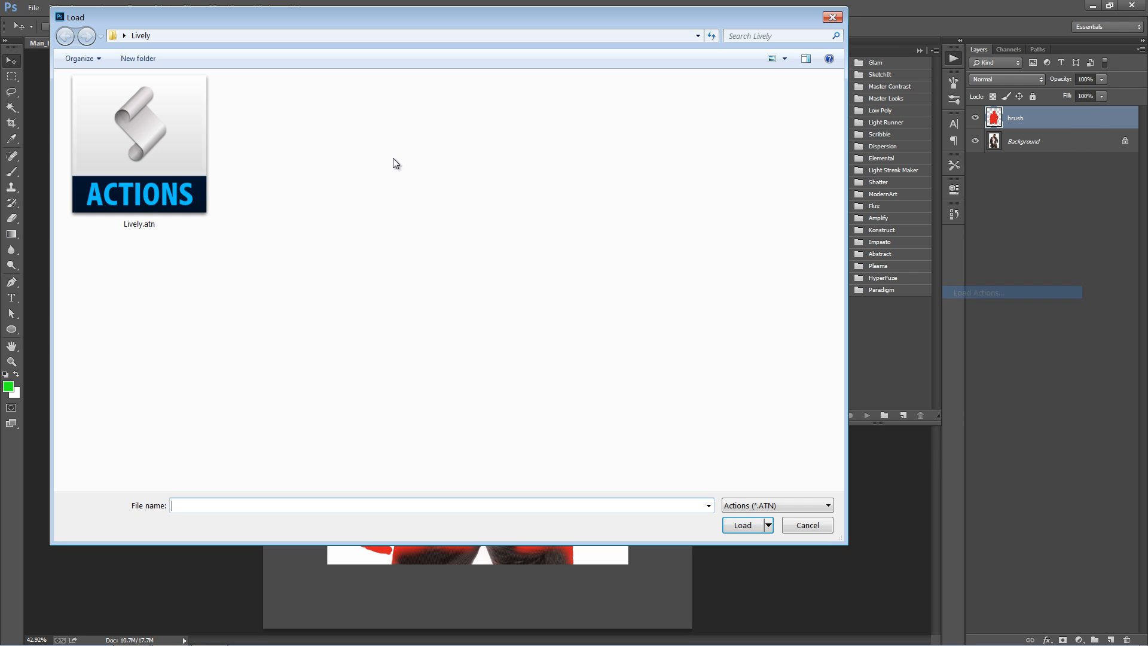
double_click(127, 178)
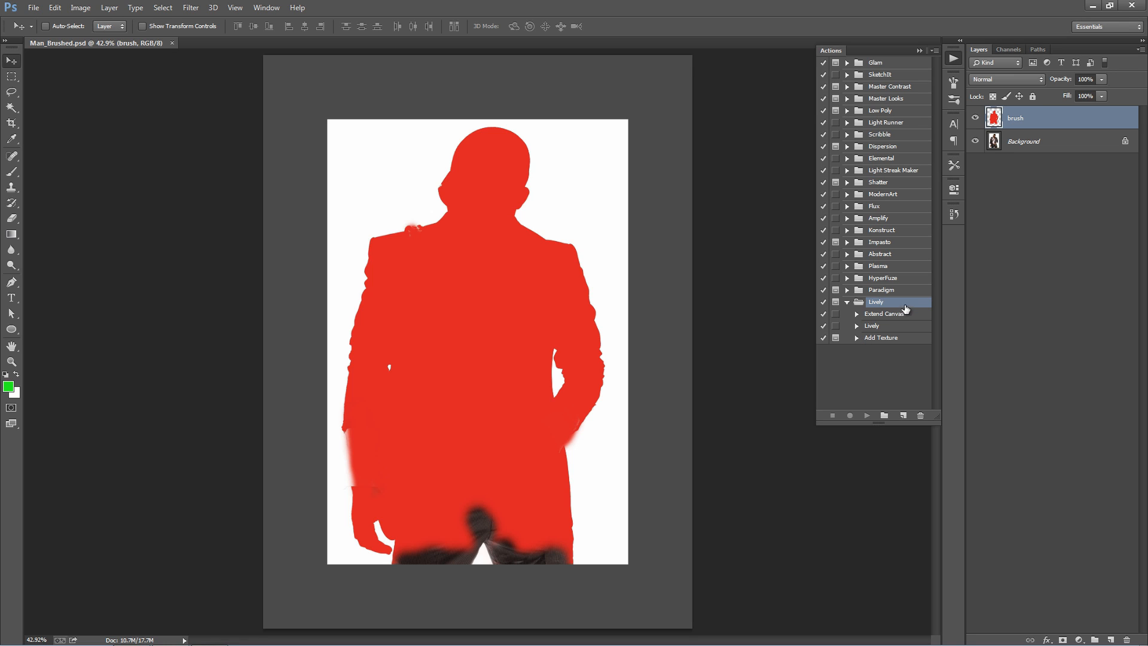
Select the Extend Canvas action in the Lively set
left_click(876, 315)
left_click(879, 339)
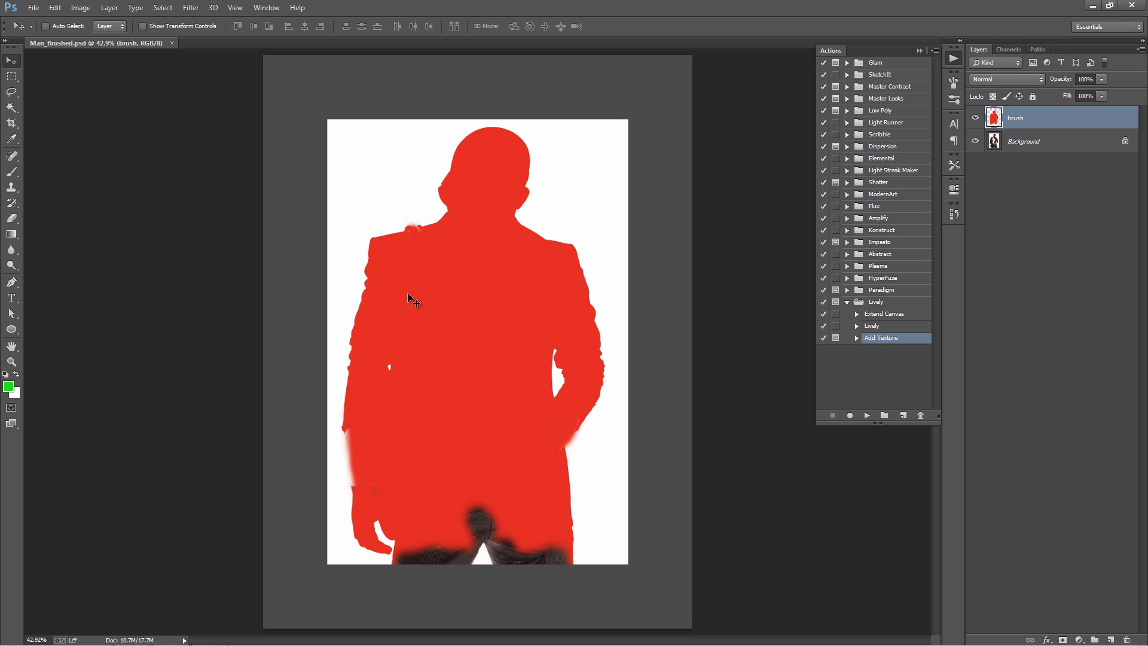
left_click(902, 314)
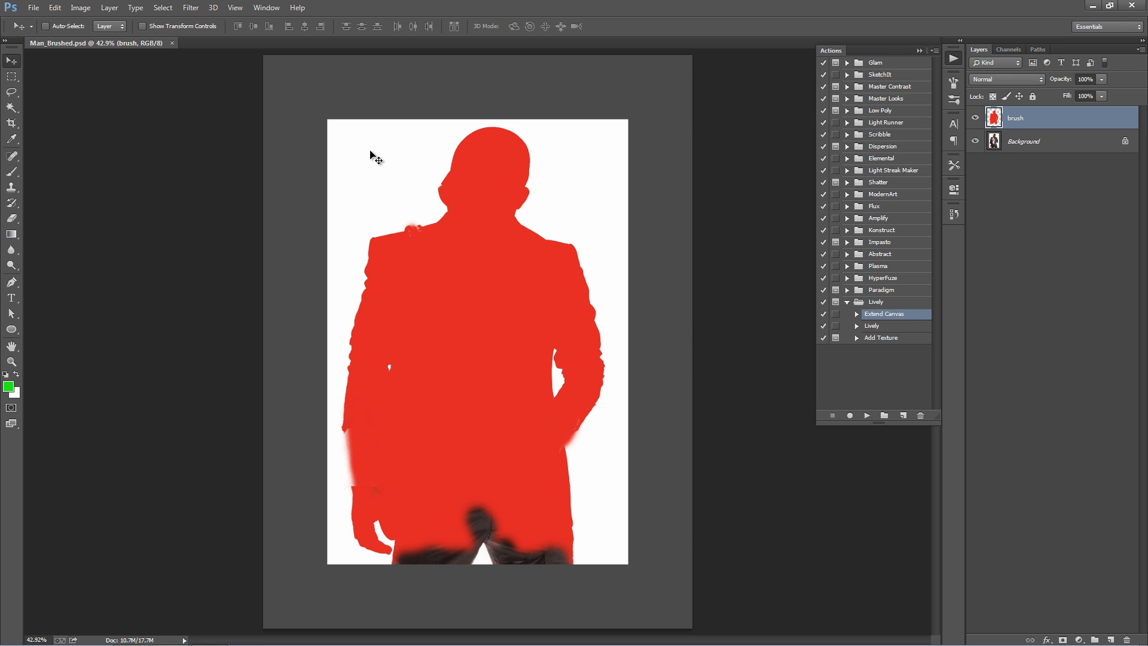
Crop the canvas to the photo area using a rectangular selection around it, and deselect
key("m")
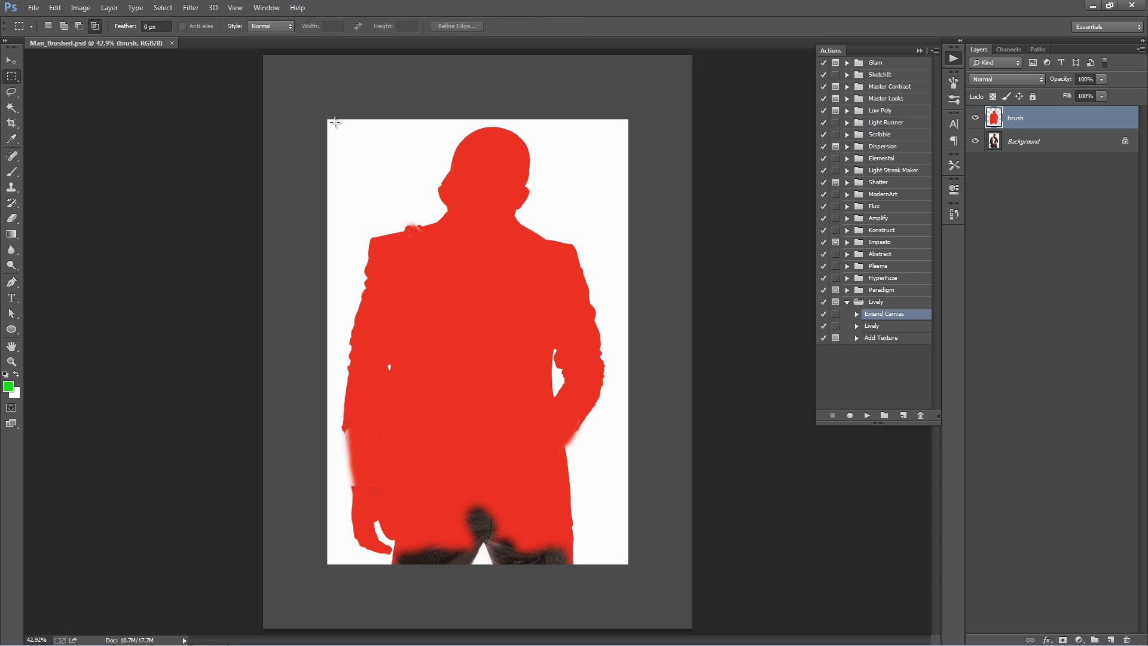
left_click_drag(328, 120, 626, 563)
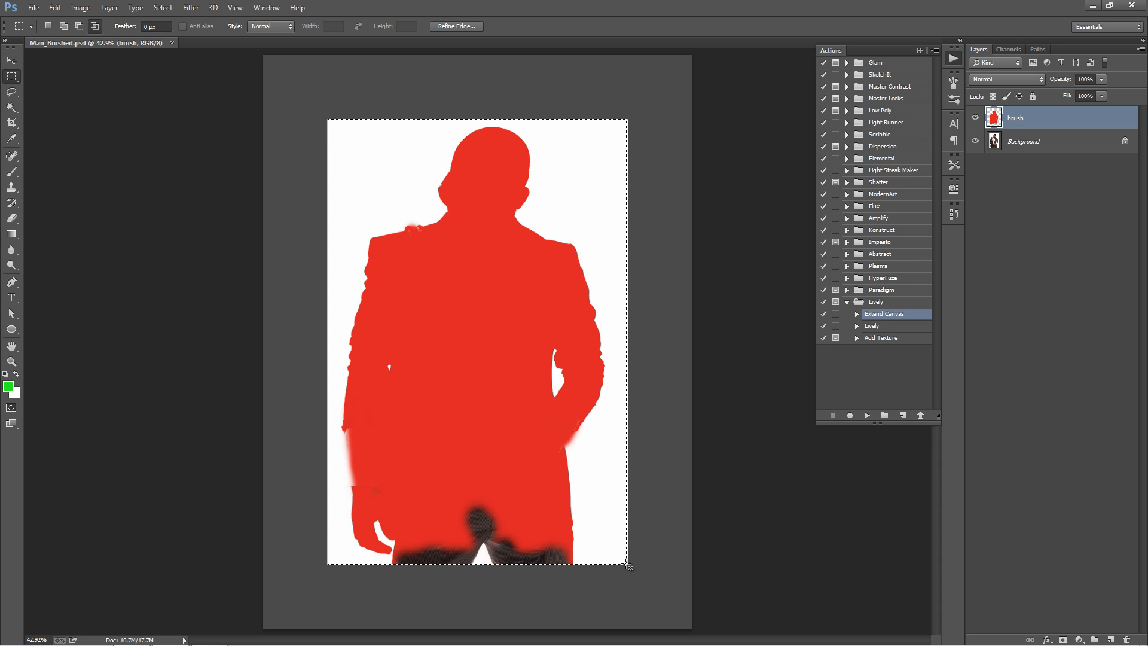
key("alt+i")
key("p")
key("ctrl+d")
key("v")
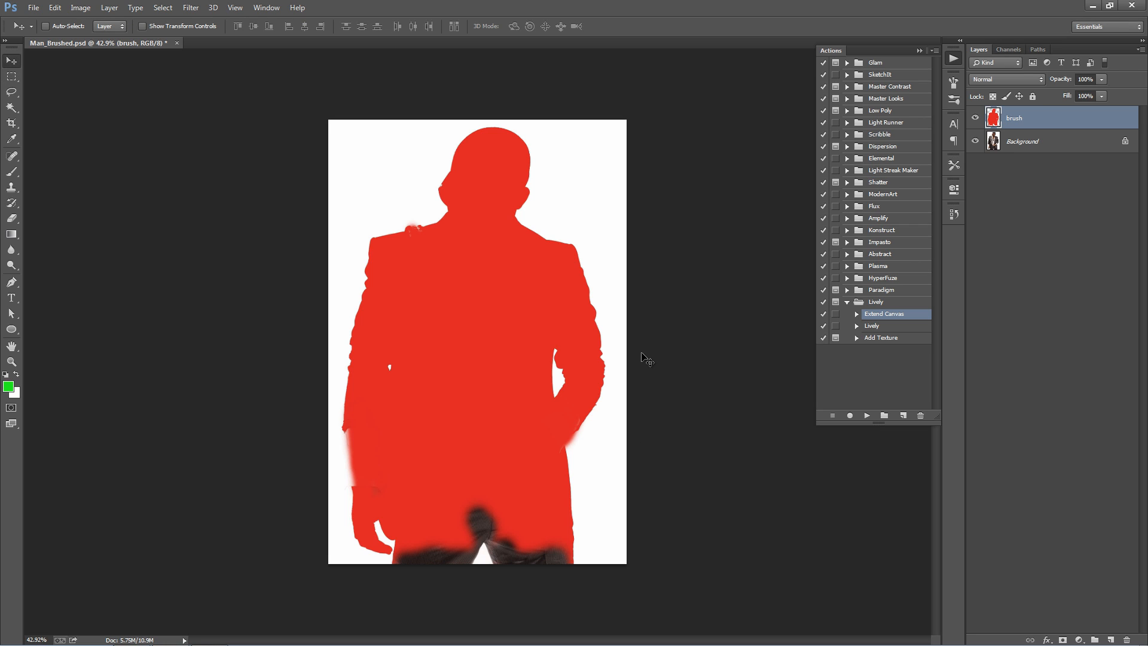
Run the Extend Canvas action from the Lively set to enlarge the canvas around the photo
left_click(892, 302)
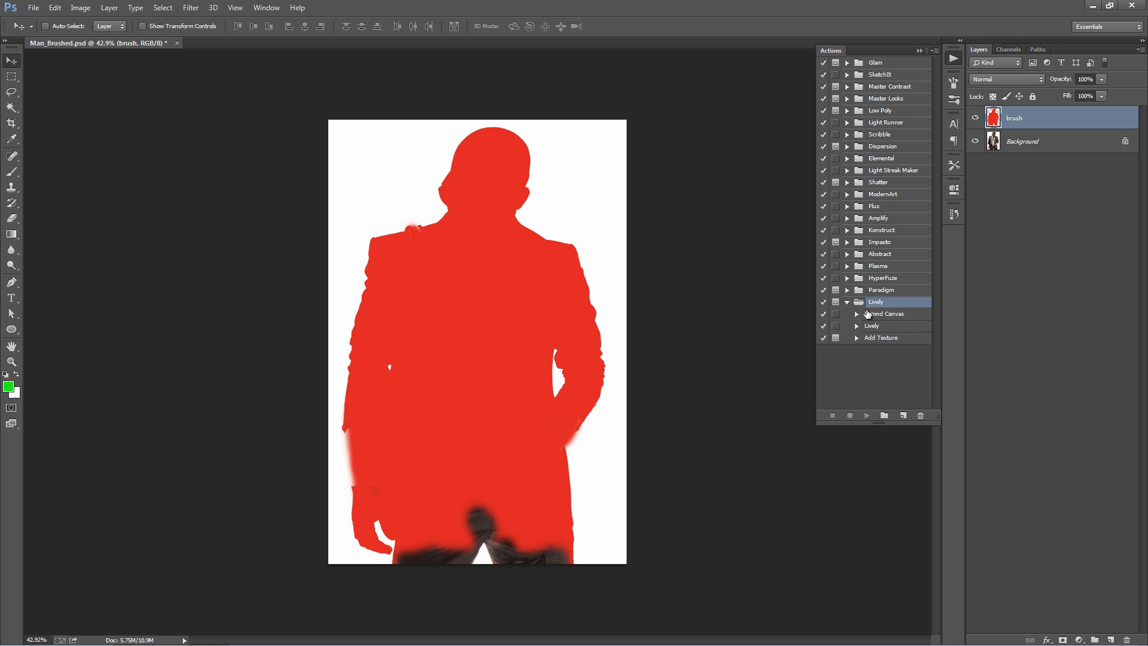
left_click(870, 314)
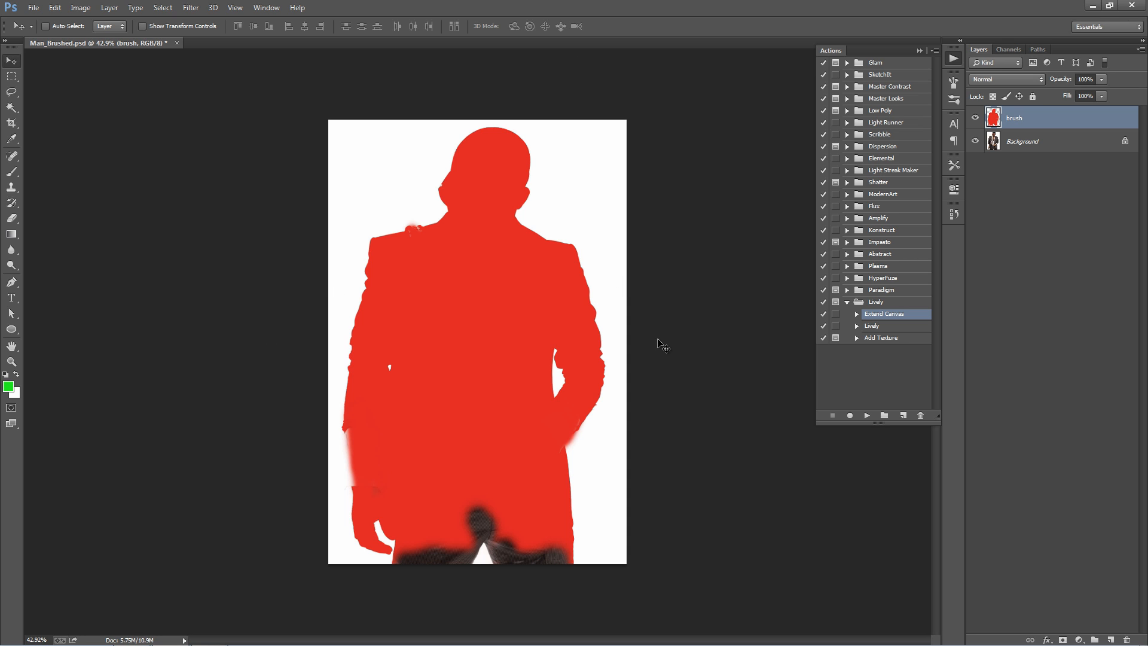
left_click(867, 416)
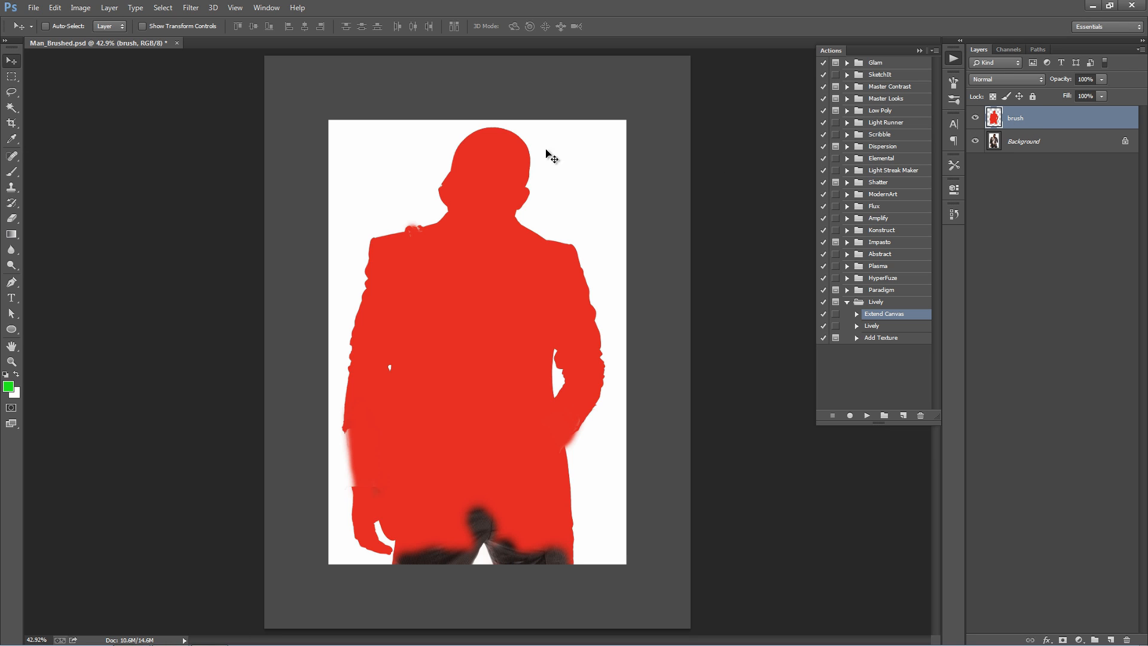
Run the Lively action from the Lively set, hide the Actions list and collapse all the generated layer groups
left_click(861, 325)
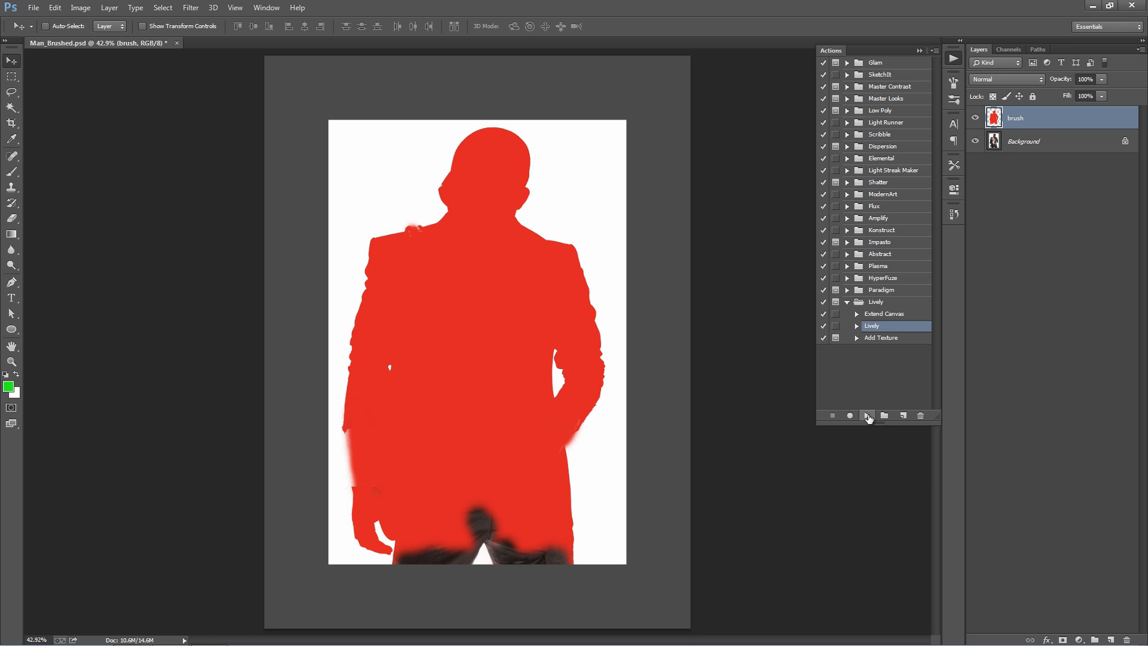
left_click(867, 416)
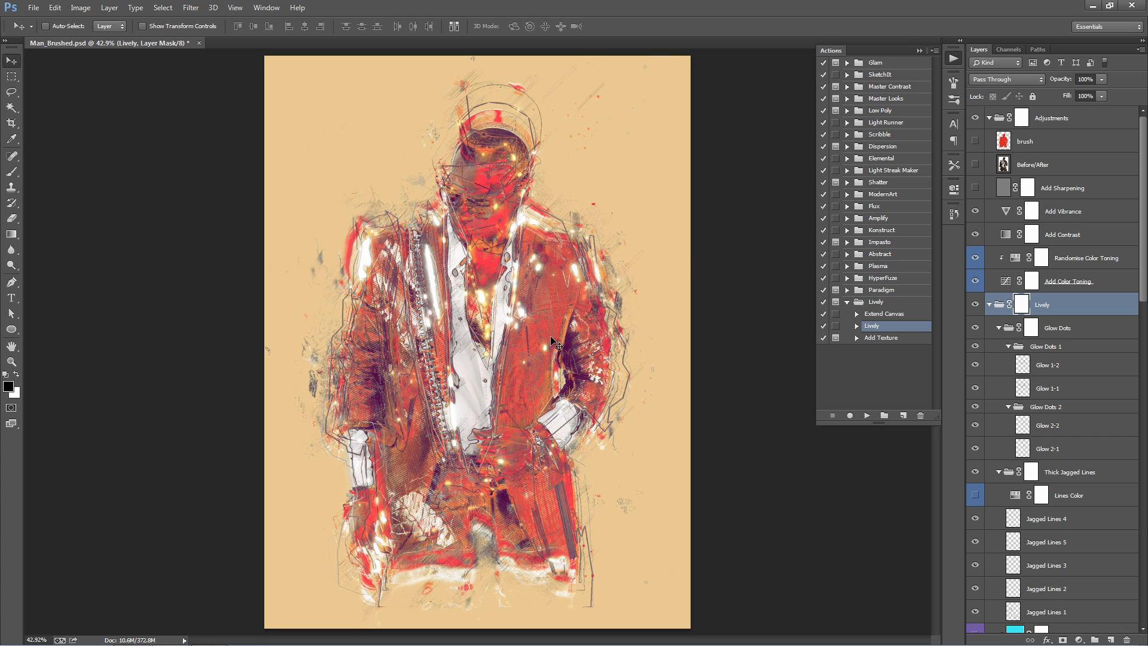
left_click(920, 51)
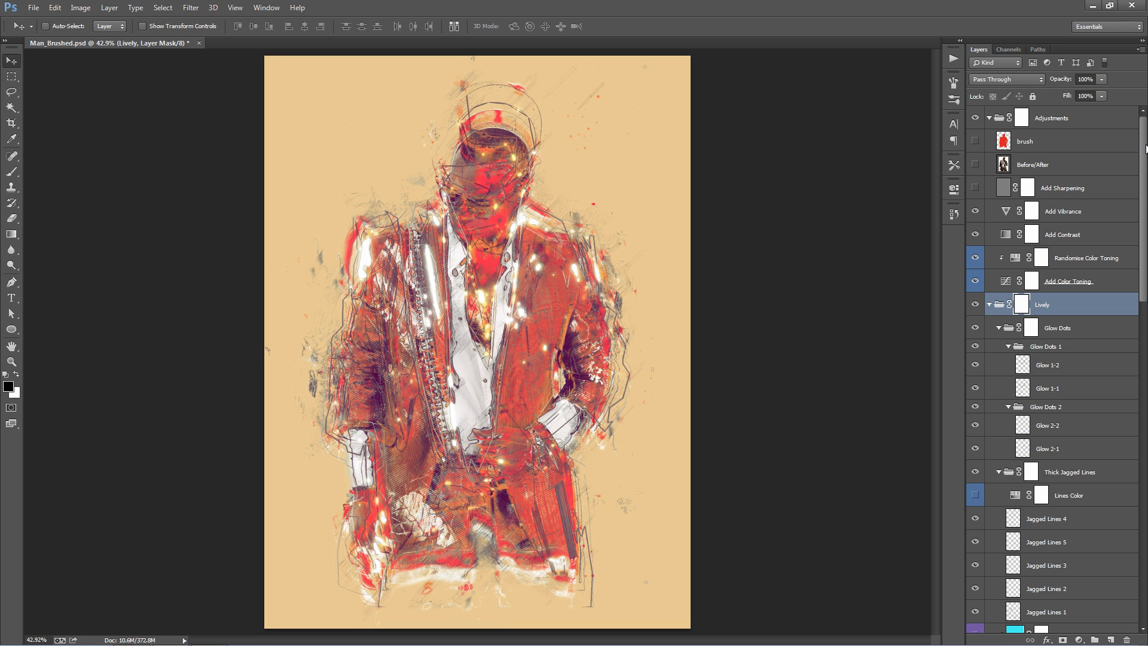
mouse_move(1145, 148)
left_mouse_down()
mouse_move(1146, 430)
mouse_move(1146, 148)
left_mouse_up()
left_click(989, 119, "ctrl")
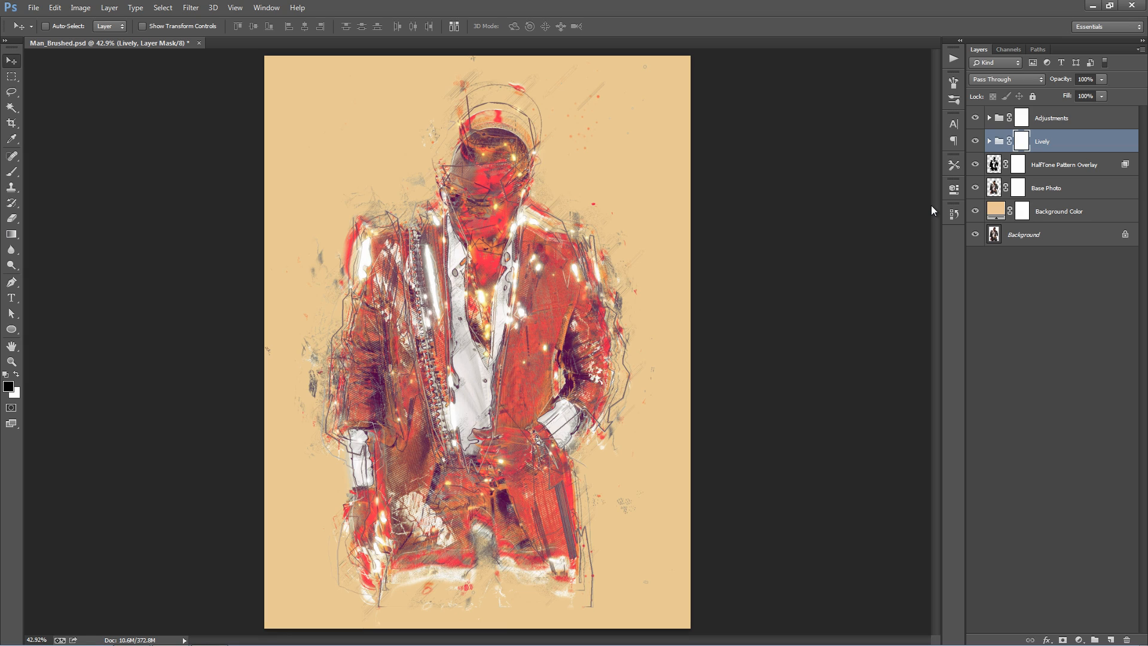
Toggle the visibility of the Lively group to compare the artwork with and without its effects
left_click(1063, 170)
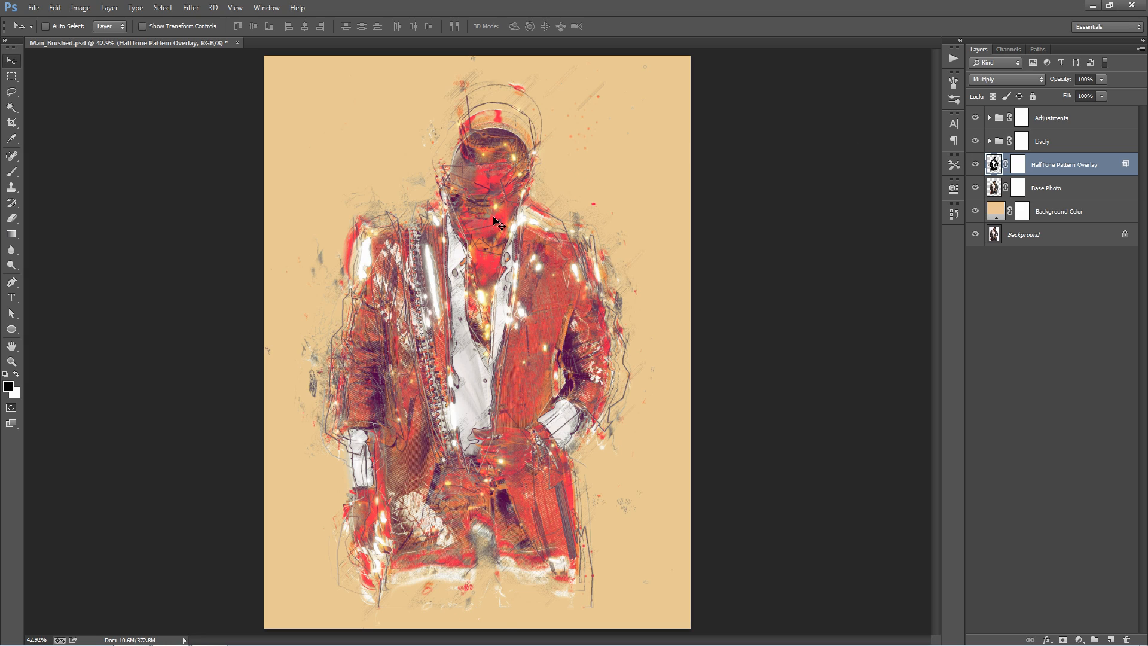
left_click(1103, 144)
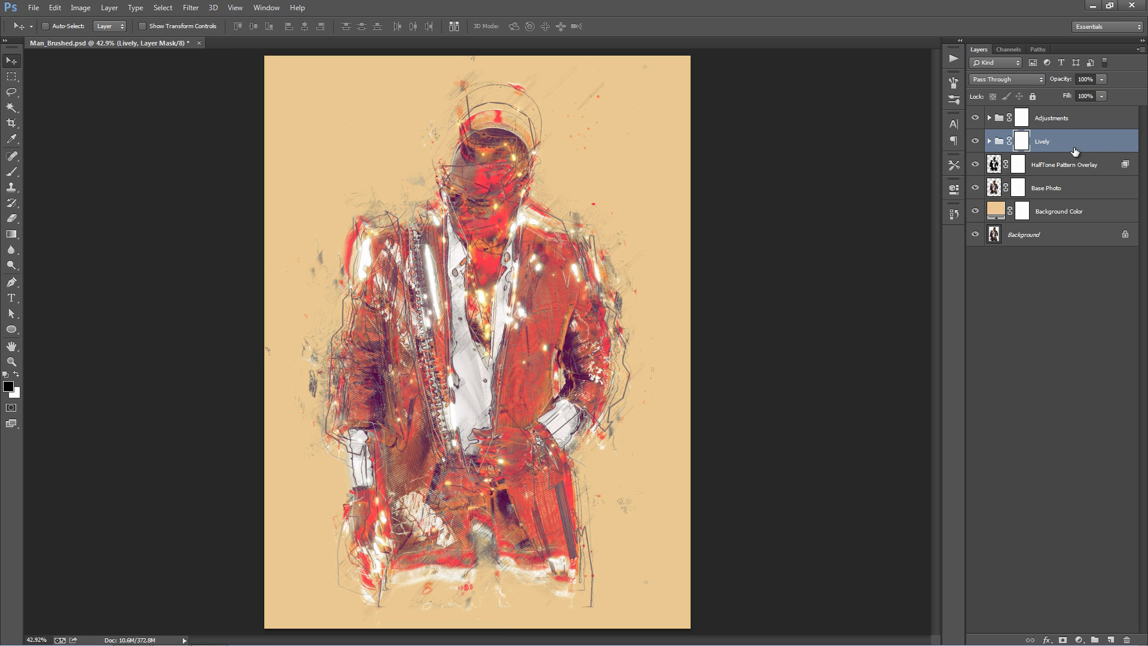
left_click(976, 141)
left_click(976, 141)
left_click(976, 142)
left_click(976, 142)
Paint black over the man's face and head on the Lively group's mask, finishing with a 150 px brush
key("b")
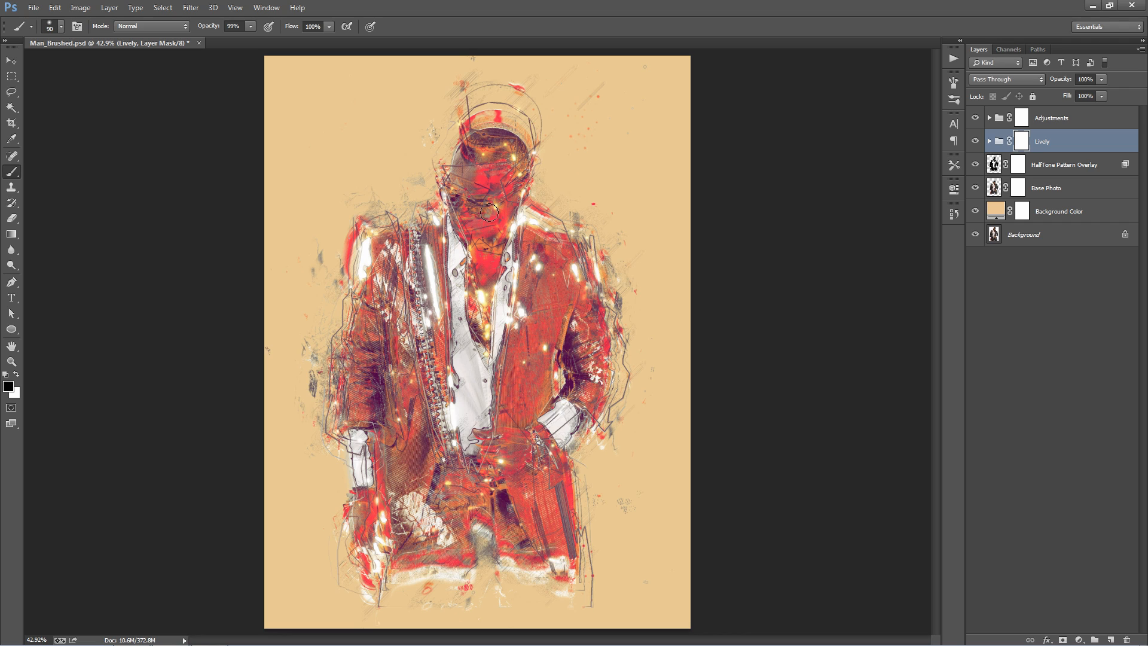
key("bracketright")
key("bracketright")
key("bracketright")
key("bracketright")
left_click(472, 212)
mouse_move(472, 212)
left_mouse_down()
mouse_move(489, 163)
mouse_move(443, 145)
mouse_move(431, 159)
mouse_move(449, 125)
mouse_move(443, 105)
mouse_move(521, 78)
mouse_move(547, 114)
mouse_move(447, 128)
mouse_move(544, 126)
mouse_move(533, 106)
left_mouse_up()
key("bracketleft")
key("bracketleft")
mouse_move(424, 157)
left_mouse_down()
mouse_move(430, 186)
mouse_move(464, 179)
left_mouse_up()
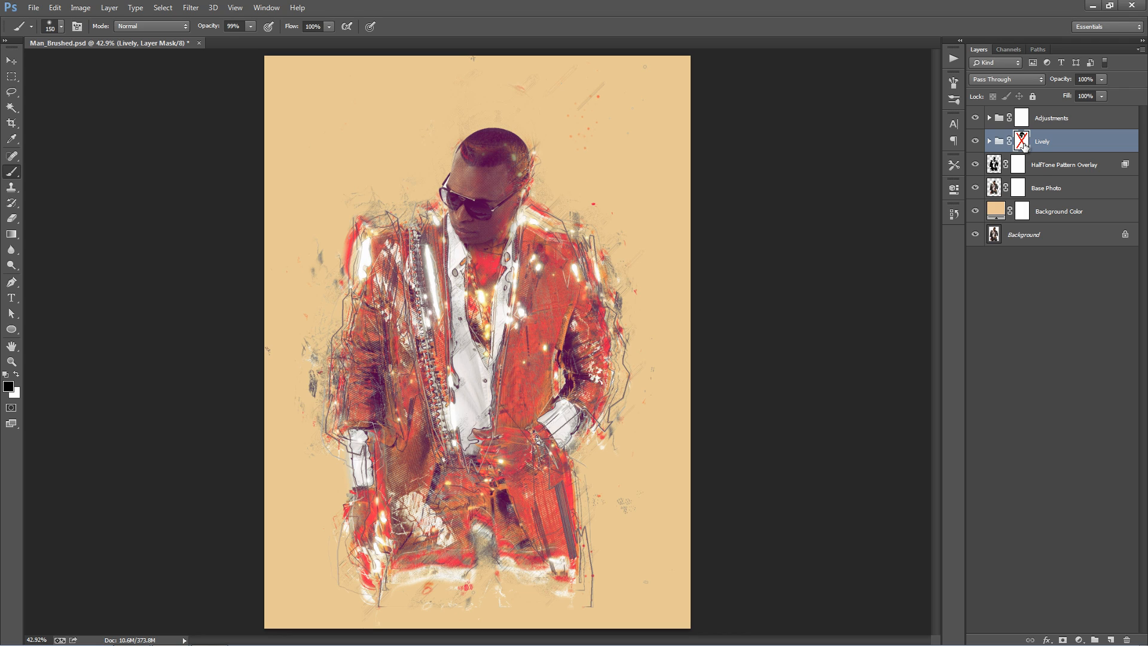
Disable and re-enable the Lively group's mask to compare the head area, leaving the mask enabled
left_click(1023, 142, "shift")
left_click(1022, 141, "shift")
left_click(1022, 141, "shift")
left_click(1022, 141, "shift")
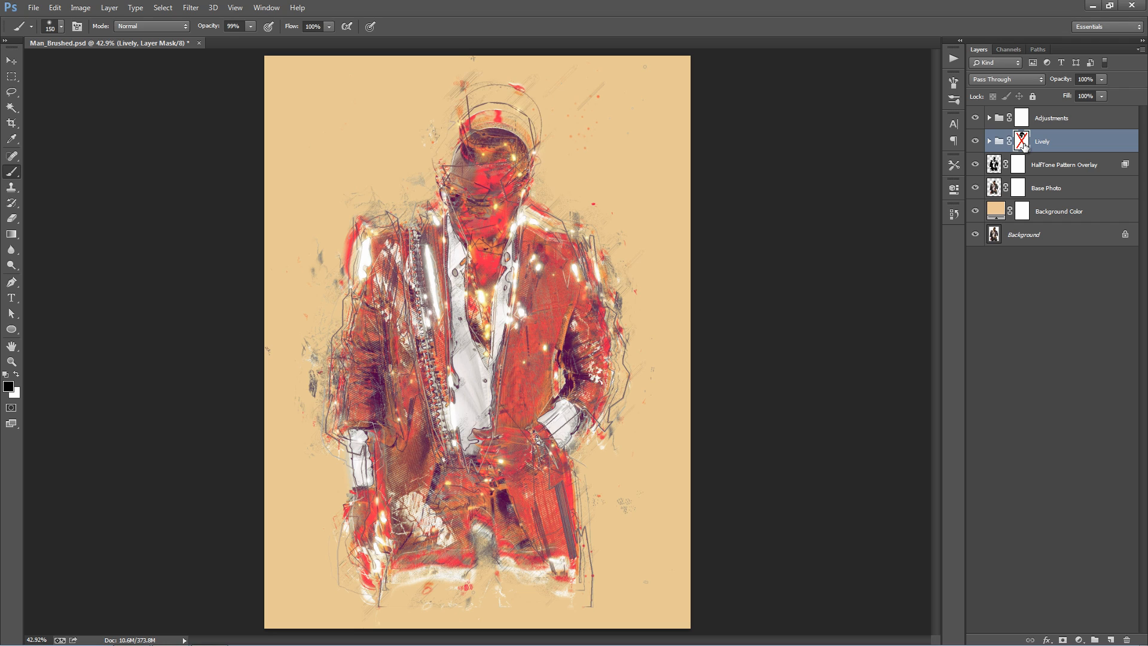
left_click(1023, 142, "shift")
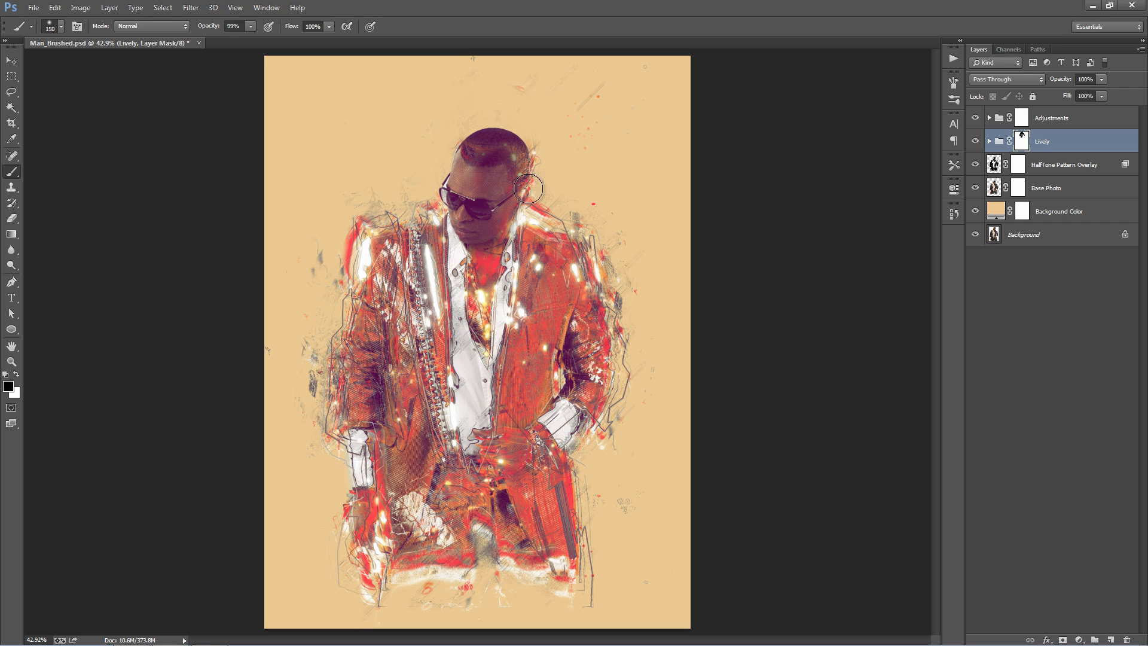
key("v")
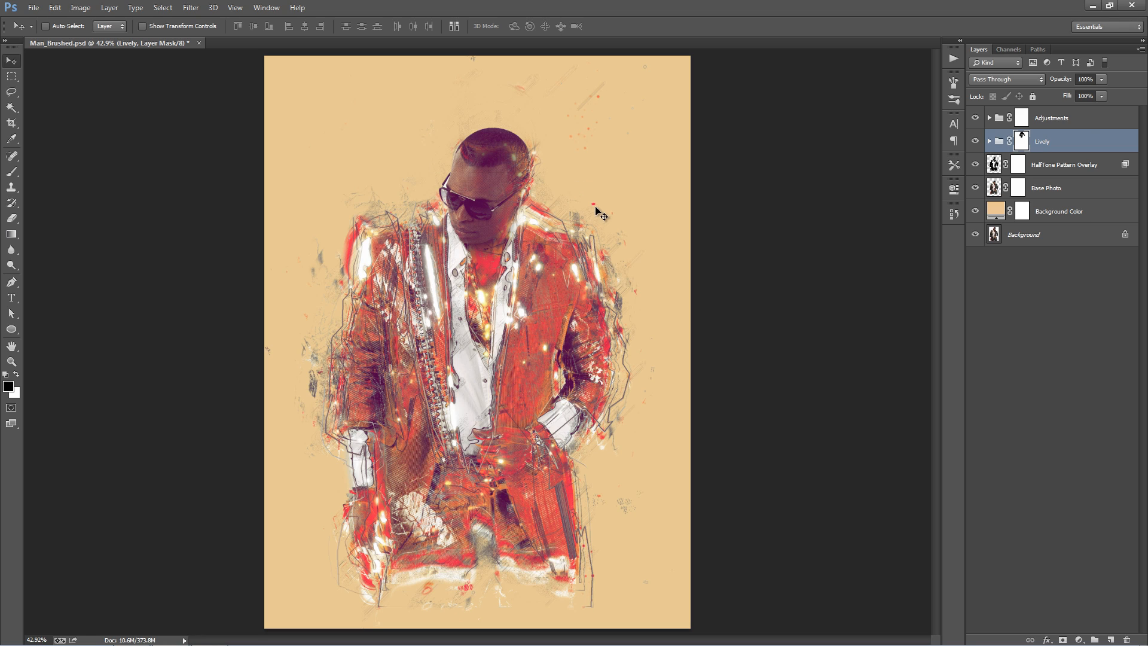
Move the hidden brush layer out of the Adjustments group to the top of the layer stack
left_click(1085, 124)
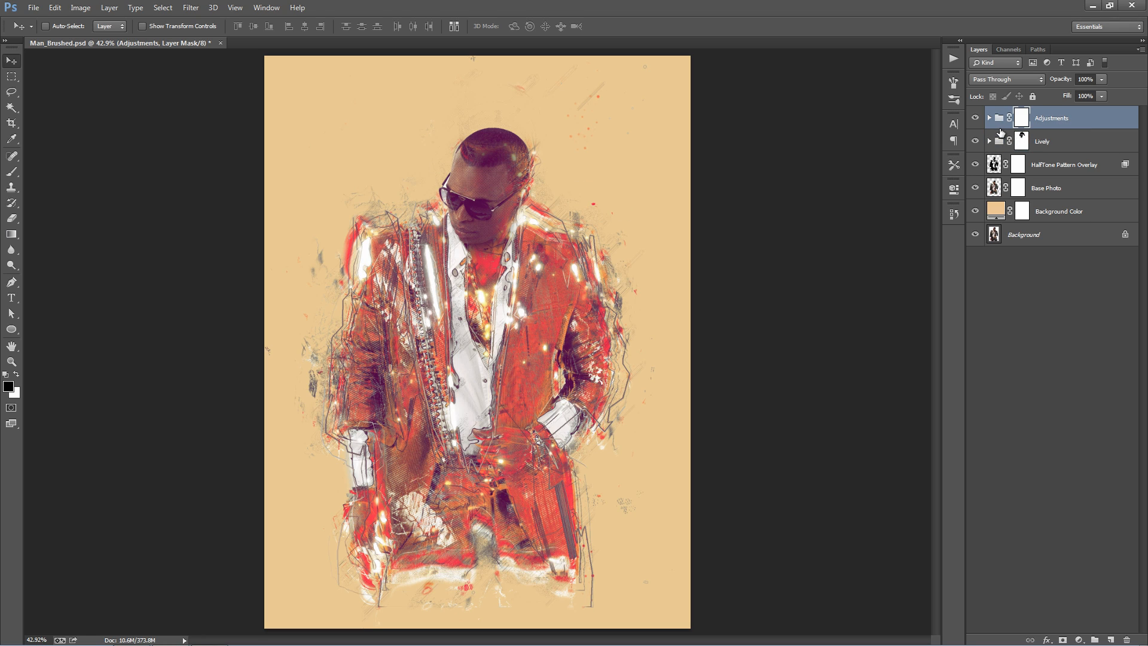
left_click(990, 118)
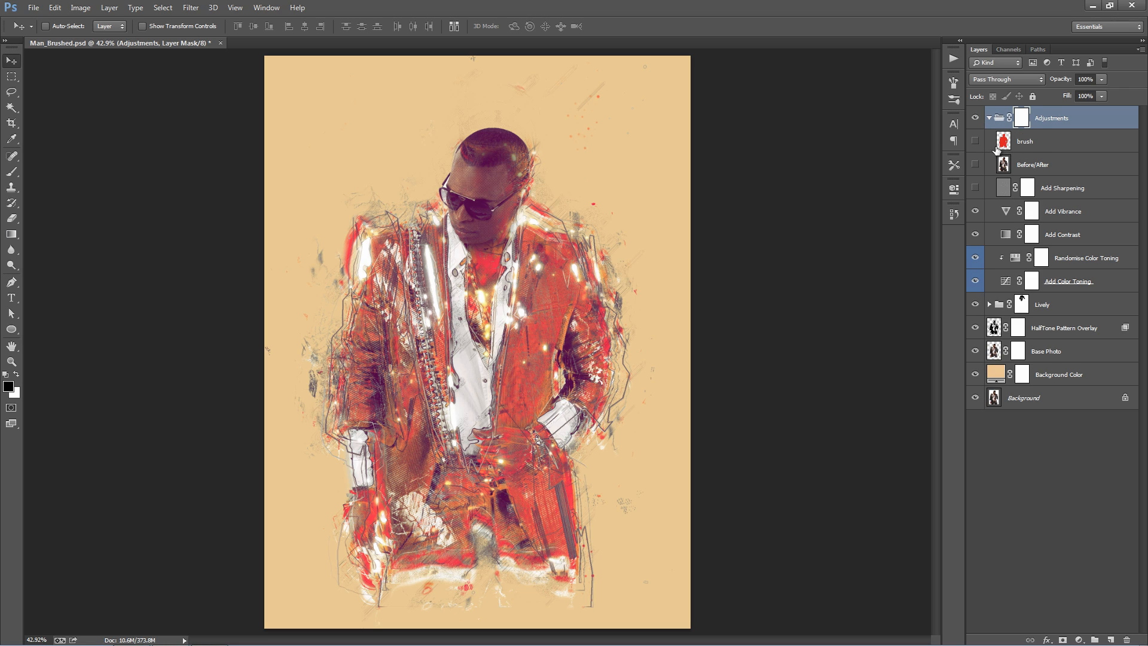
left_click(1076, 143)
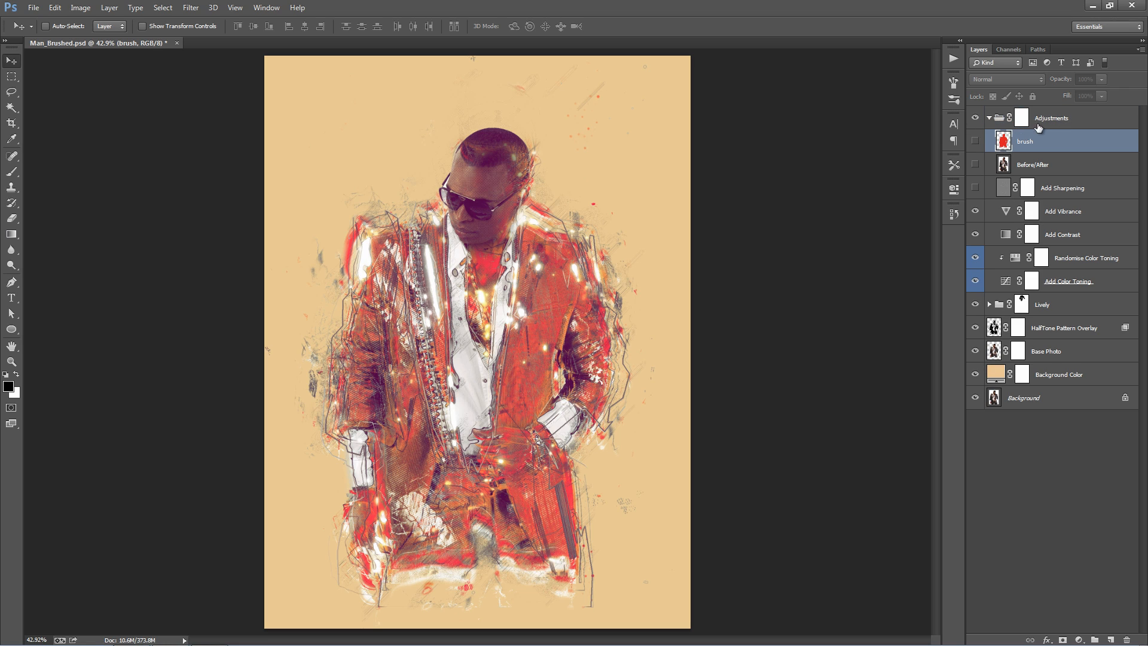
left_click(975, 142)
left_click(976, 141)
left_click_drag(1036, 144, 1047, 112)
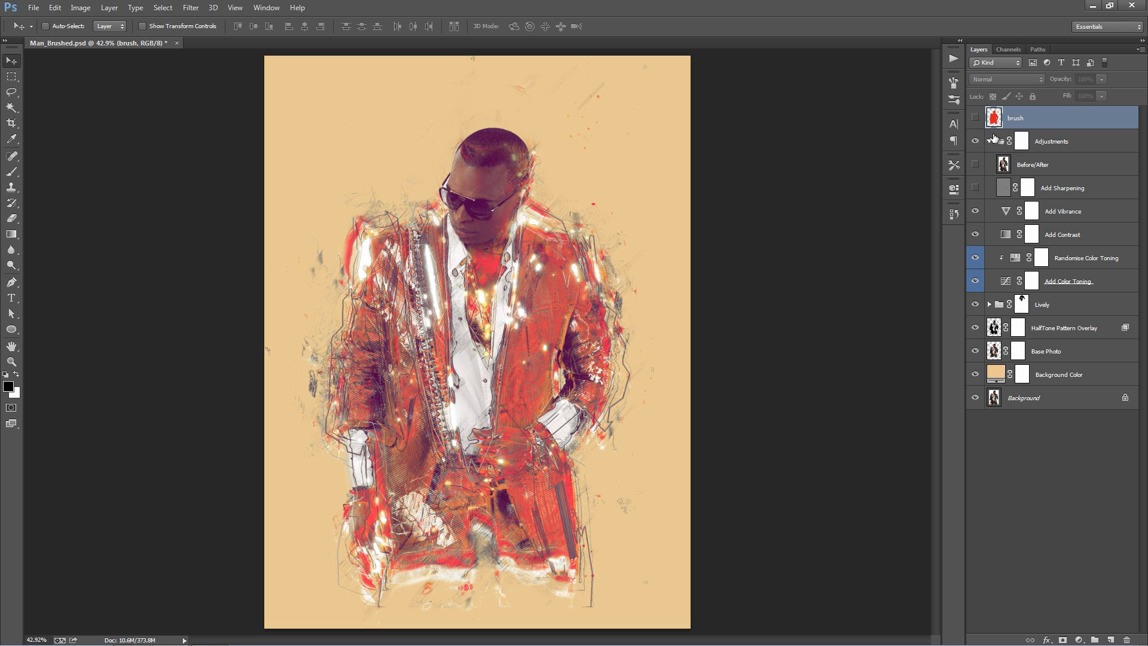
Try deleting all groups and layers between brush and Background, and undo both the deletion and the brush layer's move
left_click(990, 141)
left_click(1069, 149)
left_click(1086, 234, "shift")
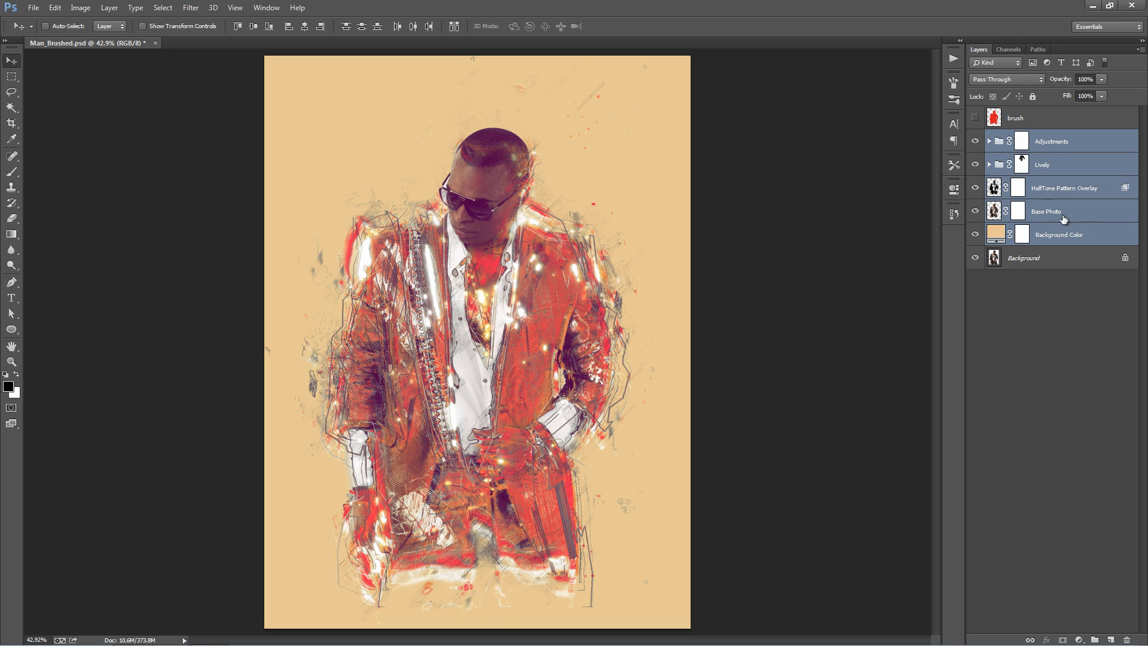
key("Delete")
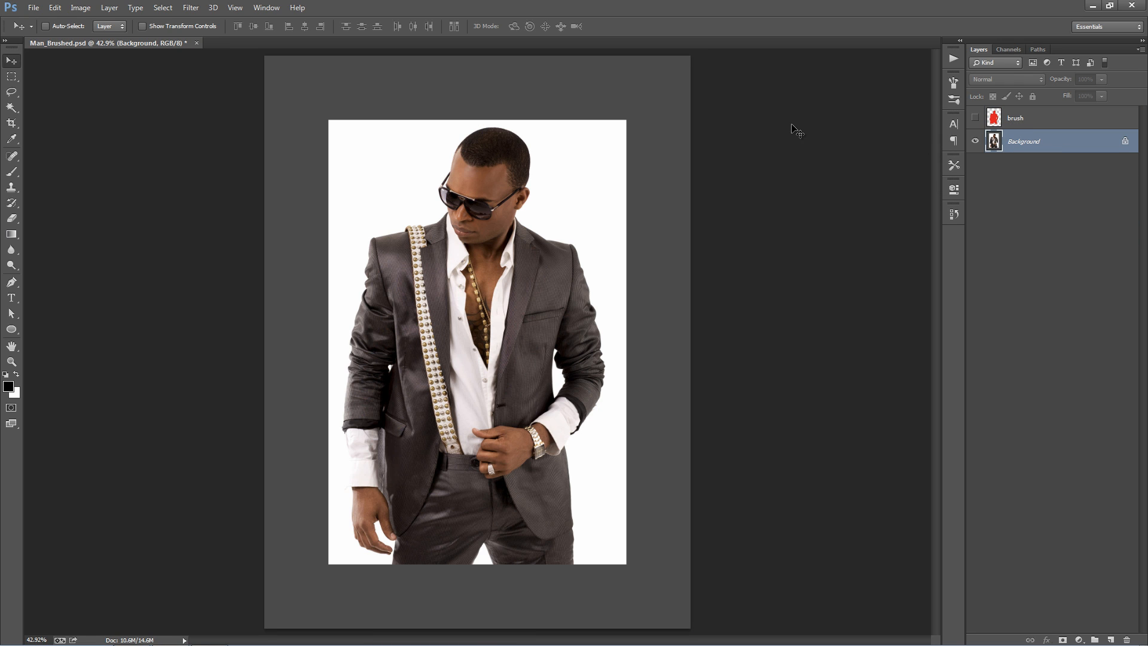
key("ctrl+z")
key("ctrl+alt+z")
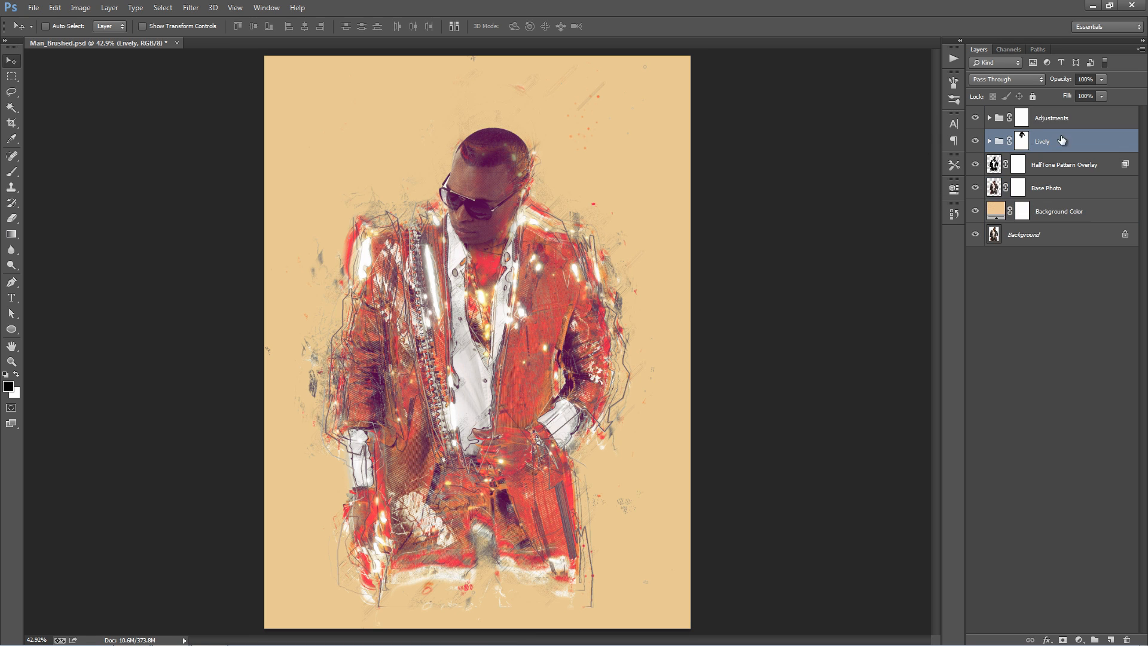
Expand the Adjustments group and toggle the Before/After layer to compare the original photo with the artwork
left_click(989, 118)
left_click(1056, 142)
left_click(1057, 172)
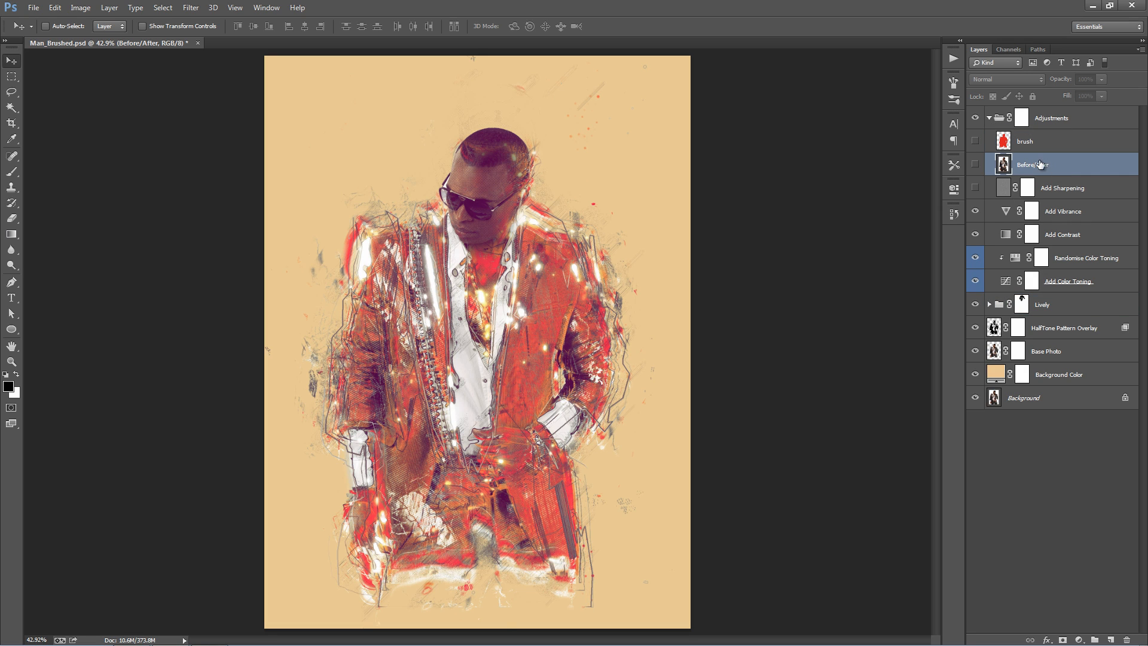
left_click(976, 165)
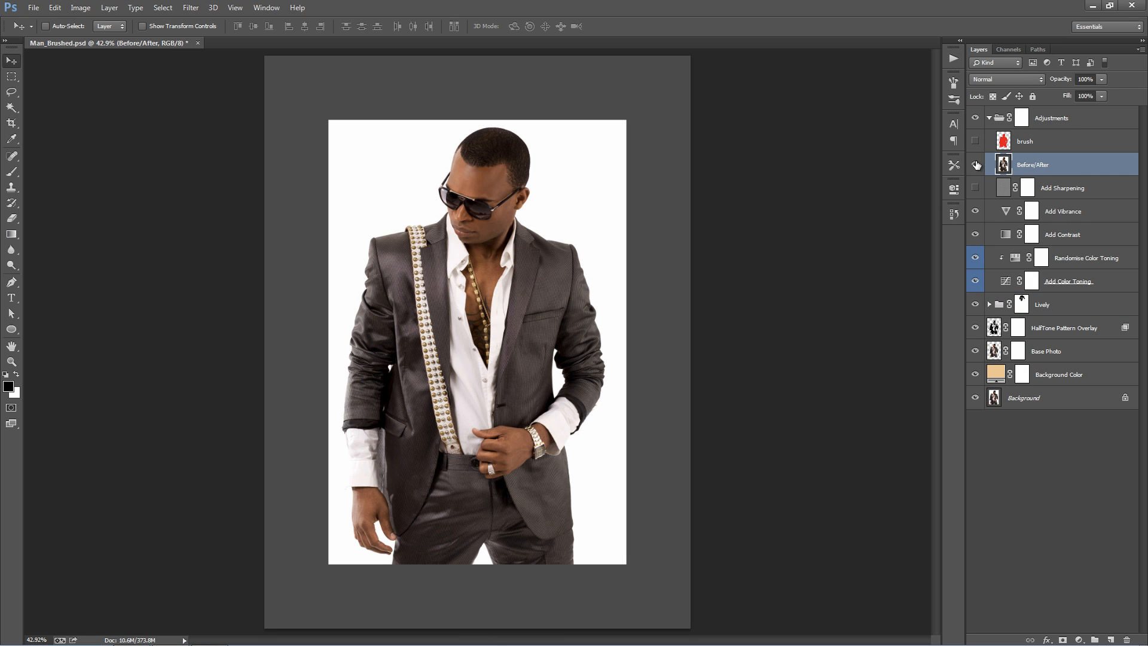
left_click(976, 165)
left_click(976, 165)
left_click(977, 165)
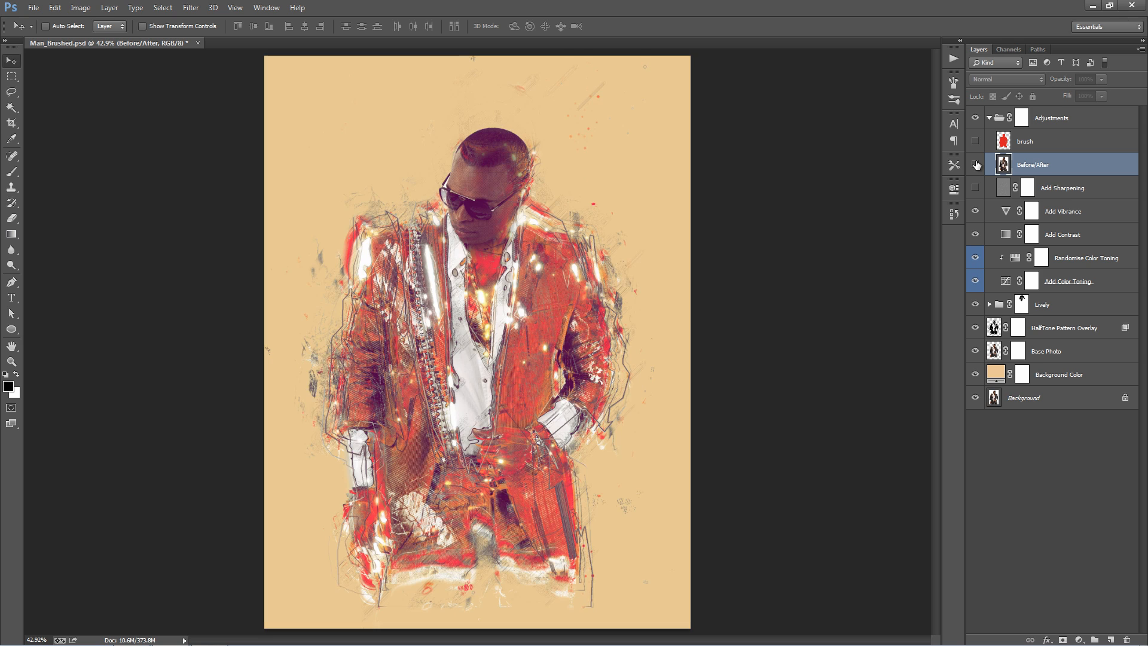
left_click(977, 165)
left_click(976, 165)
Show the Add Sharpening layer to check its effect on the artwork, and hide it again
left_click(993, 188)
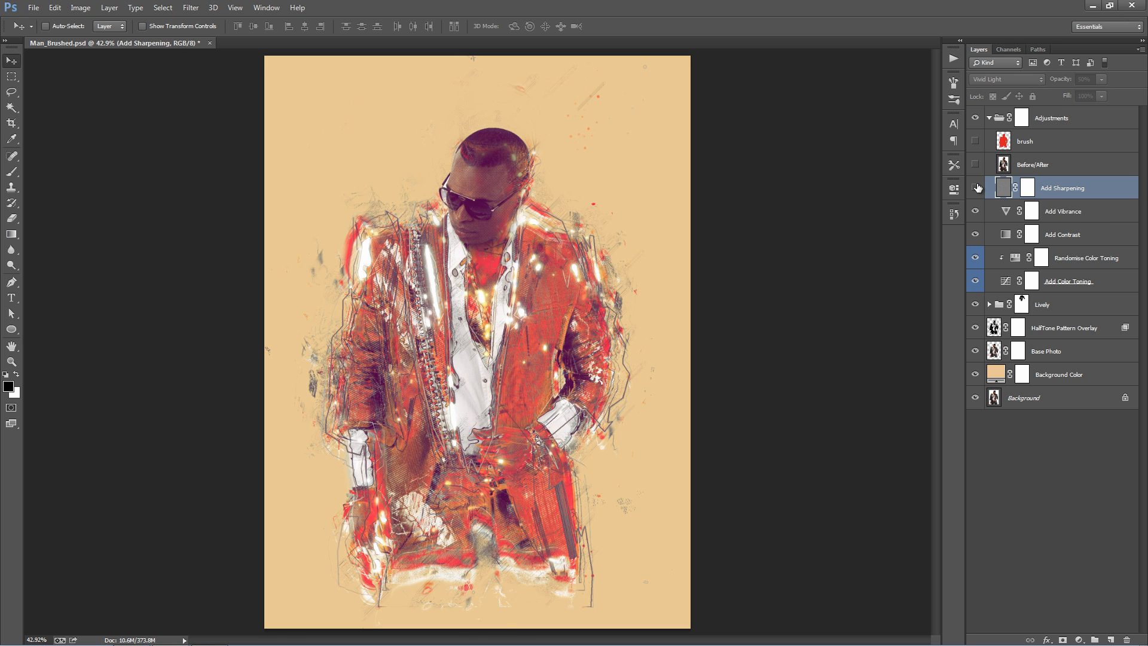
left_click(976, 188)
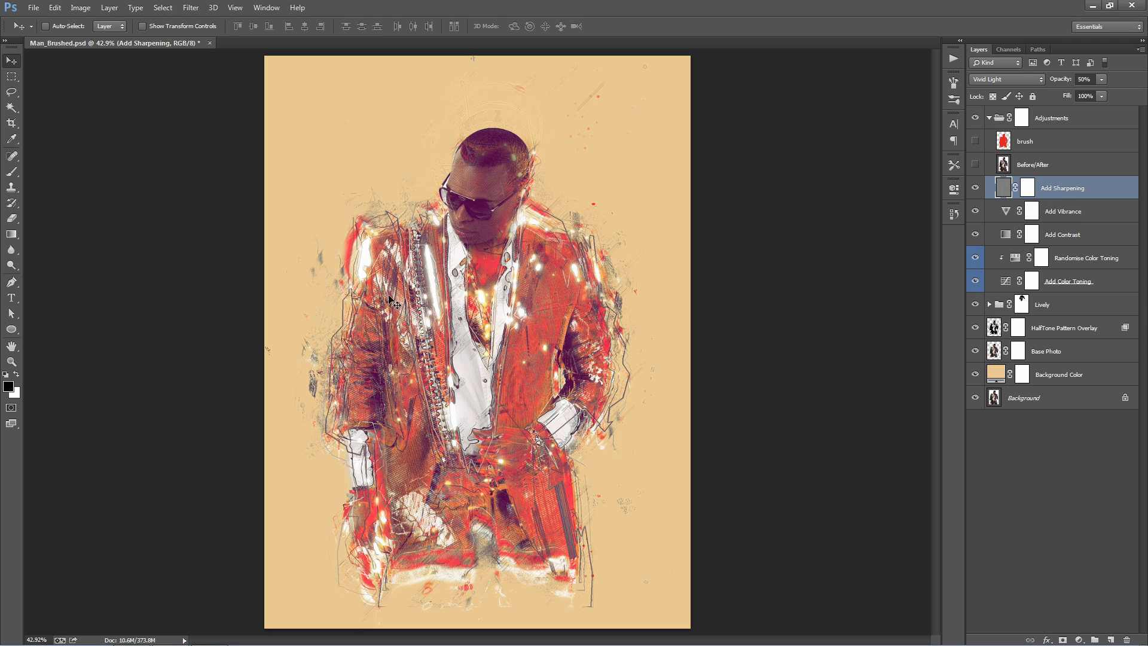
left_click(975, 189)
Raise the saturation slightly in the Add Vibrance adjustment and change the opacity of the Add Contrast layer
left_click(1118, 211)
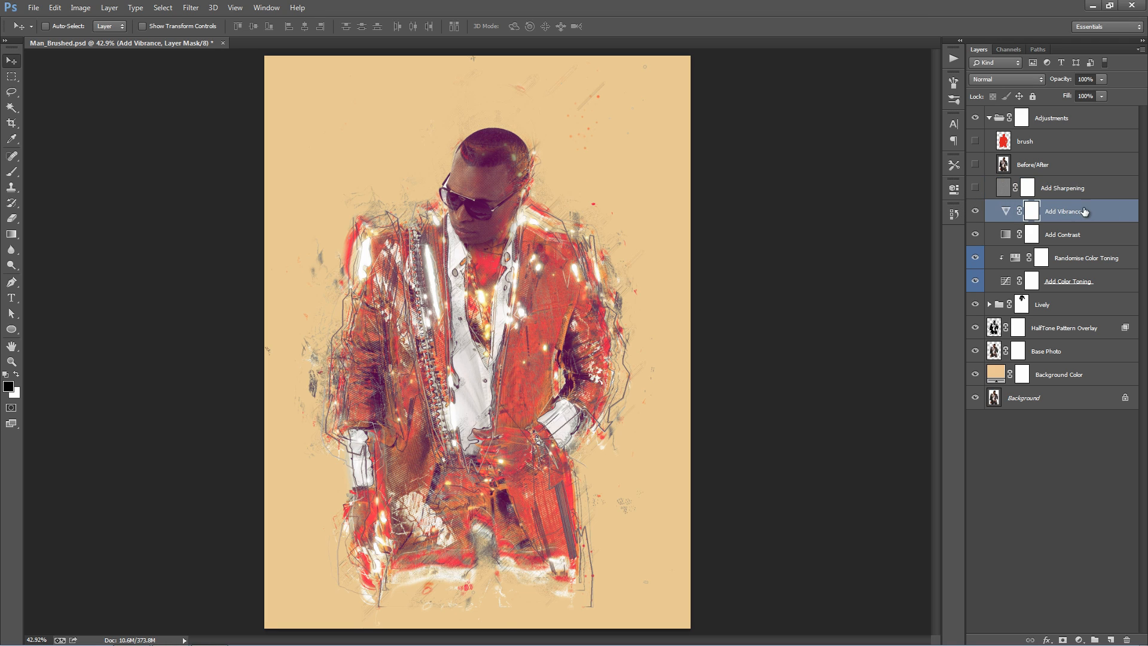
double_click(1007, 211)
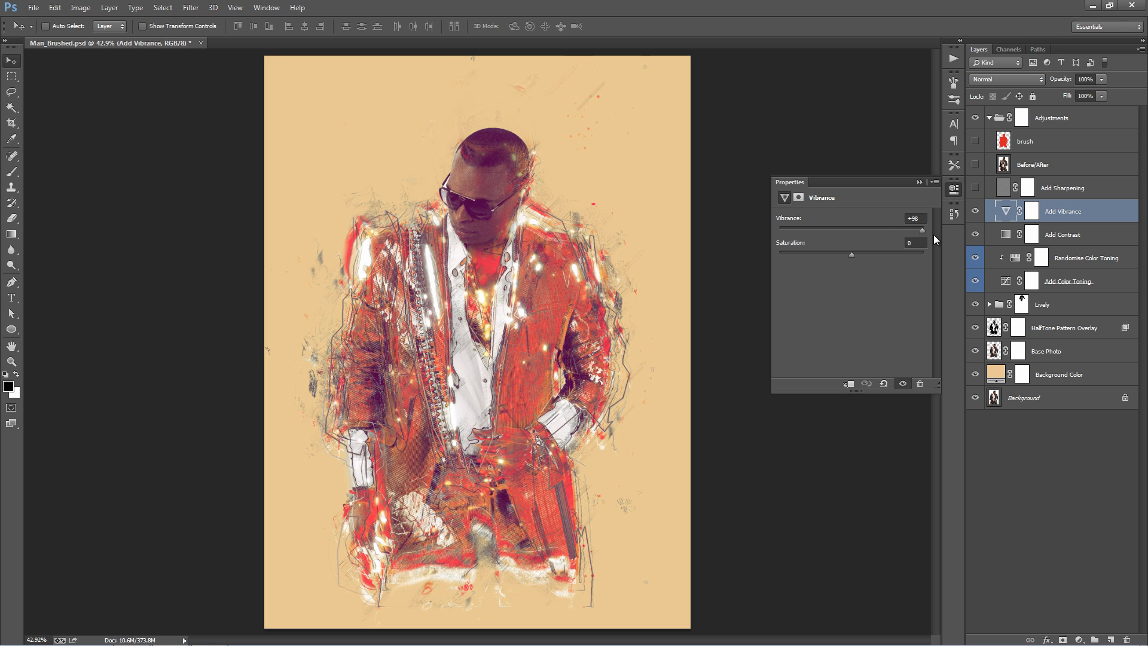
left_click_drag(922, 229, 859, 252)
left_click(919, 182)
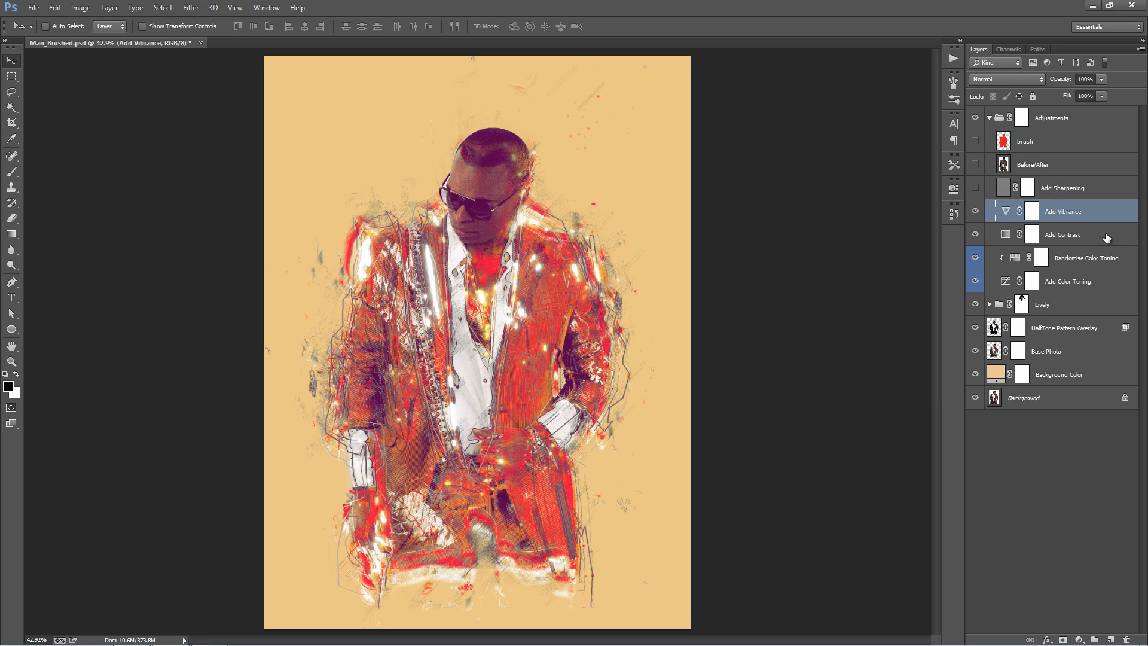
left_click(1071, 235)
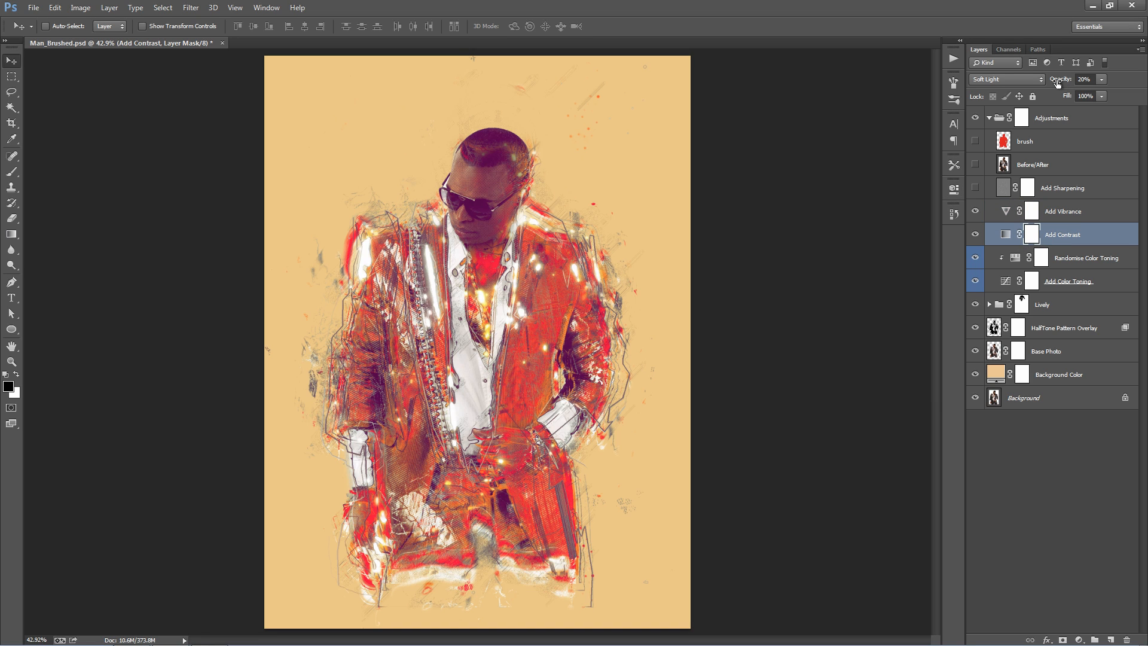
left_click_drag(1058, 83, 766, 77)
Select the color toning adjustments and toggle the Add Color Toning layer's visibility to compare its effect on the artwork
left_click(1117, 257)
left_click(1096, 280, "shift")
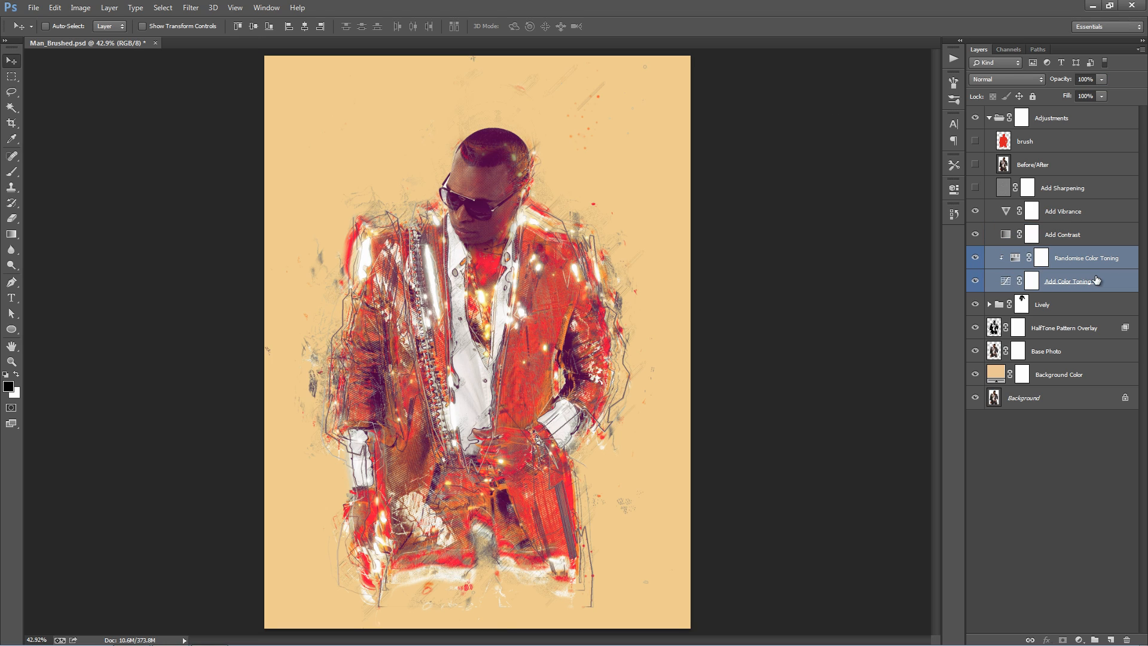
left_click(1041, 258)
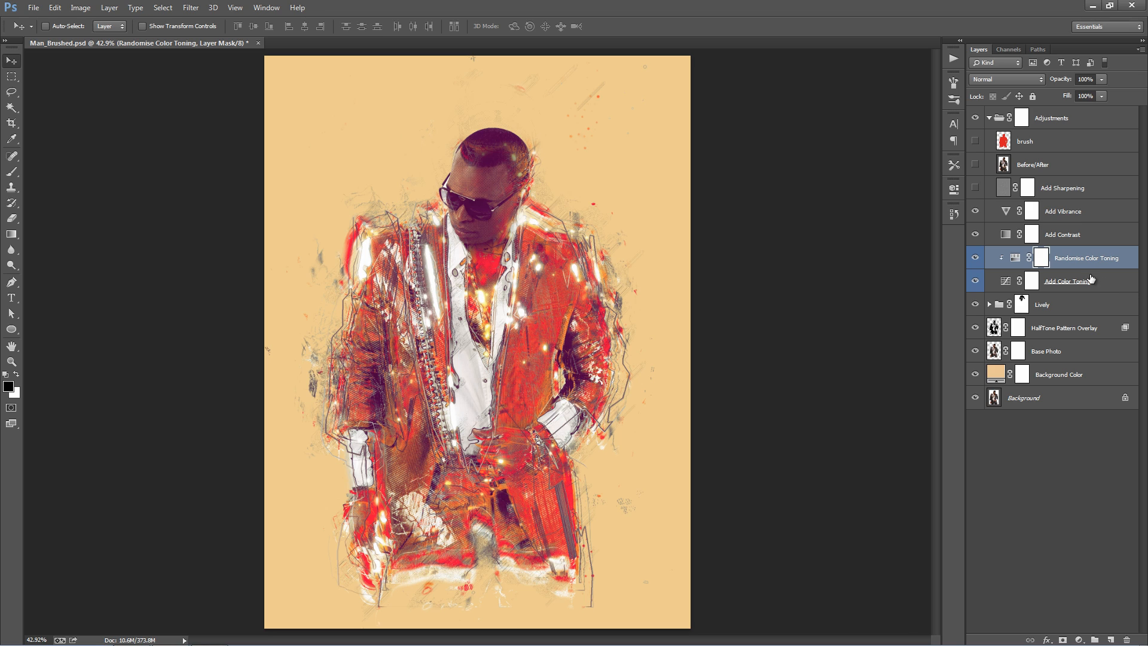
left_click(1031, 281)
left_click(976, 281)
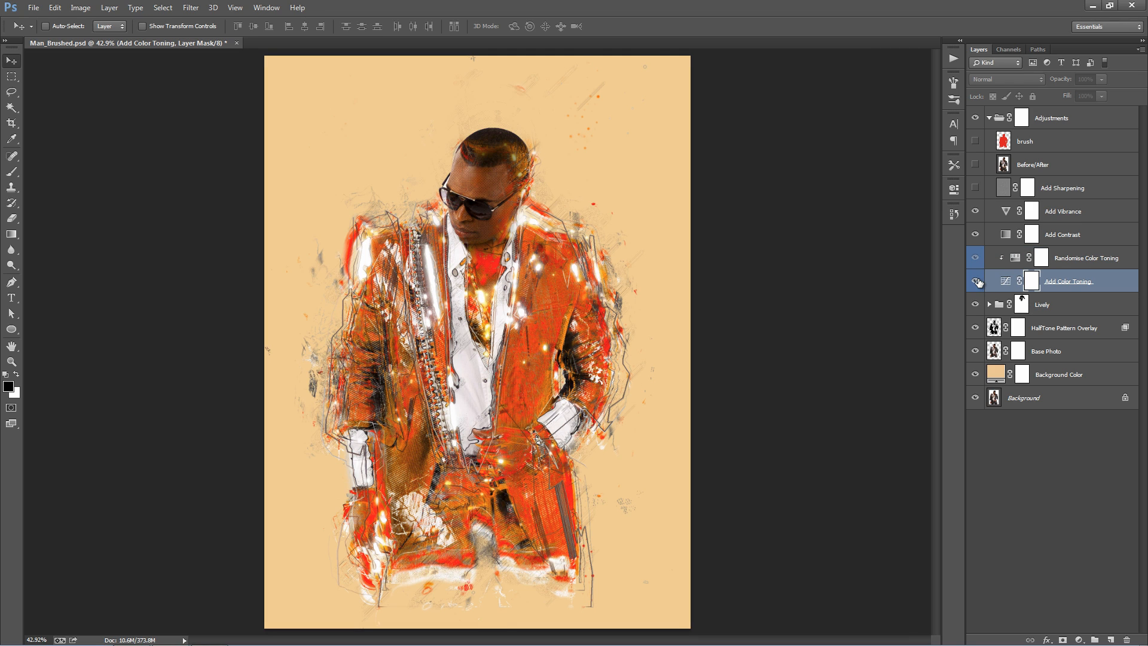
left_click(977, 281)
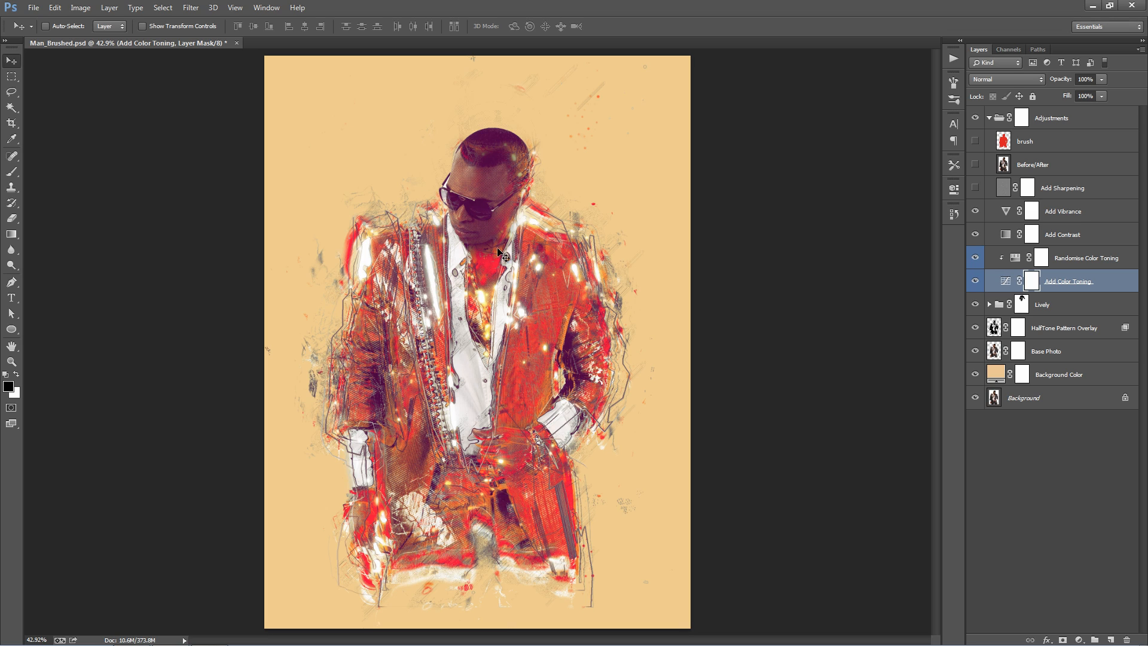
left_click(972, 281)
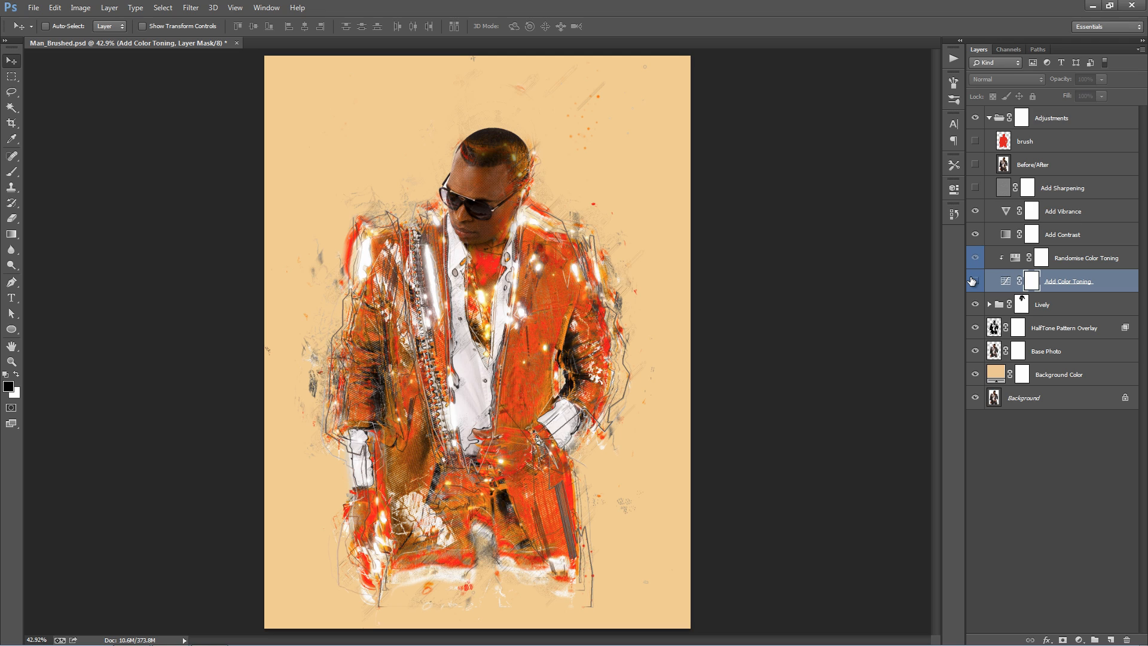
left_click(973, 281)
left_click(973, 281)
left_click(973, 281)
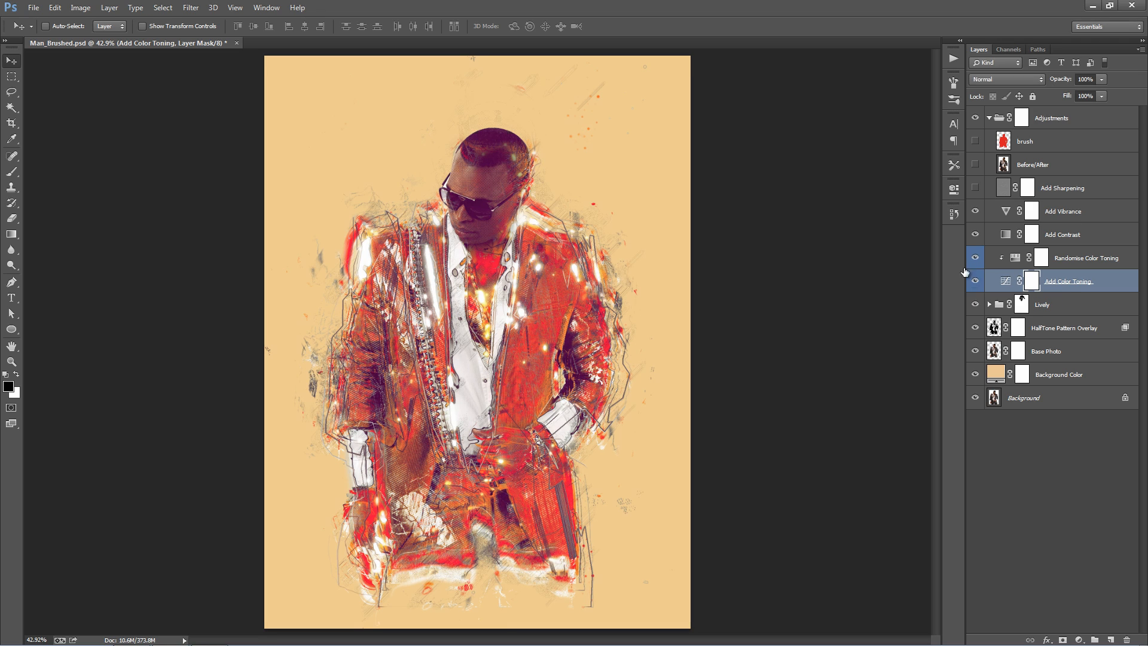
Set the Randomise Color Toning hue to +25 and brush black on its mask over the face and neck
double_click(1014, 261)
mouse_move(854, 261)
left_mouse_down()
mouse_move(904, 264)
mouse_move(810, 257)
mouse_move(870, 261)
left_mouse_up()
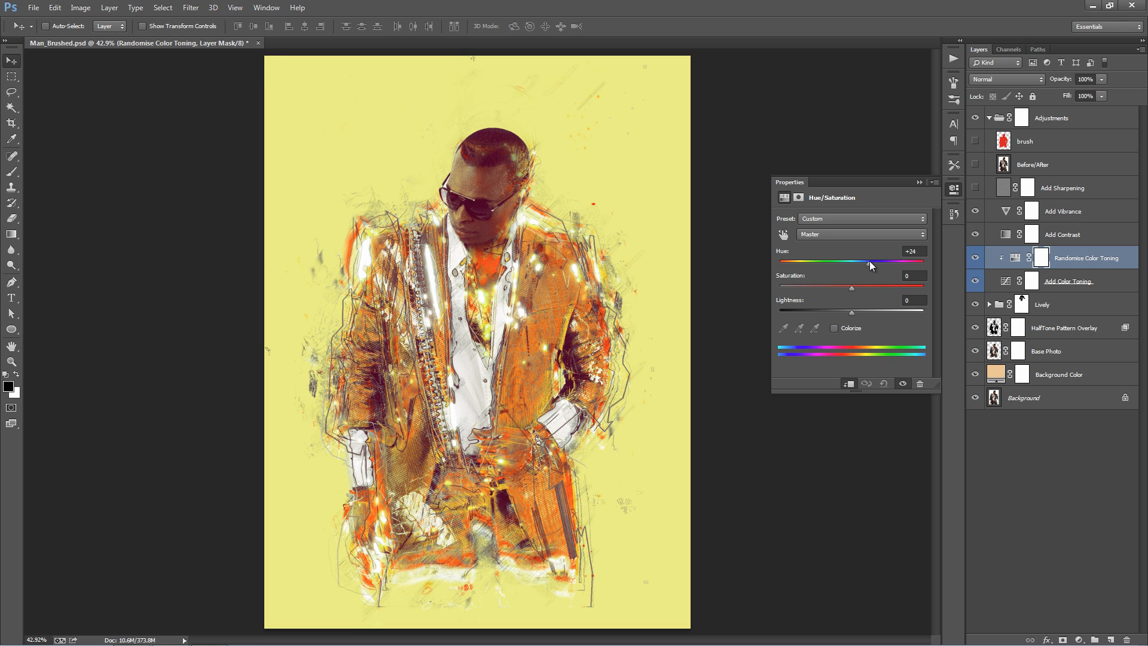
left_click(918, 182)
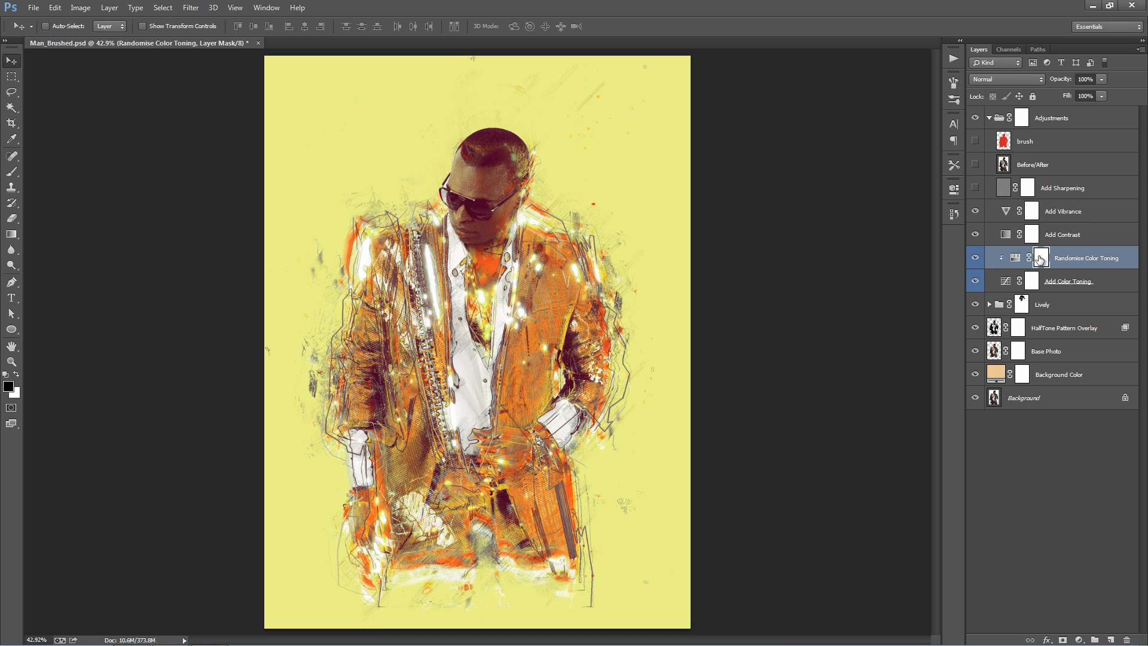
key("b")
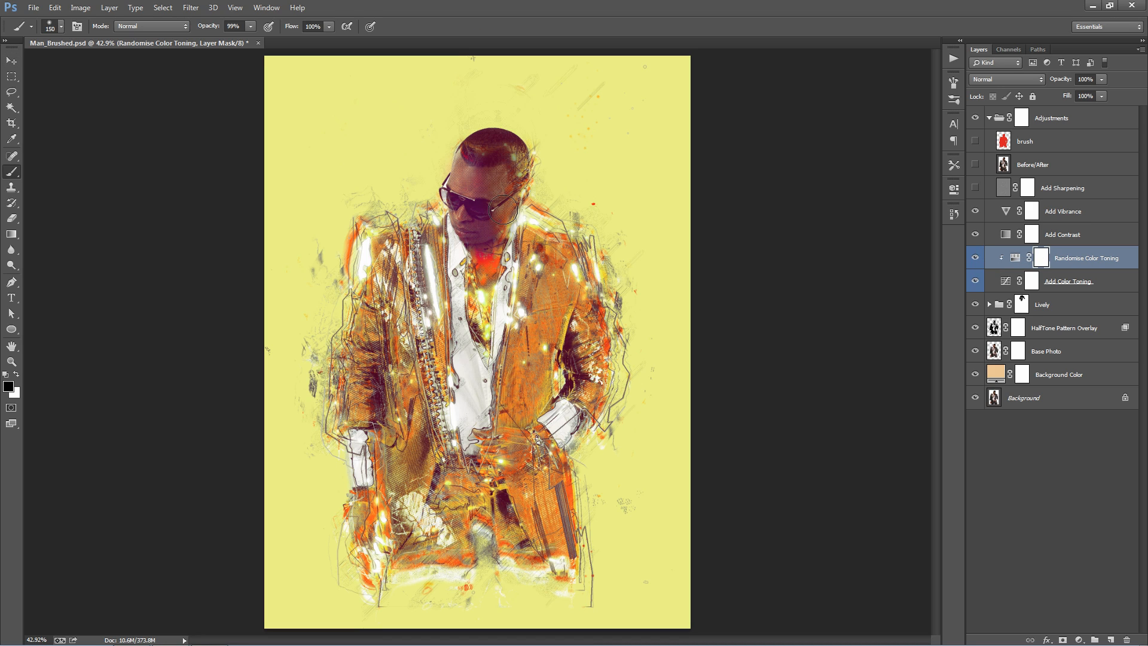
left_click_drag(503, 209, 475, 279)
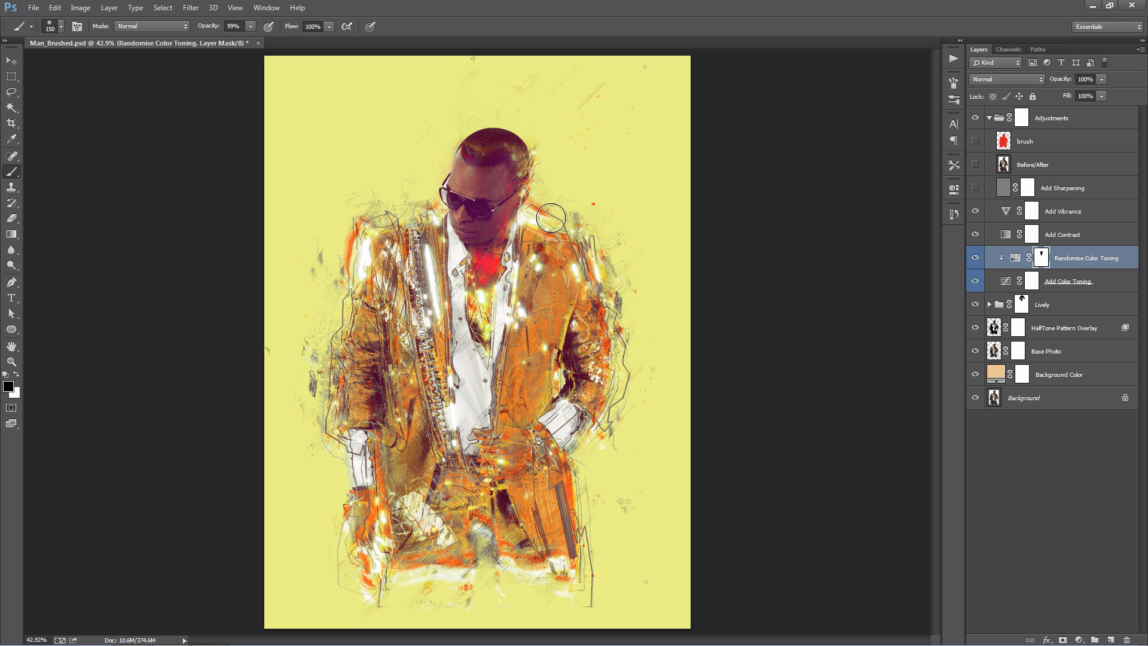
Set the Randomise Color Toning hue to +10 after trying -146, and disable the adjustment's layer mask
double_click(1015, 257)
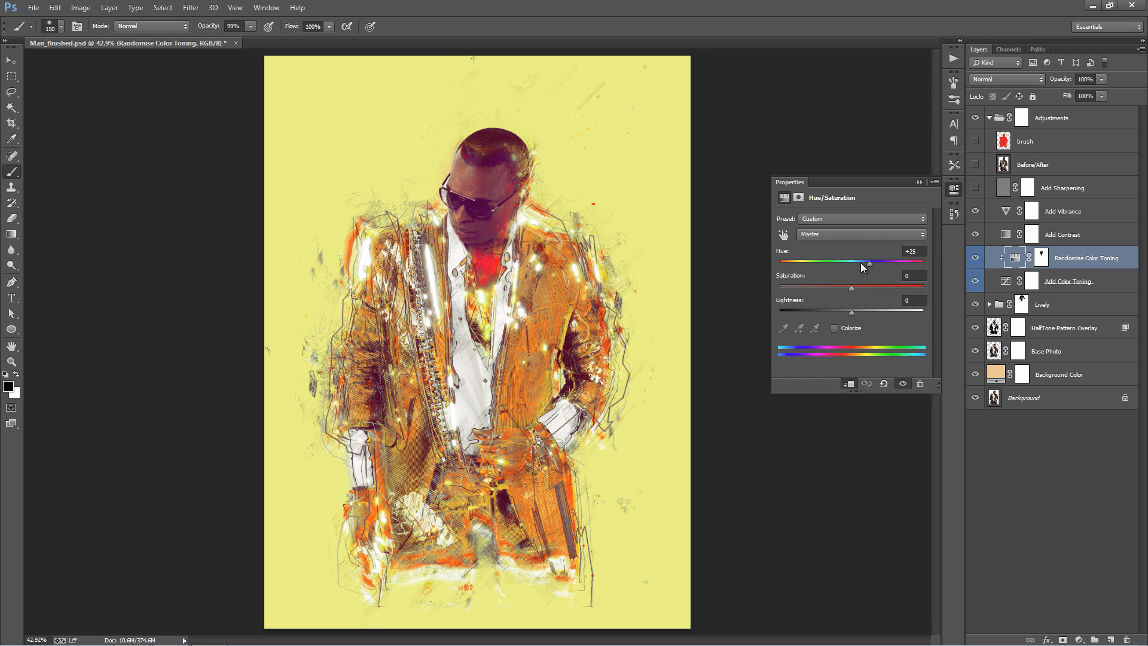
left_click_drag(861, 264, 791, 265)
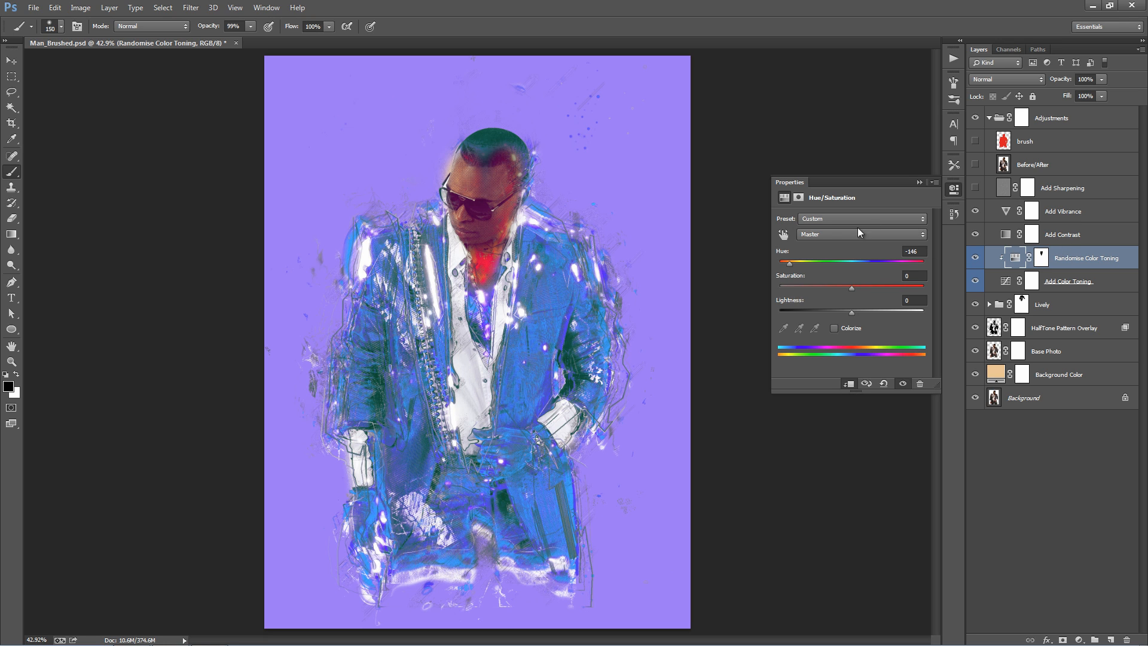
left_click_drag(790, 263, 859, 266)
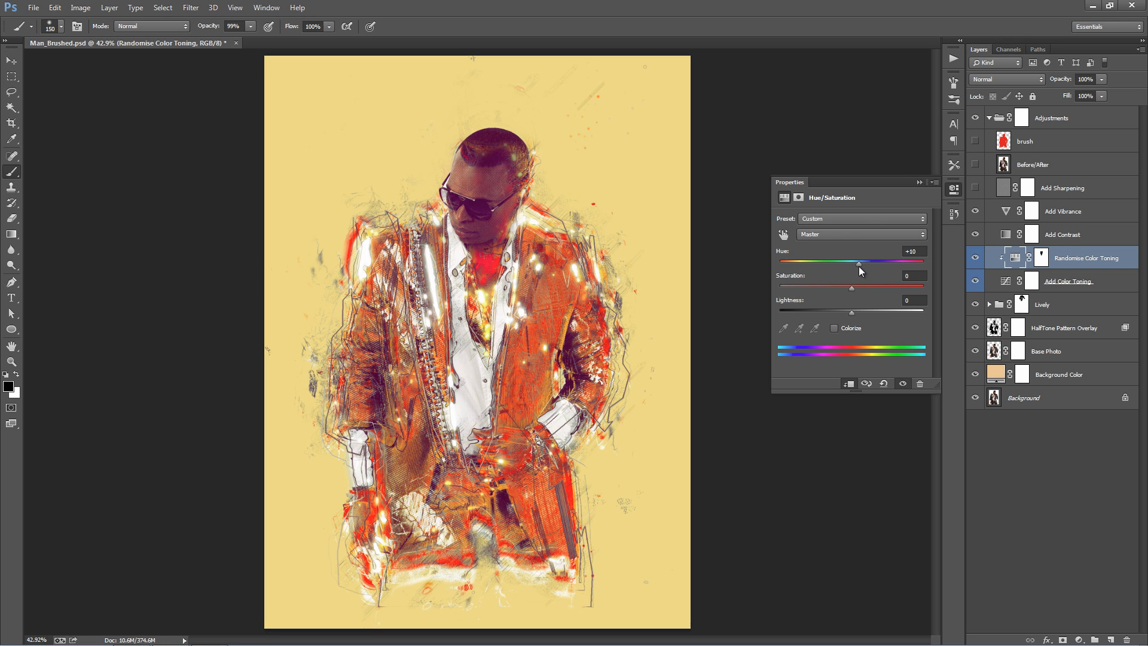
left_click(920, 182)
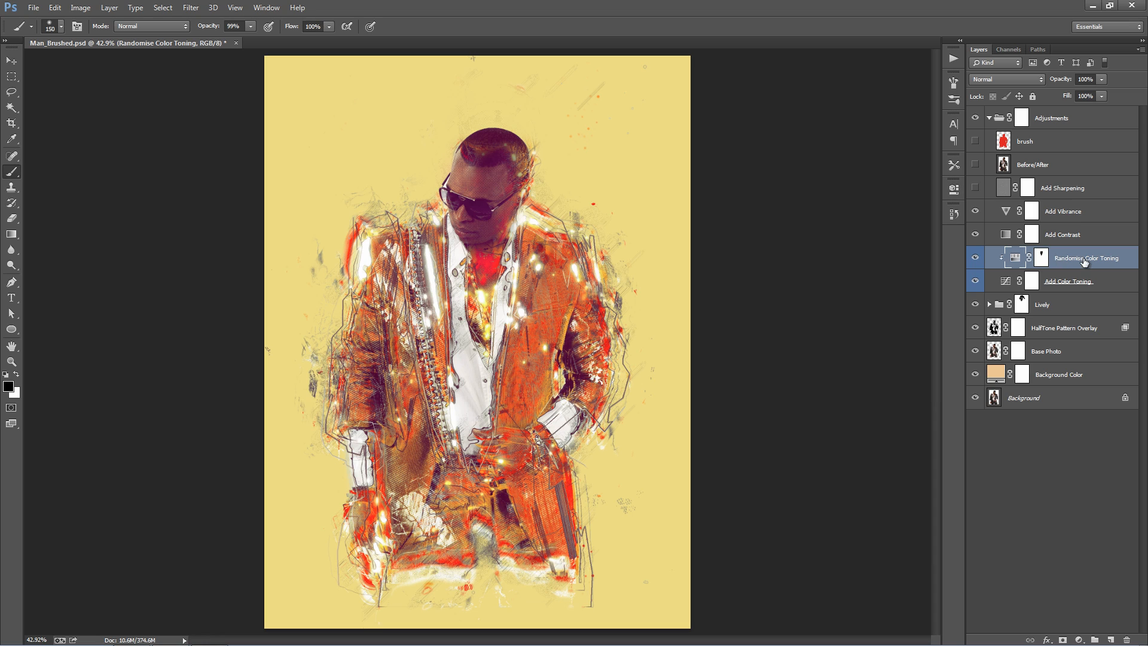
left_click(1041, 258, "shift")
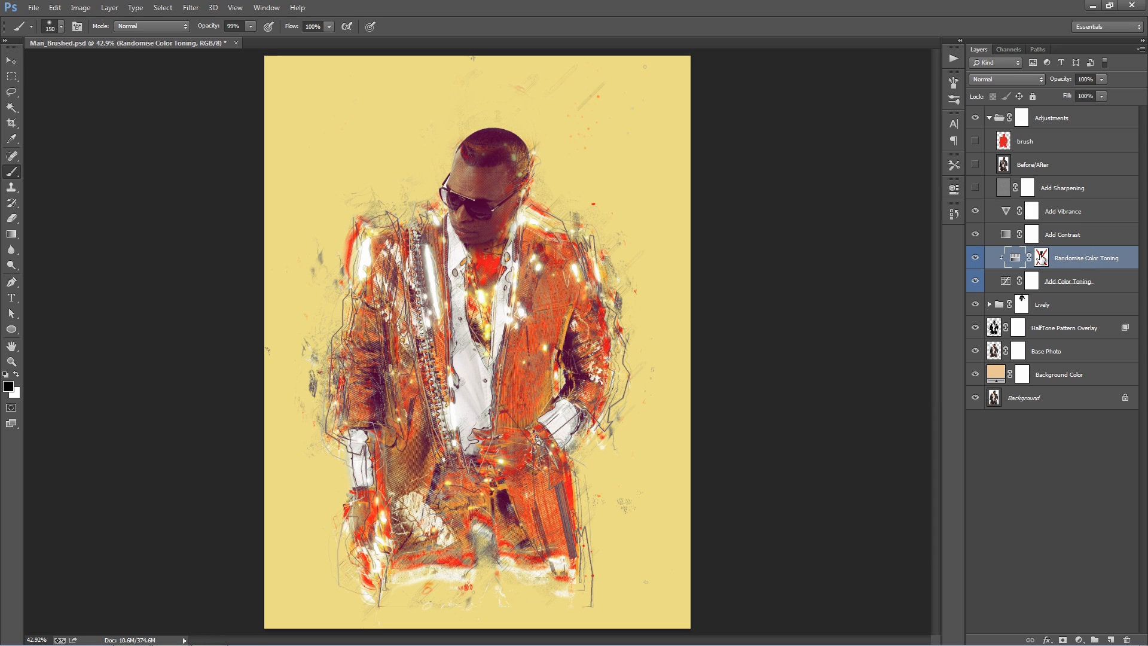
Collapse the Adjustments group and expand the Lively group
left_click(997, 120)
left_click(989, 118)
left_click(1054, 143)
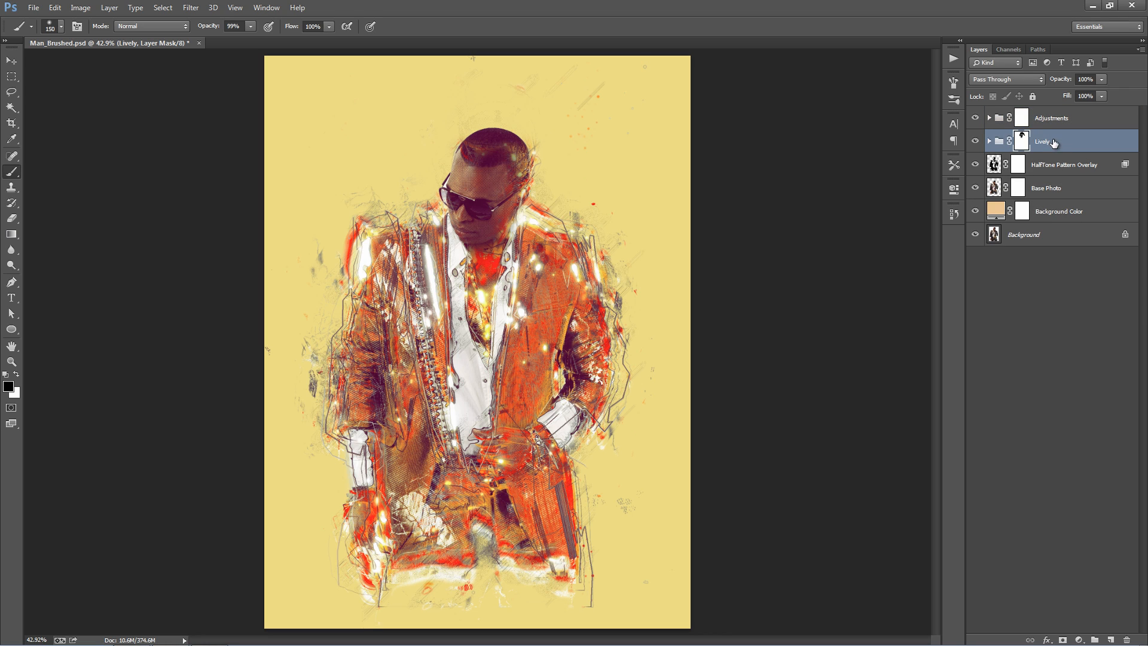
left_click(989, 142)
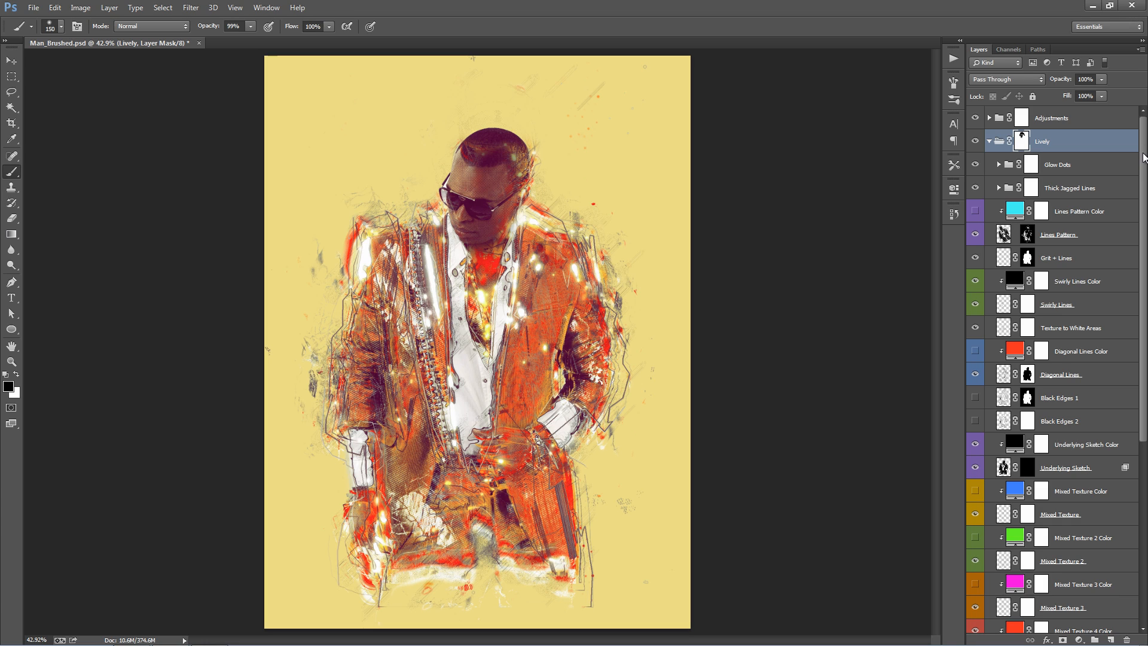
Toggle the visibility of the Glow Dots group to examine its effect on the artwork
left_click(1114, 161)
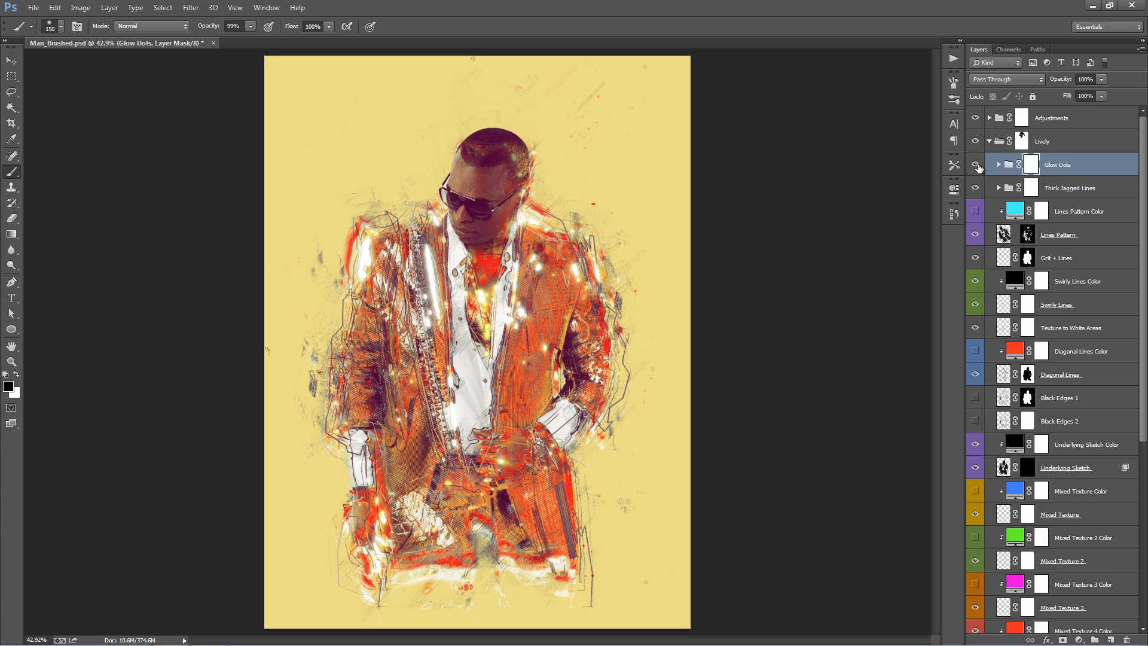
key("v")
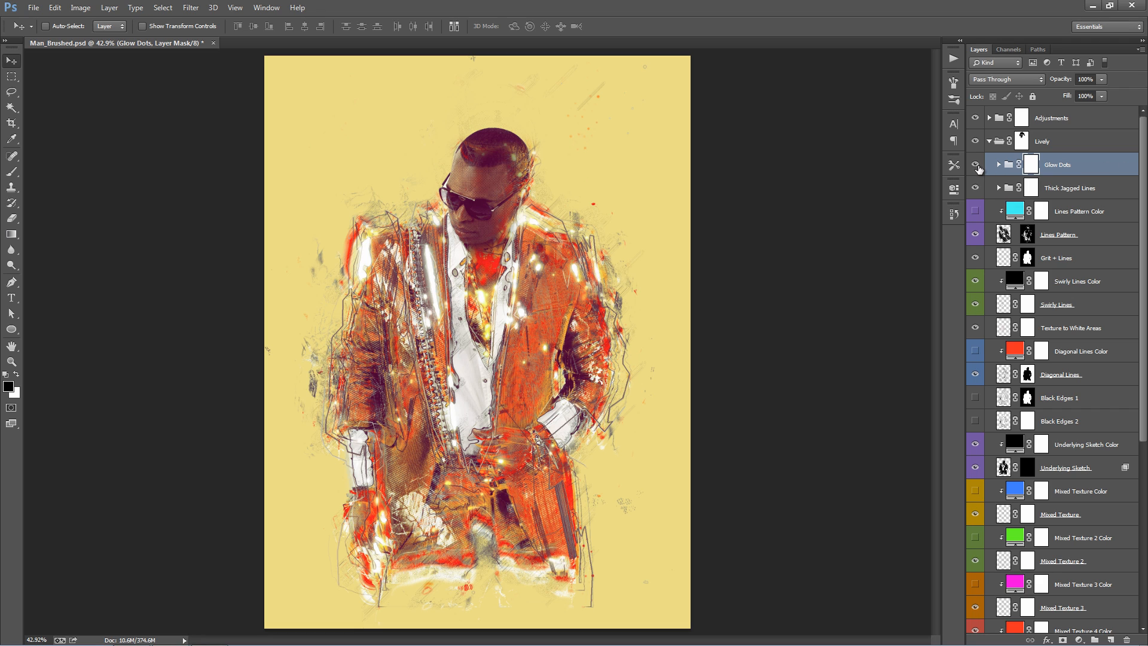
left_click(976, 166)
left_click(976, 167)
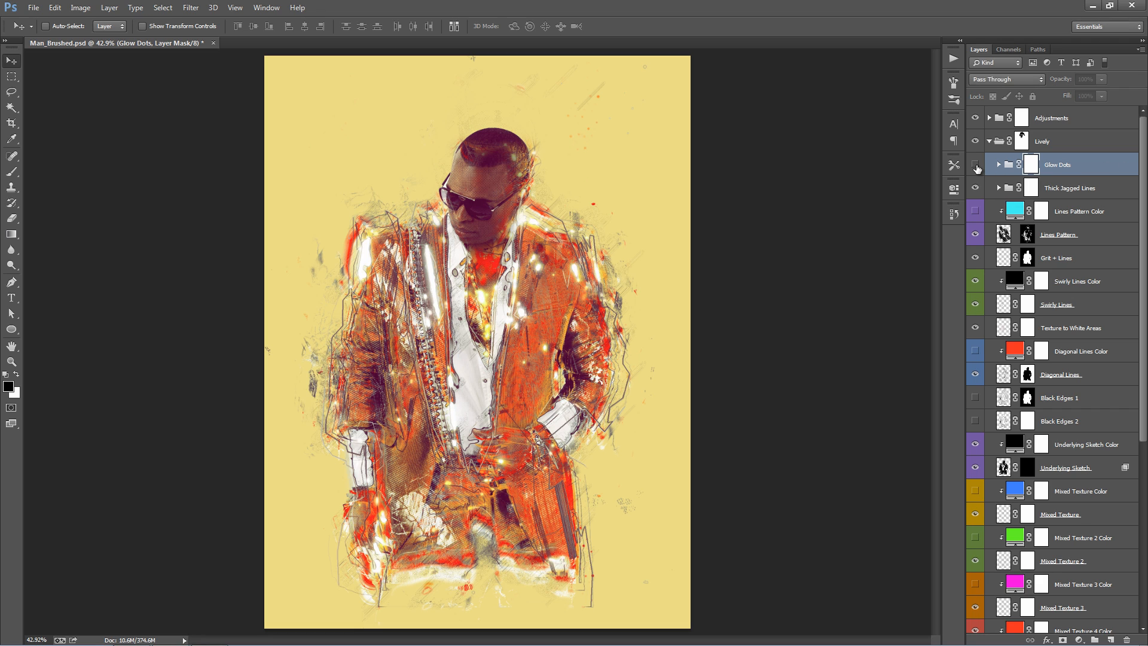
left_click(976, 167)
left_click(976, 166)
left_click(976, 166)
left_click(976, 166)
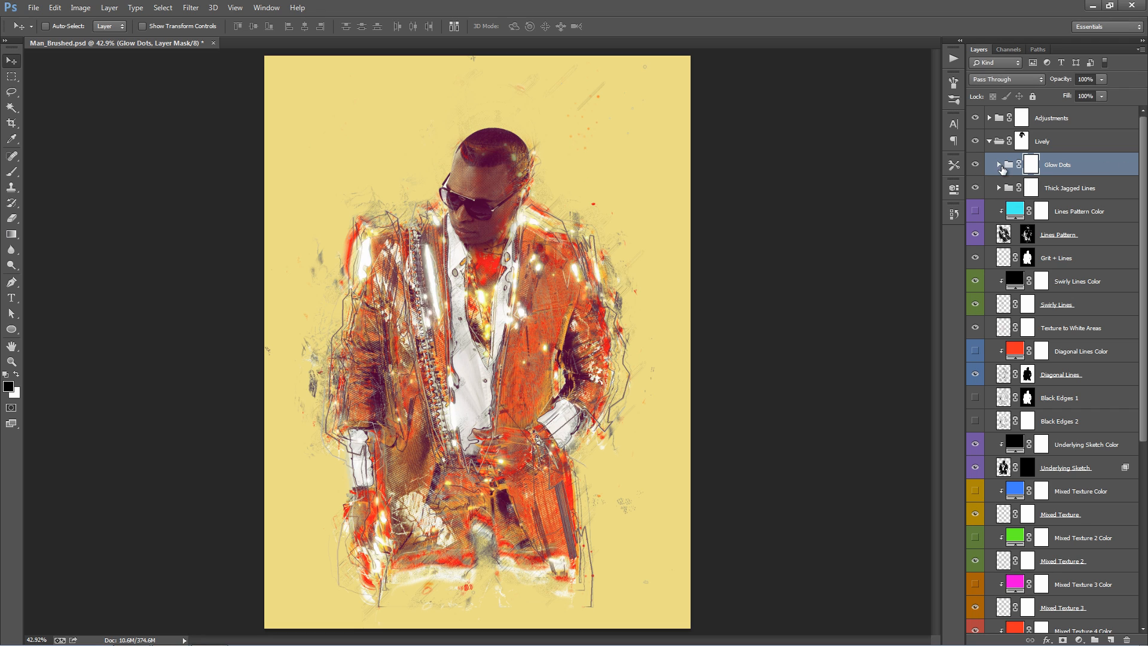
Expand the Glow Dots group, try moving Glow Dots 1 upward, and undo the move
left_click(999, 164)
left_click(1059, 183)
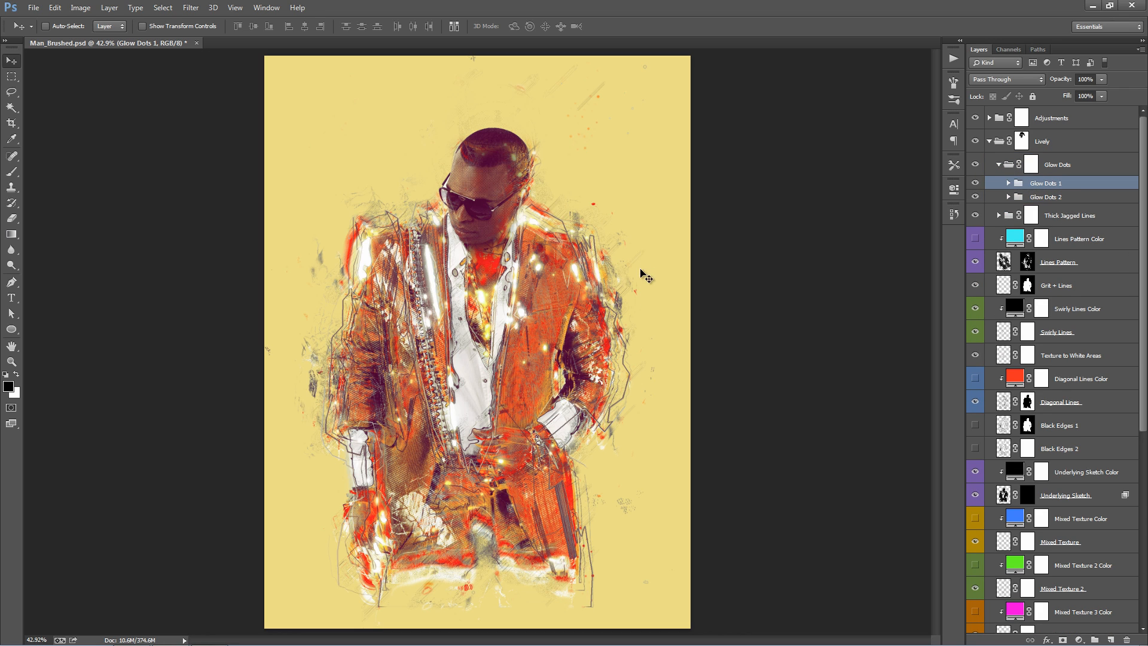
left_click_drag(643, 272, 627, 200)
key("ctrl+z")
key("ctrl+z")
Collapse and hide the Glow Dots group
left_click(999, 165)
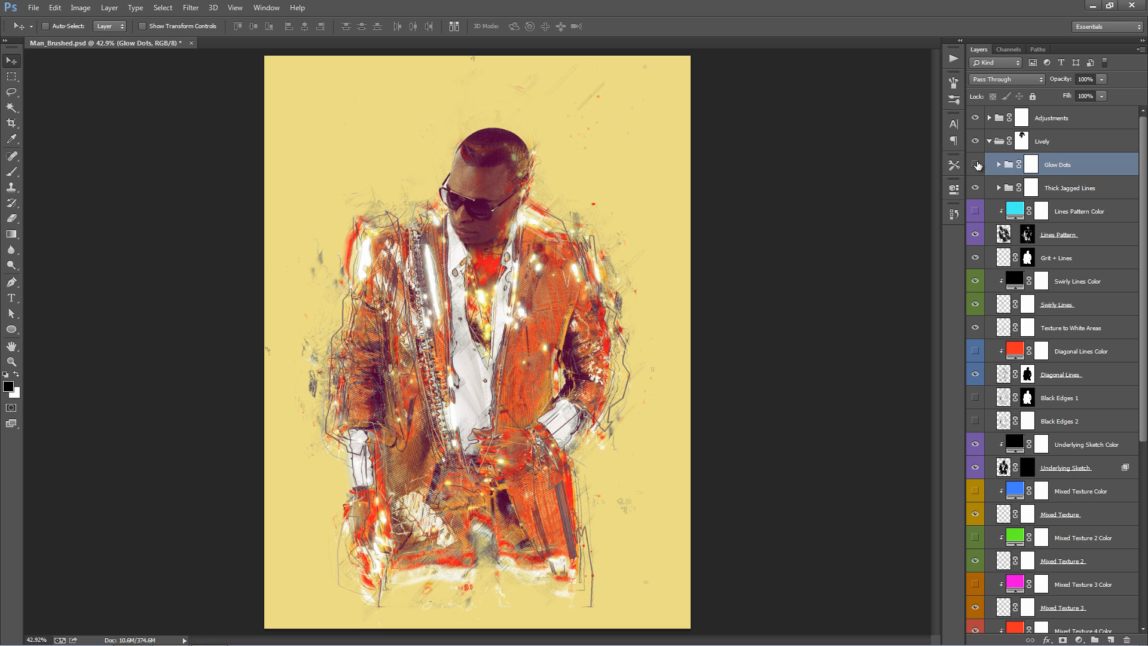
left_click(976, 165)
Try moving the Thick Jagged Lines group and its Jagged Lines 5 layer upward, undoing each move
left_click(1100, 187)
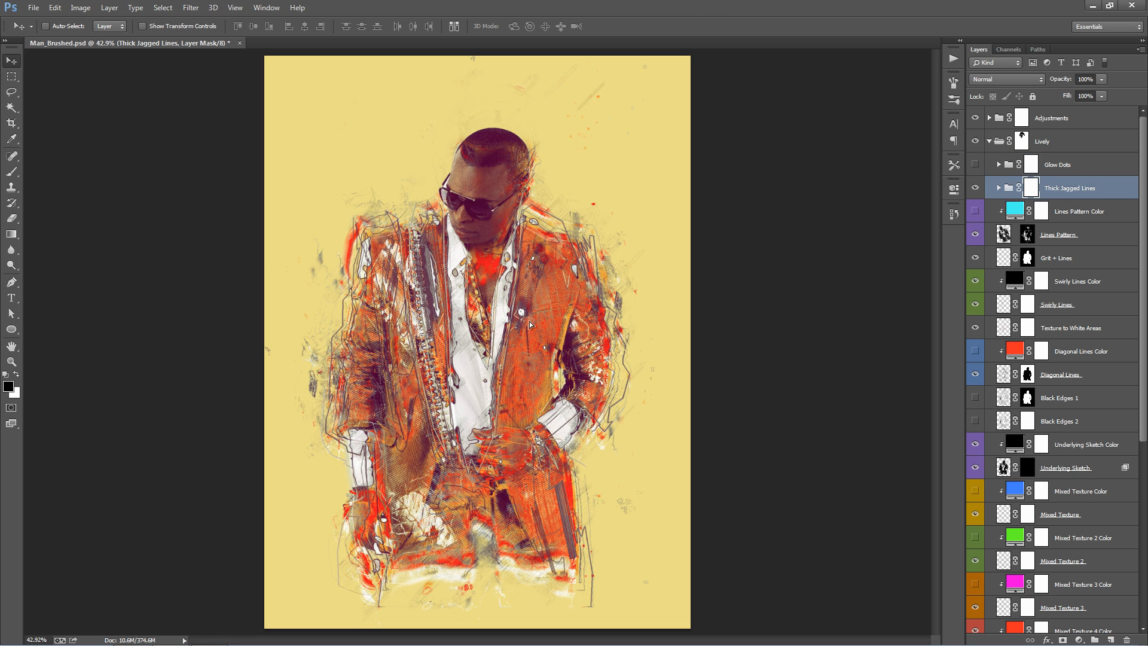
left_click_drag(530, 325, 501, 184)
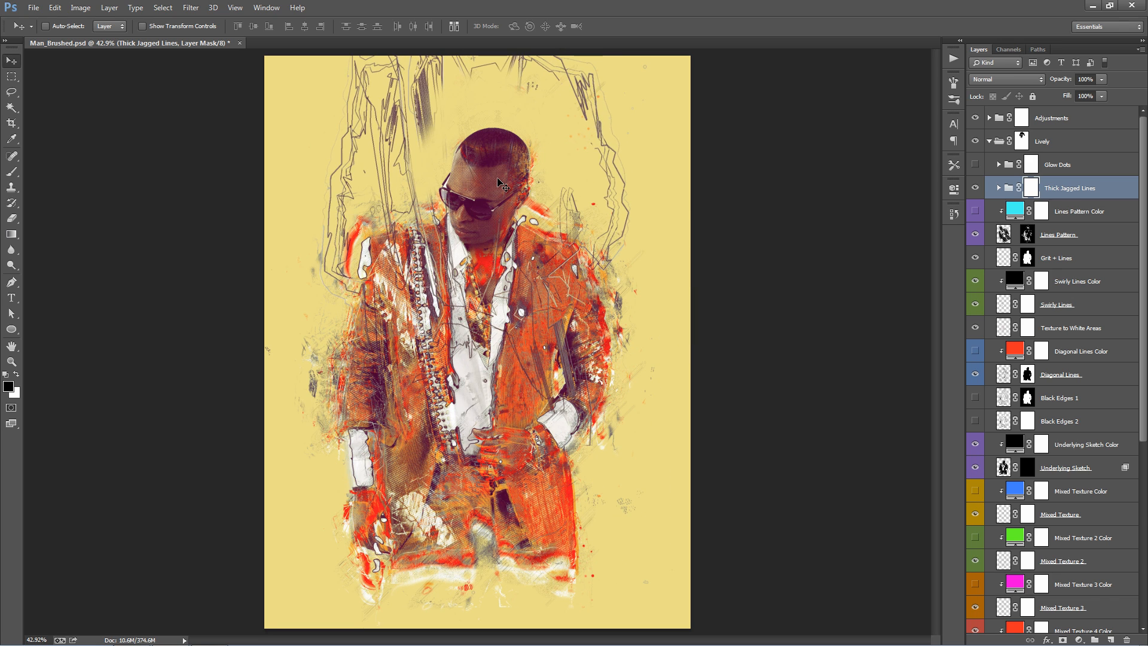
key("ctrl+z")
left_click(998, 188)
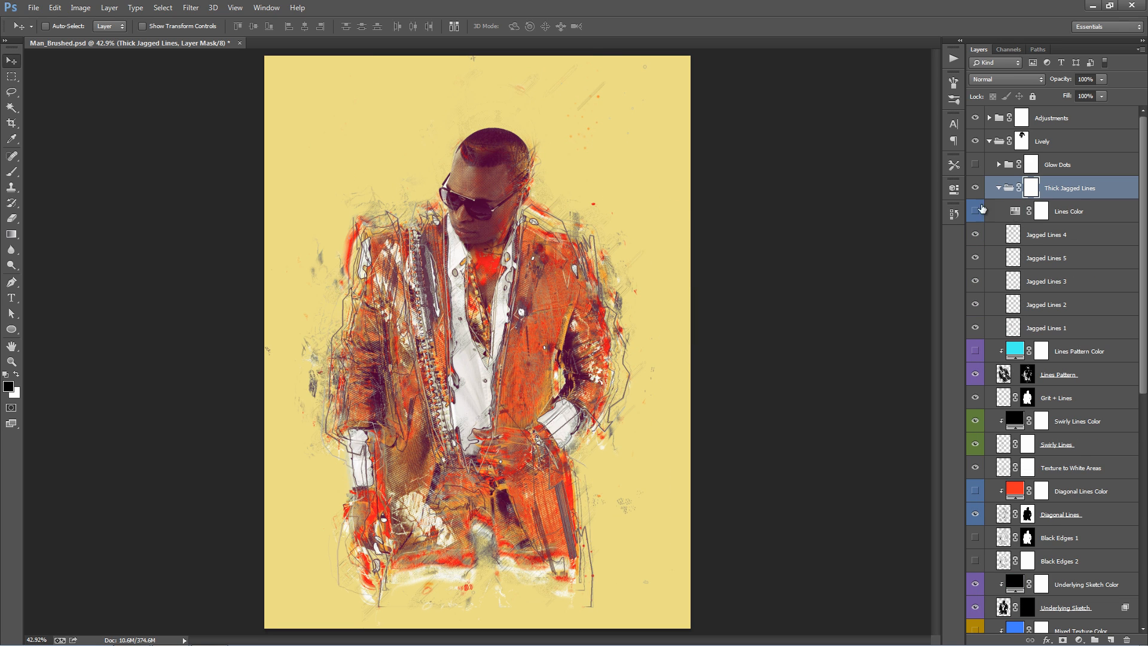
left_click(1057, 258)
left_click_drag(541, 209, 541, 165)
key("ctrl+z")
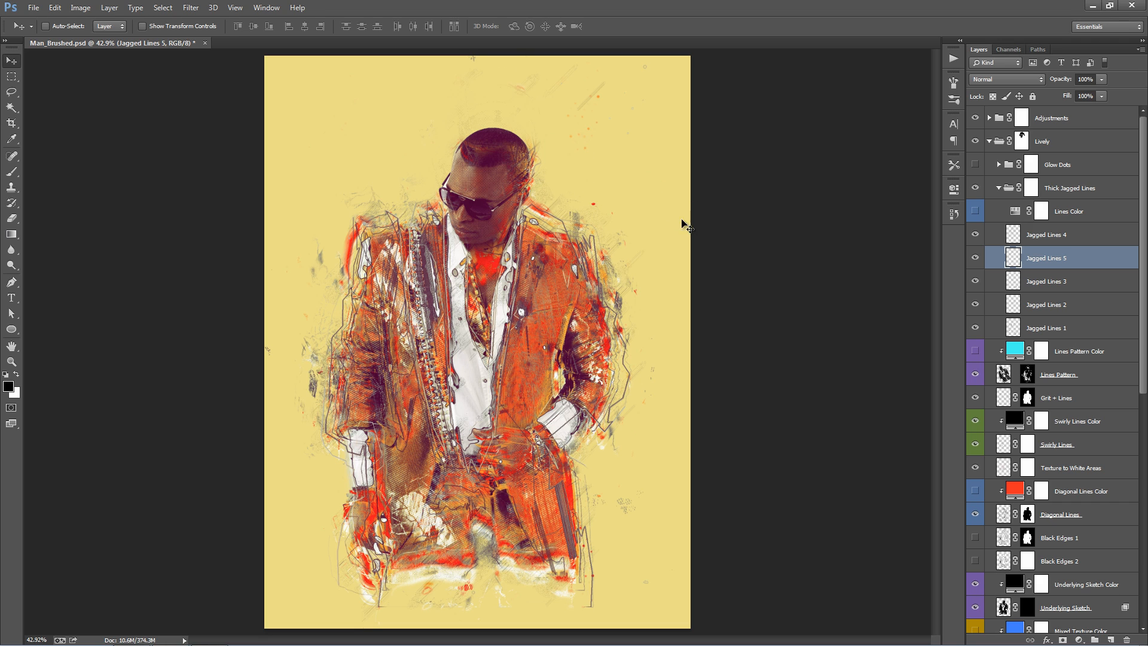
Show the Lines Color adjustment in the Thick Jagged Lines group and set its hue to +36
left_click(975, 212)
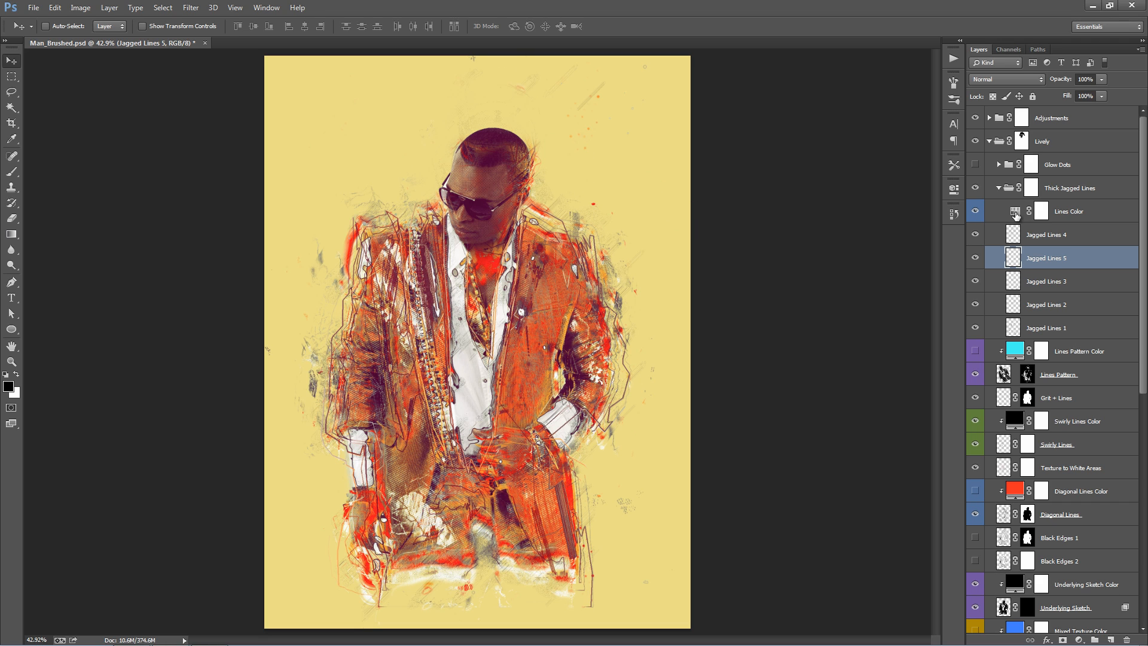
double_click(1015, 212)
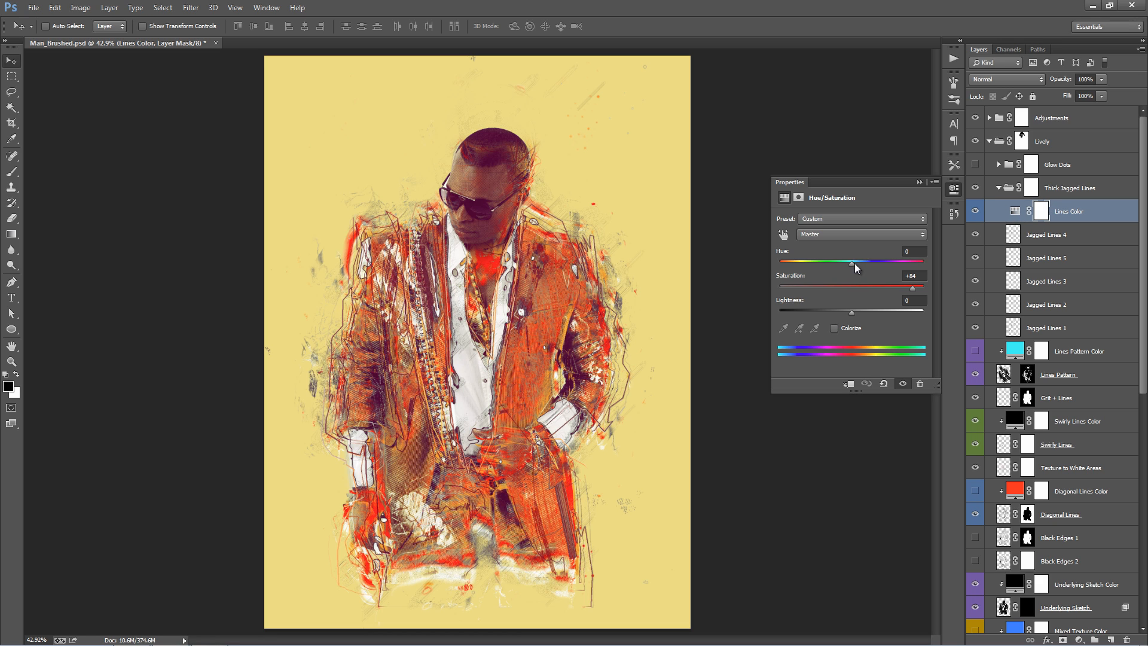
left_click_drag(855, 263, 880, 267)
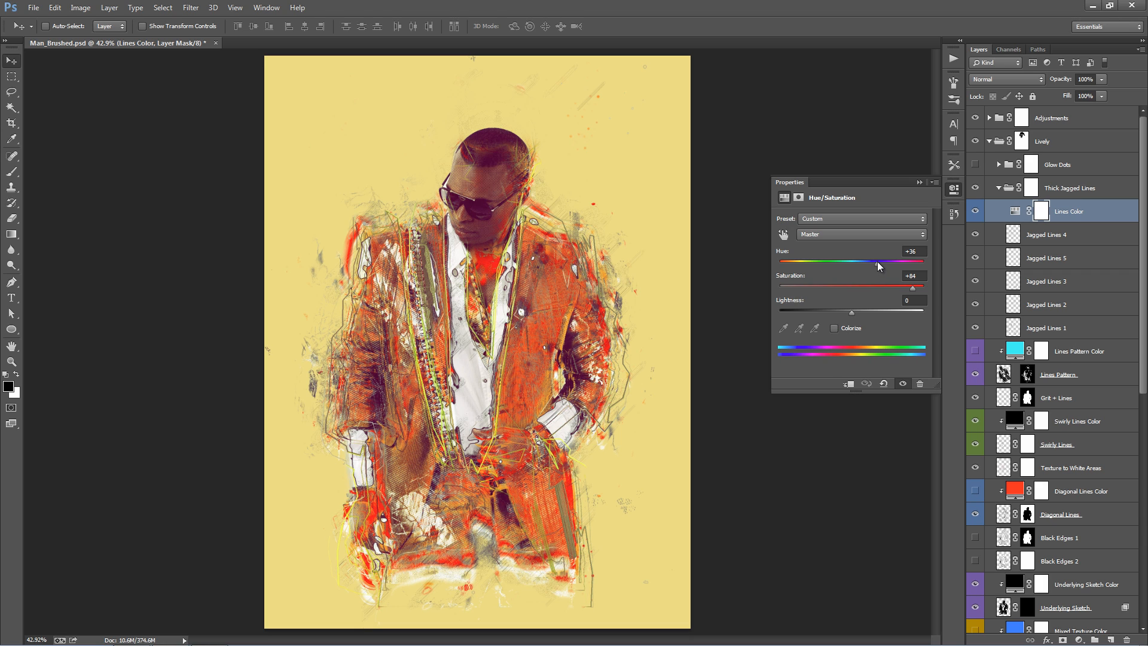
left_click(922, 181)
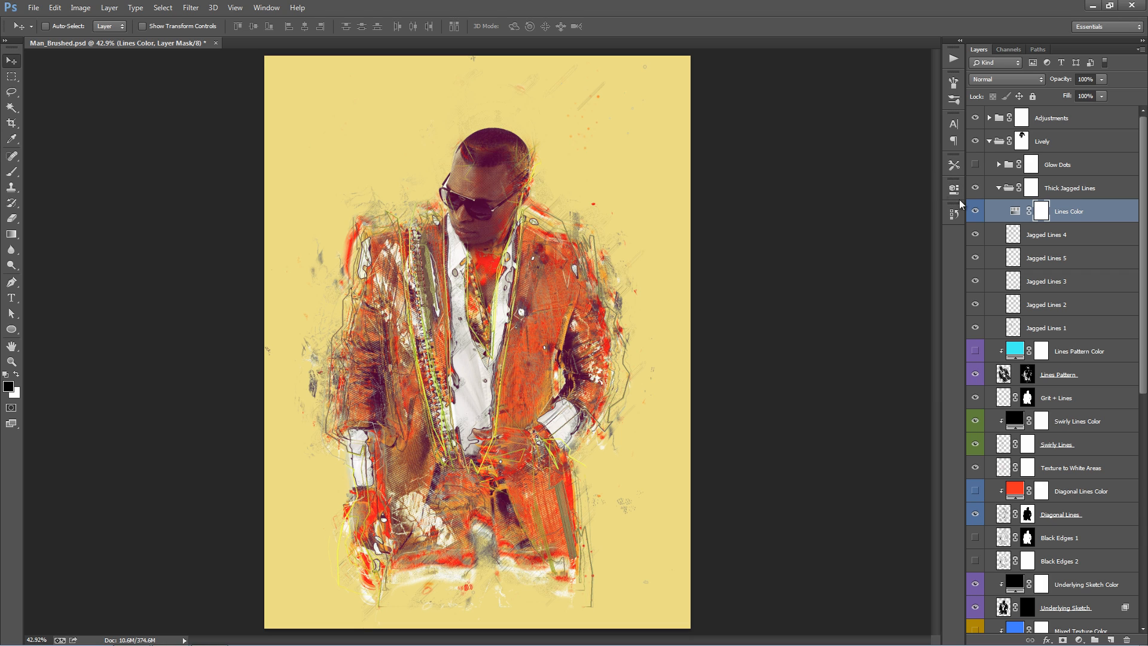
Collapse the Thick Jagged Lines group and scale it down around its center to about 88%
left_click(1062, 238)
left_click(999, 188)
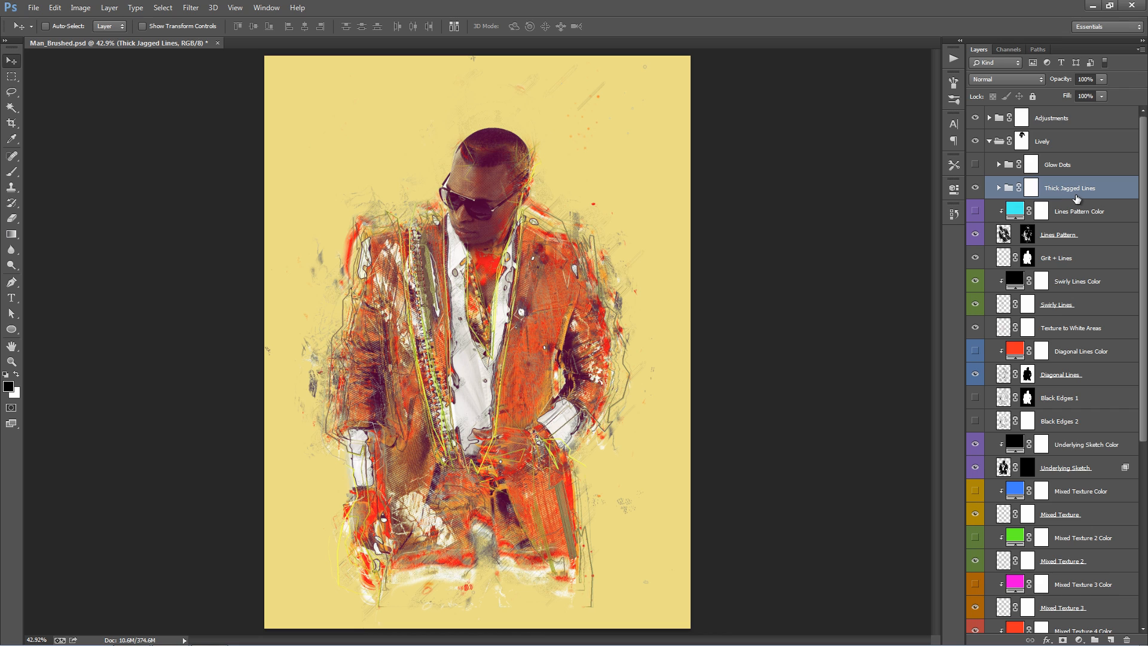
key("ctrl+t")
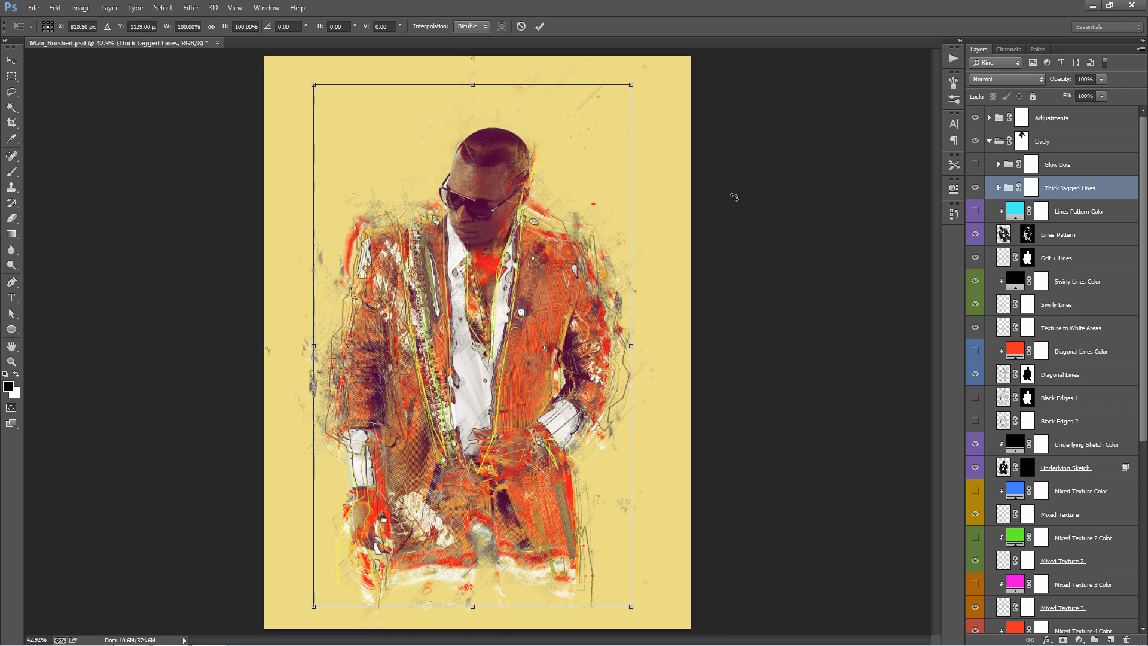
left_click_drag(630, 84, 591, 104)
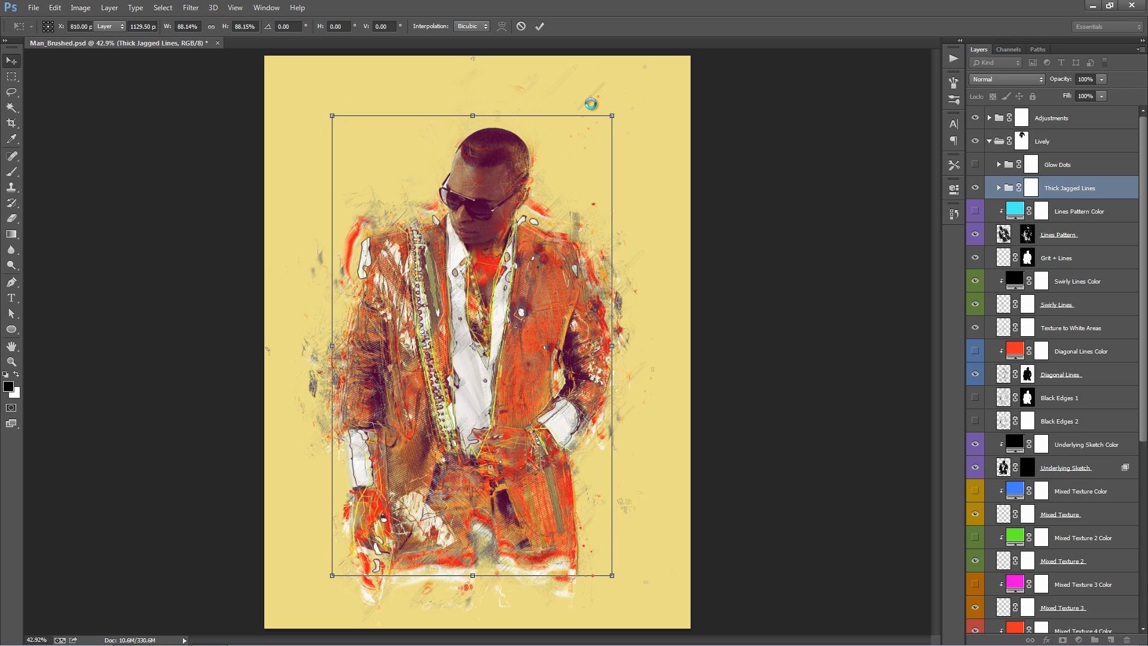
key("Return")
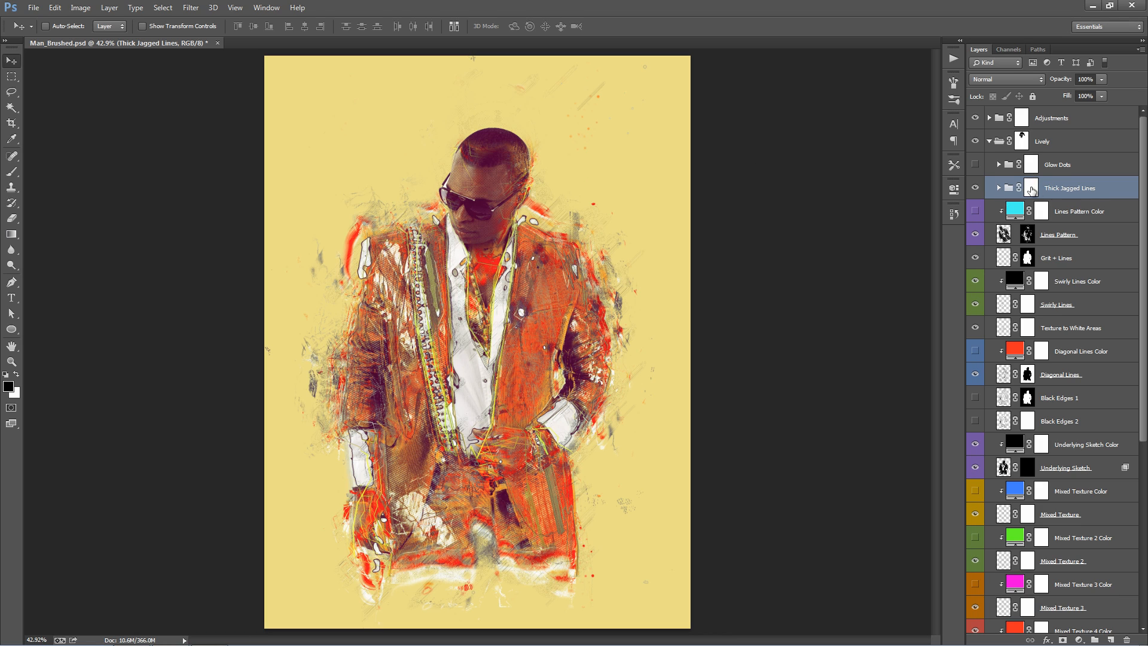
Try painting black strokes across the jacket on the Thick Jagged Lines group's mask, then undo the painting
left_click(1031, 191)
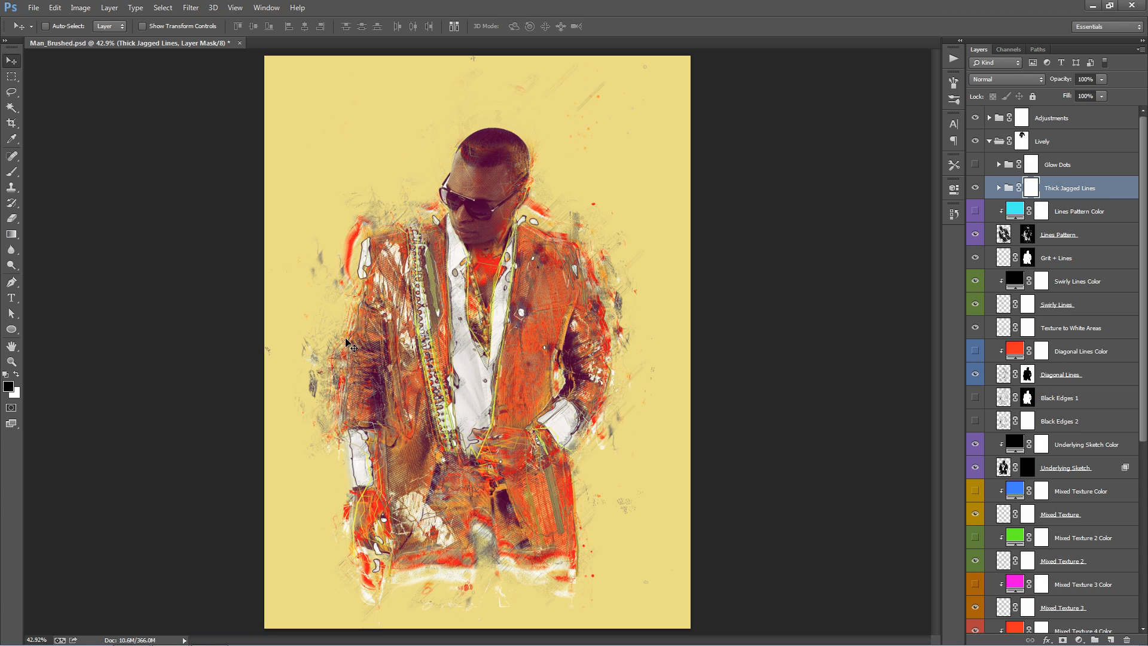
key("b")
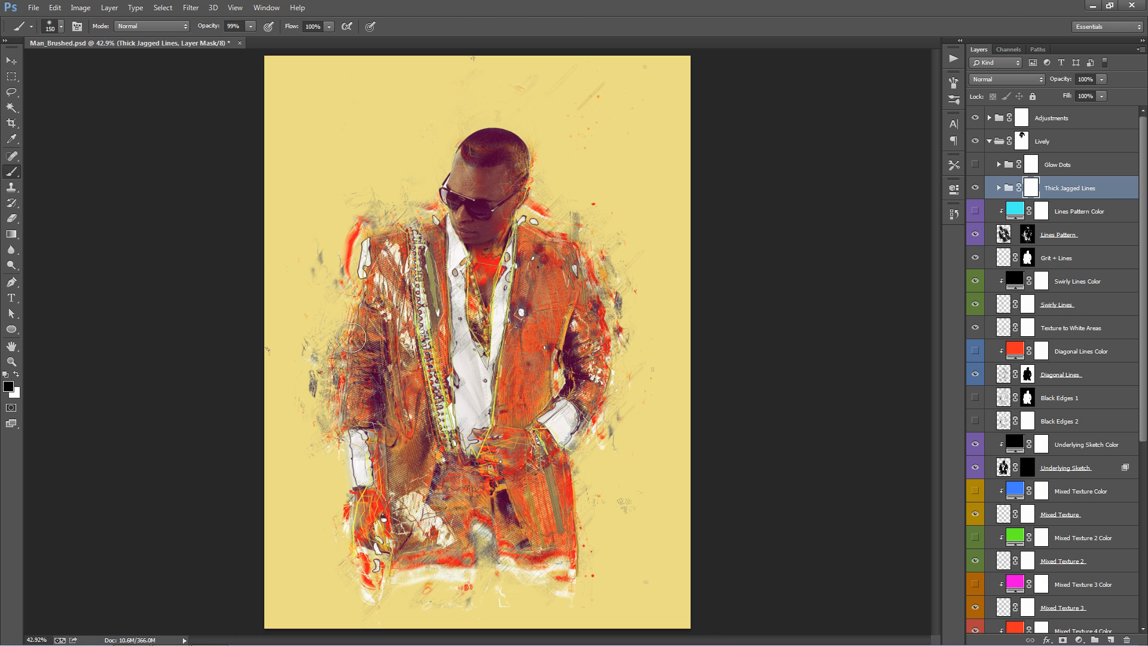
mouse_move(330, 346)
left_mouse_down()
mouse_move(403, 204)
mouse_move(408, 374)
mouse_move(354, 413)
mouse_move(367, 446)
mouse_move(346, 478)
mouse_move(568, 323)
left_mouse_up()
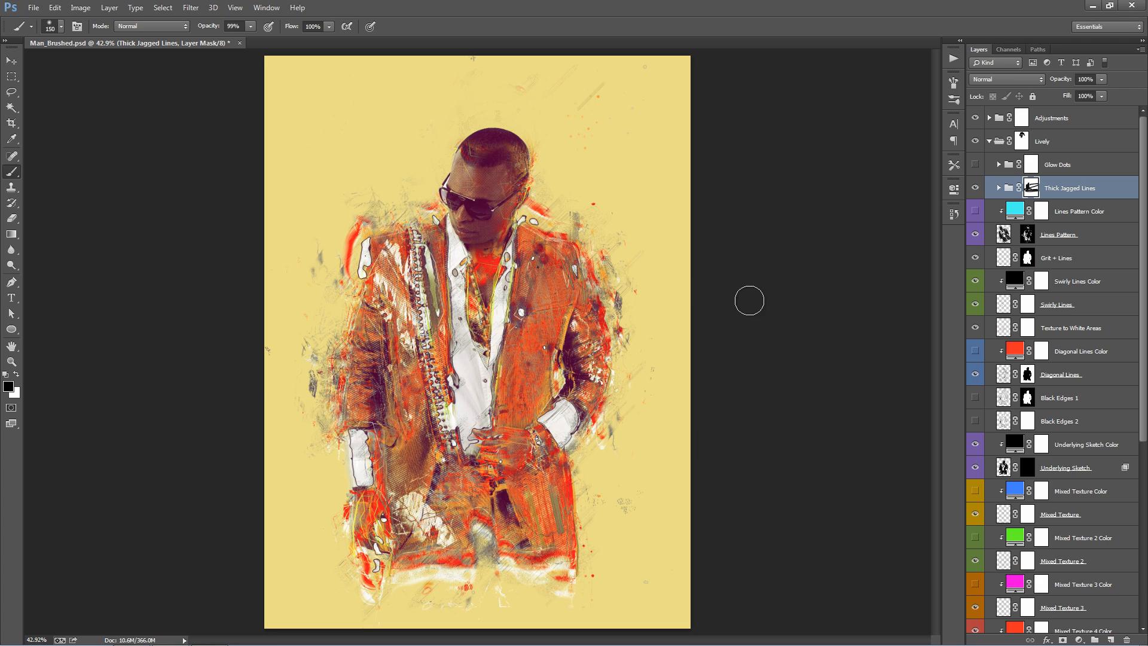
key("ctrl+z")
key("v")
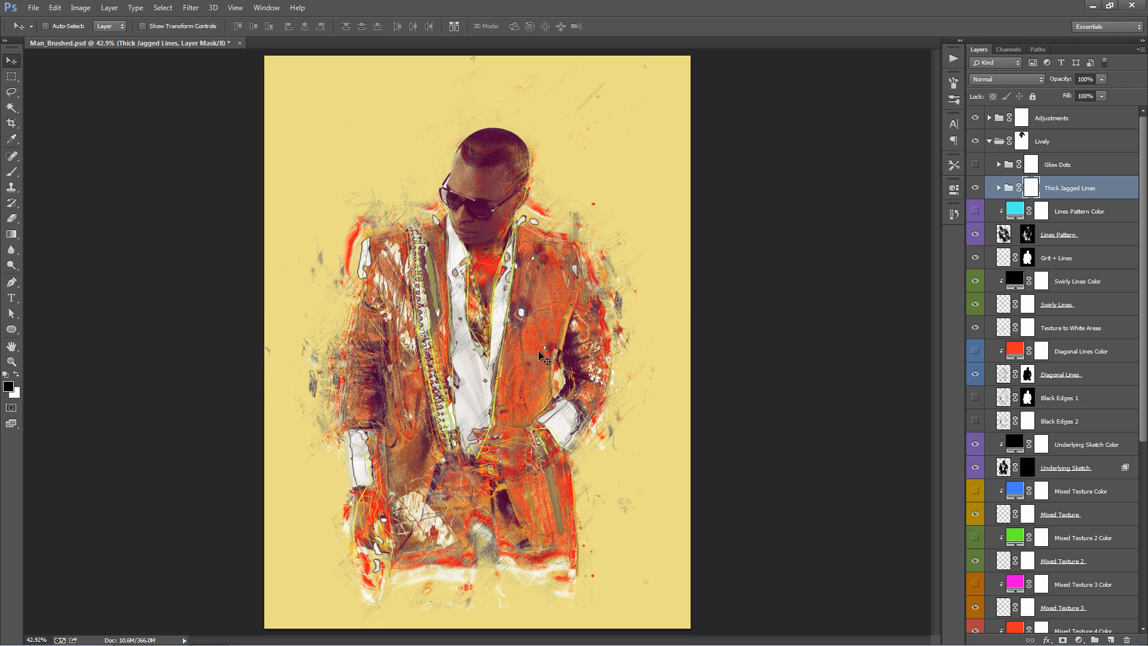
Select the Lines Pattern layer and toggle its visibility repeatedly to compare the whole figure with and without it
left_click(1112, 216)
scroll(1099, 190, "down", 1)
left_click(1092, 211)
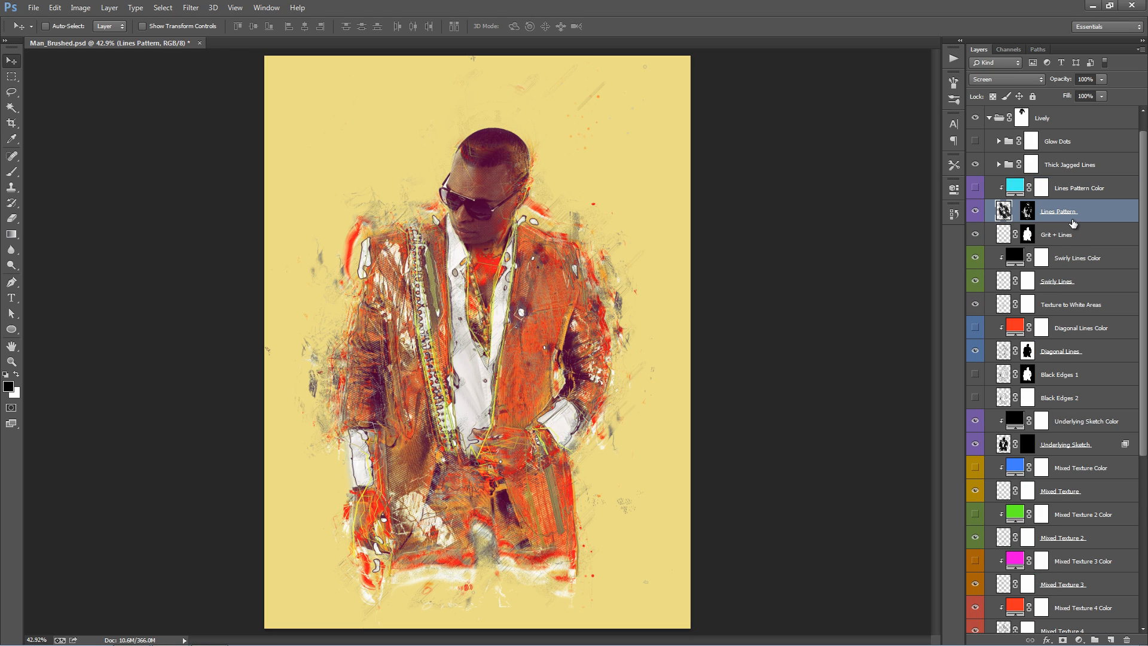
left_click(975, 211)
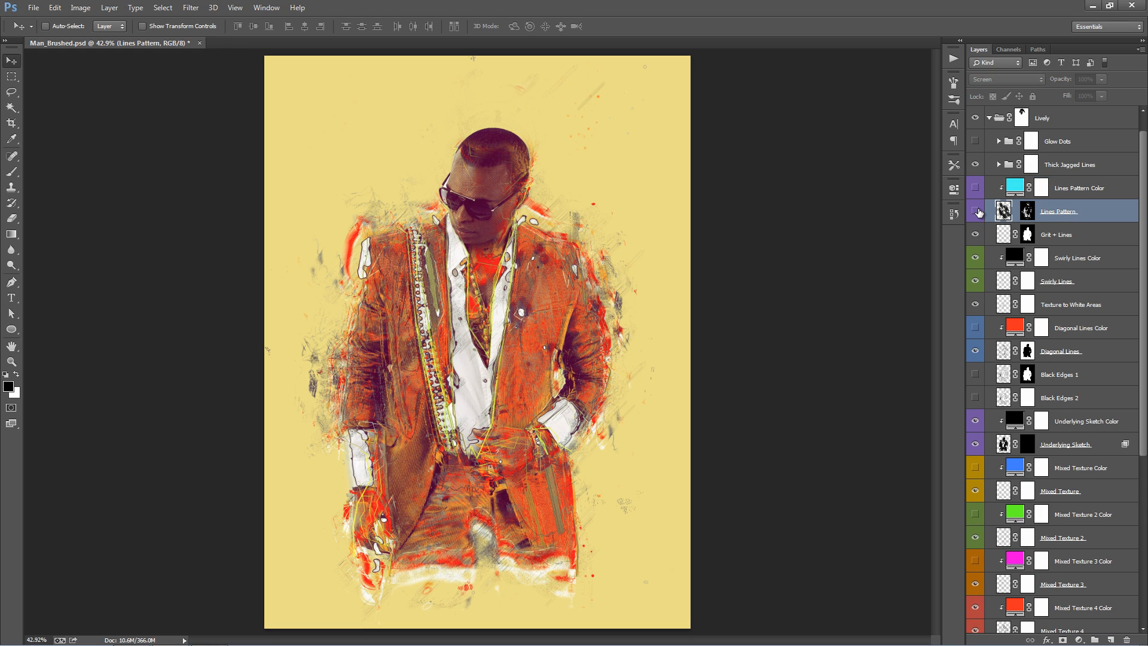
left_click(975, 211)
left_click(975, 212)
left_click(975, 211)
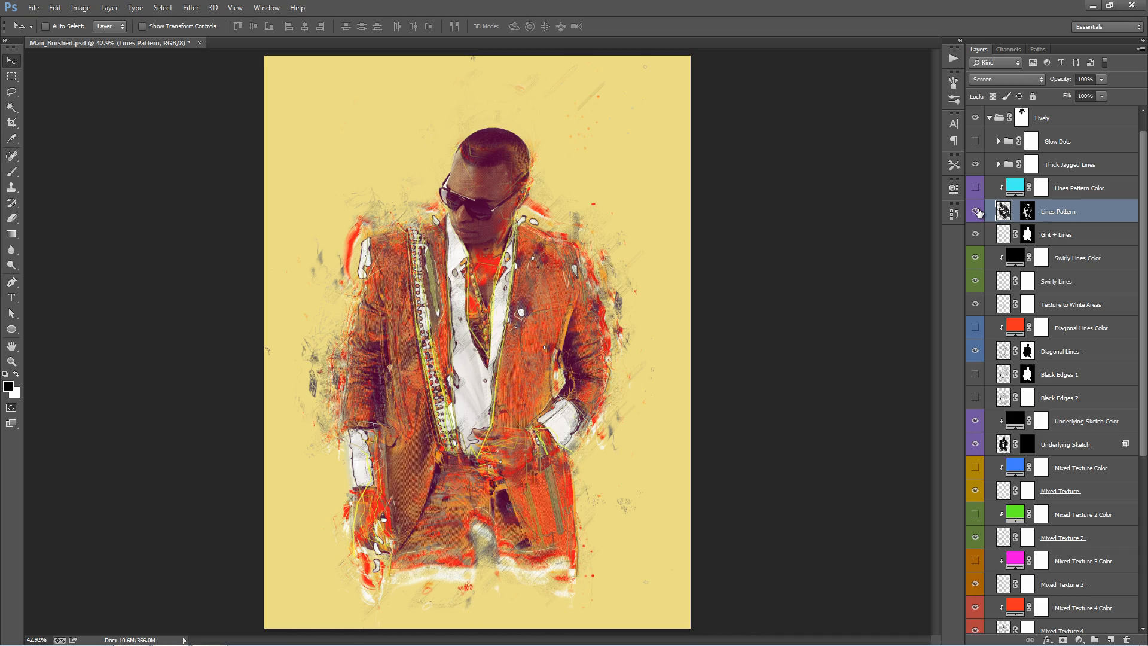
left_click(976, 211)
left_click(975, 211)
left_click(975, 211)
left_click(976, 211)
Examine the Lines Pattern effect on the jacket close up with the layer on and off, then return to the full view
key("z")
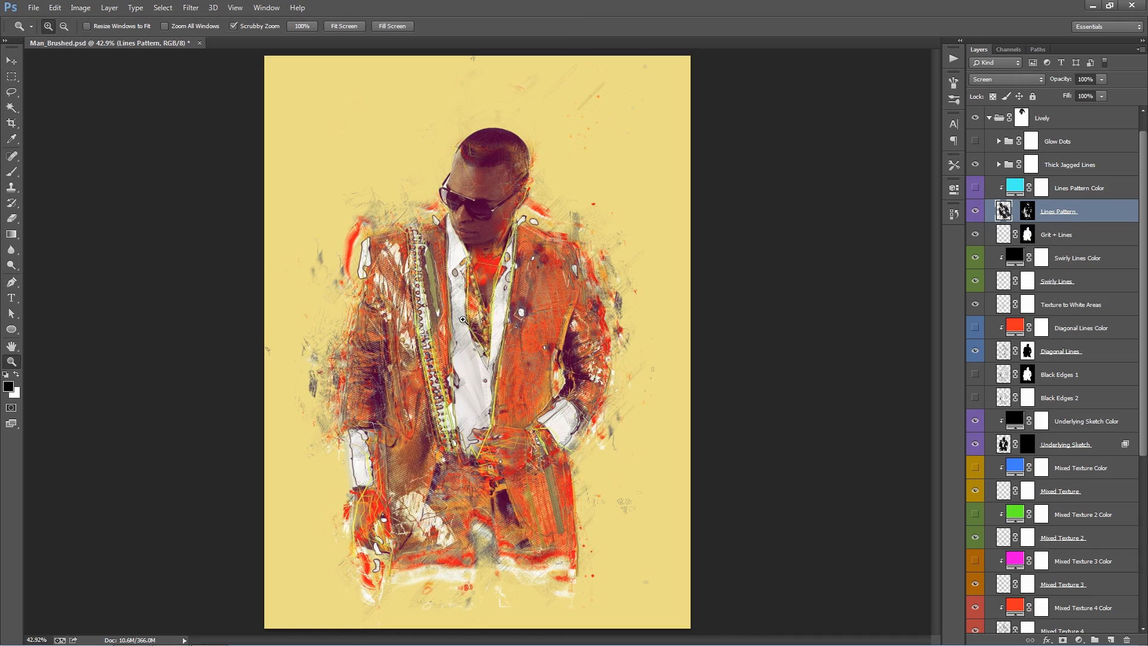
left_click_drag(465, 321, 505, 314)
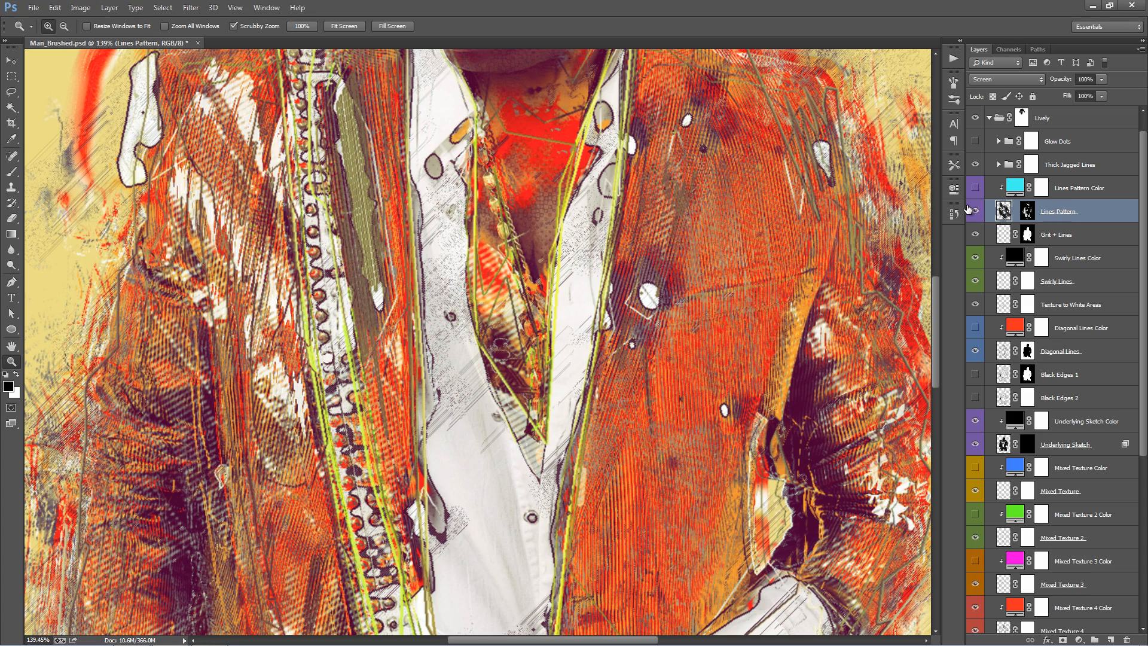
left_click(970, 210)
left_click(970, 210)
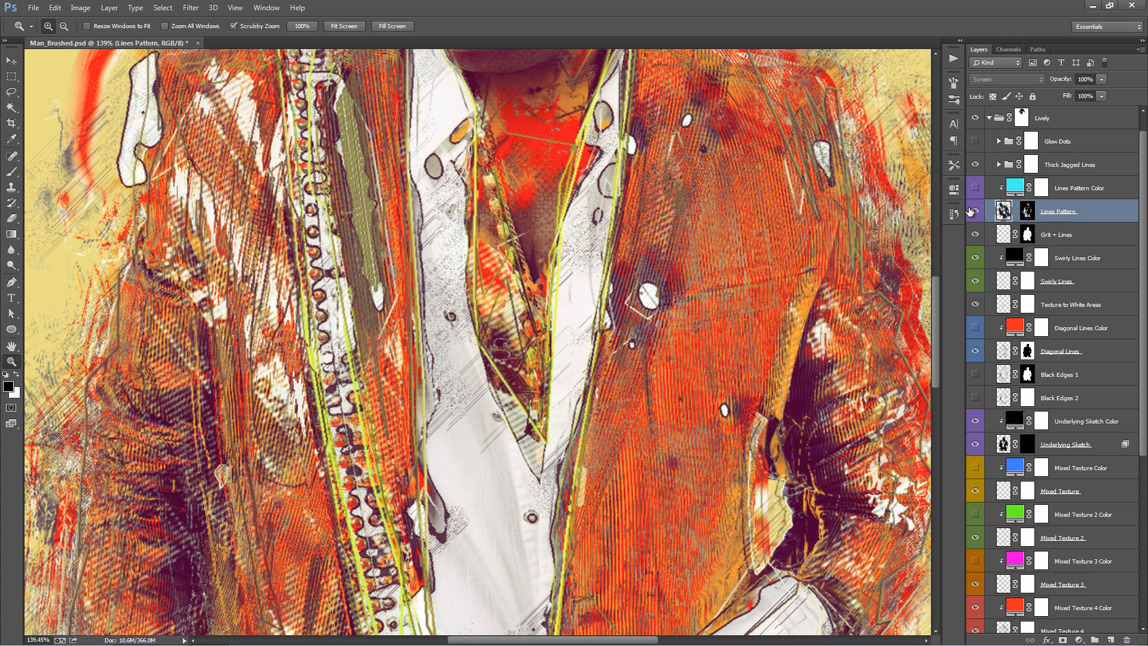
left_click(970, 210)
left_click(970, 211)
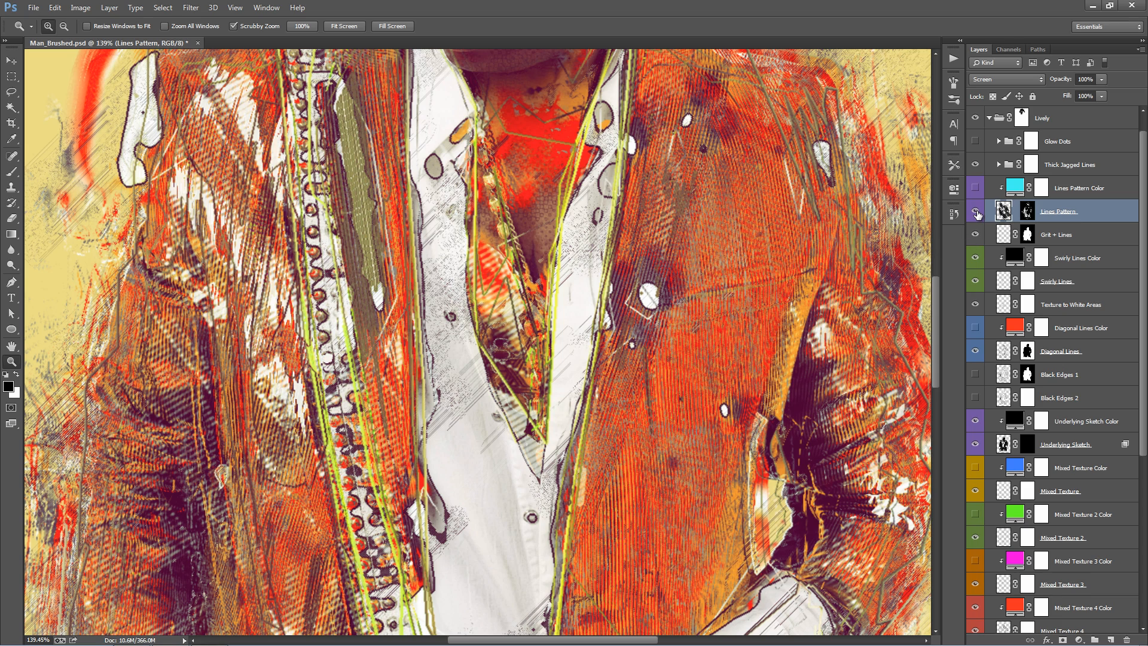
key("ctrl+0")
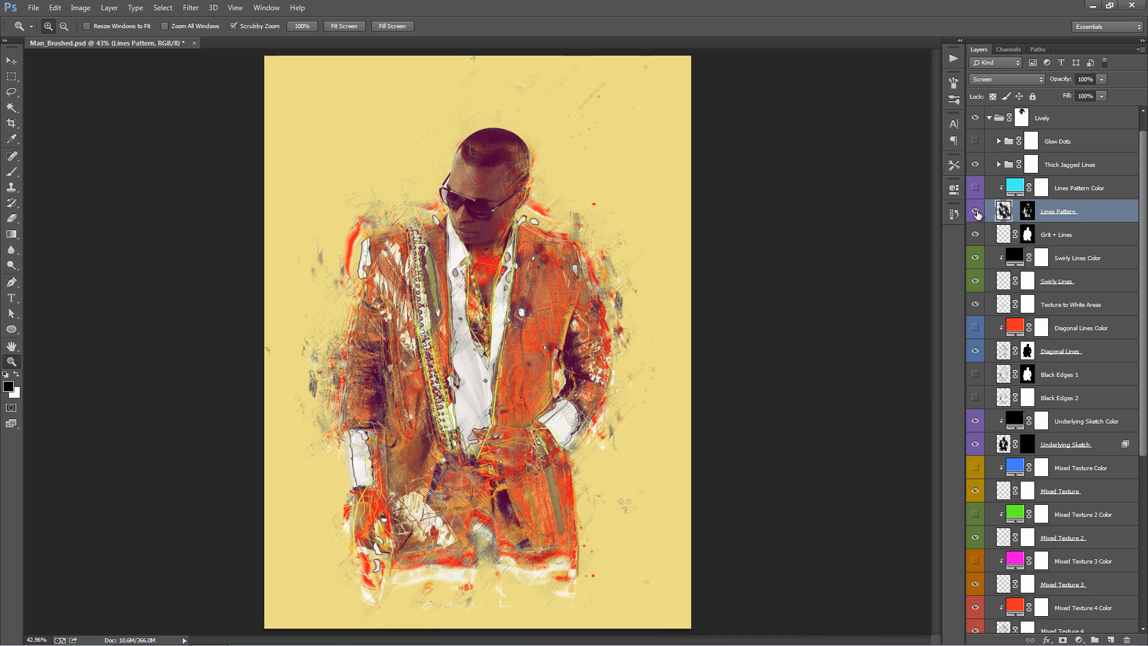
Show the Lines Pattern Color fill and set its color to bright green, 0cf81c
left_click(1075, 191)
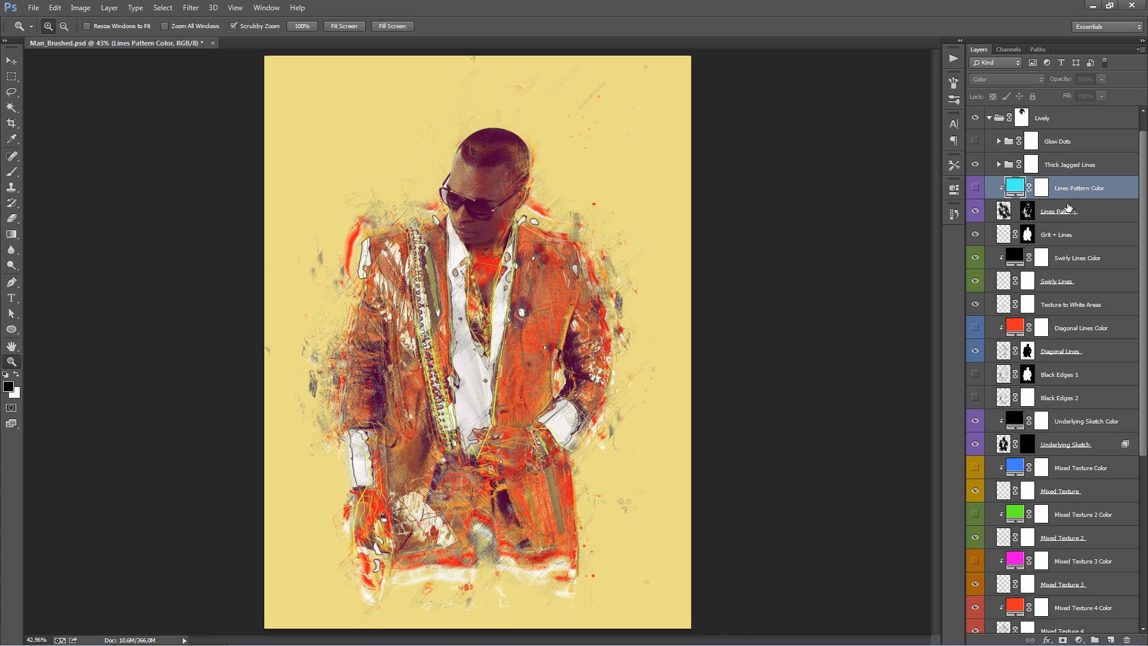
left_click(974, 189)
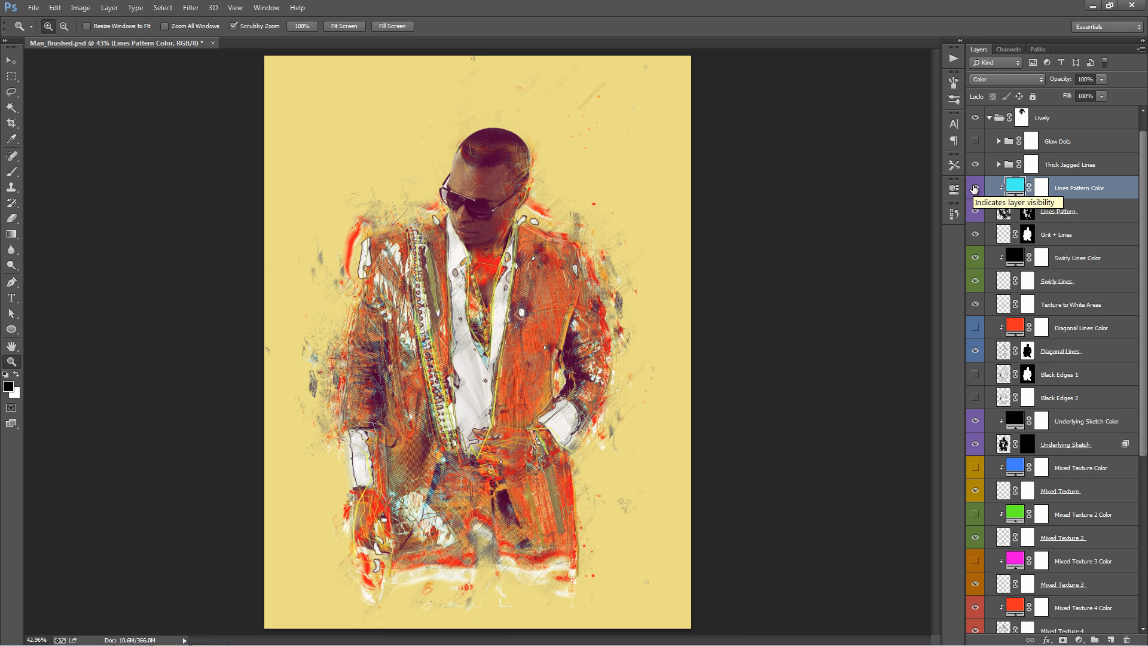
double_click(1014, 187)
left_click(971, 194)
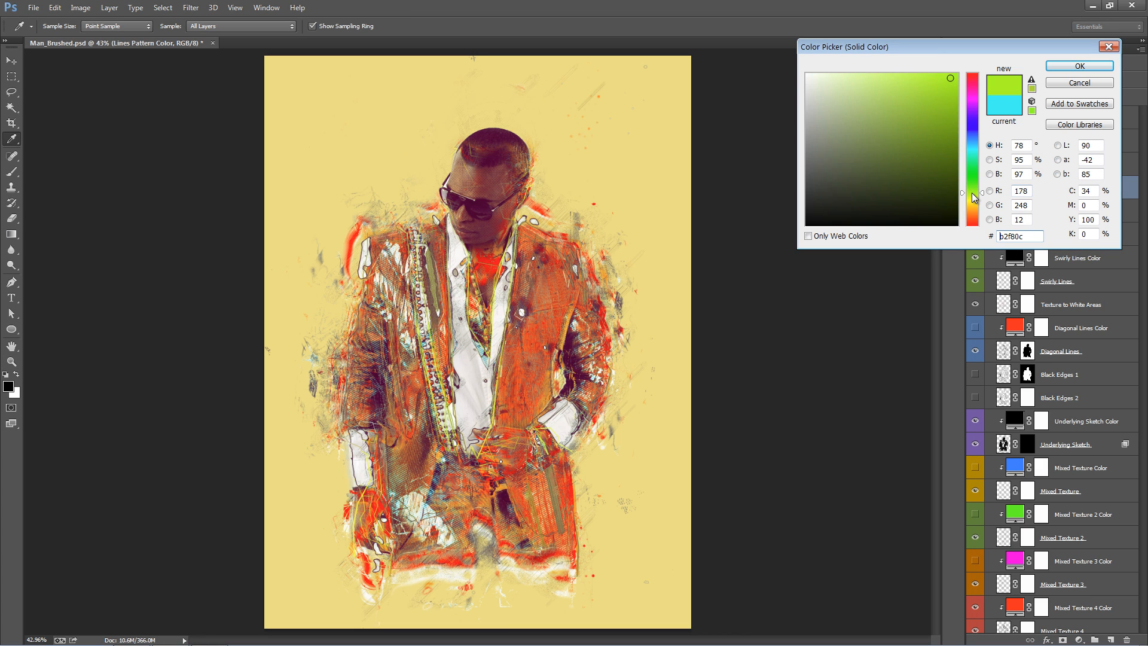
left_click(971, 174)
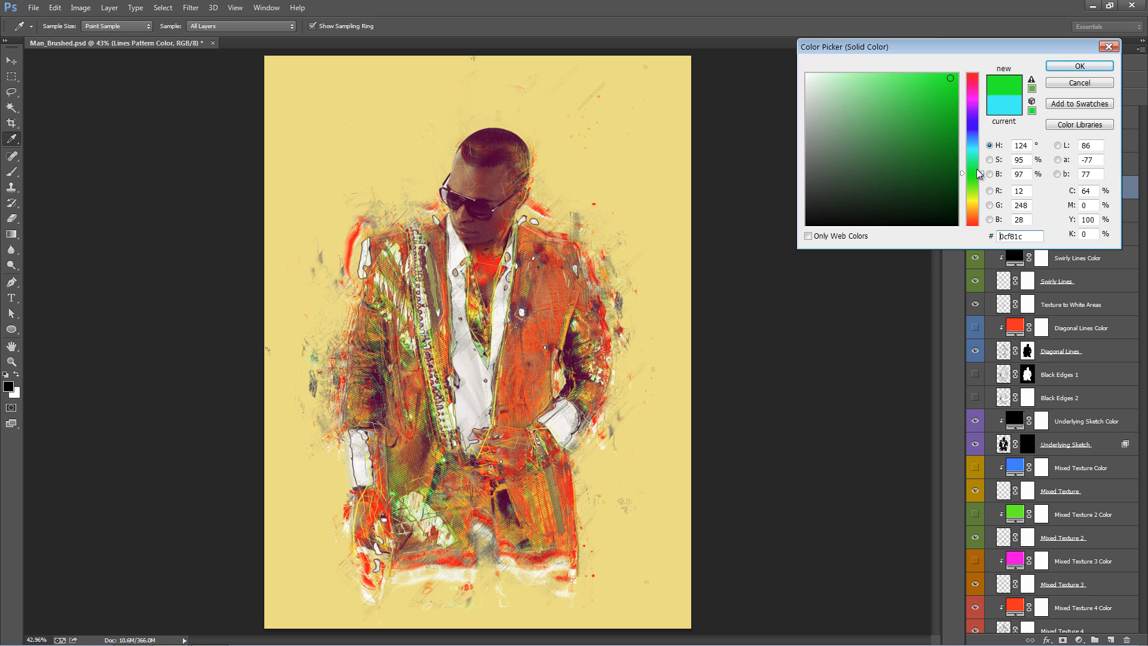
left_click(1094, 66)
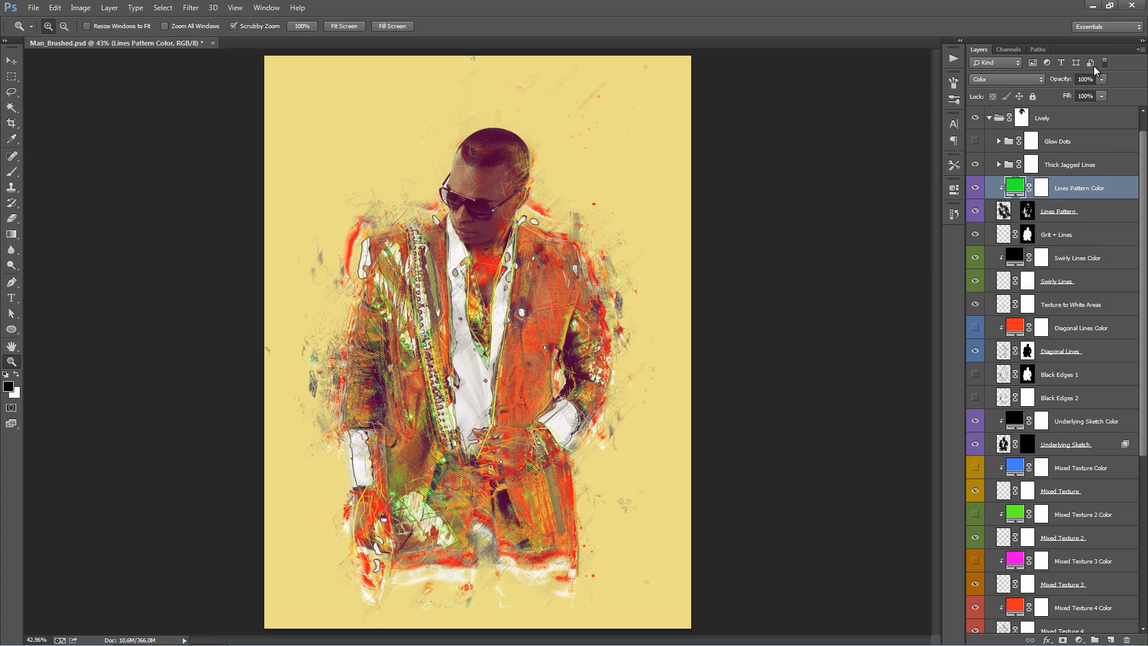
Select the Grit + Lines layer and try shifting it up and left over the jacket
left_click(1089, 213)
left_click(1077, 232)
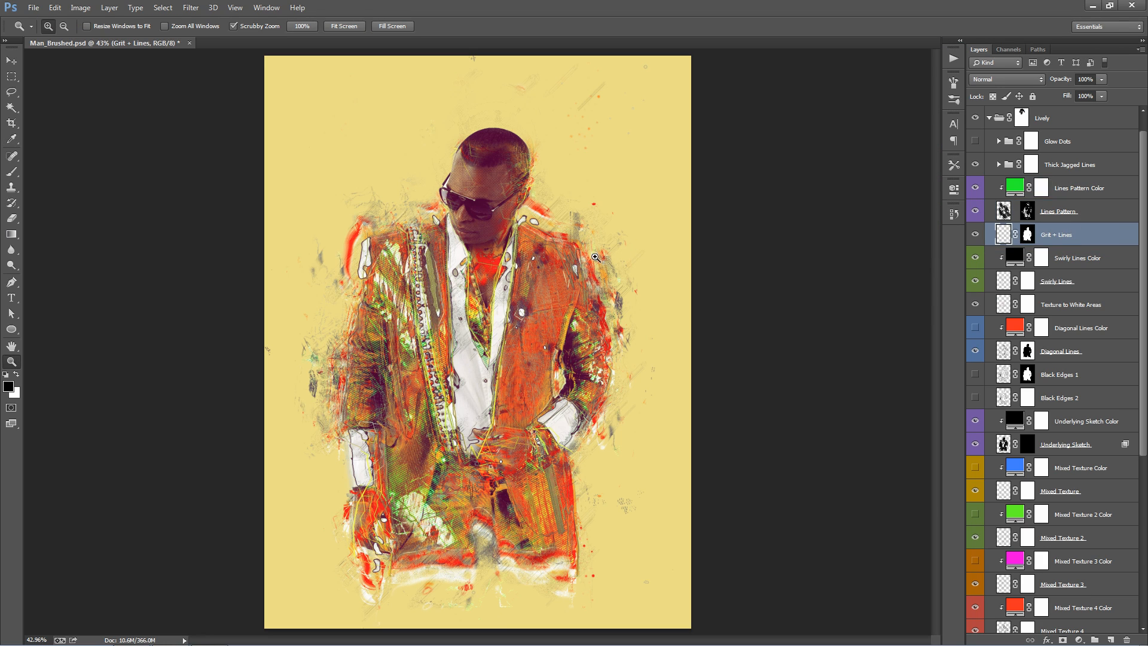
key("v")
left_click_drag(616, 307, 582, 257)
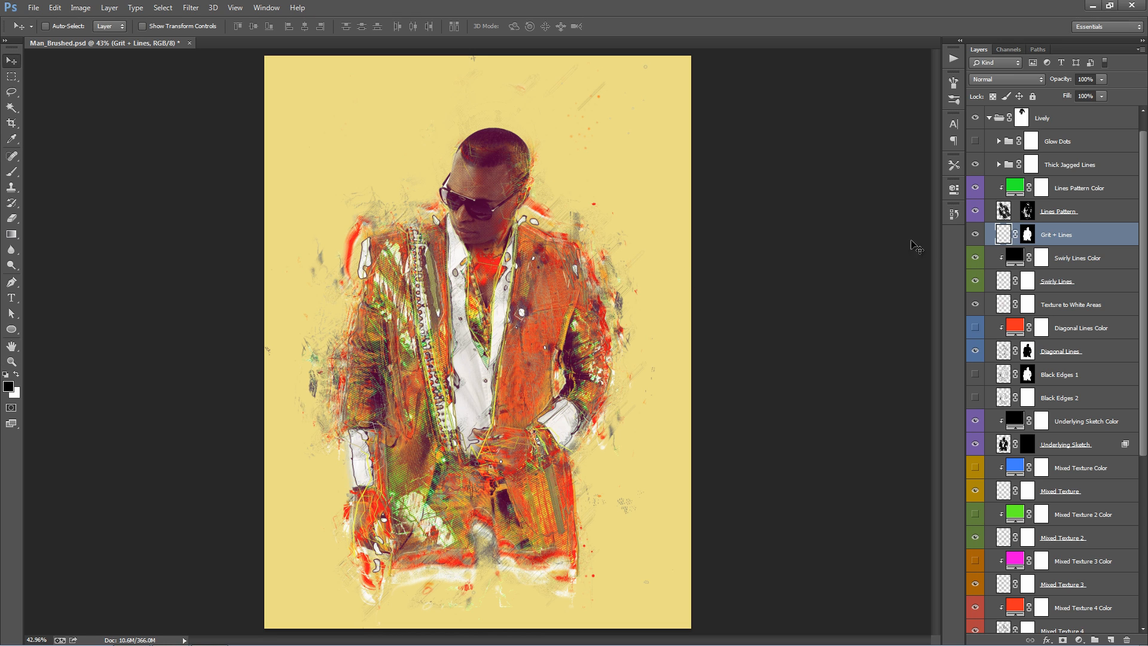
Shift the Swirly Lines layer slightly up and left over the figure, undoing the other trial positions
left_click(1113, 258)
scroll(1081, 213, "down", 2)
left_click(1075, 236)
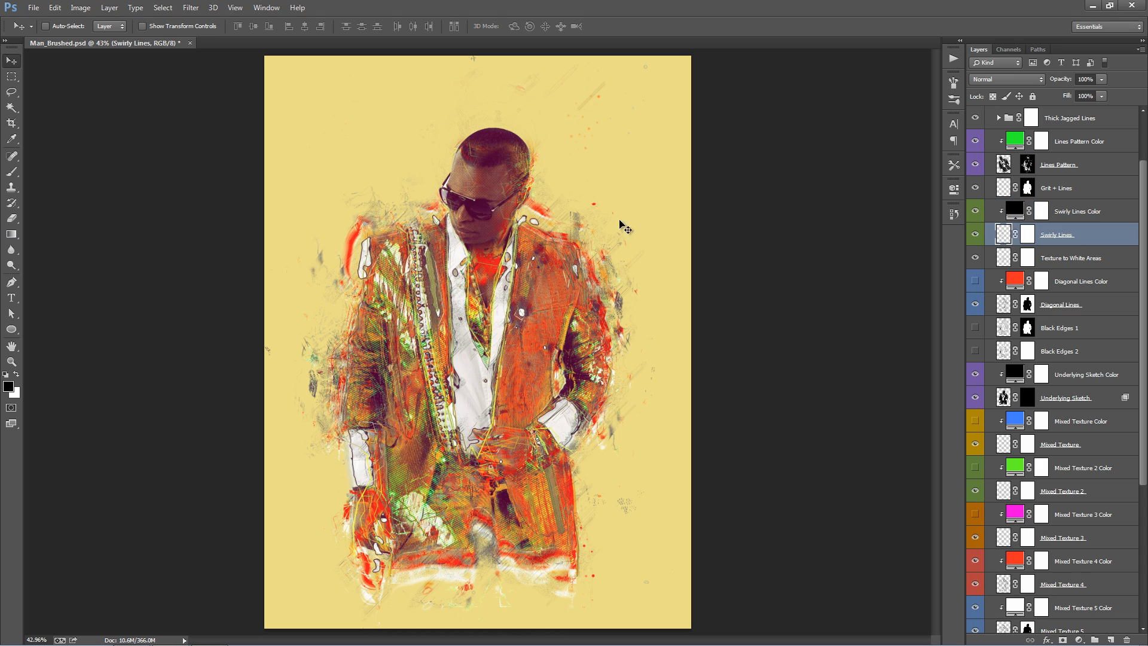
left_click_drag(581, 266, 552, 167)
mouse_move(404, 211)
left_mouse_down()
mouse_move(497, 323)
mouse_move(474, 297)
mouse_move(480, 285)
left_mouse_up()
key("ctrl+z")
key("ctrl+z")
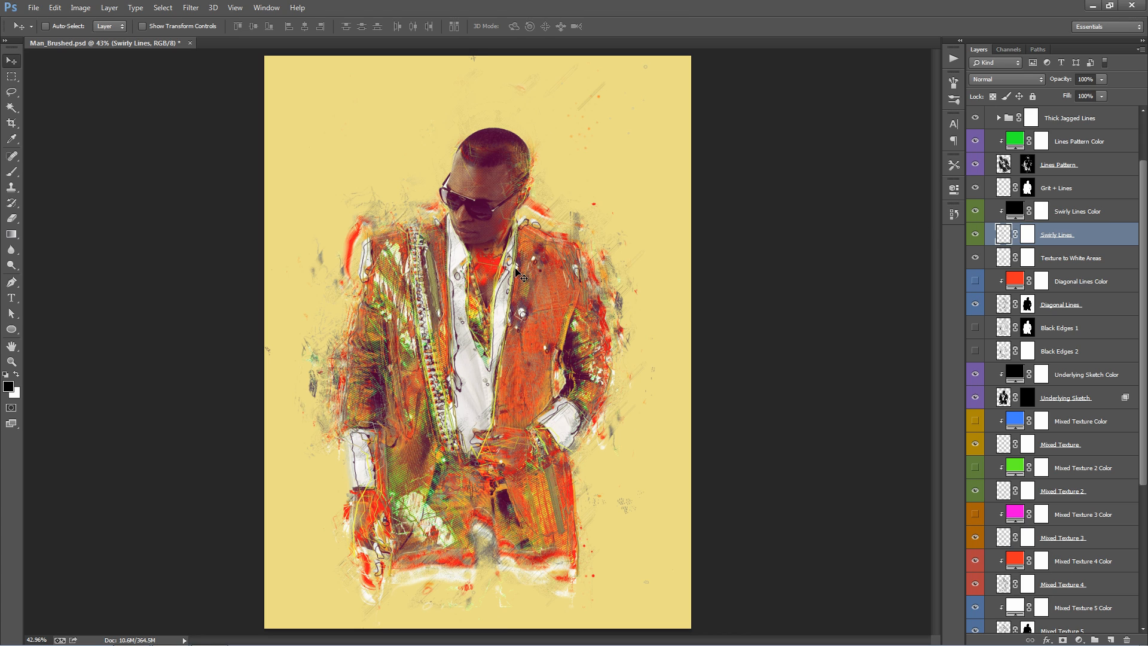
left_click_drag(522, 283, 515, 283)
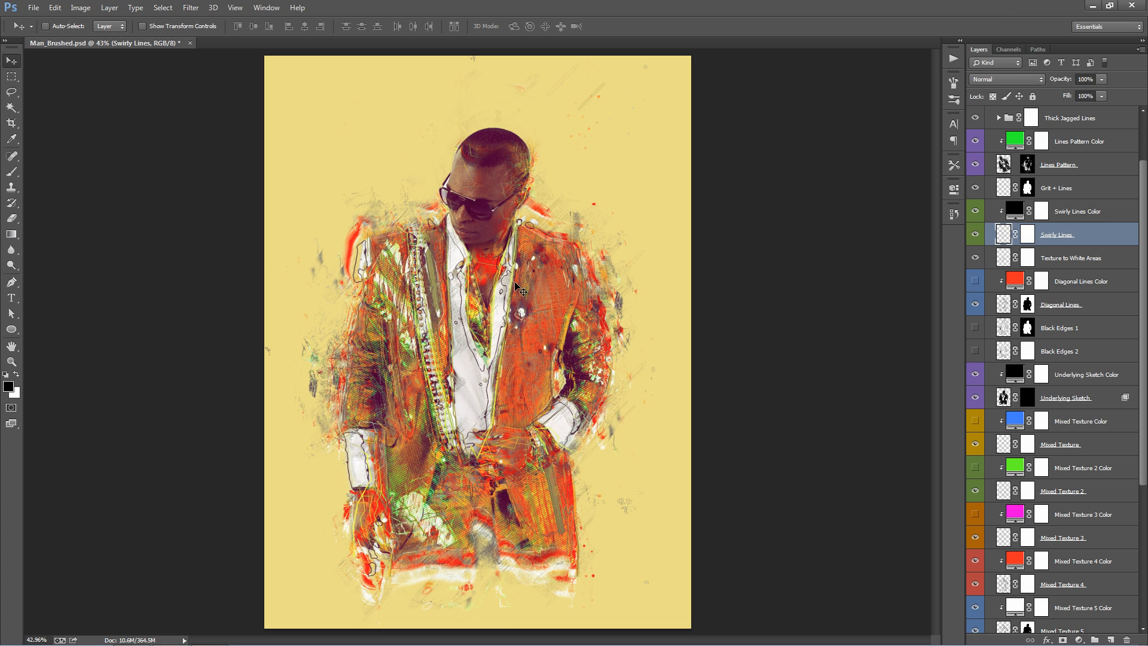
key("ctrl+z")
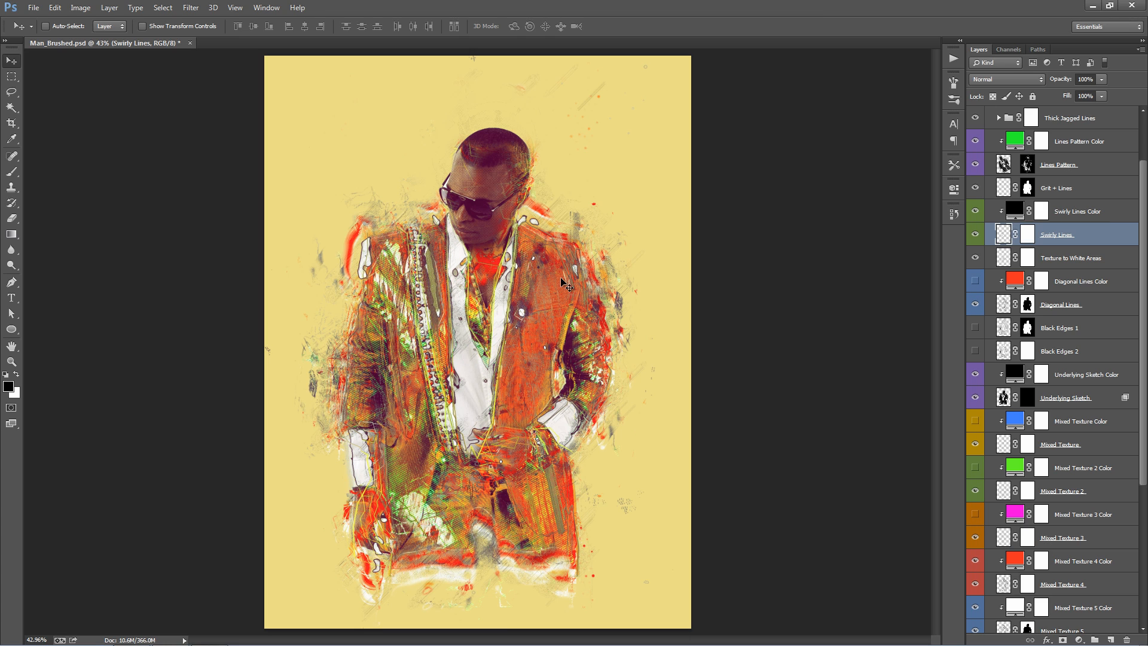
left_click_drag(575, 257, 573, 254)
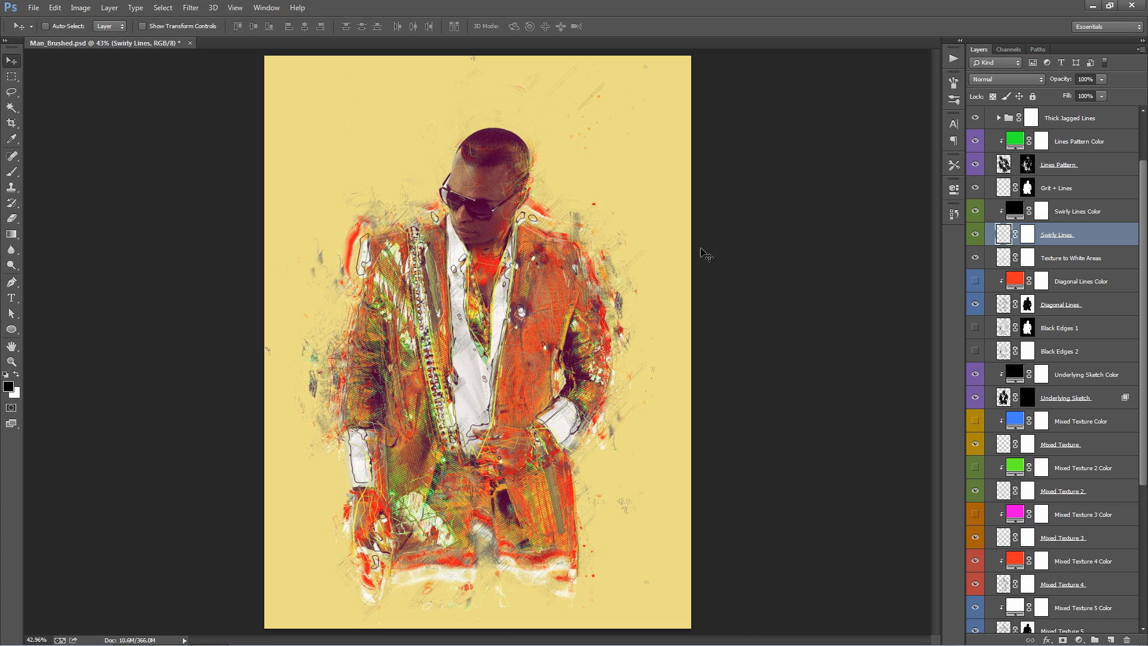
Change the Swirly Lines Color fill to white, ffffff
double_click(1025, 210)
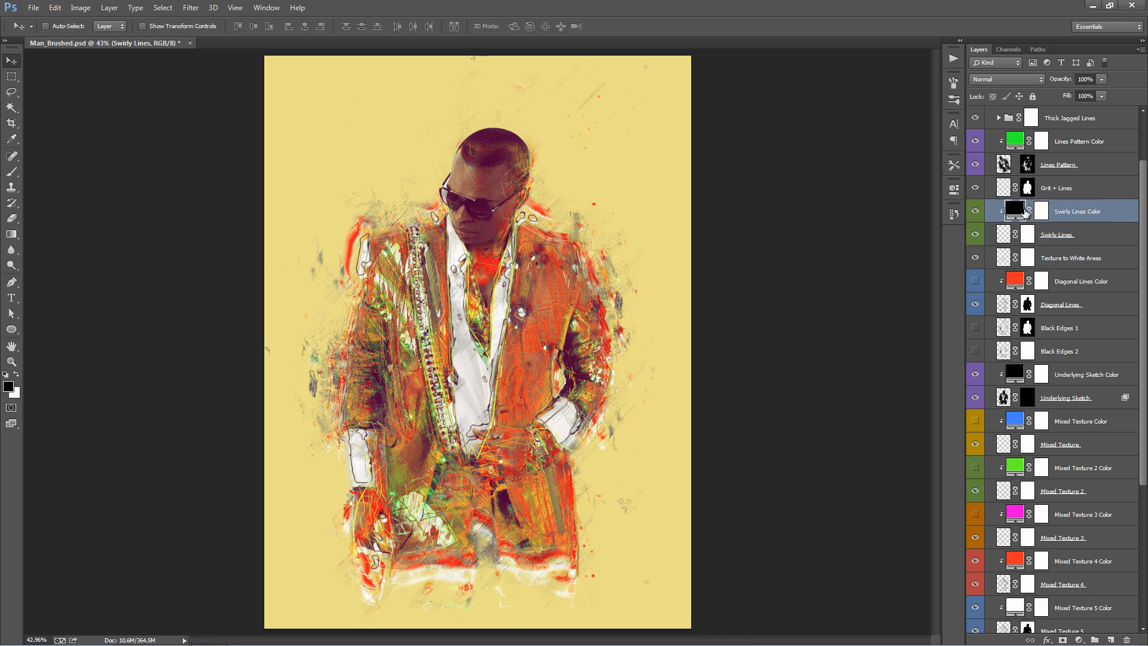
left_click(487, 256)
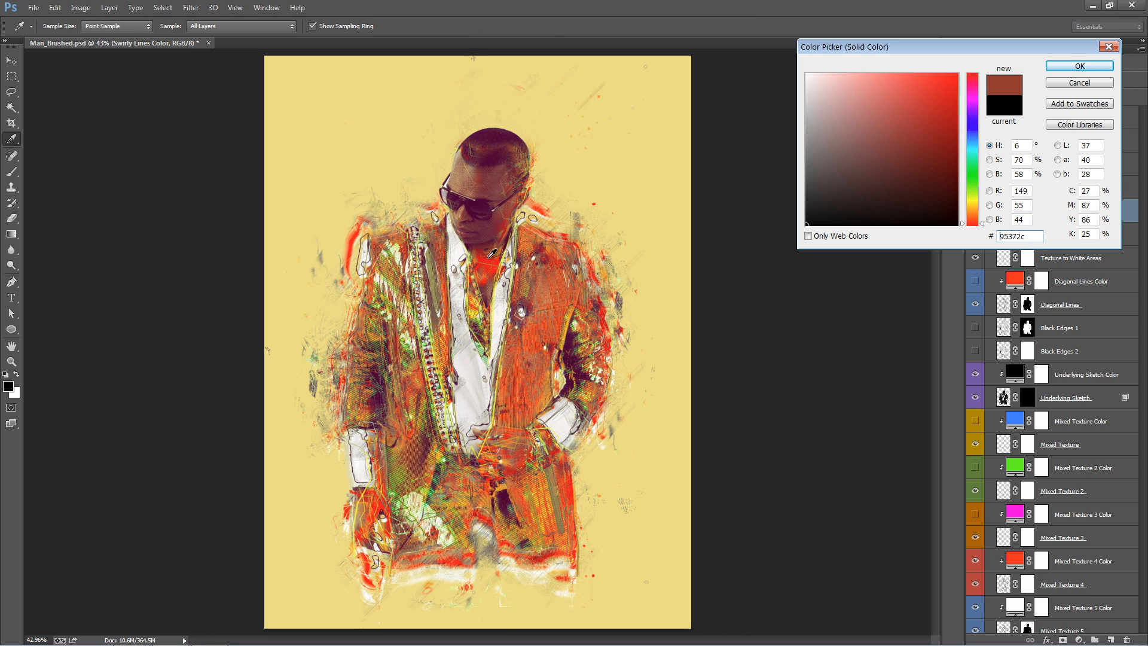
left_click(806, 73)
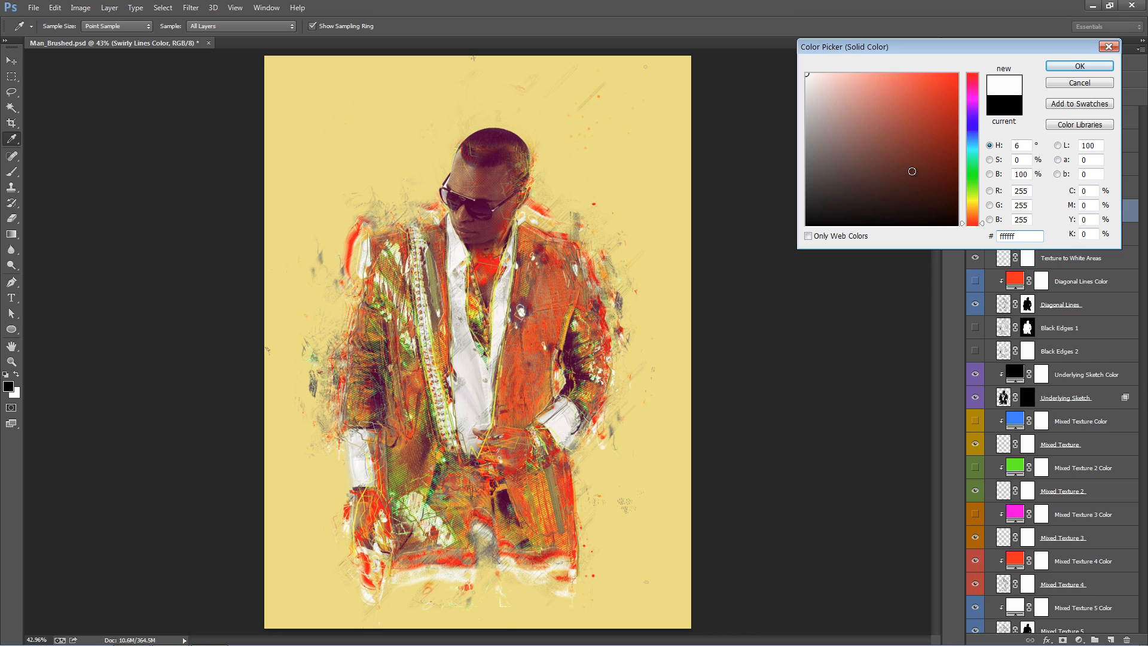
left_click(1094, 67)
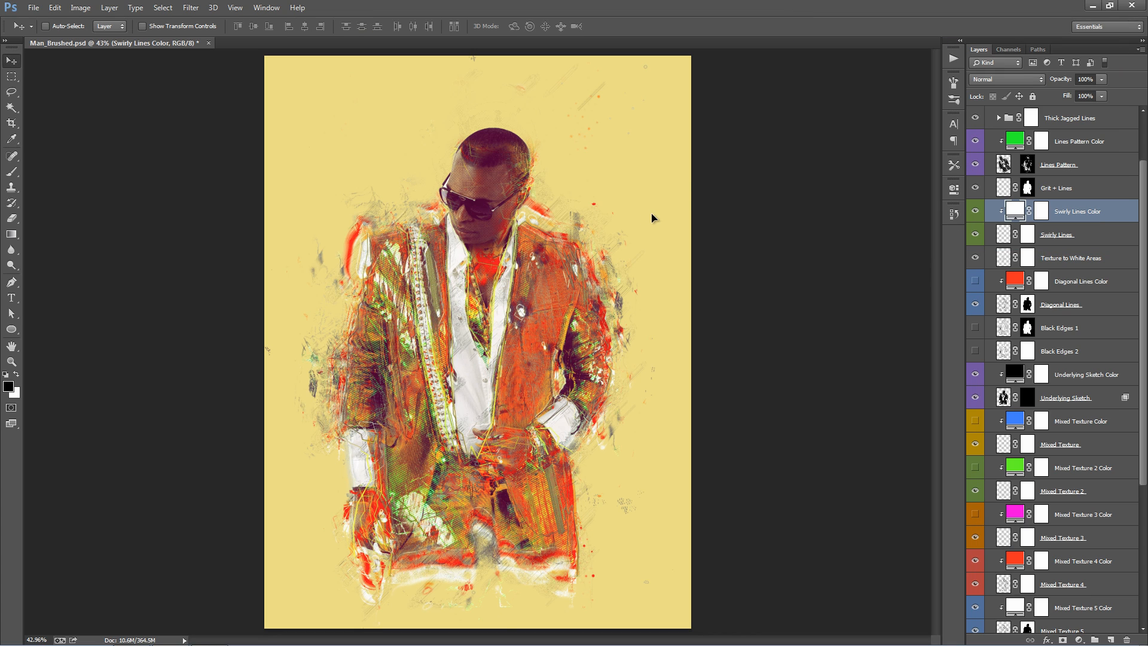
Select the Swirly Lines layer again and move its white lines slightly to a new position over the jacket
mouse_move(652, 213)
left_mouse_down()
mouse_move(623, 217)
mouse_move(632, 218)
left_mouse_up()
left_click(1114, 227)
left_click_drag(585, 264, 592, 264)
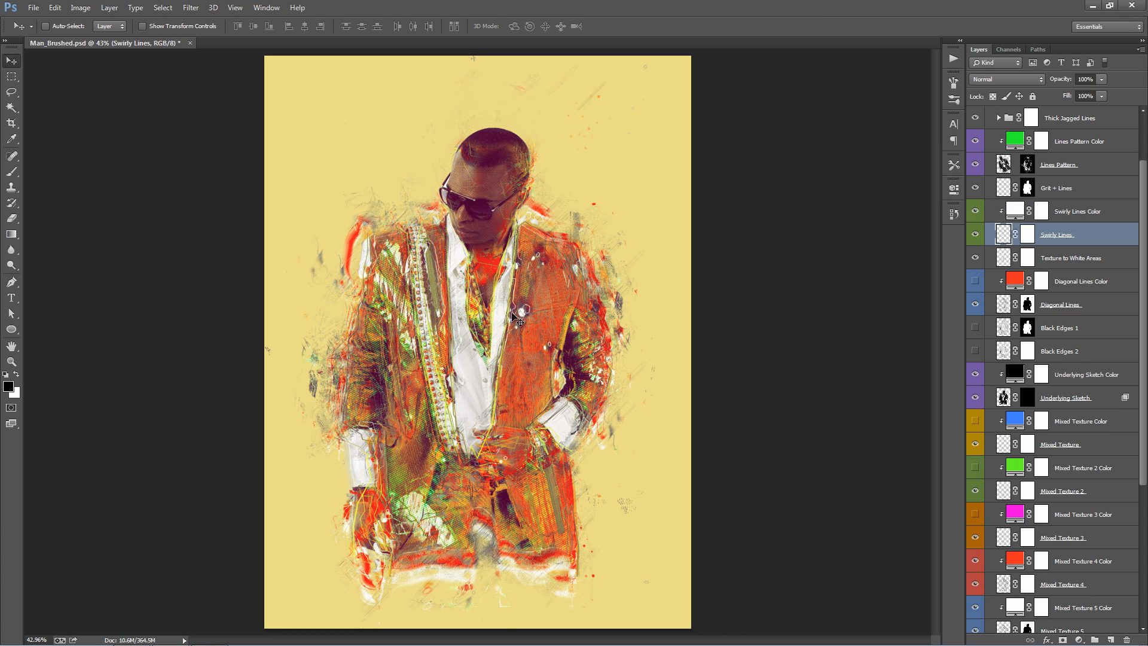
Go past Texture to White Areas to the Diagonal Lines layer and toggle its visibility to compare its effect
left_click(1089, 258)
scroll(1092, 258, "down", 2)
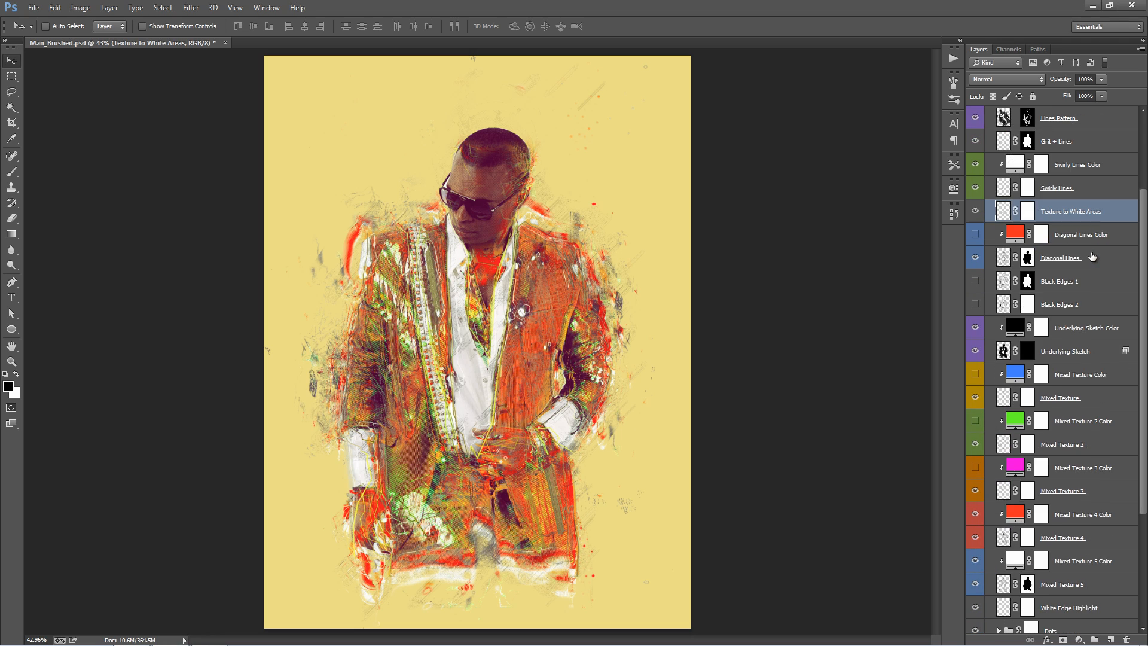
left_click(1095, 258)
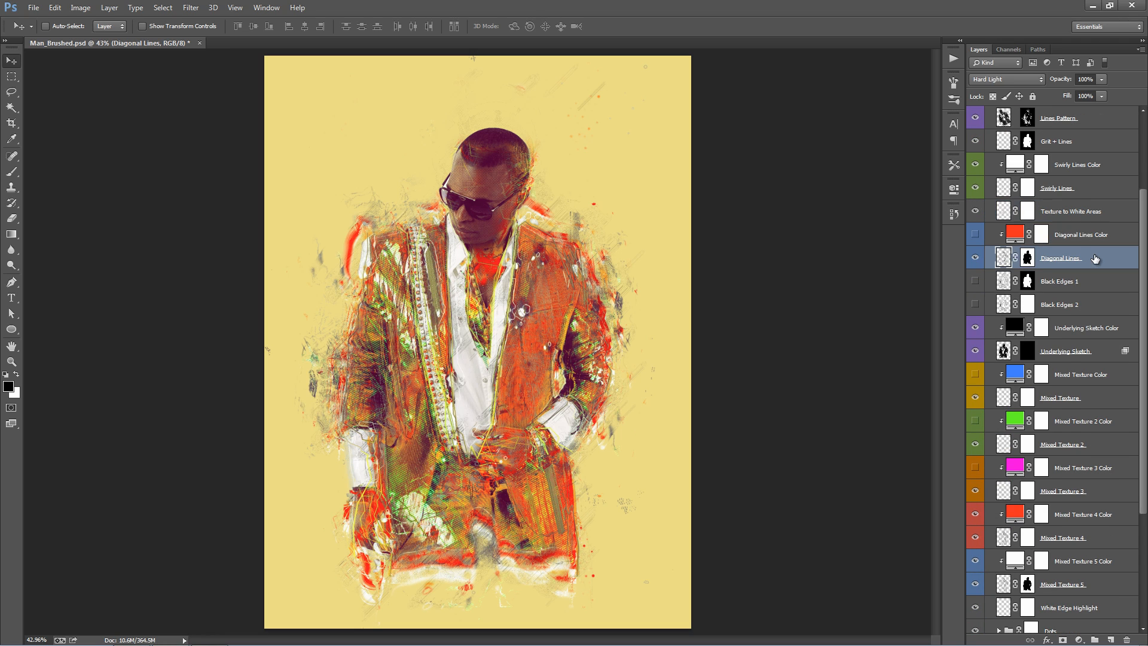
left_click(975, 259)
left_click(976, 259)
left_click(975, 235)
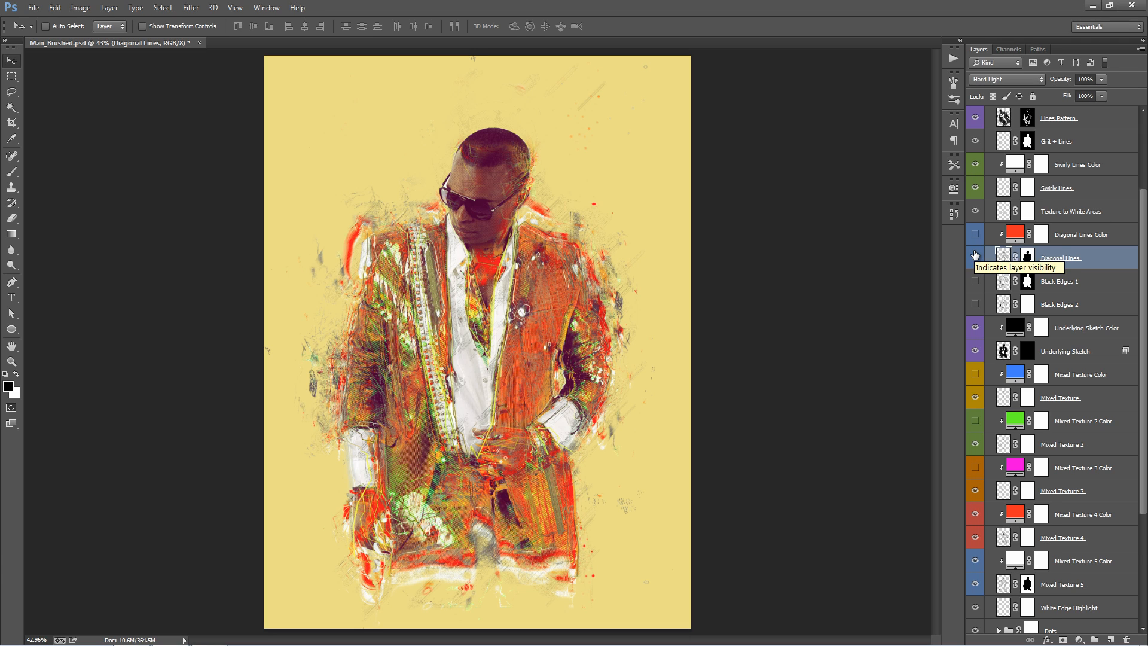
Select the Black Edges 1 layer and turn it on and off to compare its darkening effect
scroll(975, 255, "down", 1)
left_click(1109, 210)
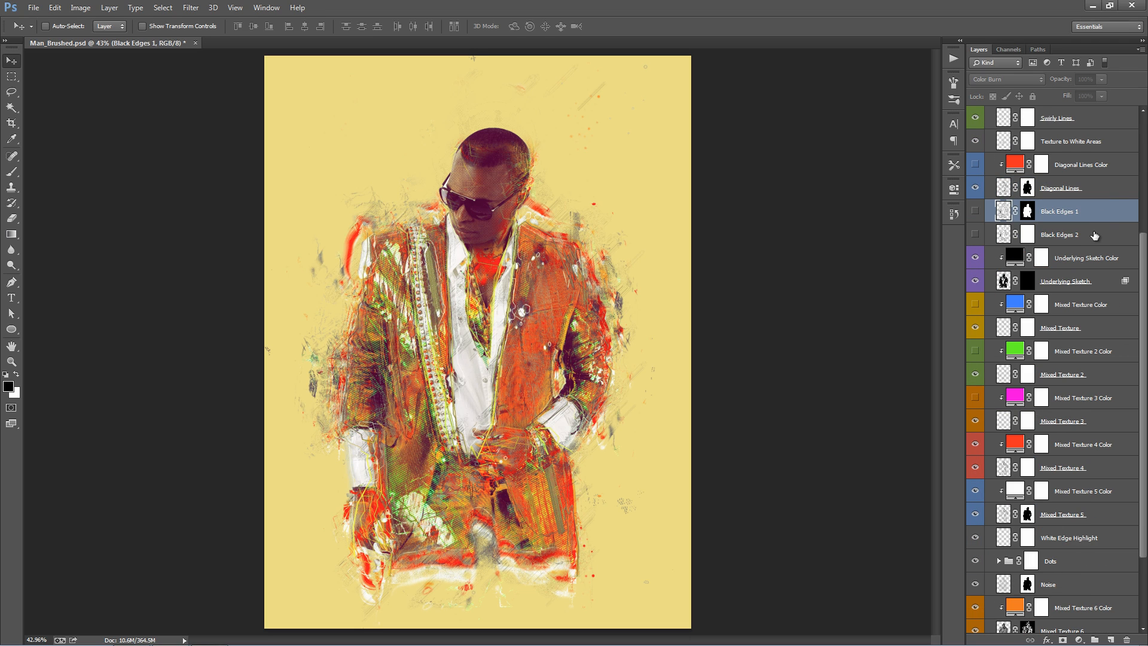
left_click(976, 211)
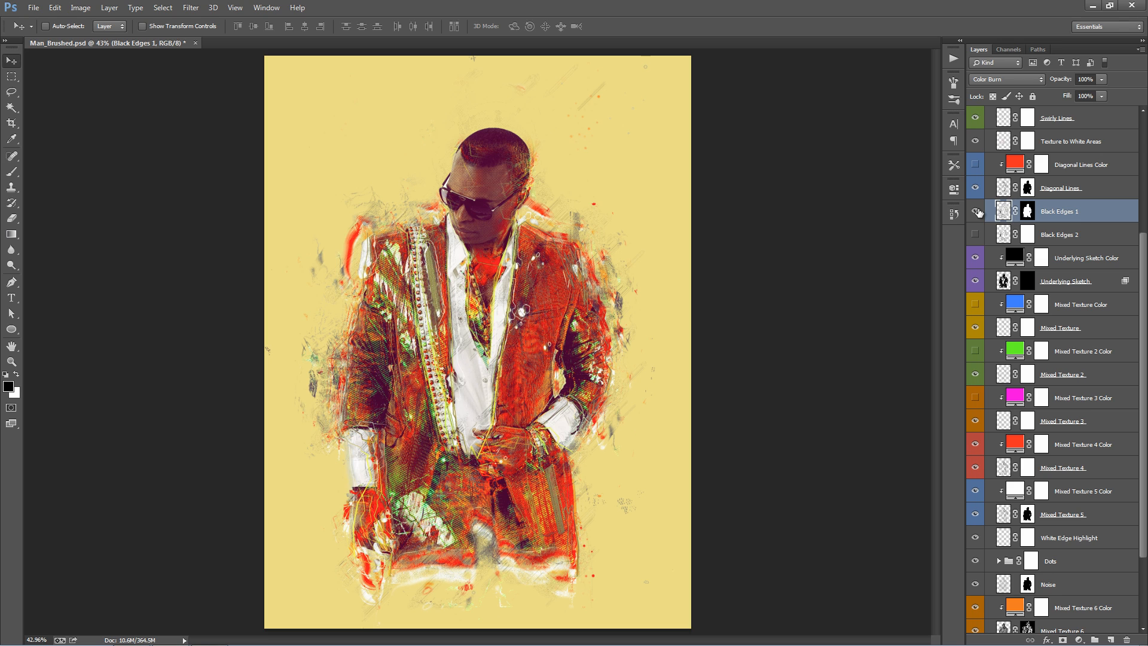
left_click(977, 211)
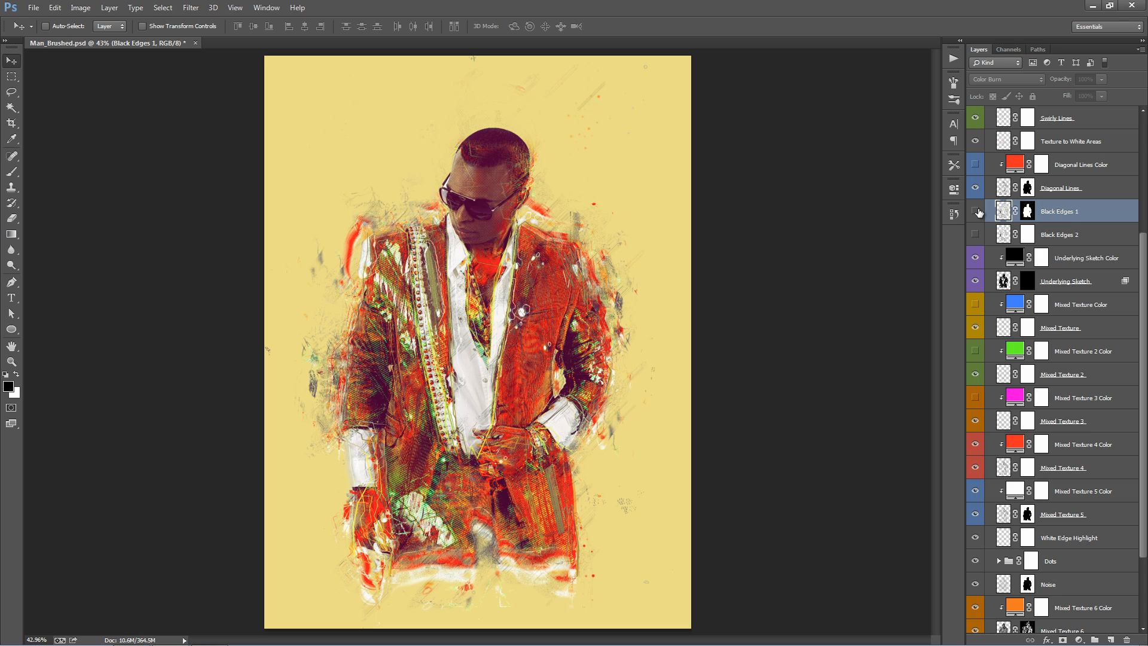
Toggle Black Edges 1 and Black Edges 2 in turn to compare their darkening, leaving only Black Edges 2 visible
left_click(976, 234)
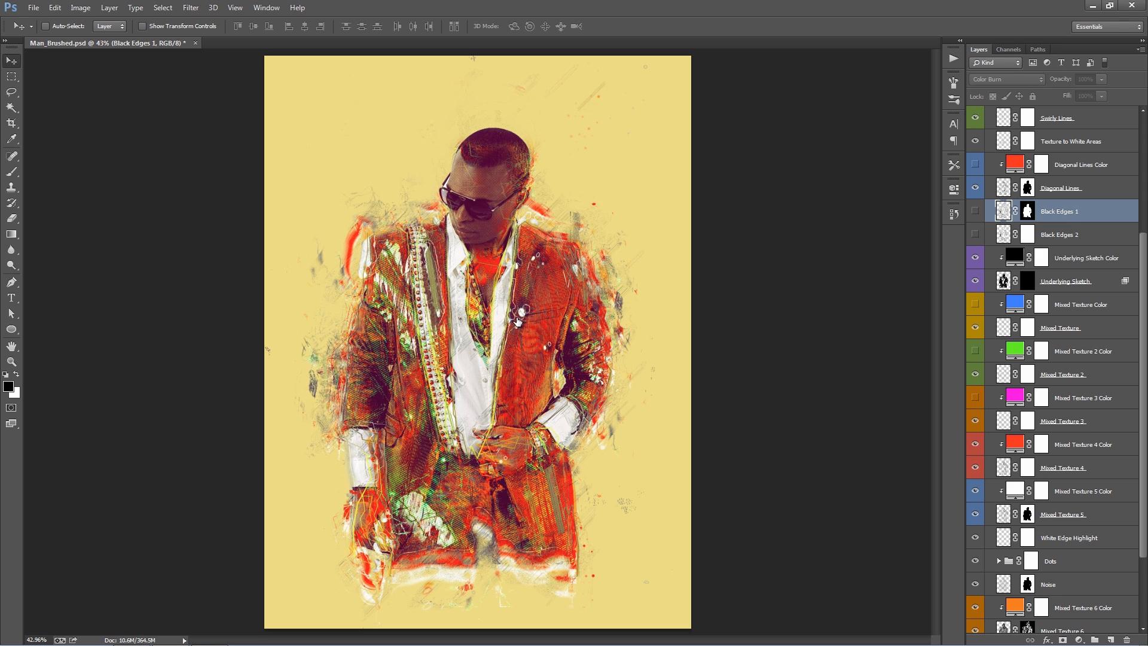
left_click(975, 234)
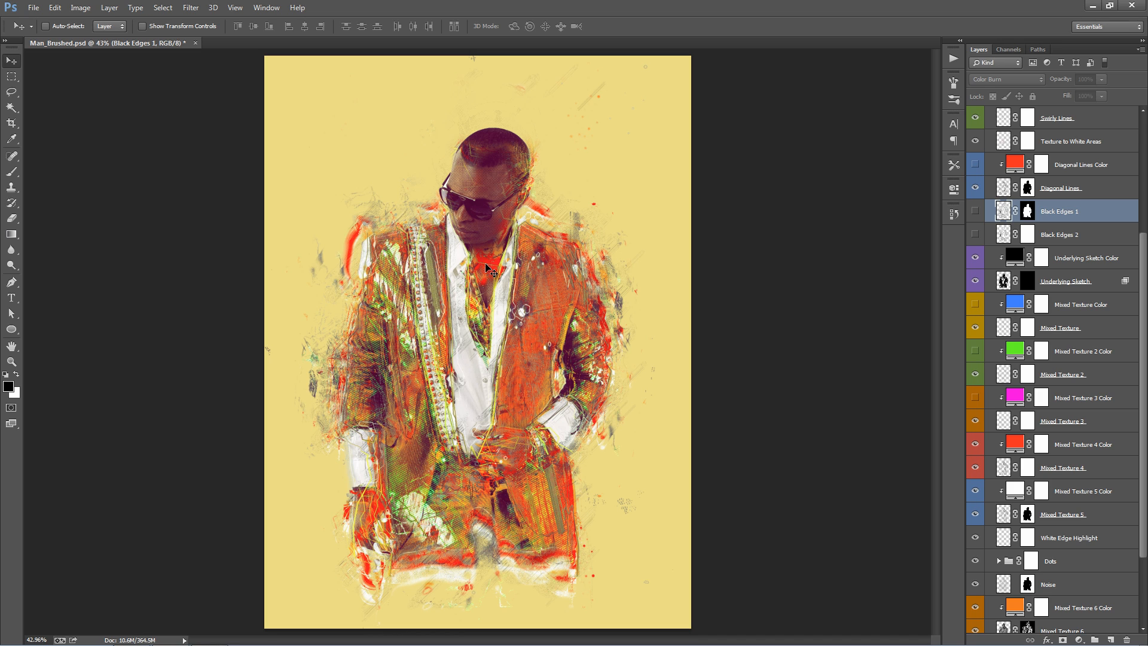
left_click(976, 213)
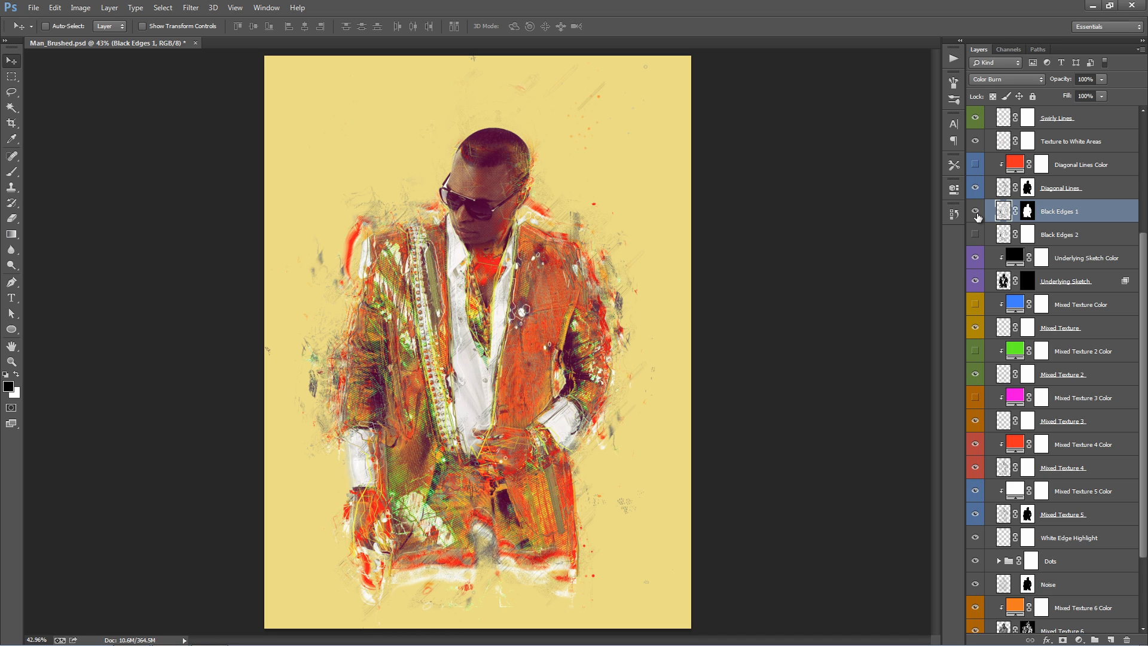
left_click(976, 212)
left_click(976, 234)
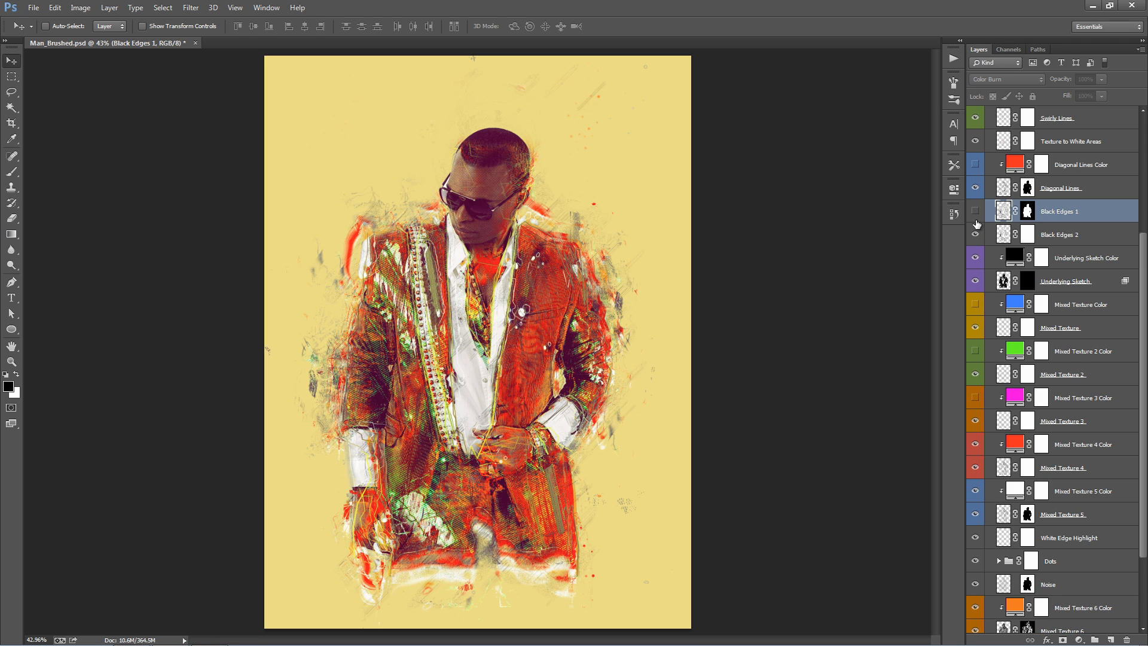
left_click(976, 234)
Invert the Black Edges 2 mask to black, and paint white with a 150 px brush over the hands, sleeves and jacket shoulders
left_click(1028, 236)
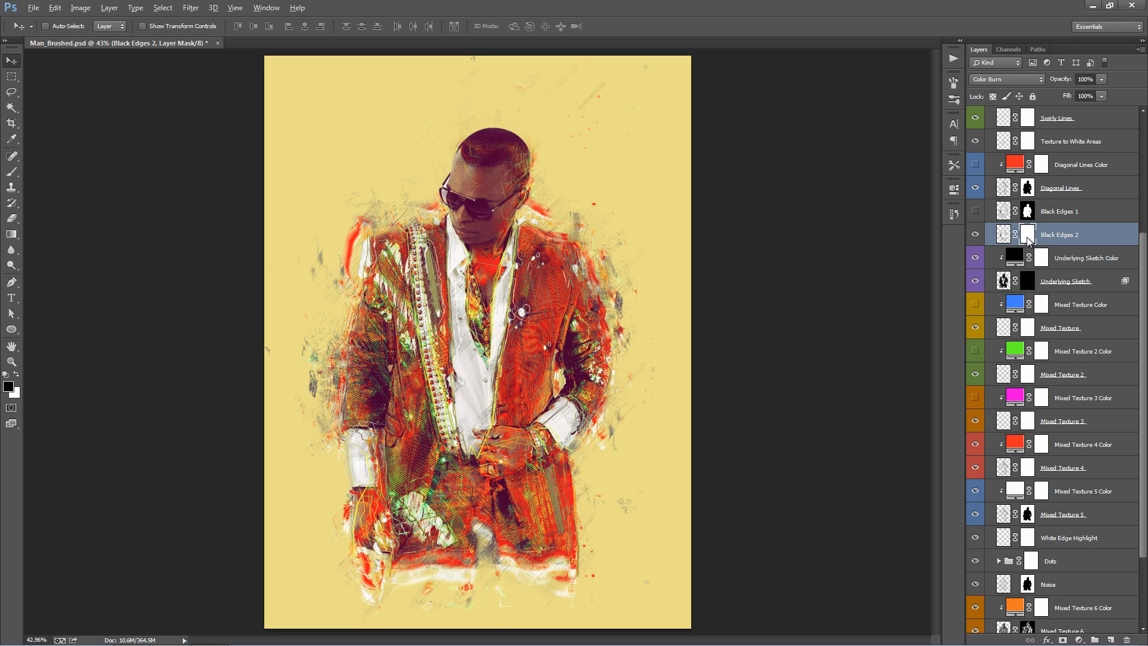
key("ctrl+i")
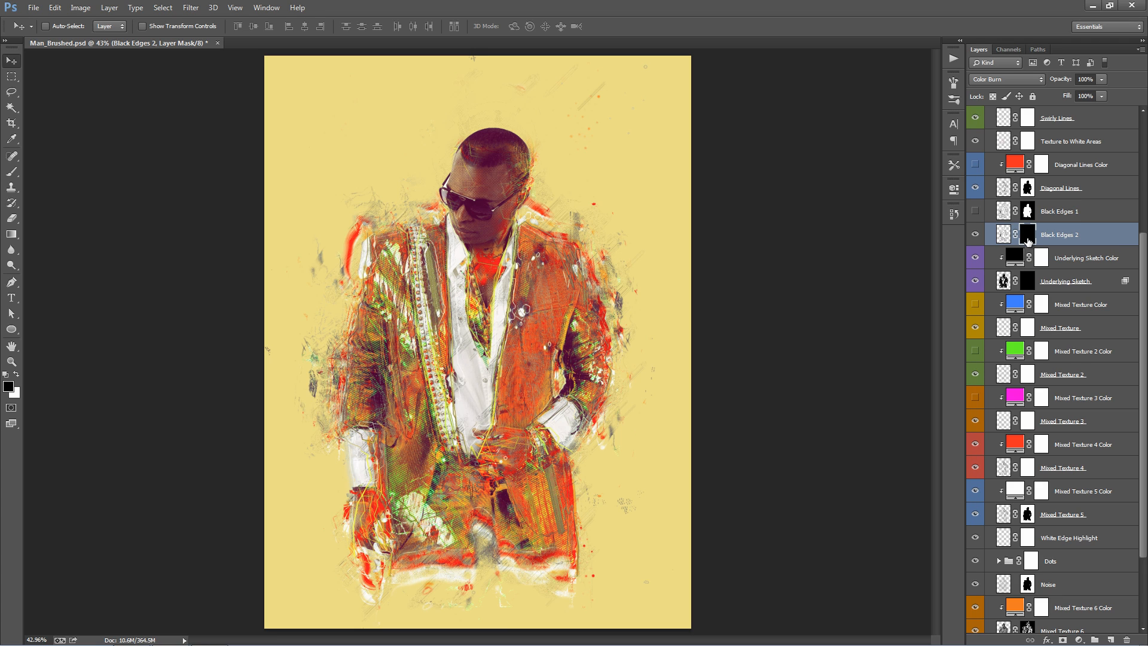
key("b")
key("x")
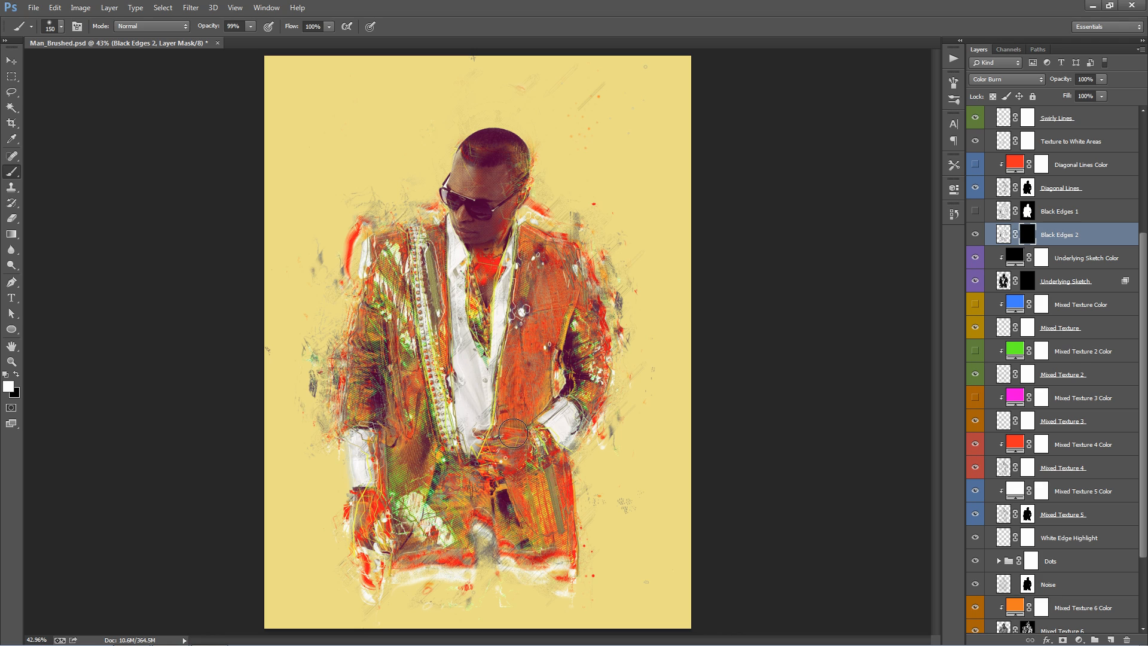
mouse_move(513, 432)
left_mouse_down()
mouse_move(563, 395)
mouse_move(497, 442)
mouse_move(584, 384)
left_mouse_up()
mouse_move(375, 439)
left_mouse_down()
mouse_move(346, 440)
mouse_move(364, 322)
mouse_move(346, 377)
mouse_move(360, 513)
left_mouse_up()
mouse_move(469, 407)
left_mouse_down()
mouse_move(548, 424)
mouse_move(499, 472)
mouse_move(578, 419)
mouse_move(597, 389)
mouse_move(604, 269)
left_mouse_up()
left_click_drag(501, 231, 554, 238)
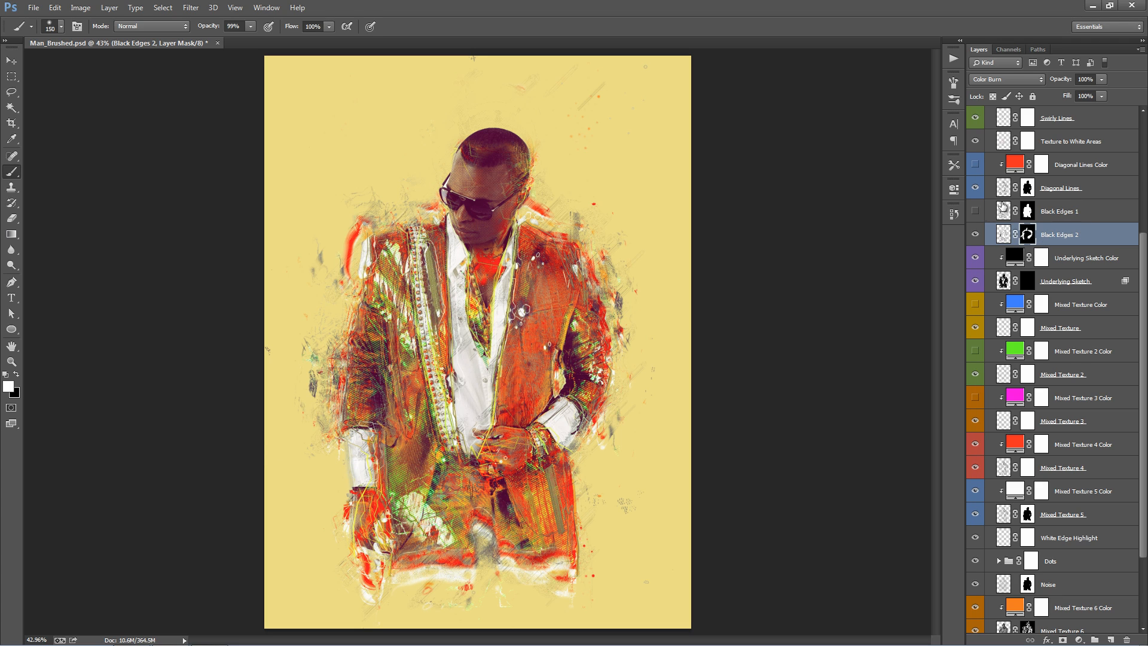
Turn Black Edges 1 on and off to compare it with the masked Black Edges 2, leaving Black Edges 2 selected
left_click(976, 212)
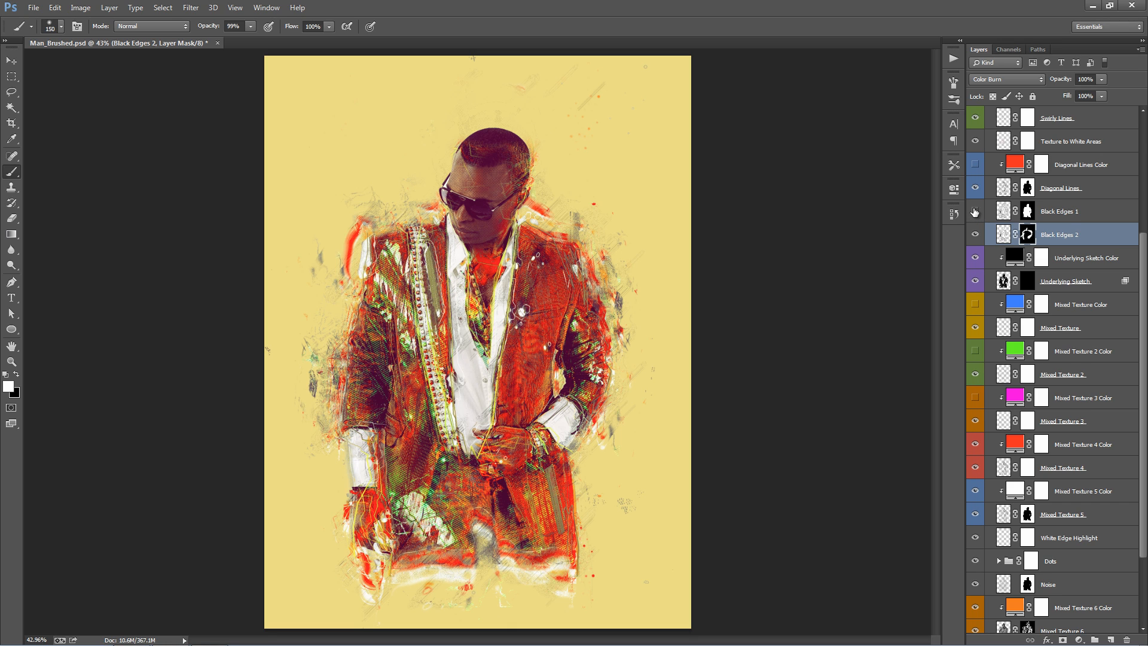
left_click(976, 211)
left_click(976, 212)
left_click(975, 212)
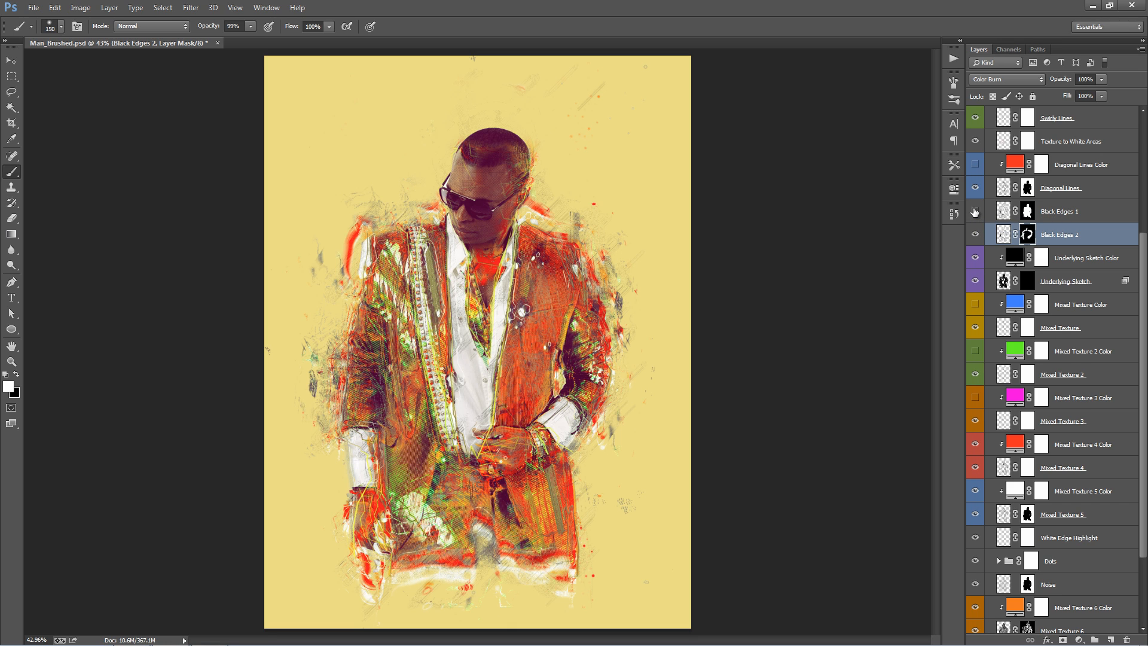
left_click(1072, 210)
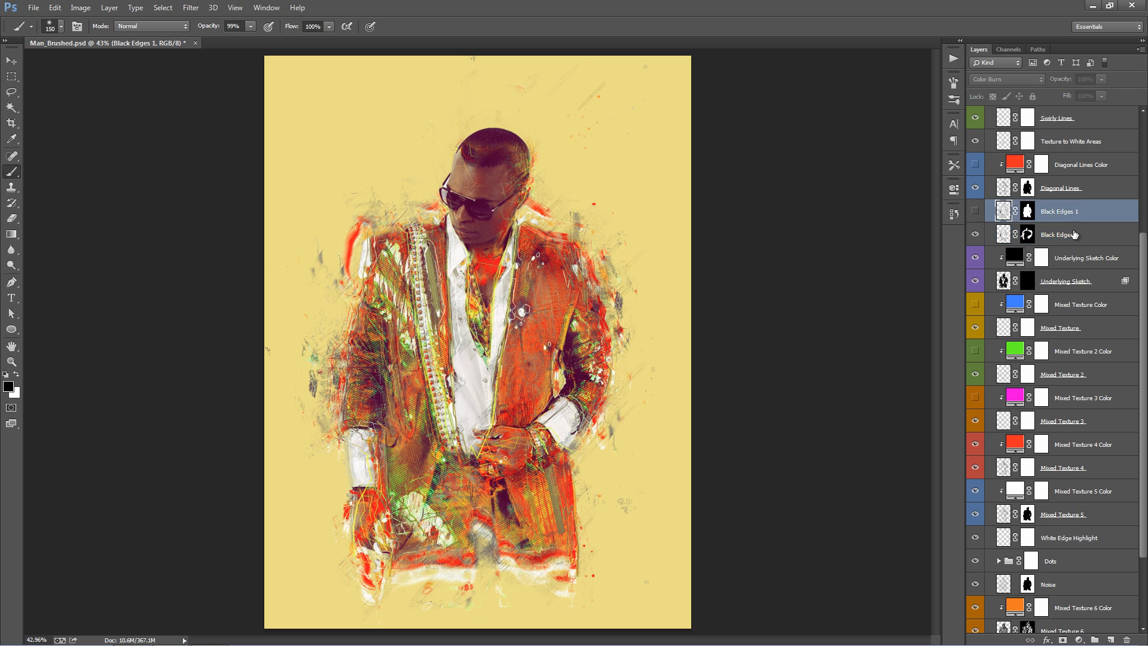
left_click(1073, 232)
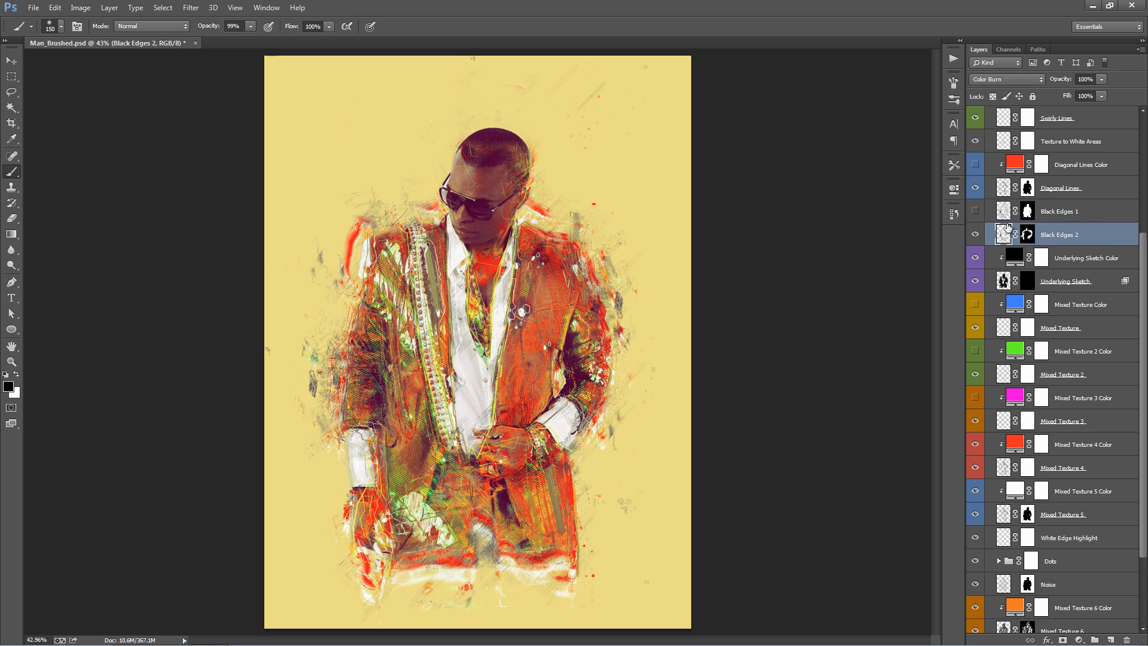
Select the Underlying Sketch layer and toggle its visibility to check its effect
left_click(1071, 281)
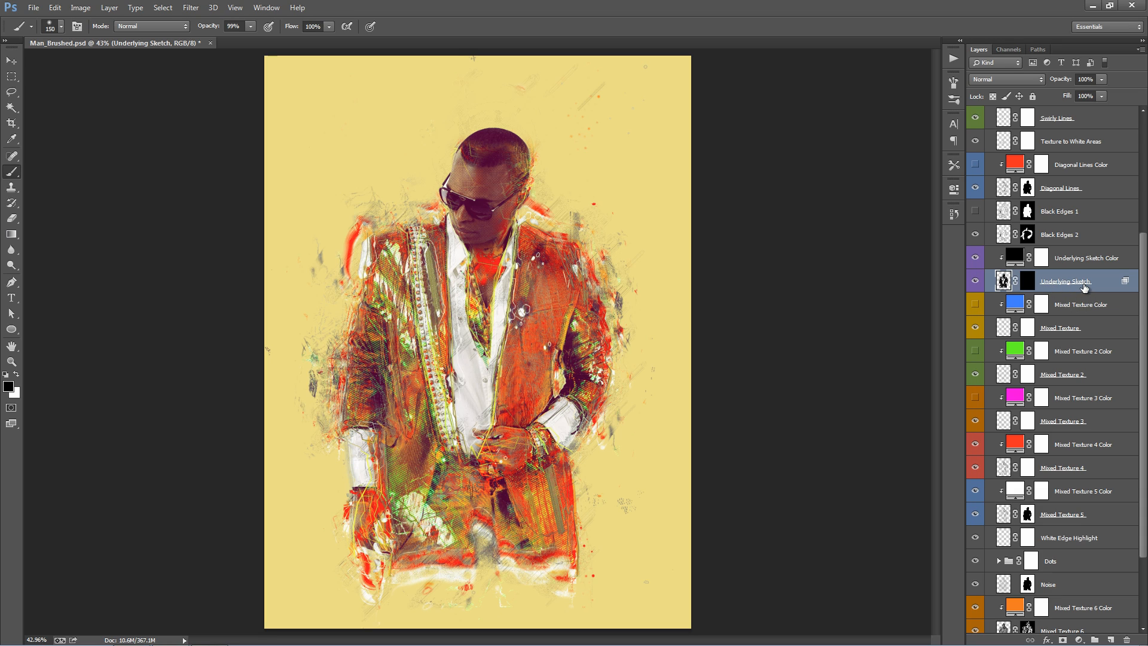
left_click(976, 281)
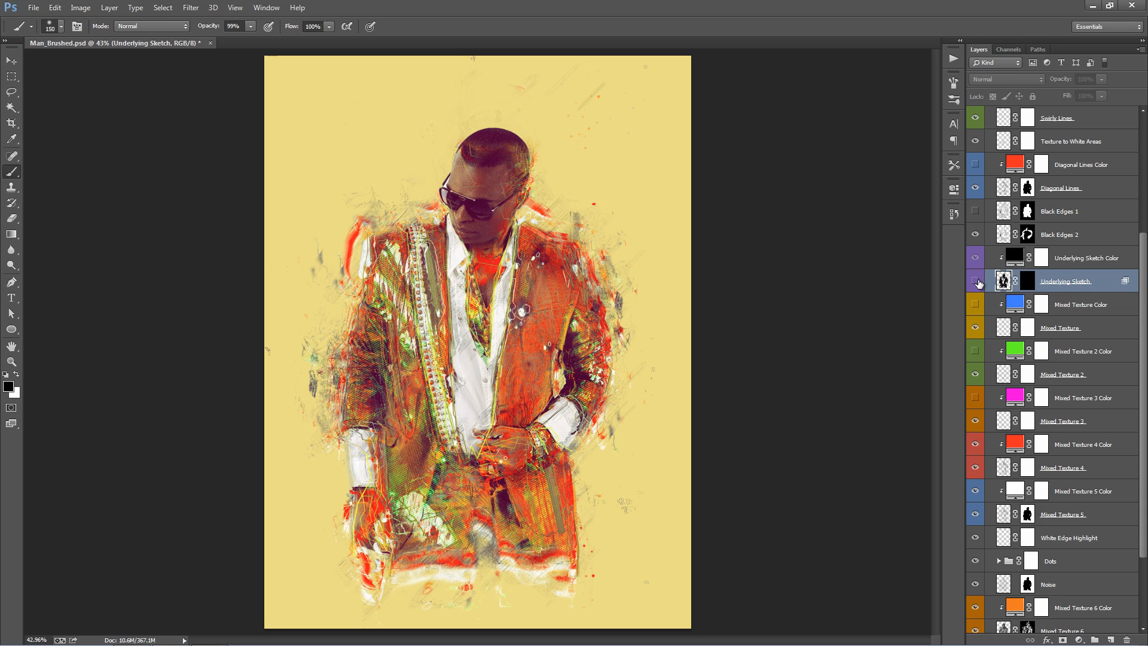
left_click(976, 280)
left_click(976, 280)
left_click(976, 280)
Temporarily disable the Underlying Sketch layer's mask to view the full sketch, and enable it again
key("v")
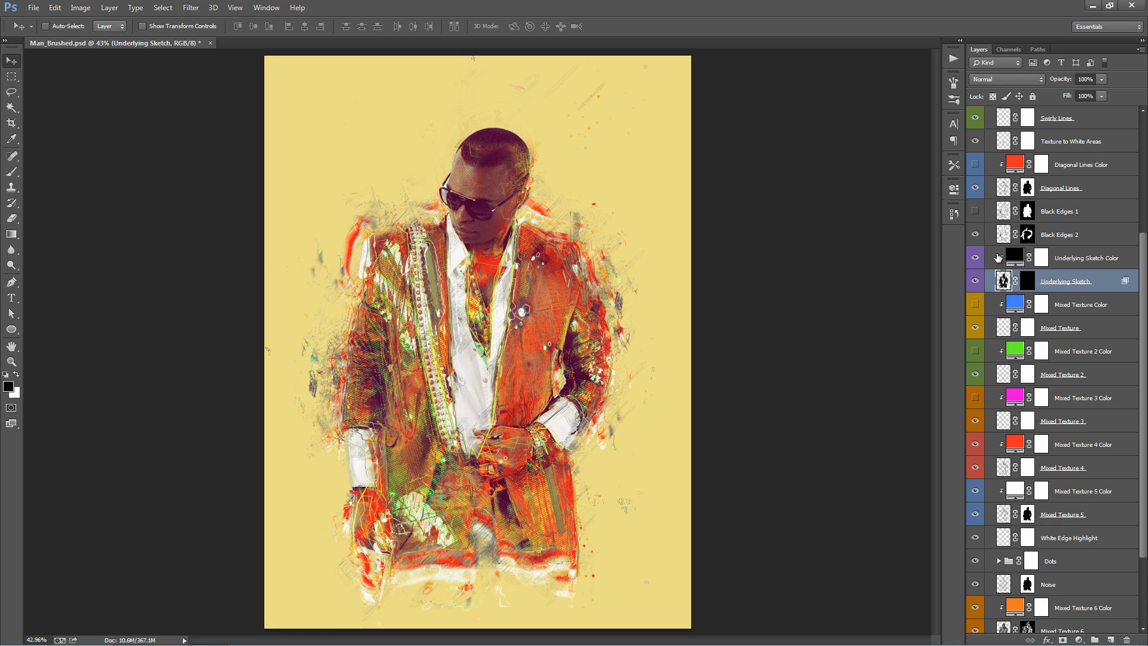
left_click(1027, 282)
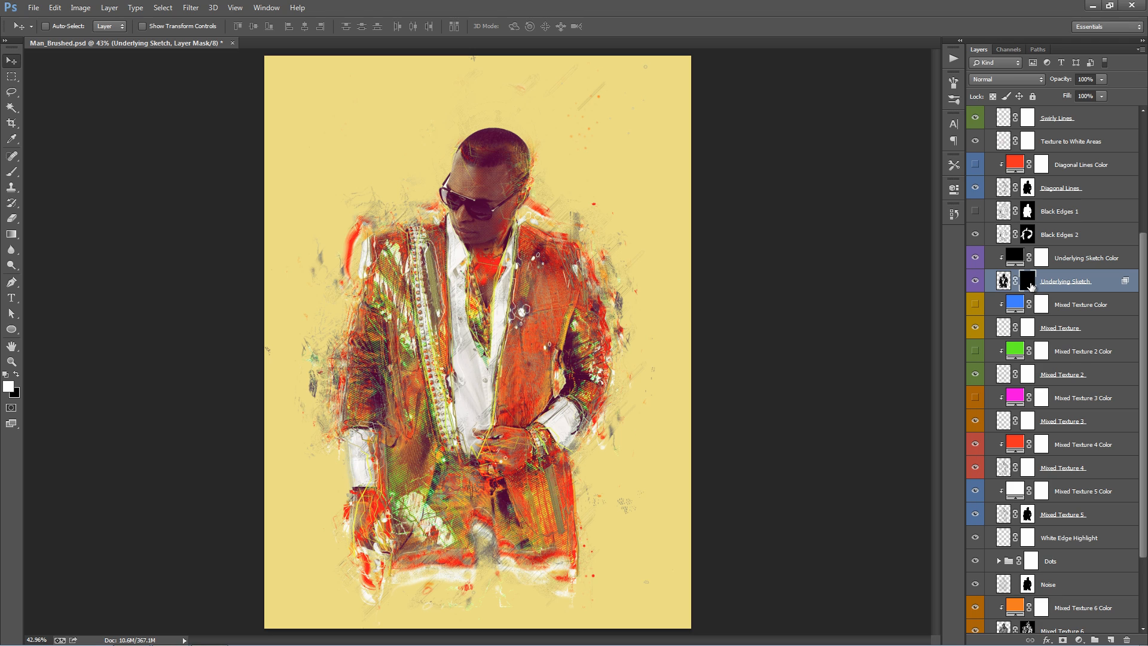
left_click(1030, 286, "shift")
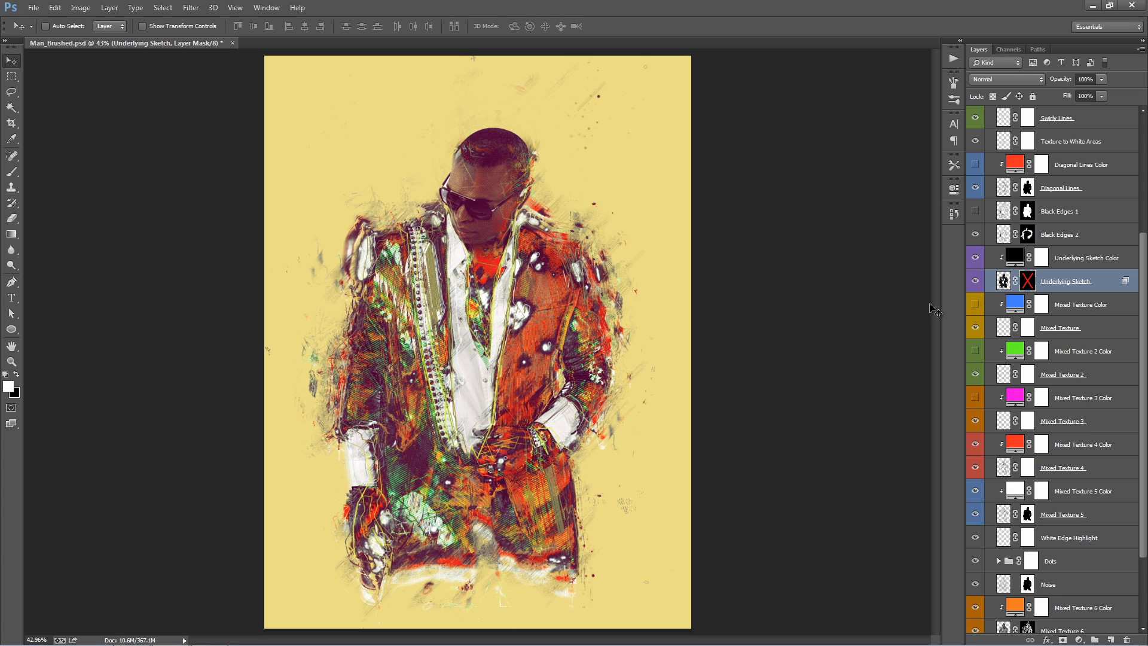
left_click(1028, 281, "shift")
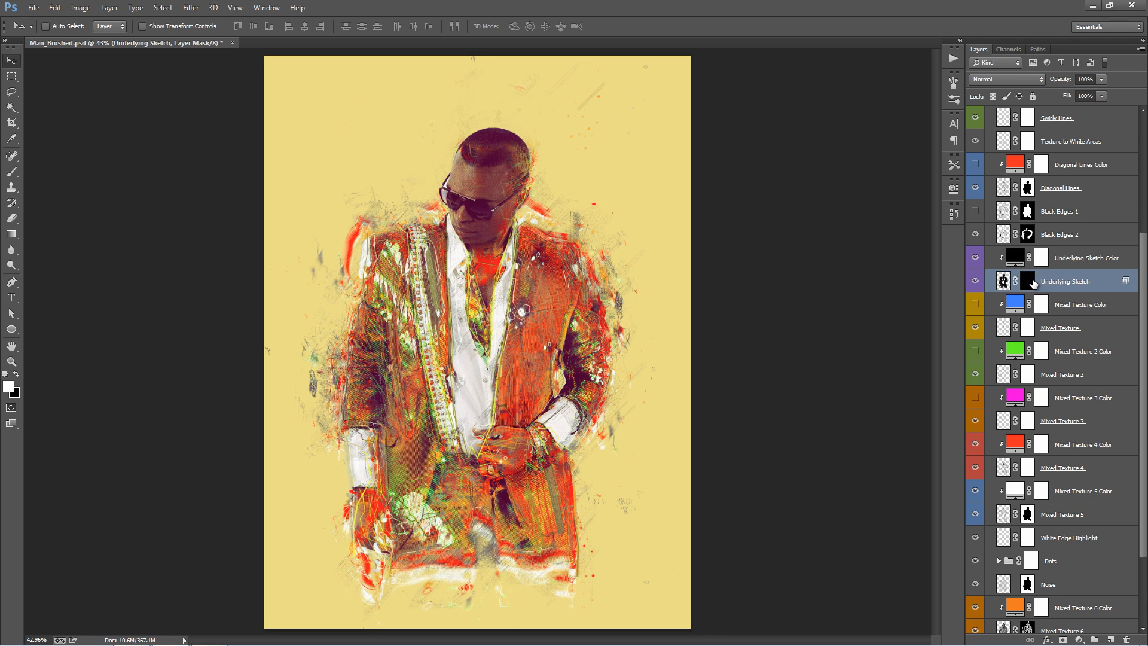
Paint white on the Underlying Sketch mask to reveal the sketch over the hands, both sleeves, shoulders and jacket hem
key("b")
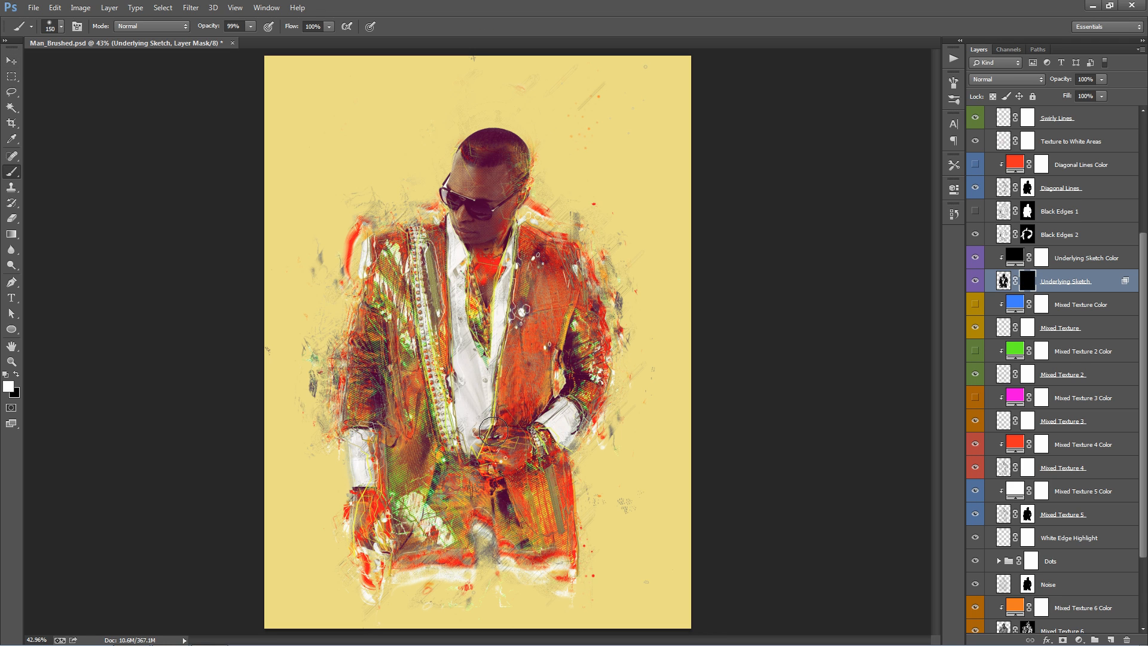
mouse_move(565, 366)
left_mouse_down()
mouse_move(575, 427)
mouse_move(519, 453)
mouse_move(489, 496)
left_mouse_up()
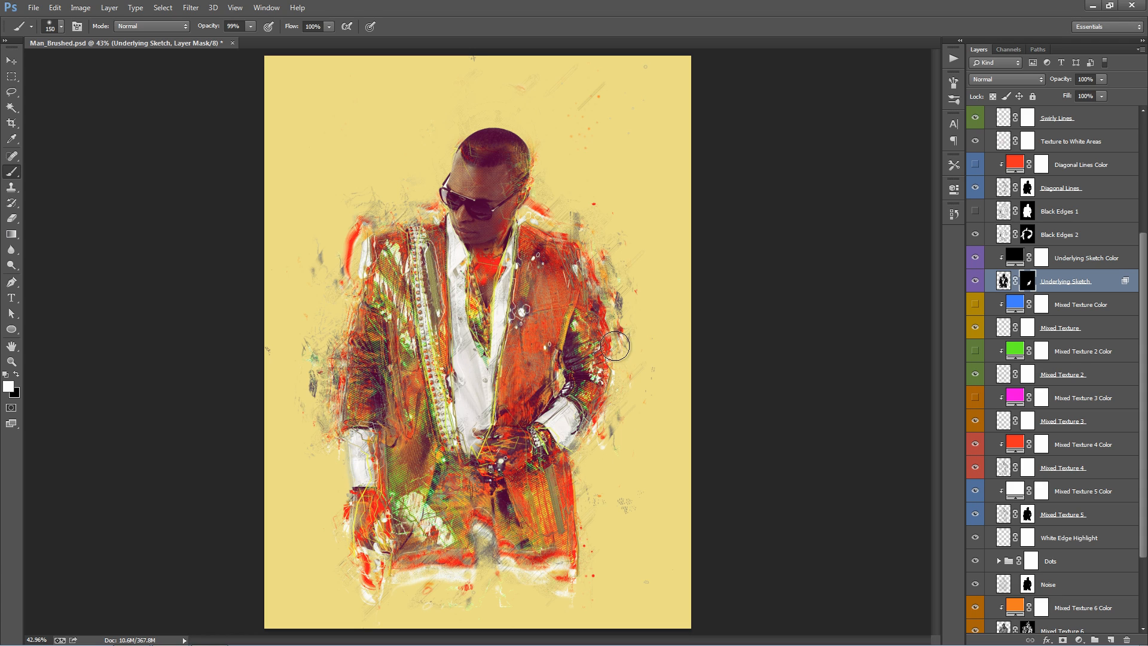
left_click_drag(616, 347, 541, 219)
mouse_move(374, 233)
left_mouse_down()
mouse_move(335, 435)
mouse_move(350, 465)
mouse_move(339, 341)
left_mouse_up()
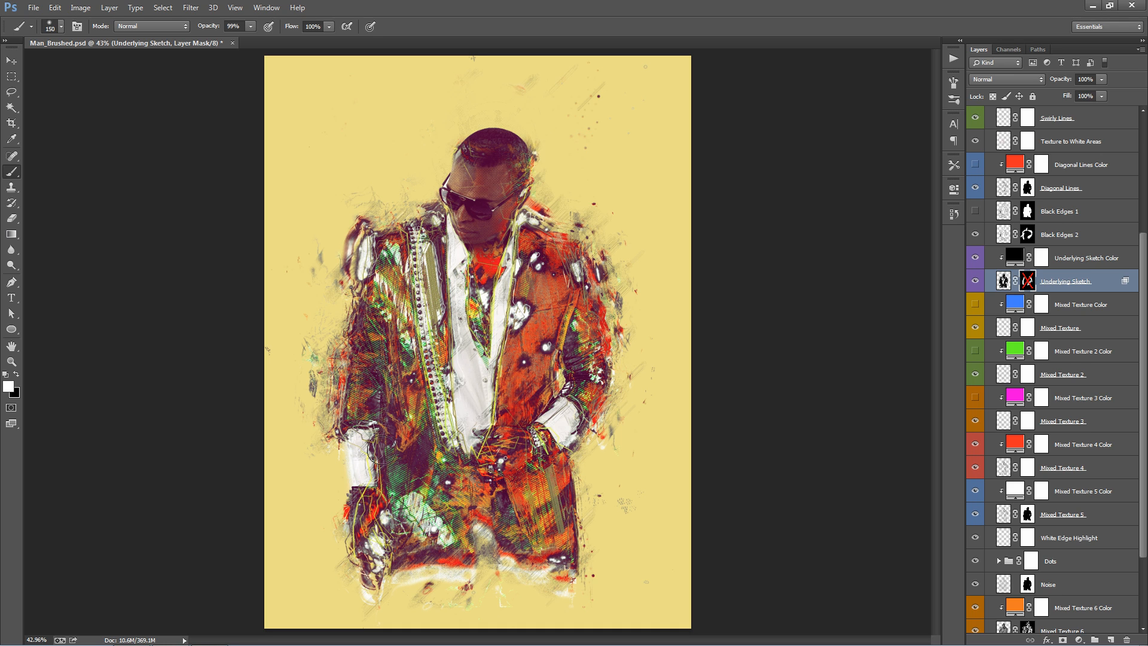
left_click(1028, 281)
mouse_move(412, 569)
left_mouse_down()
mouse_move(464, 531)
mouse_move(481, 573)
mouse_move(528, 513)
mouse_move(583, 580)
mouse_move(528, 552)
mouse_move(592, 491)
left_mouse_up()
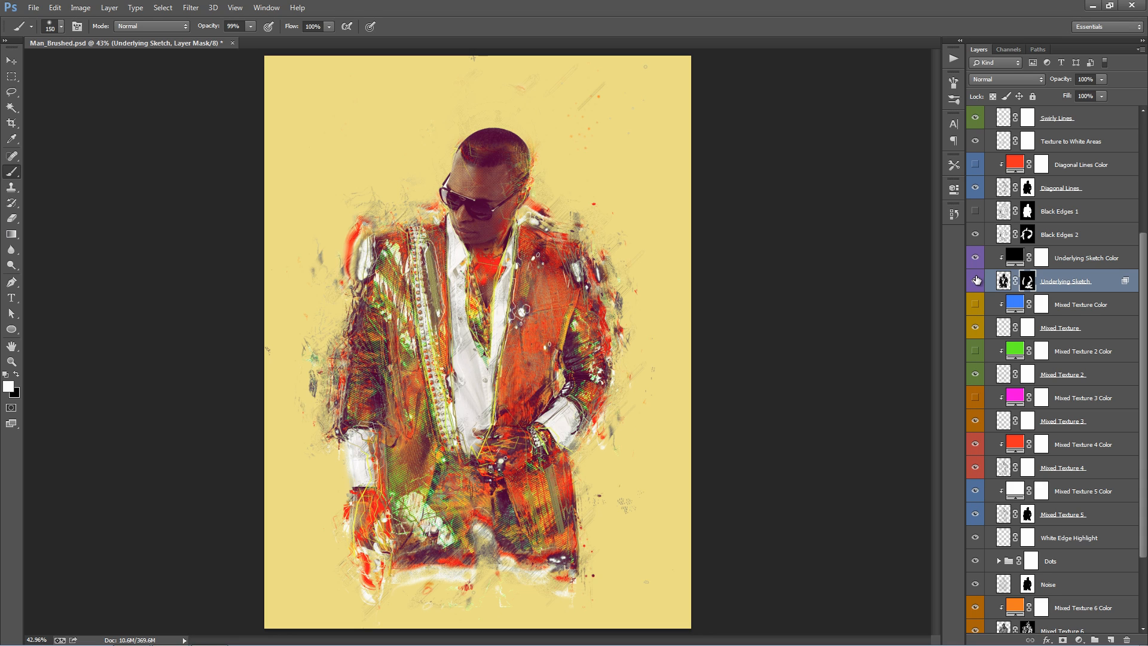
Change the Underlying Sketch Color fill to a bright green and hide the Underlying Sketch layer
double_click(1013, 259)
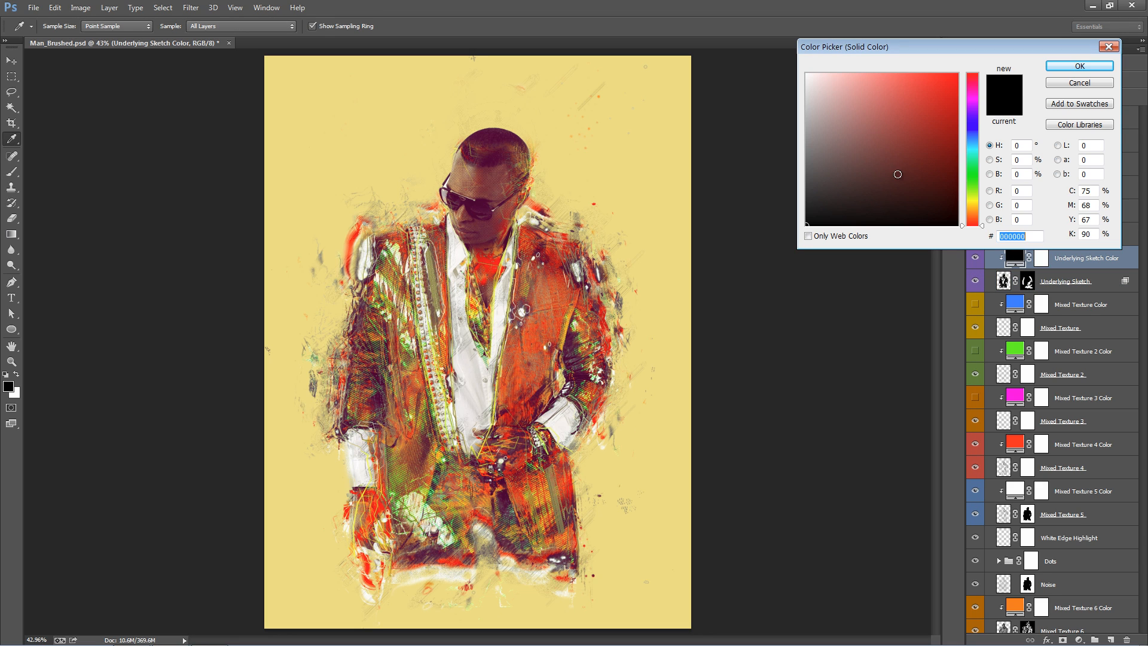
type("00ccff")
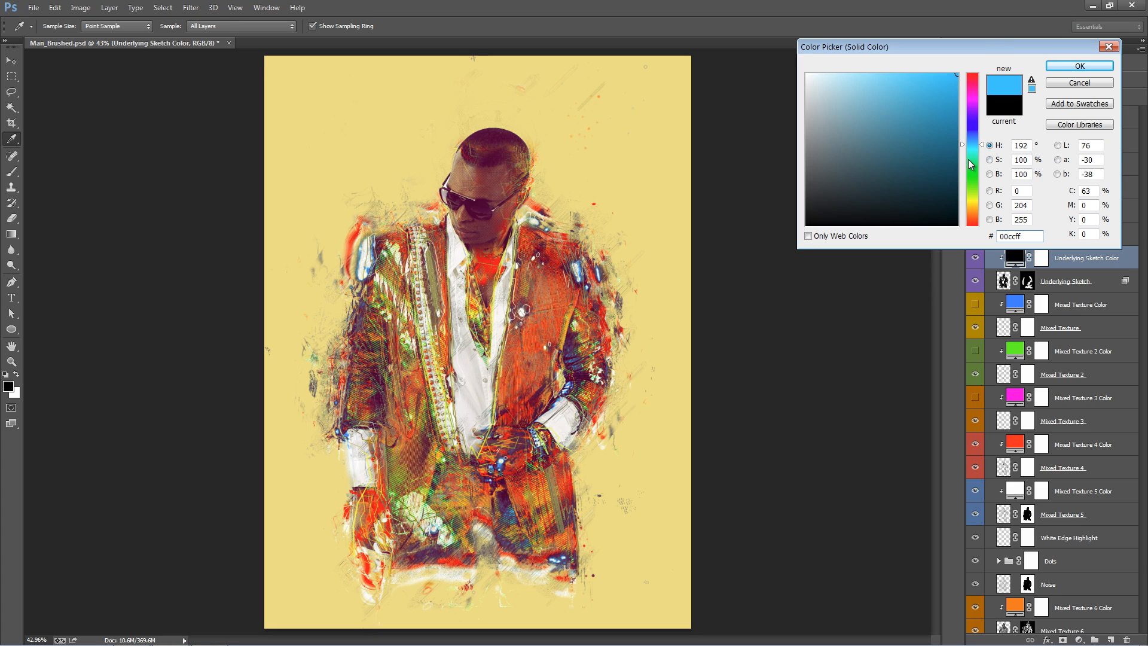
left_click_drag(969, 160, 972, 177)
left_click(1092, 66)
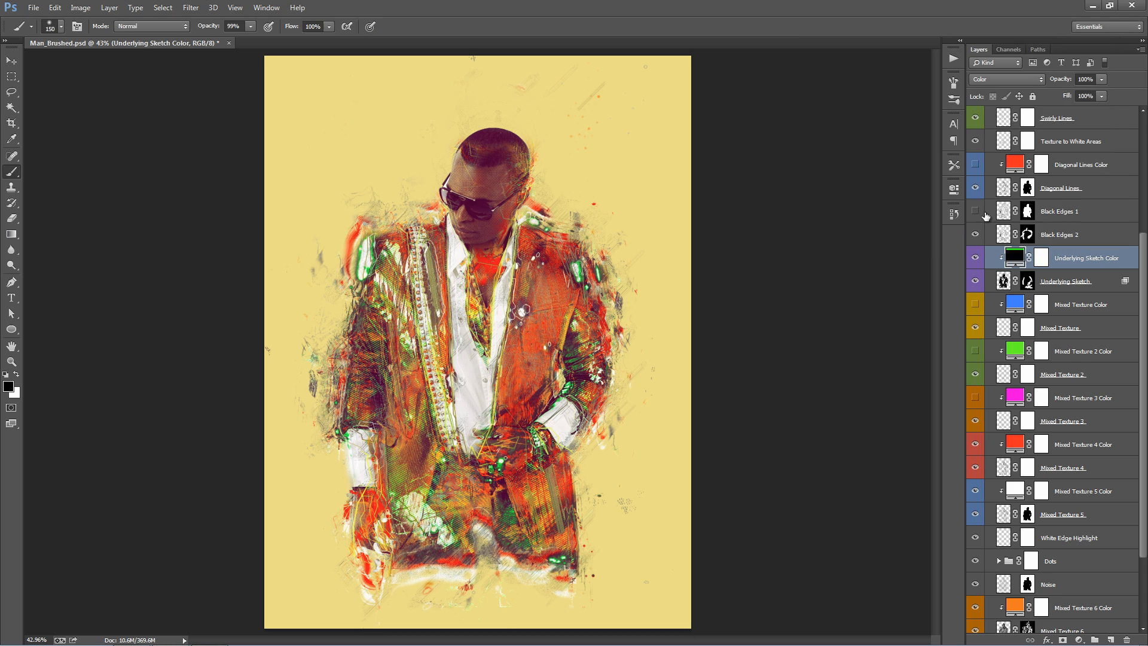
left_click(976, 281)
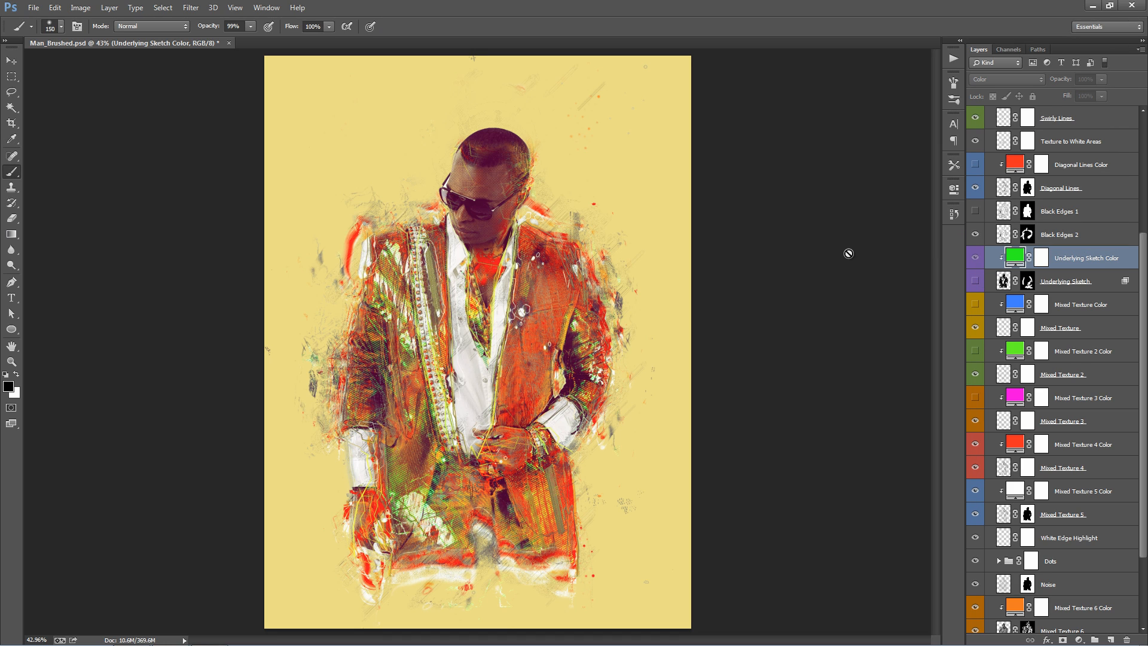
Review the layer stack around Diagonal Lines Color, Underlying Sketch and the Mixed Texture layers and their color fills
left_click(1077, 304)
scroll(1057, 256, "down", 3)
scroll(1057, 256, "down", 2)
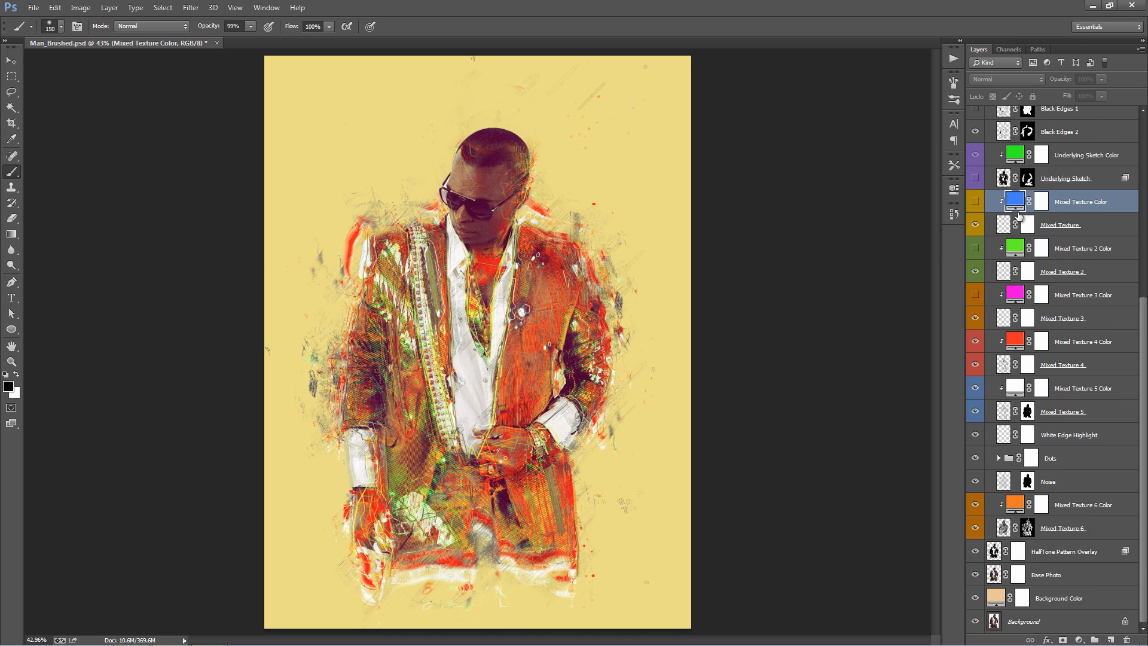
scroll(1088, 227, "up", 3)
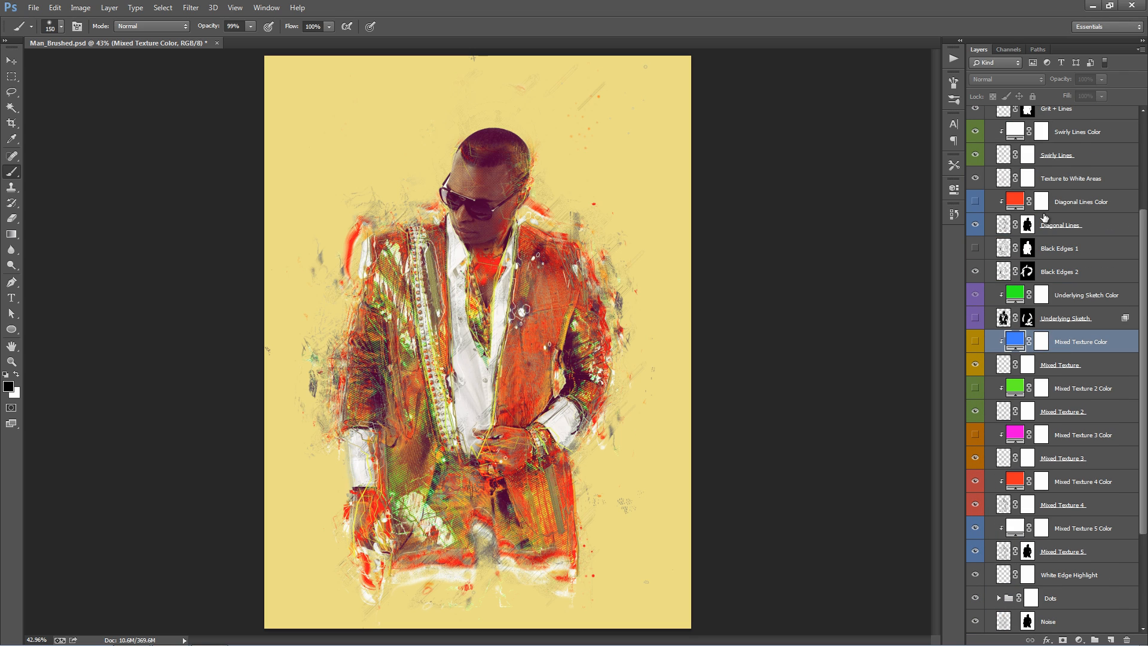
left_click(1077, 207)
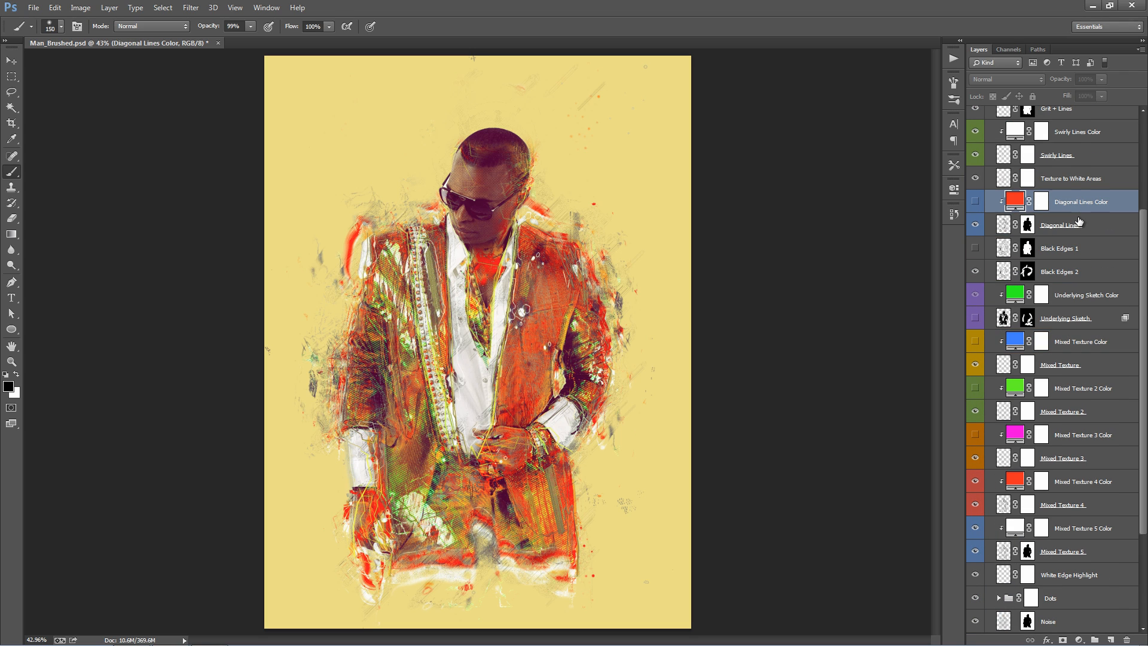
scroll(1070, 239, "down", 2)
left_click(1069, 256)
left_click(1070, 269)
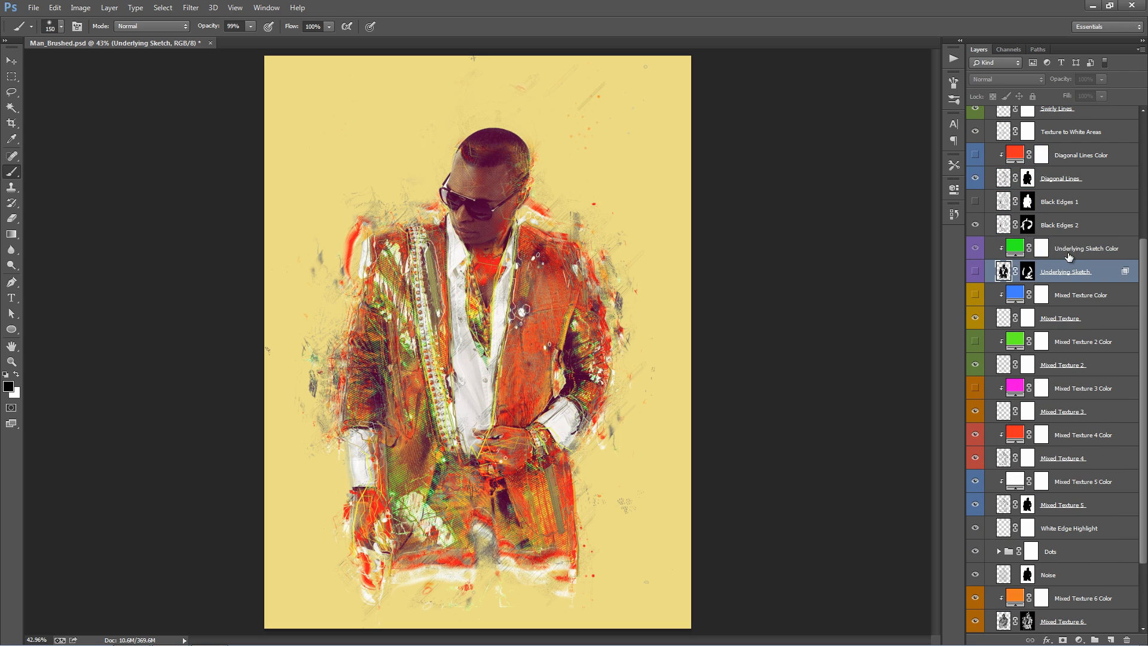
left_click(1070, 253)
scroll(1069, 256, "down", 2)
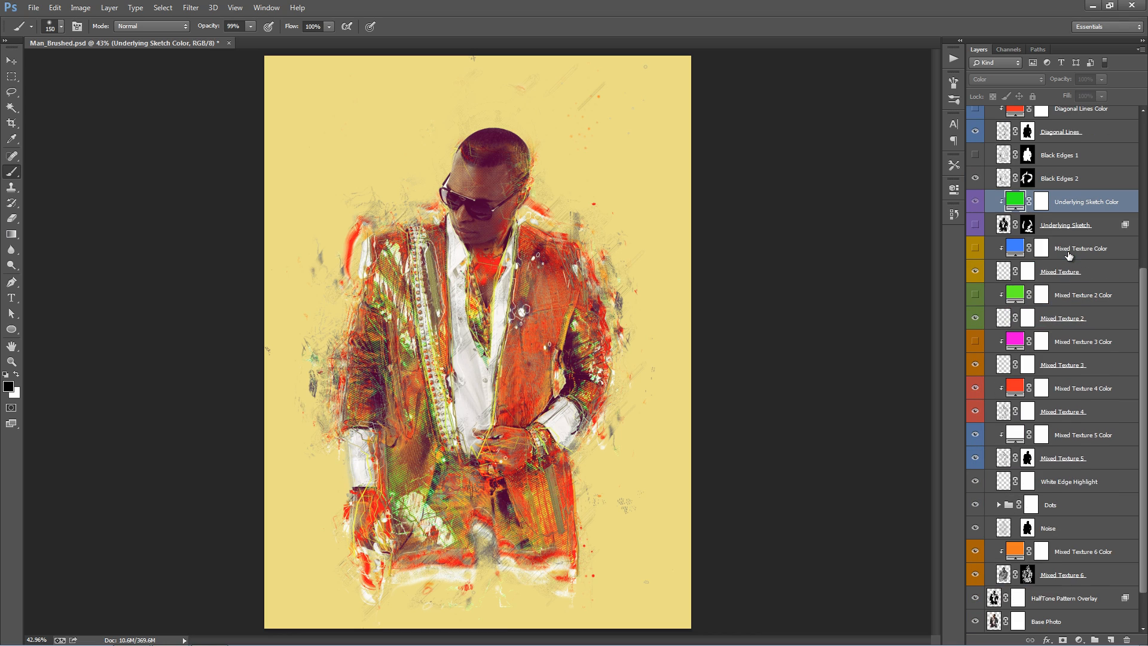
left_click(1055, 226)
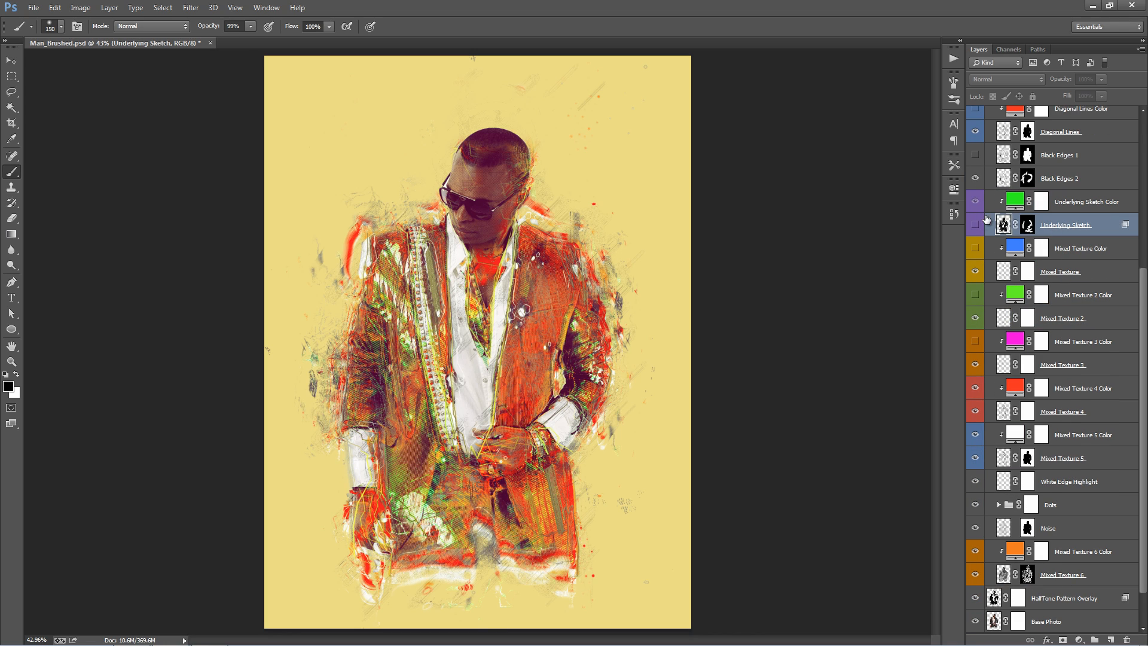
scroll(1070, 235, "down", 2)
Toggle the Mixed Texture layer to check its effect, and turn on the blue Mixed Texture Color fill
left_click(1067, 229)
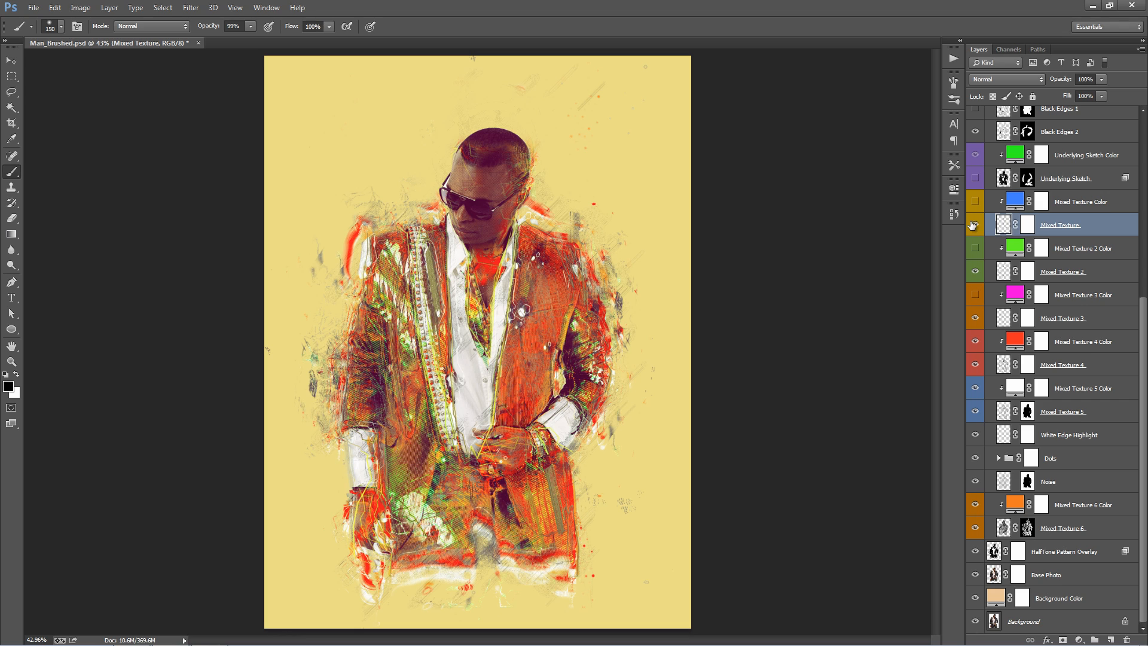
left_click(975, 226)
left_click(975, 226)
left_click(975, 226)
left_click(975, 226)
left_click(974, 203)
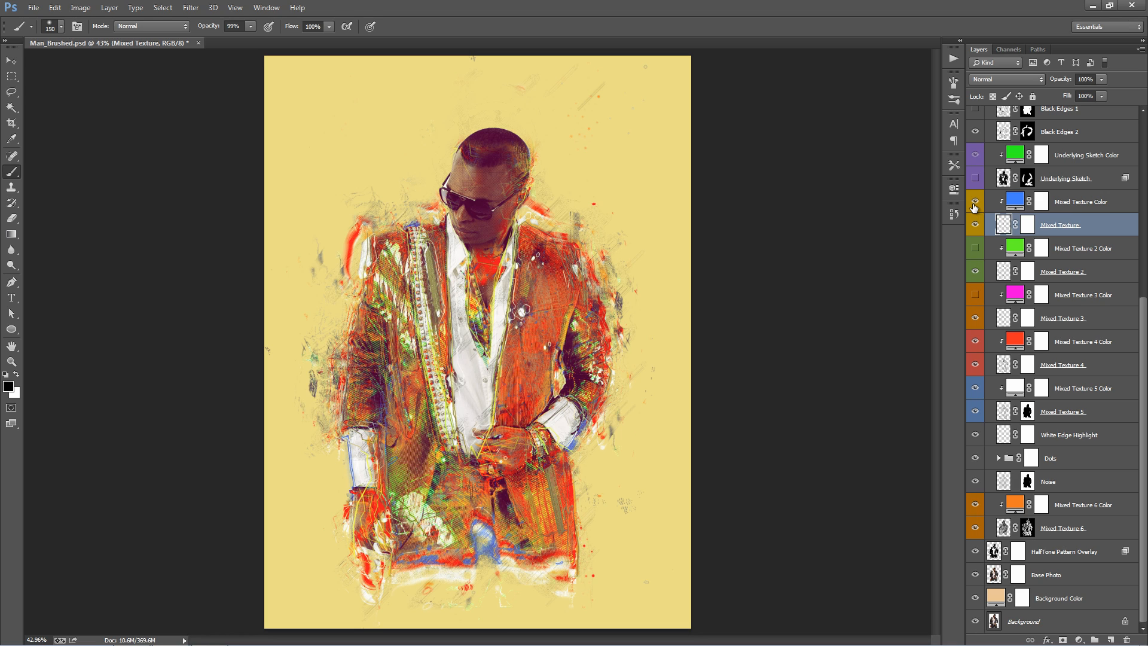
key("v")
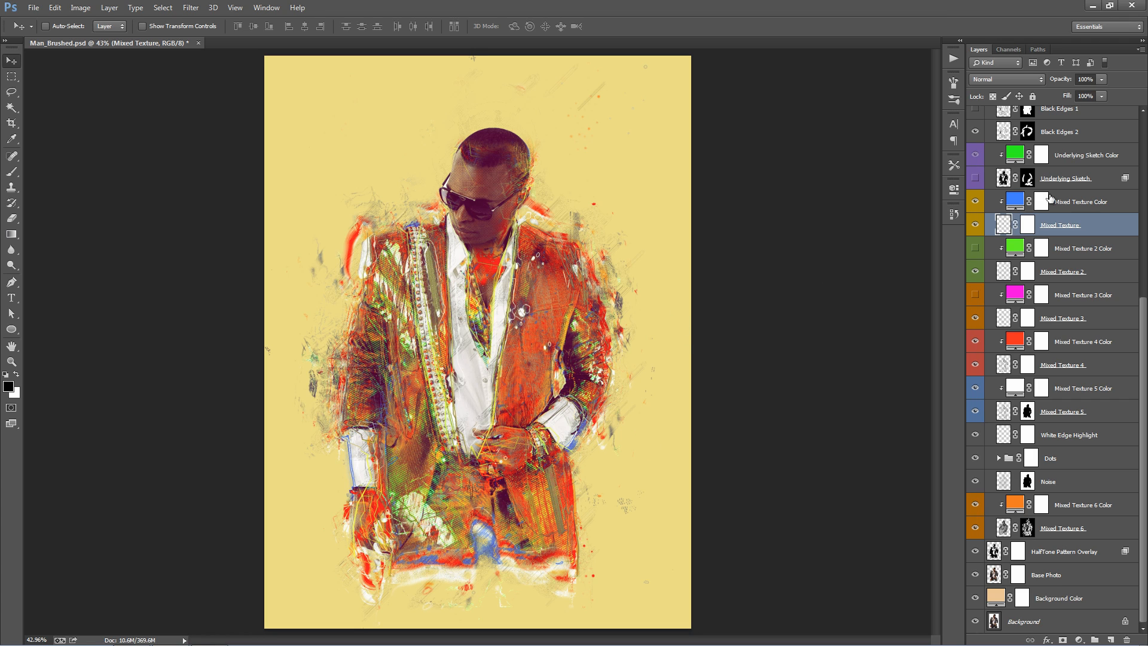
Change the Mixed Texture Color fill to yellow (ffd200)
double_click(1016, 203)
left_click(972, 205)
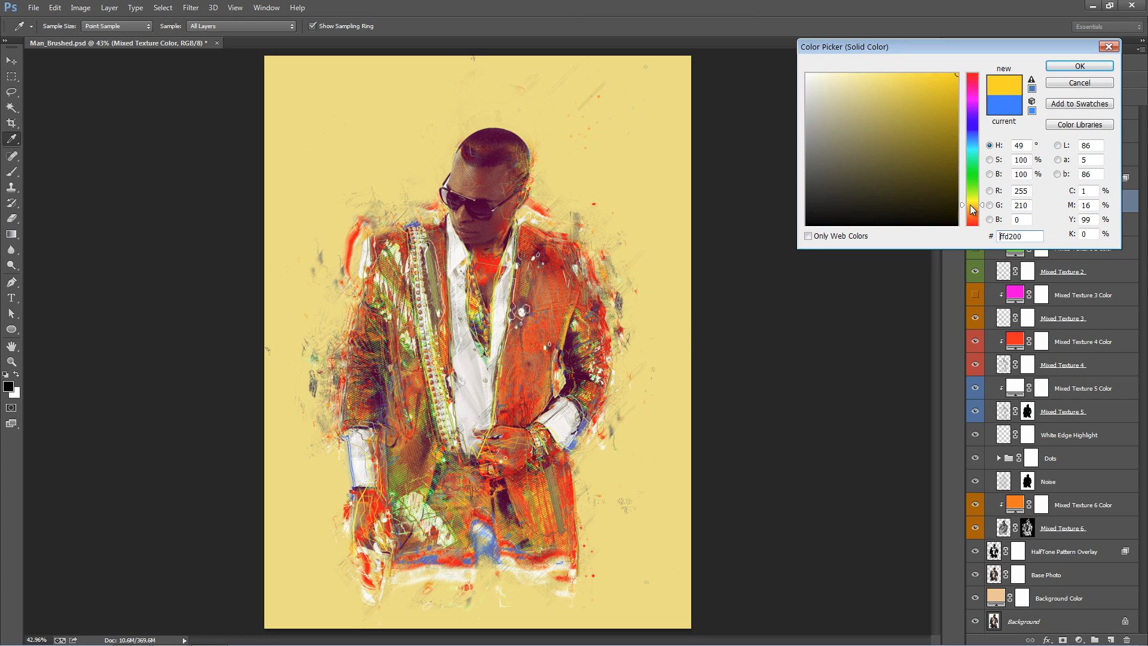
mouse_move(899, 170)
left_mouse_down()
mouse_move(893, 161)
mouse_move(958, 73)
left_mouse_up()
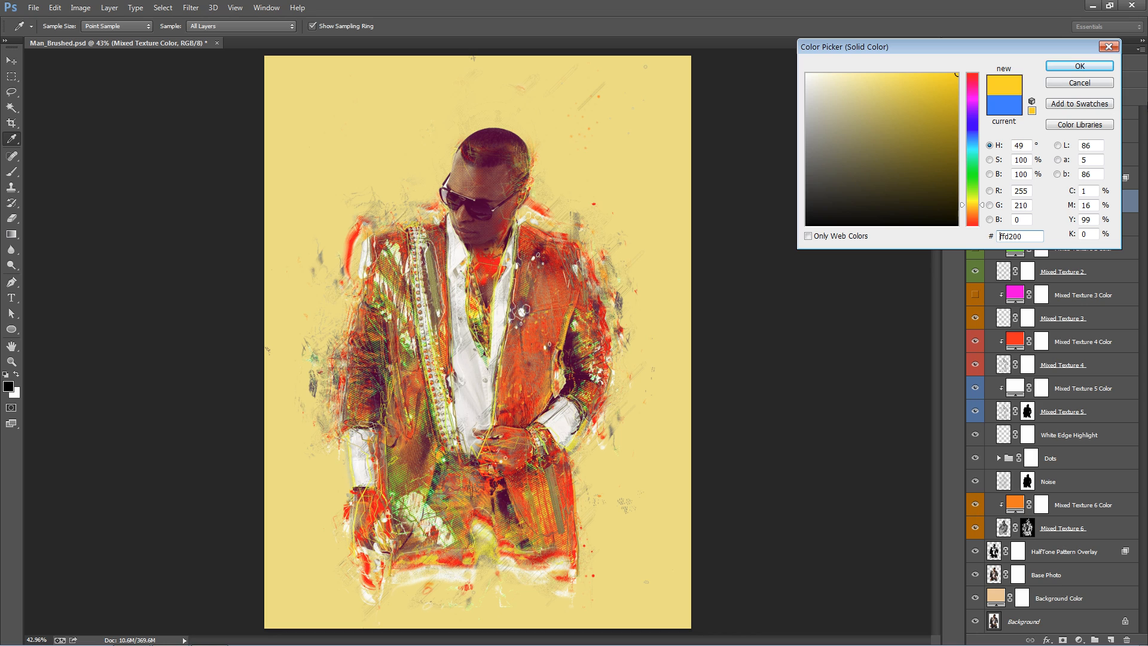
left_click(1097, 66)
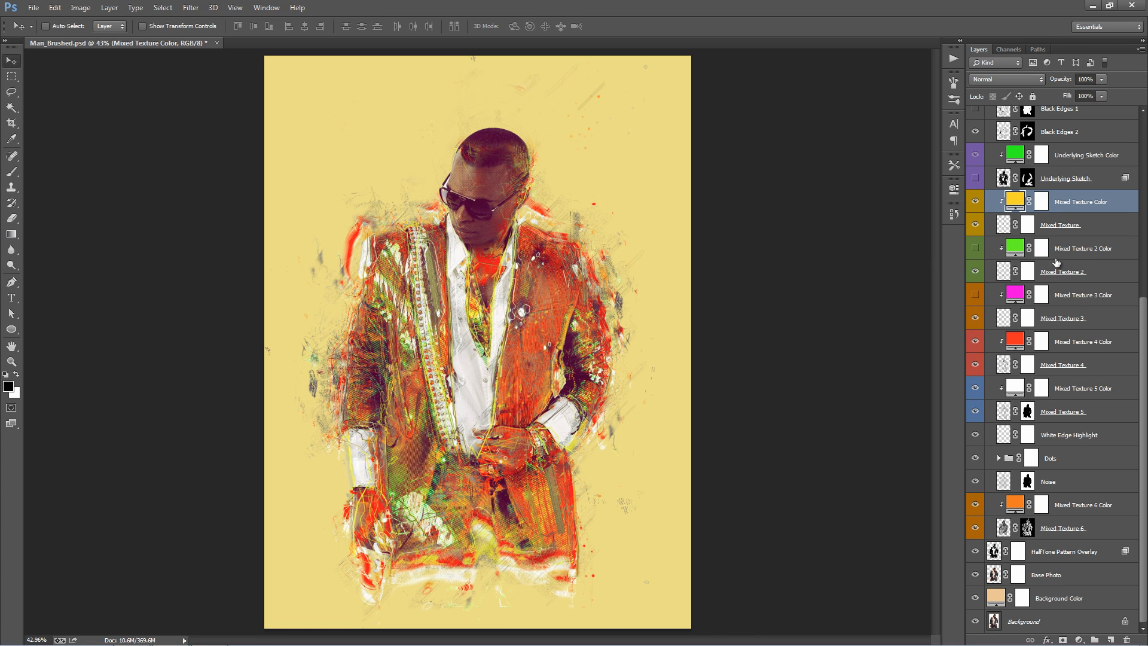
Turn on the Mixed Texture 2 Color fill, toggling it to compare the artwork with and without the green
left_click(1082, 250)
left_click(976, 249)
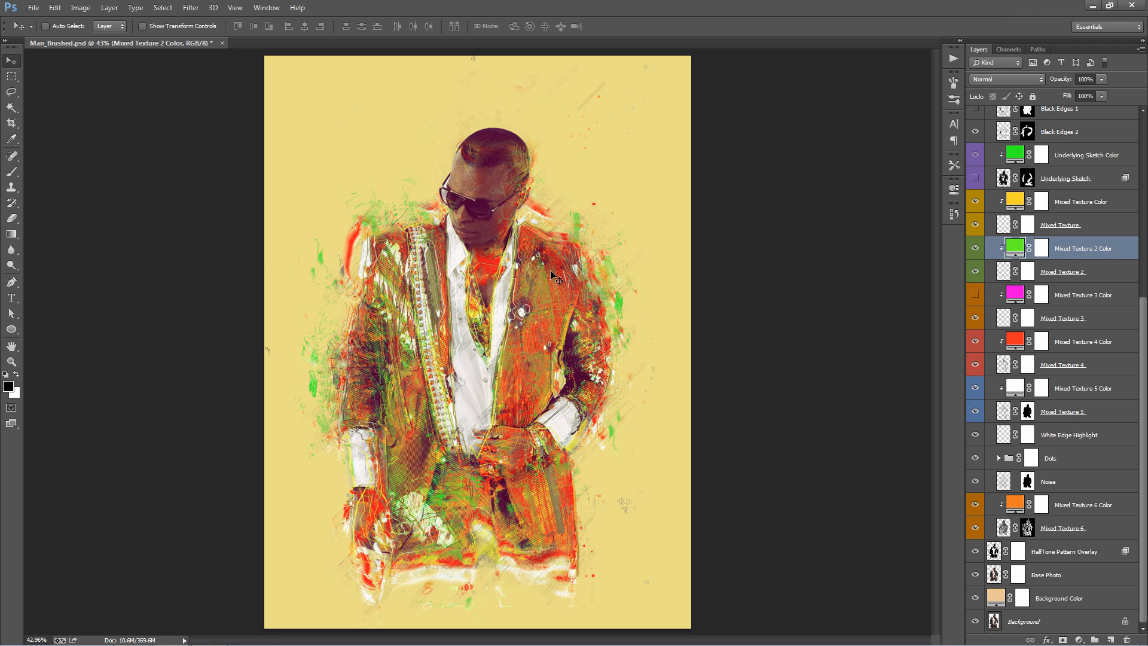
left_click(977, 249)
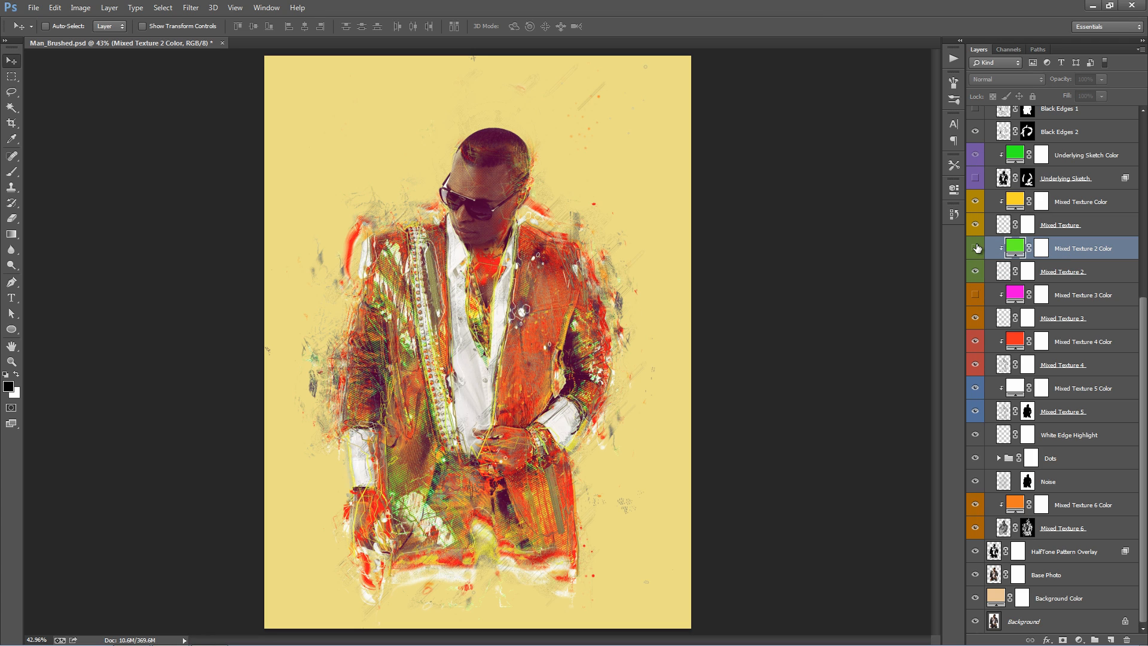
left_click(976, 248)
left_click(976, 248)
Try orange and yellow hues for the Mixed Texture 2 Color fill and set it to brownish orange (c4670d)
double_click(1018, 251)
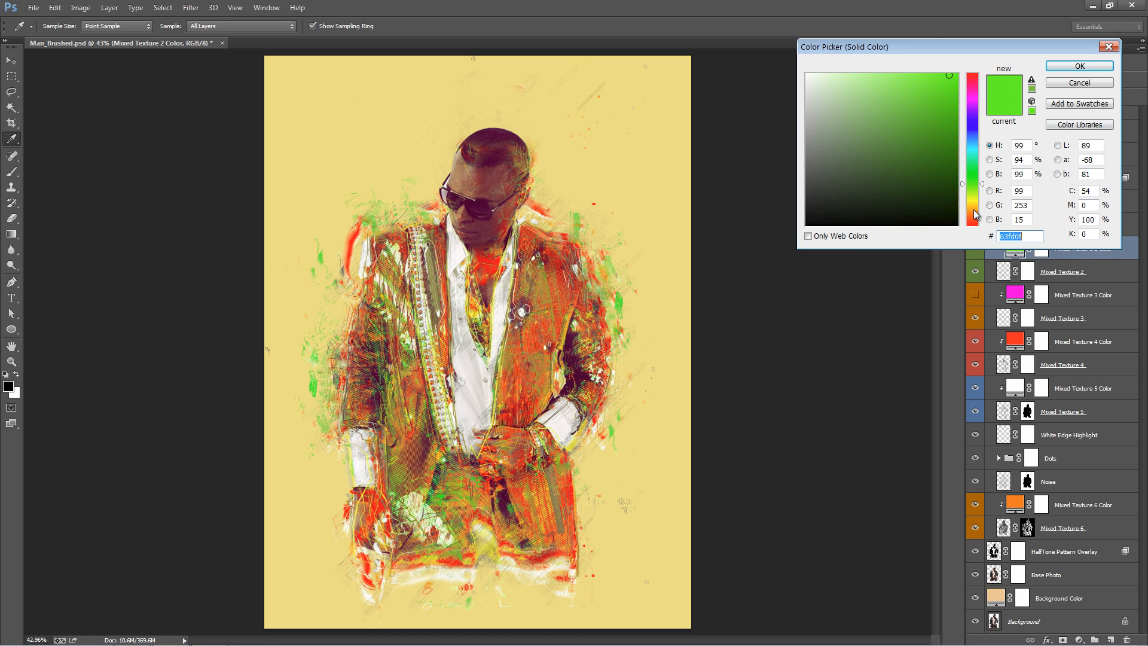
type("ff8400")
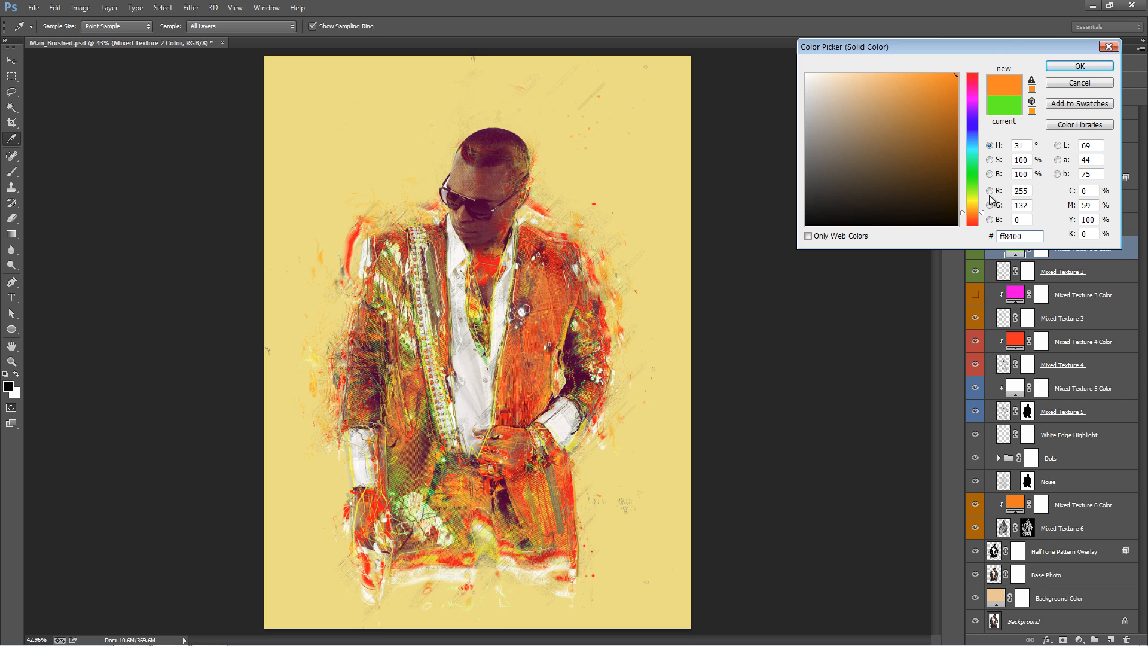
left_click(972, 222)
left_click(970, 206)
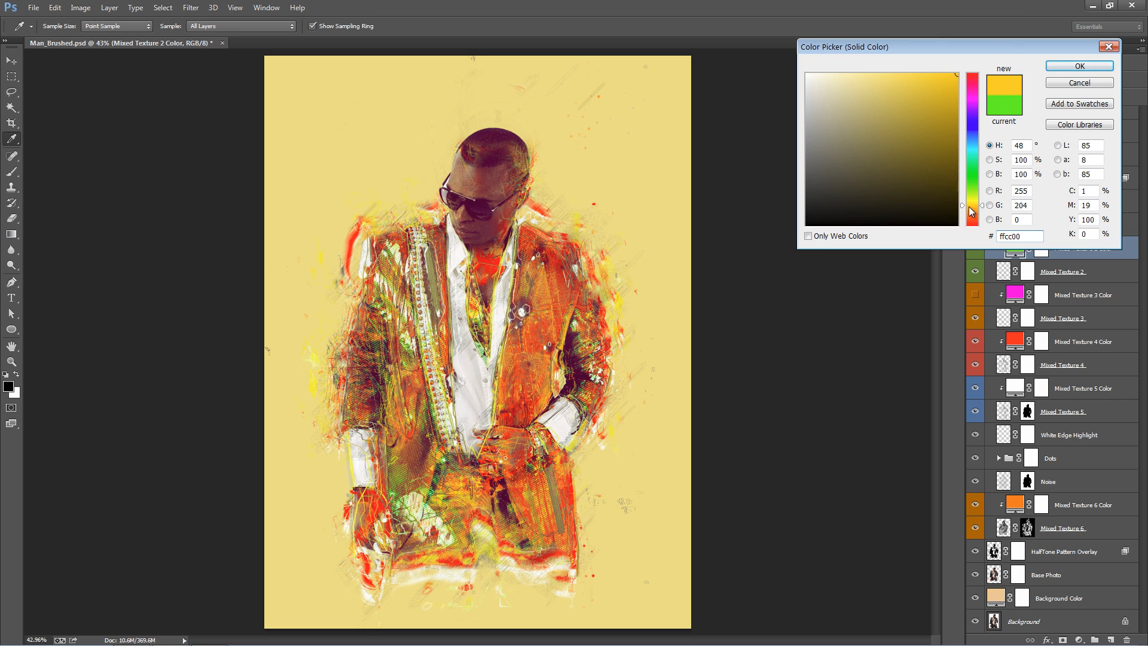
left_click(970, 213)
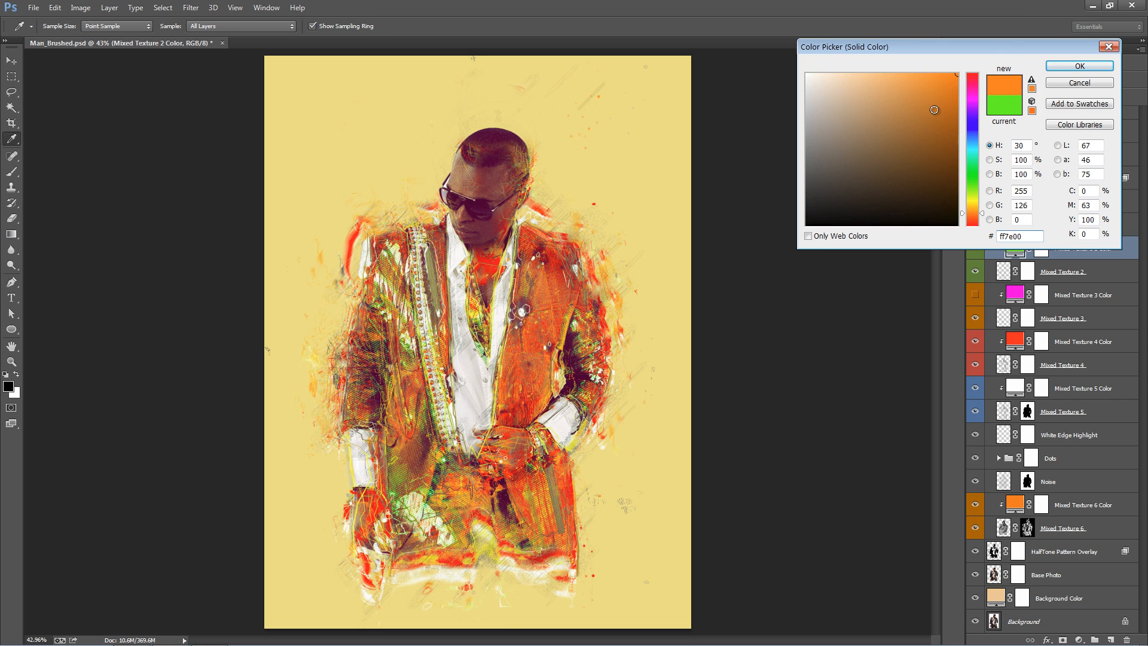
mouse_move(937, 110)
left_mouse_down()
mouse_move(945, 125)
mouse_move(948, 108)
left_mouse_up()
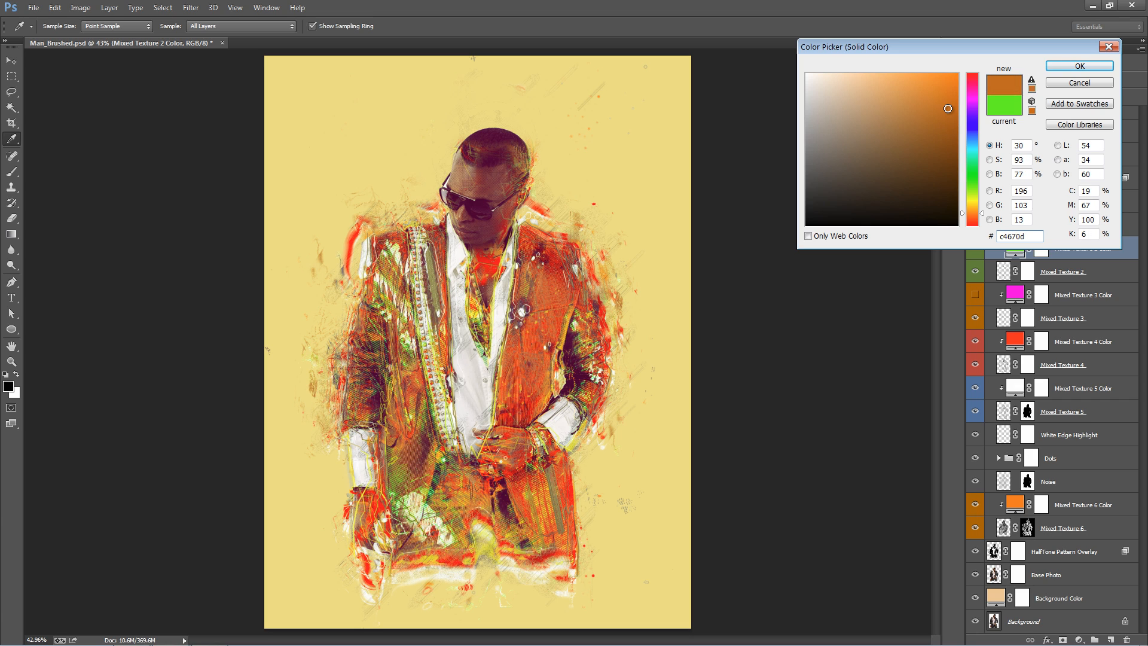
left_click(1080, 65)
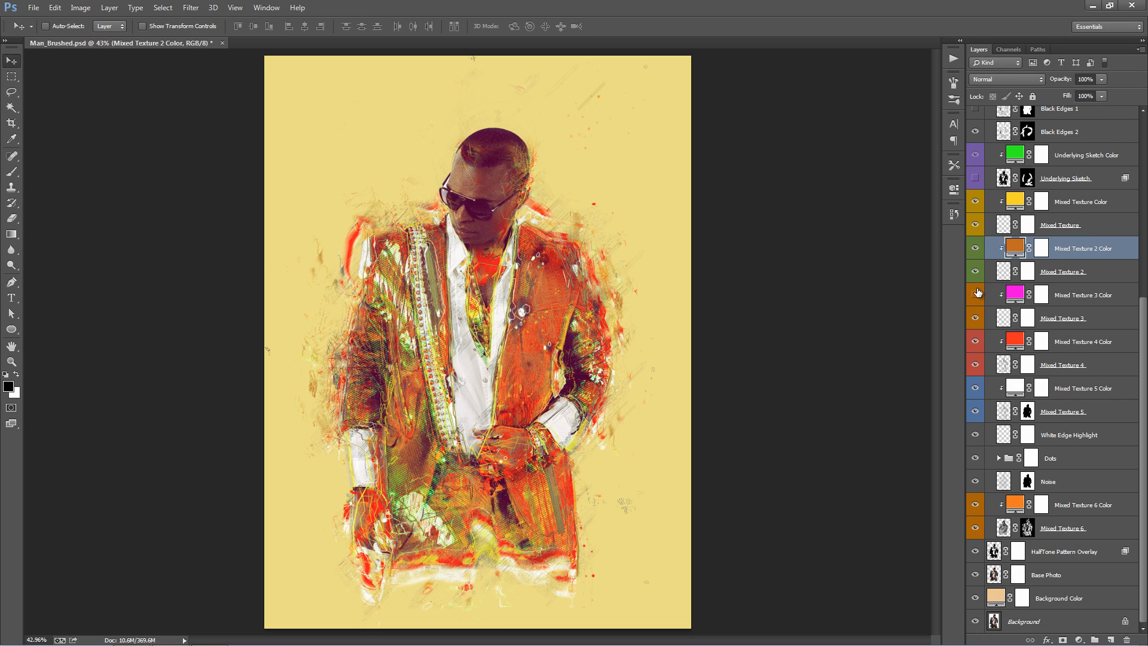
Toggle the magenta Mixed Texture 3 Color fill to check its effect and leave it hidden
left_click(1112, 296)
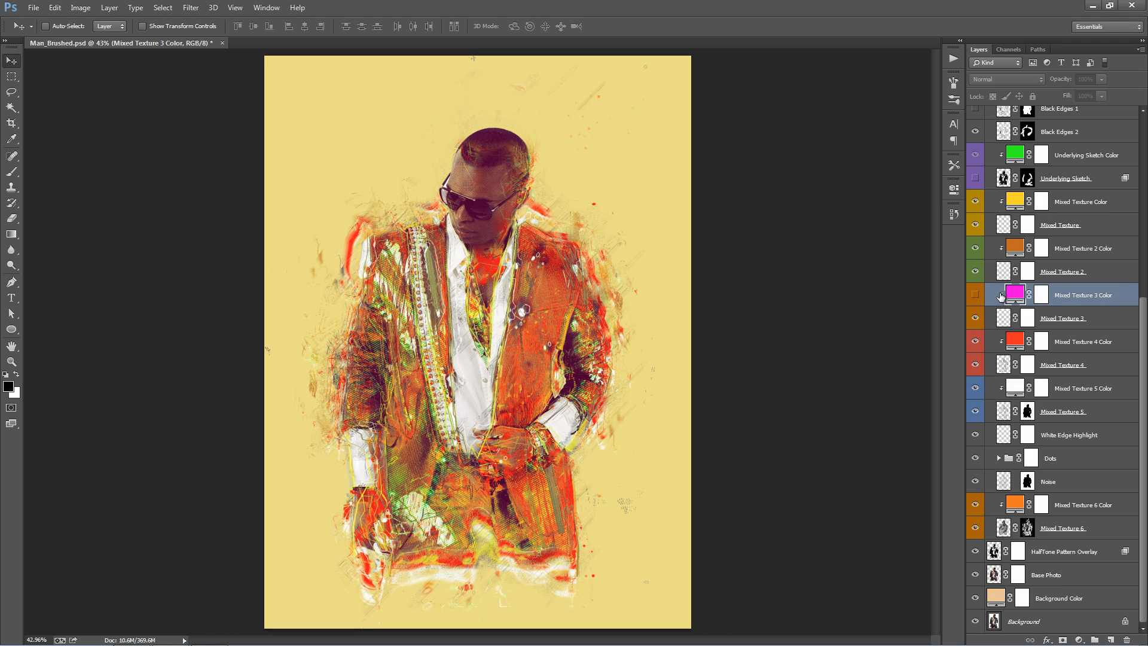
left_click(976, 295)
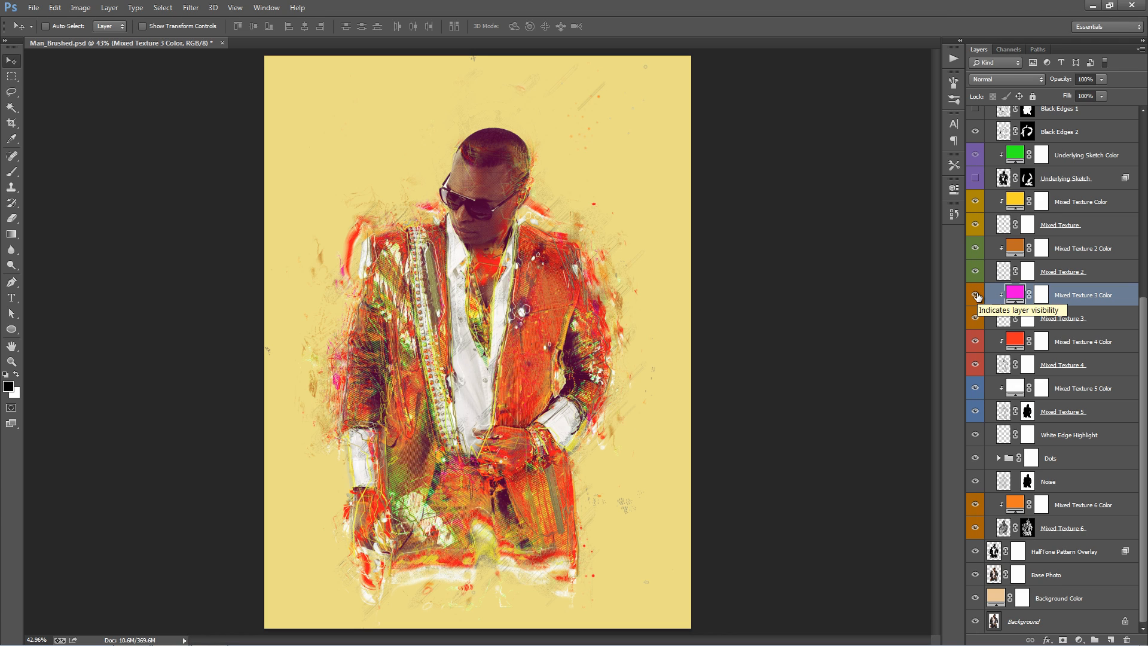
left_click(976, 295)
left_click(976, 295)
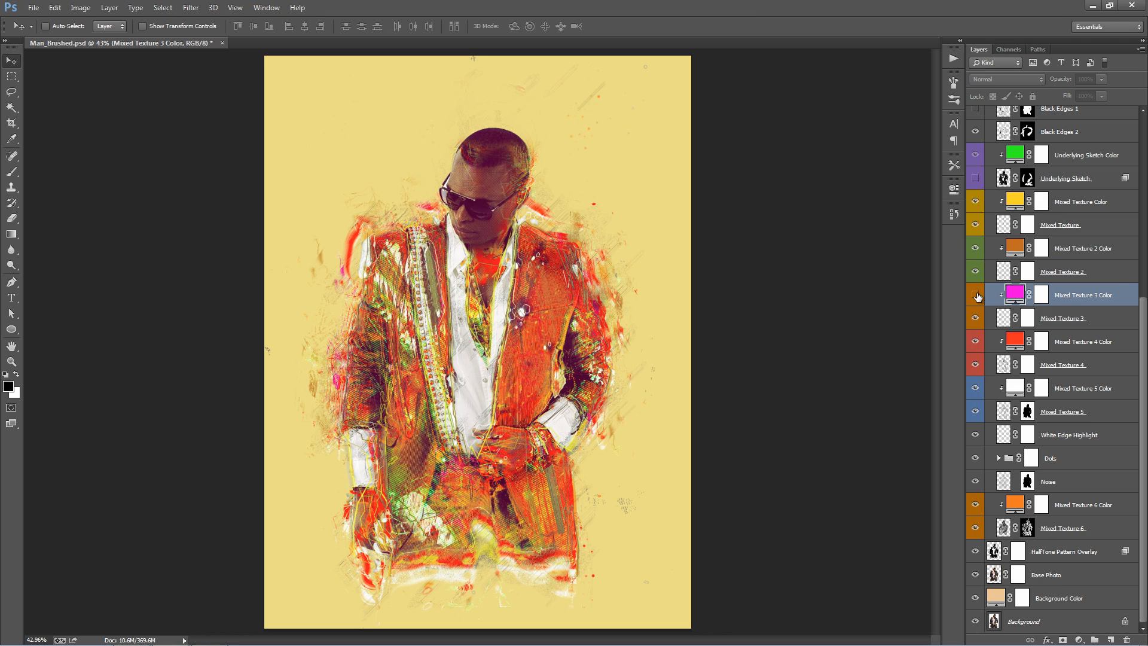
left_click(977, 296)
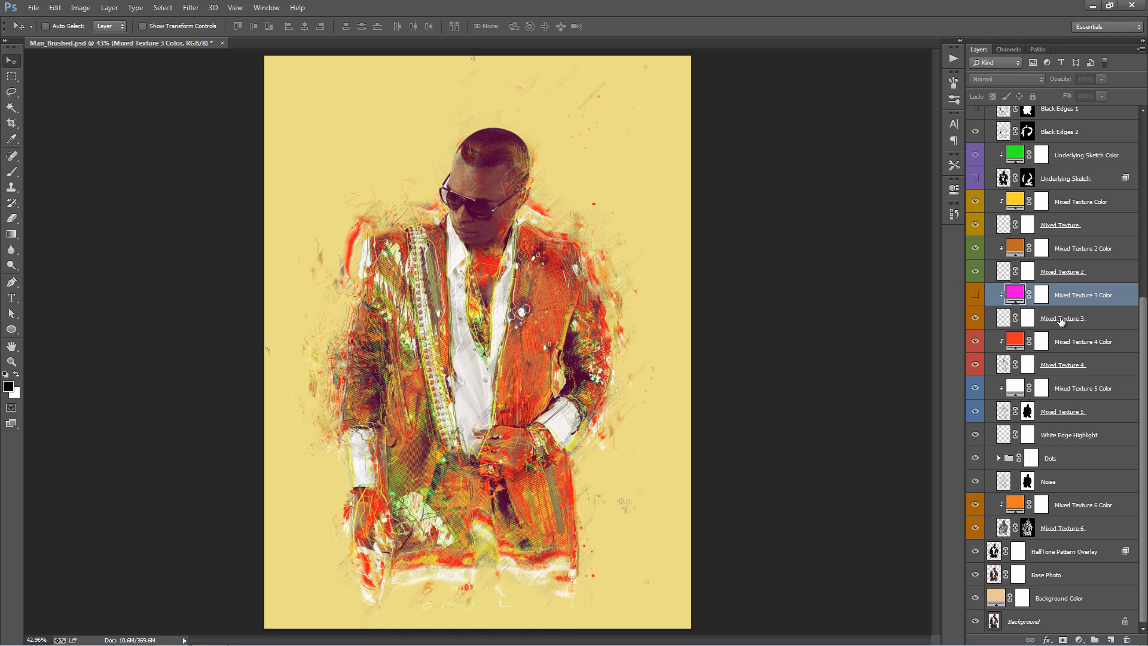
Toggle the red Mixed Texture 4 Color fill to compare its effect on the jacket, leaving it visible
left_click(988, 350)
left_click(979, 344)
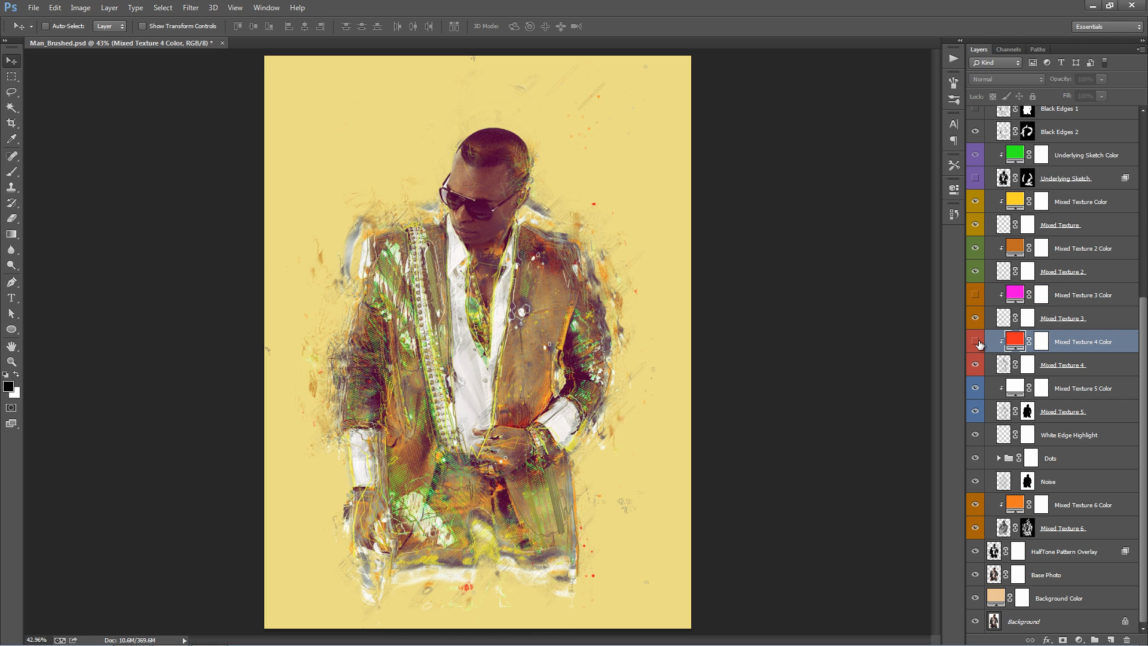
left_click(979, 343)
left_click(978, 343)
left_click(979, 344)
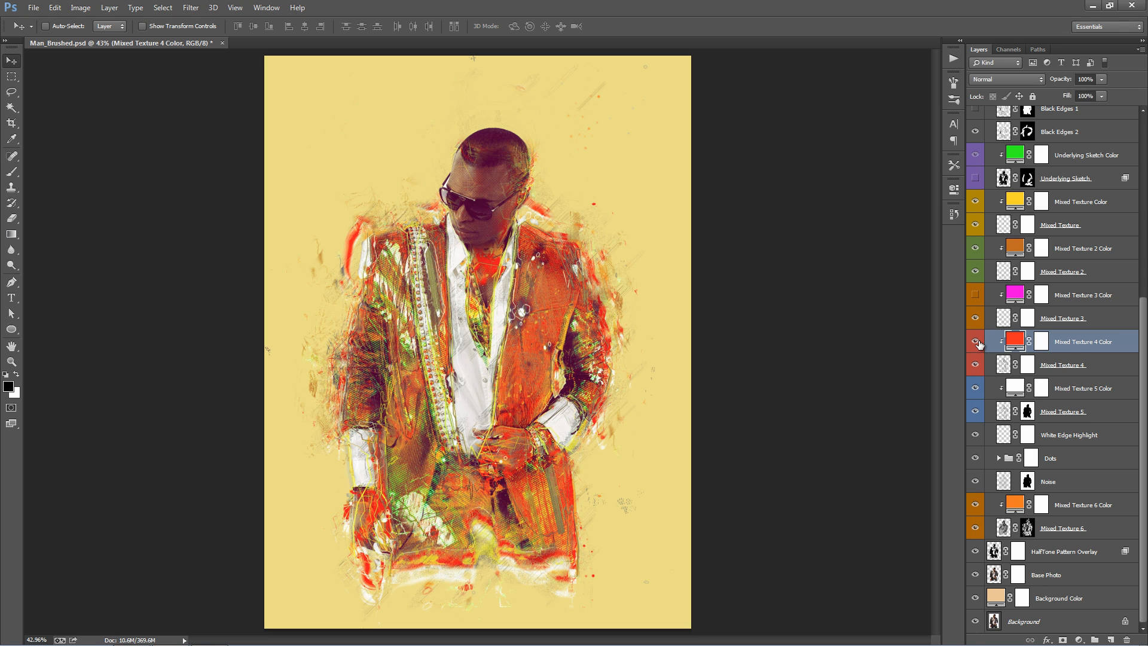
Try green and pink for the Mixed Texture 4 Color fill and set it to orange (fd6002)
double_click(1016, 344)
left_click(973, 190)
left_click(936, 124)
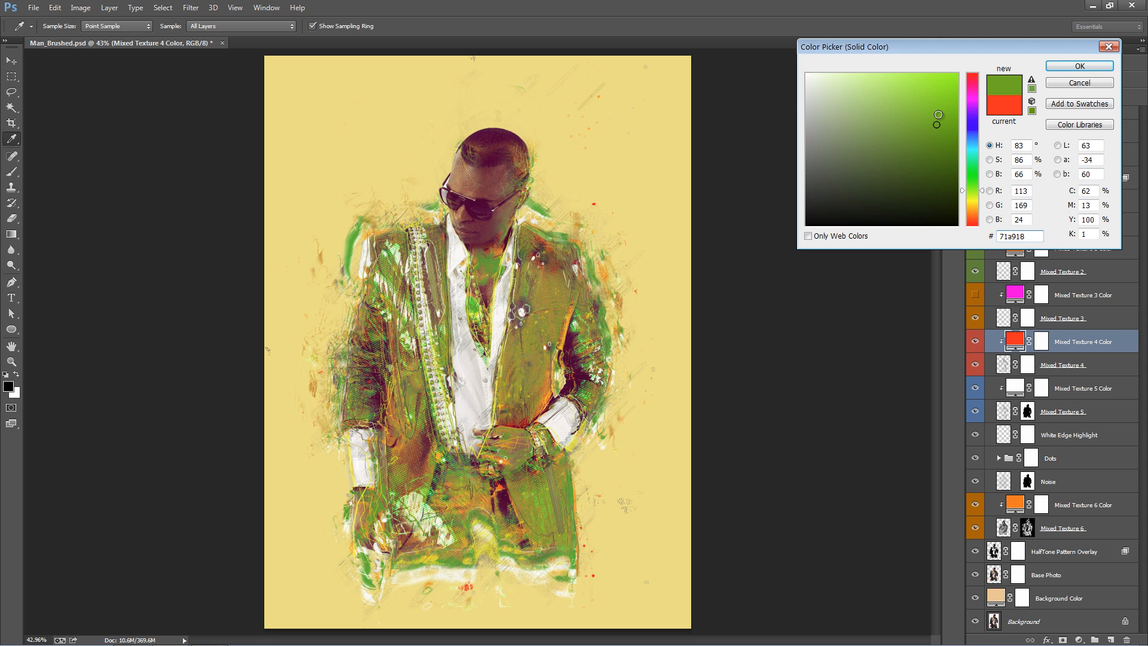
mouse_move(938, 114)
left_mouse_down()
mouse_move(941, 137)
mouse_move(946, 98)
left_mouse_up()
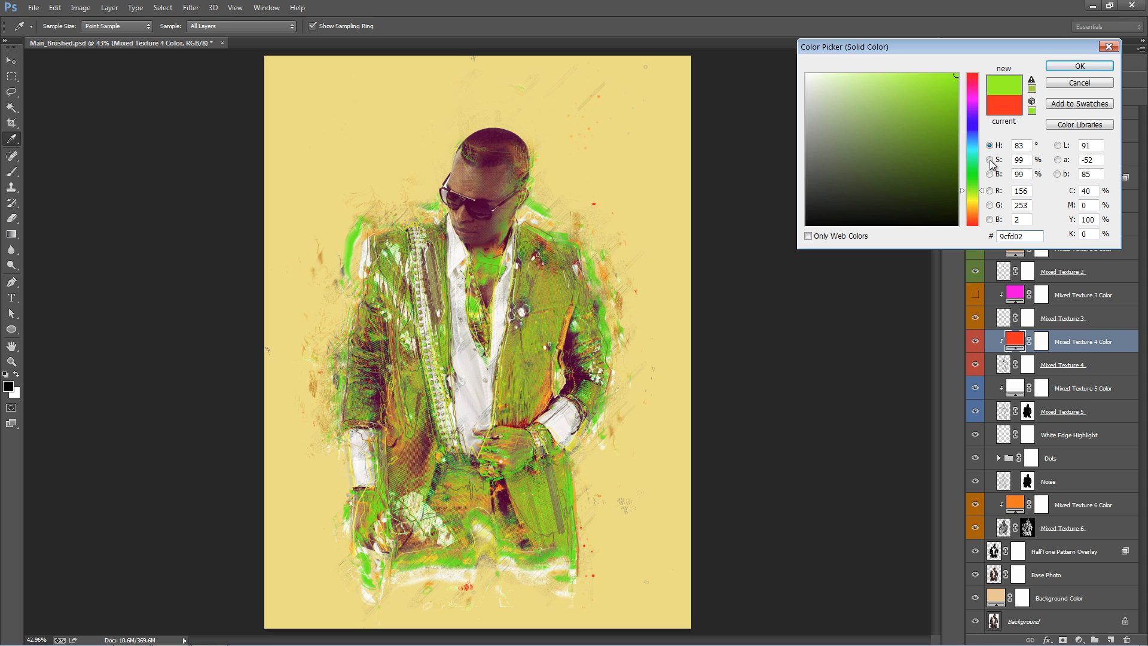
left_click_drag(970, 136, 974, 74)
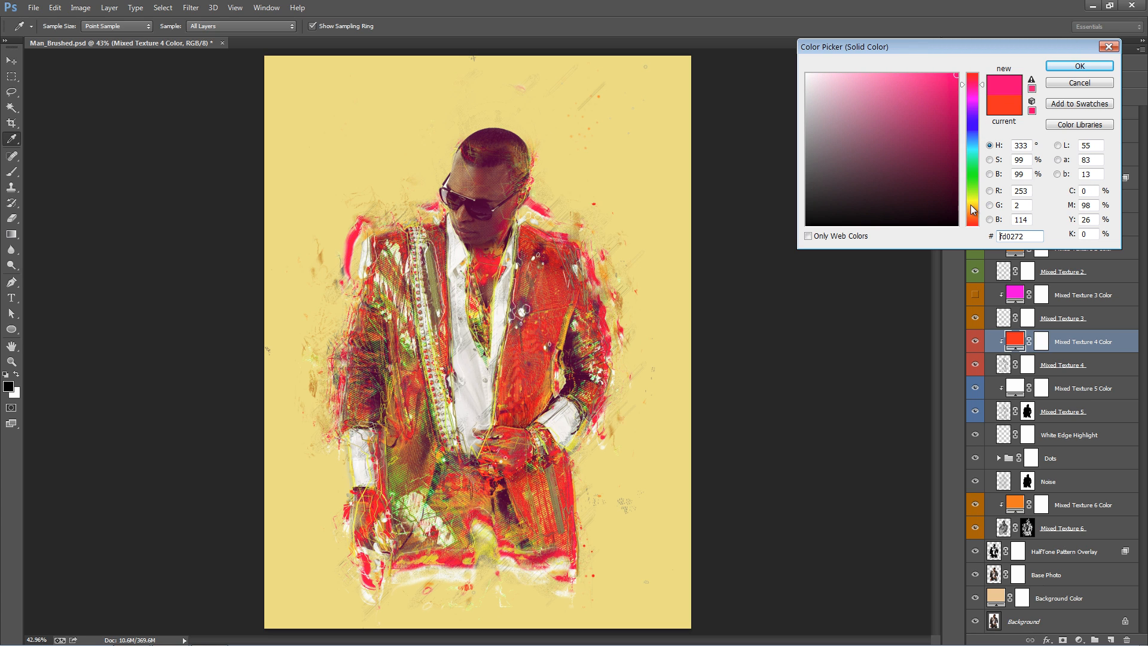
left_click(972, 216)
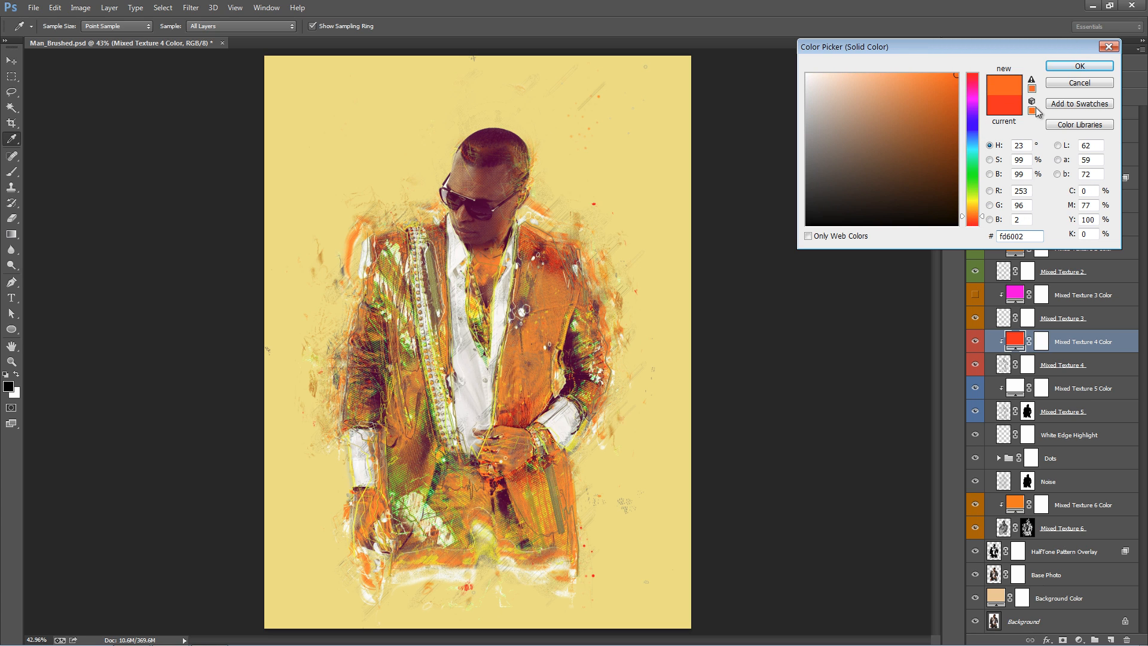
left_click(1079, 66)
Toggle the Mixed Texture 5 layer to check its effect, leaving it visible
left_click(1081, 363)
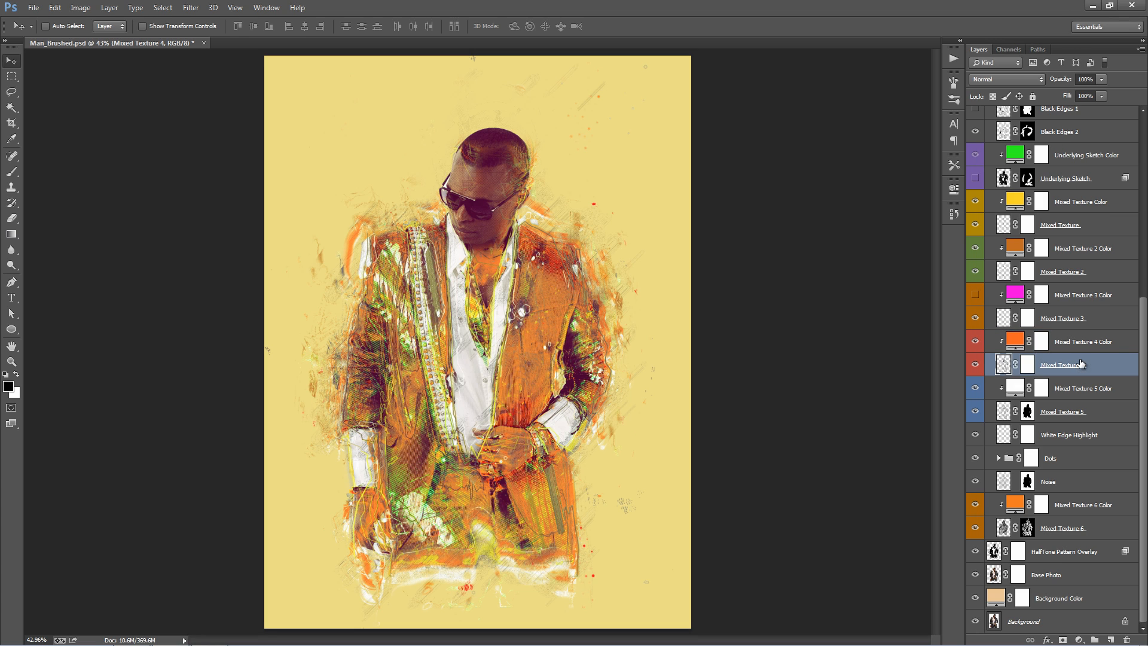
left_click(975, 412)
left_click(975, 412)
left_click(975, 412)
left_click(976, 412)
Change the Mixed Texture 5 Color fill to a darker tan (beaf70), starting from the sampled background yellow
double_click(1015, 389)
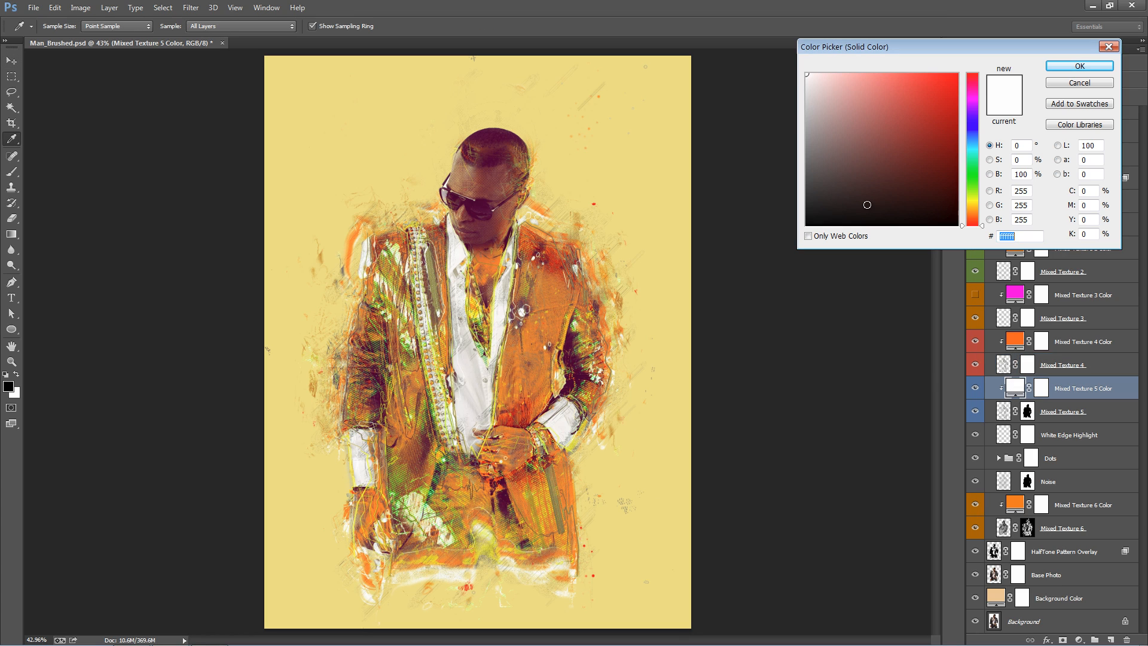
type("000000")
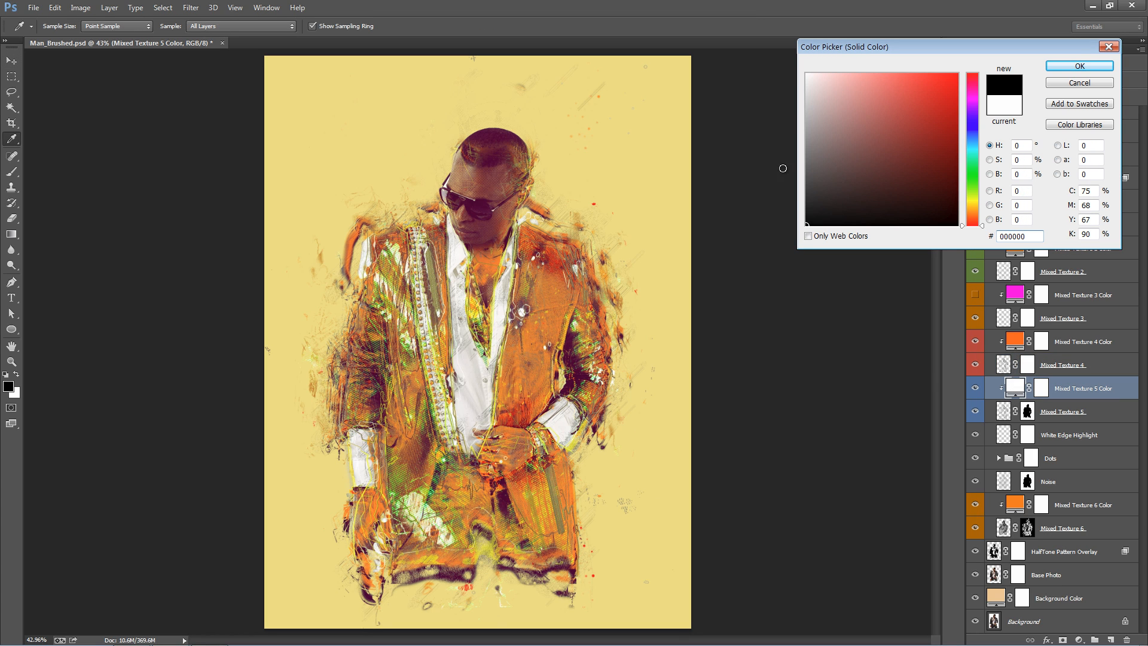
left_click(630, 171)
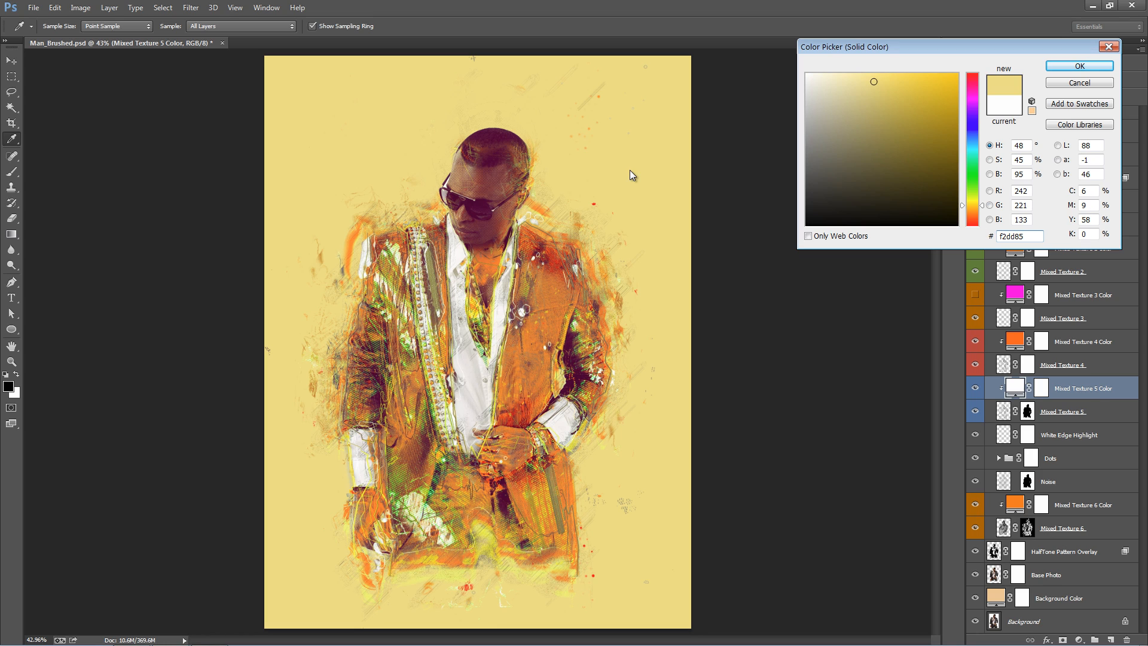
left_click_drag(869, 94, 870, 113)
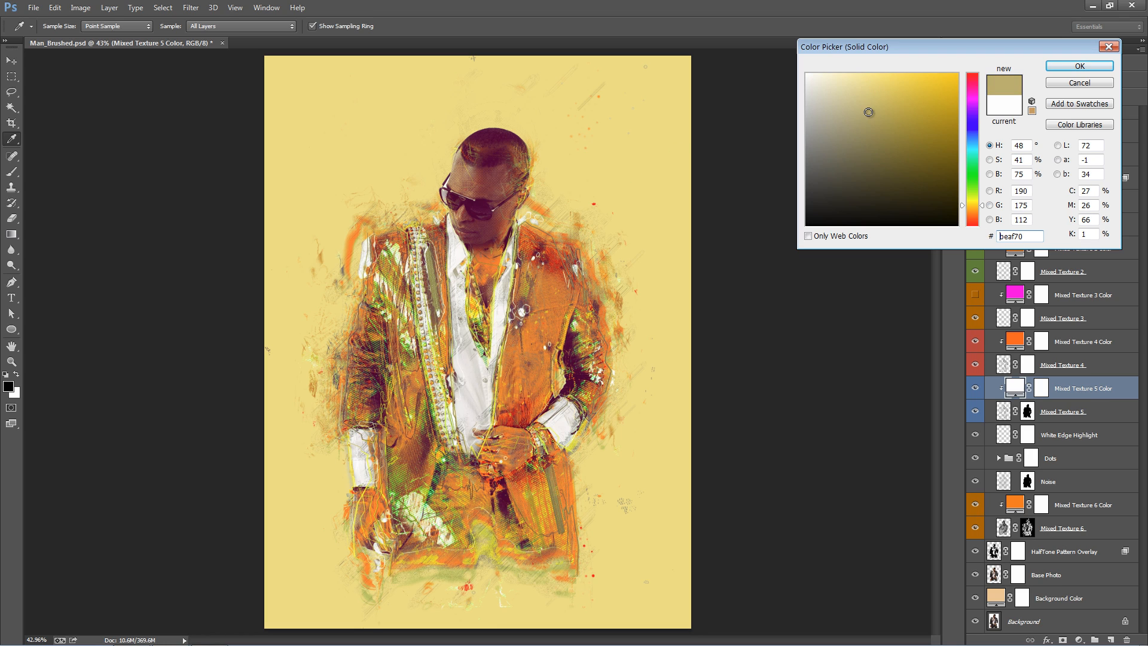
left_click(1080, 67)
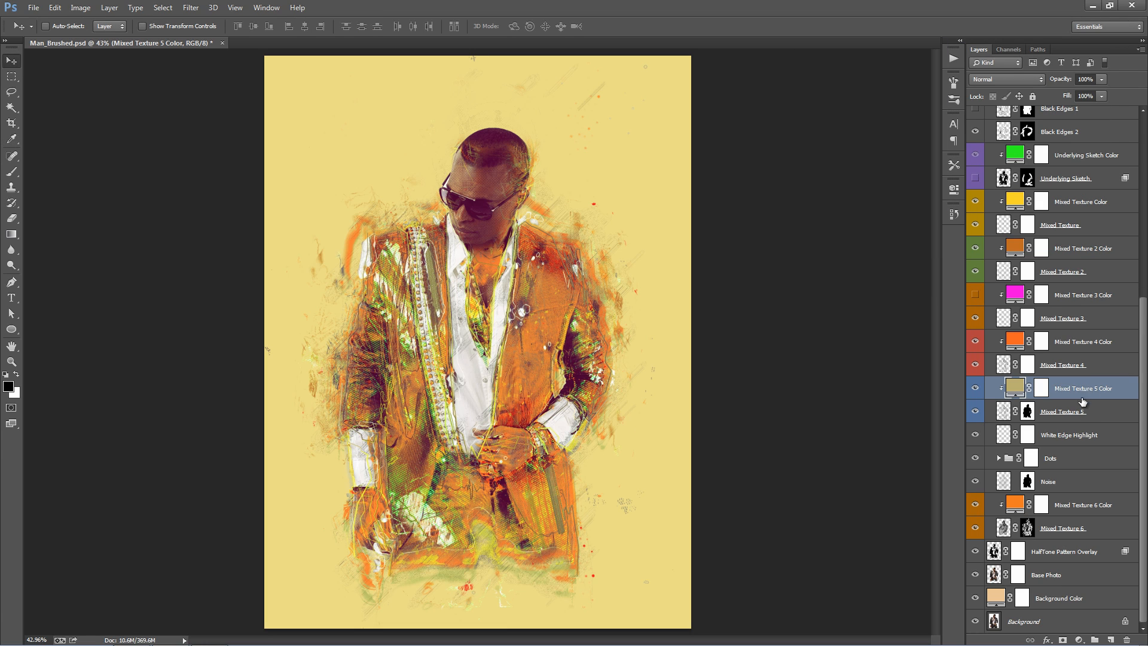
Toggle the Dots group to check the dots' effect, leaving the group visible
left_click(1098, 443)
left_click(1031, 458)
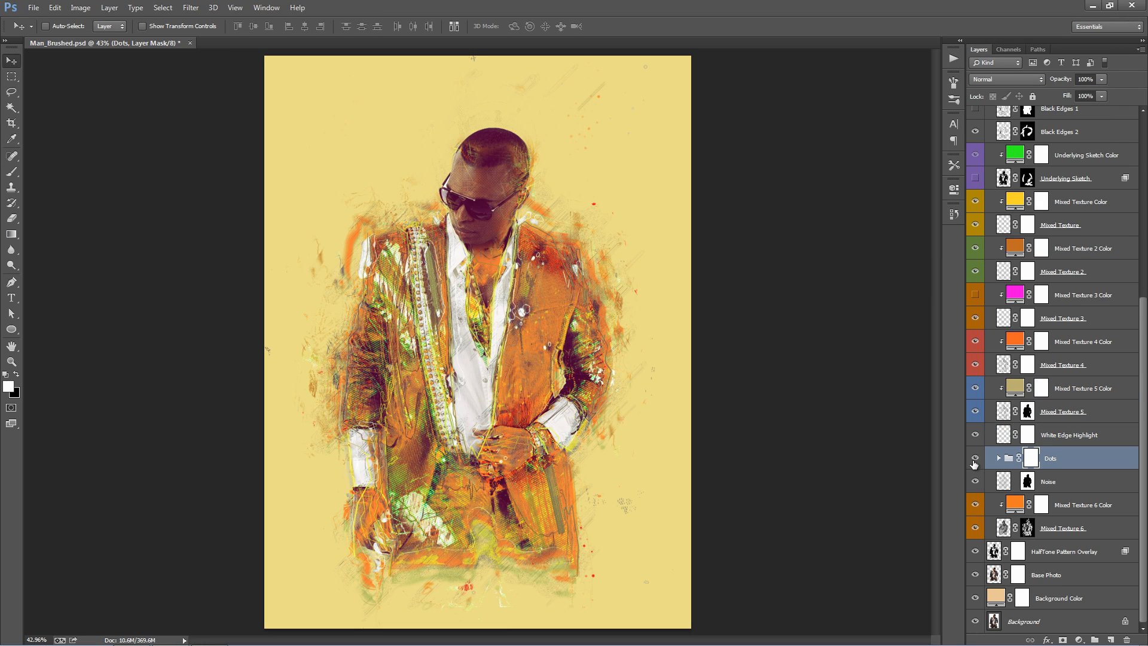
left_click(976, 460)
left_click(976, 459)
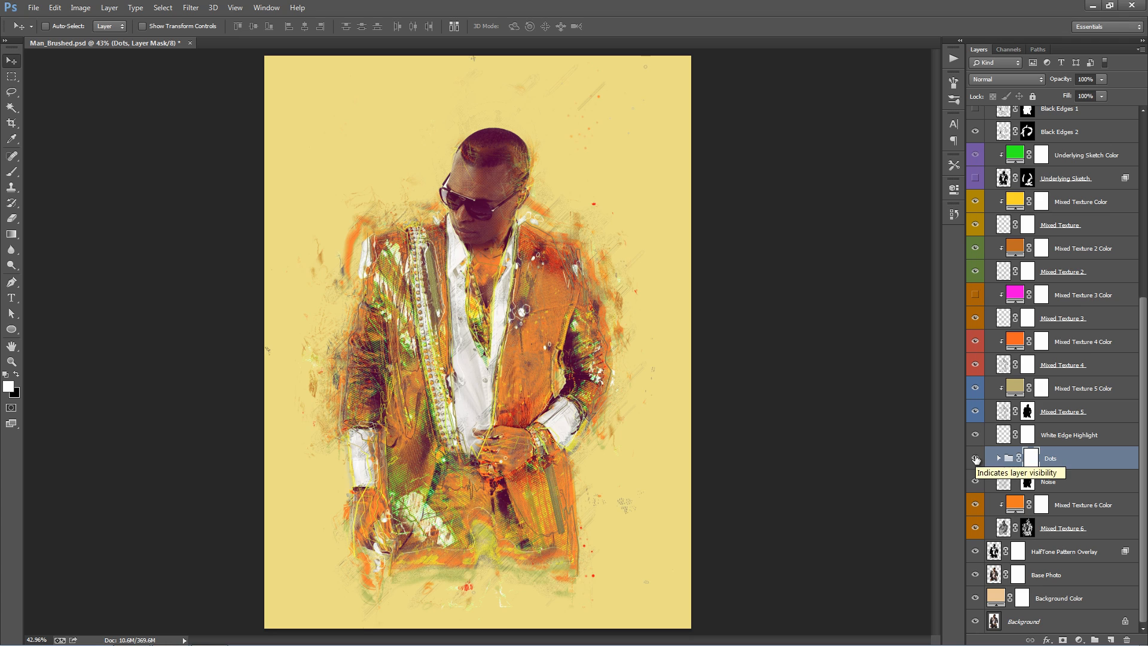
left_click(976, 459)
left_click(976, 459)
Shift the hue of the Randomise Dots Color adjustment inside the Dots group, and collapse the group
left_click(999, 458)
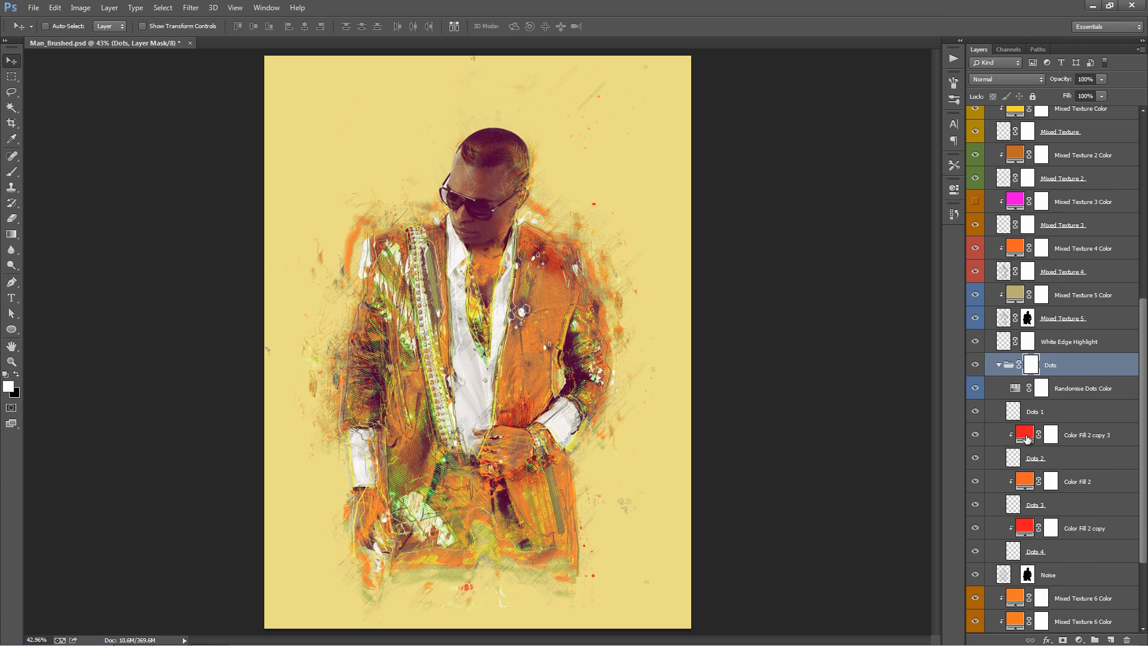
scroll(1004, 350, "down", 2)
left_click(1070, 323)
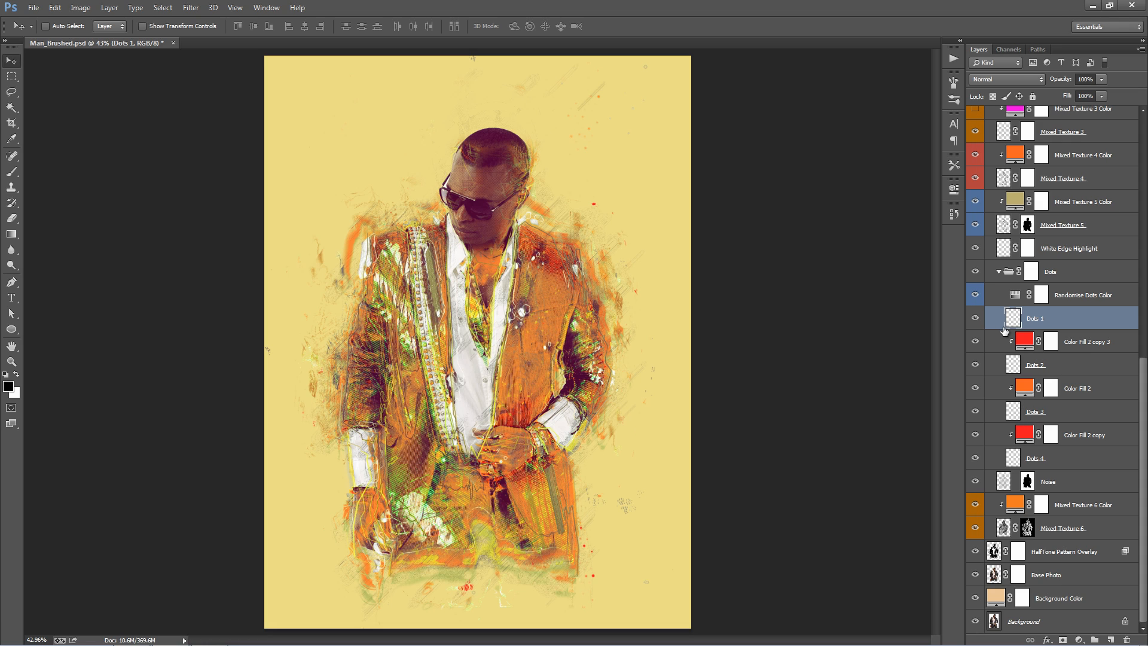
double_click(1018, 296)
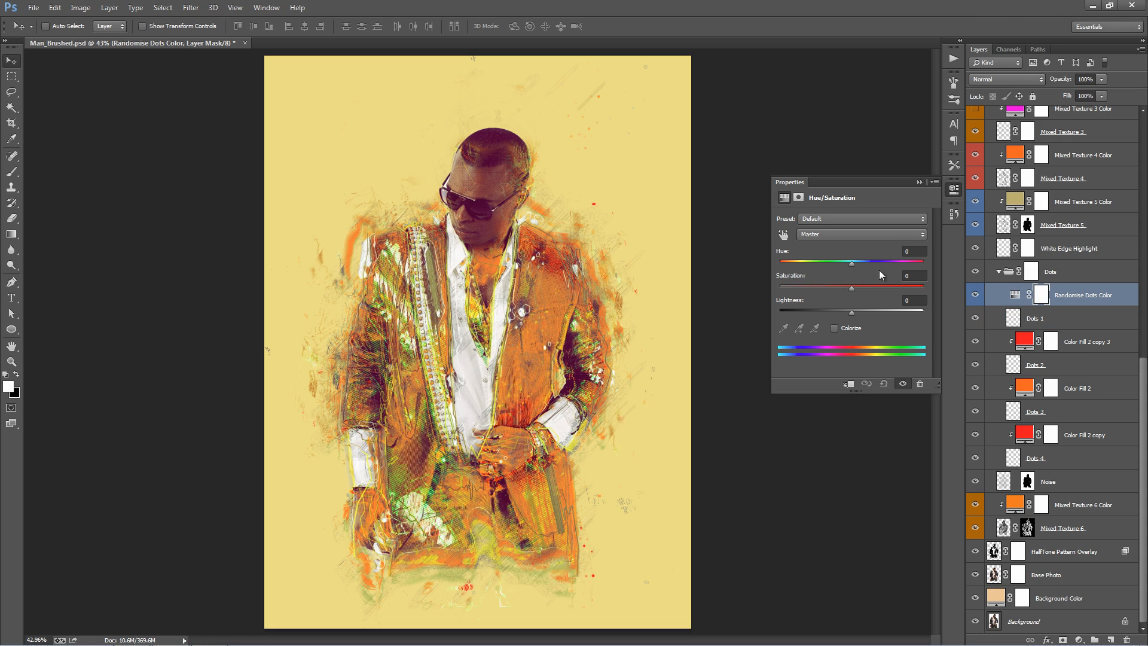
mouse_move(851, 263)
left_mouse_down()
mouse_move(903, 262)
mouse_move(848, 263)
mouse_move(881, 260)
mouse_move(863, 253)
left_mouse_up()
left_click(919, 182)
left_click(1076, 256)
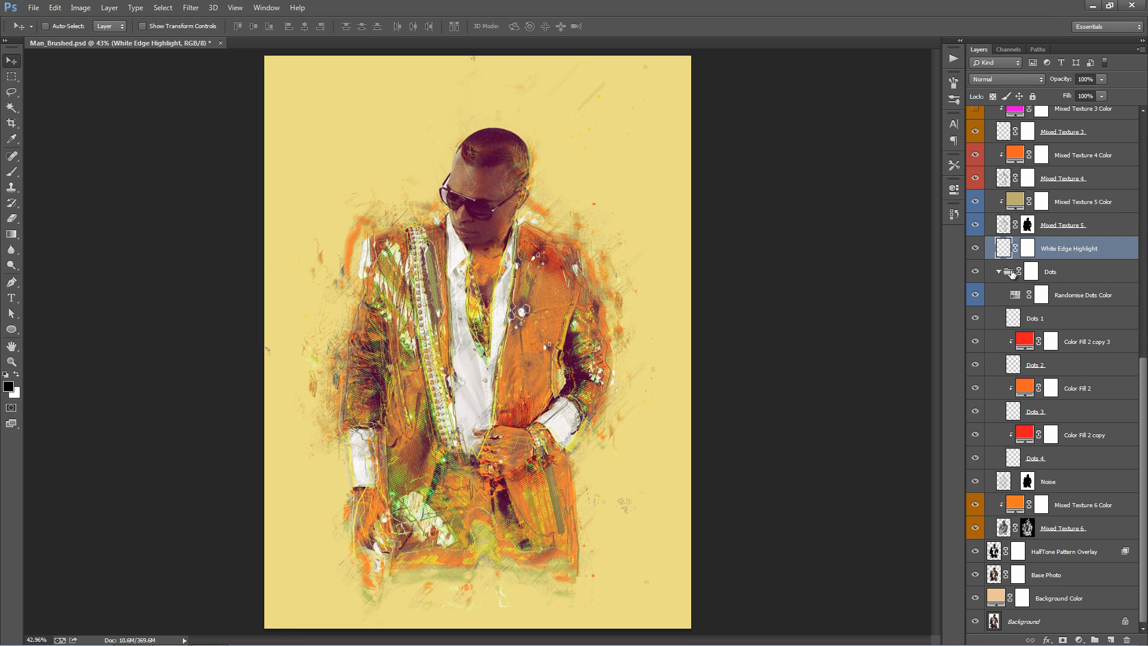
left_click(1009, 273)
left_click(999, 272)
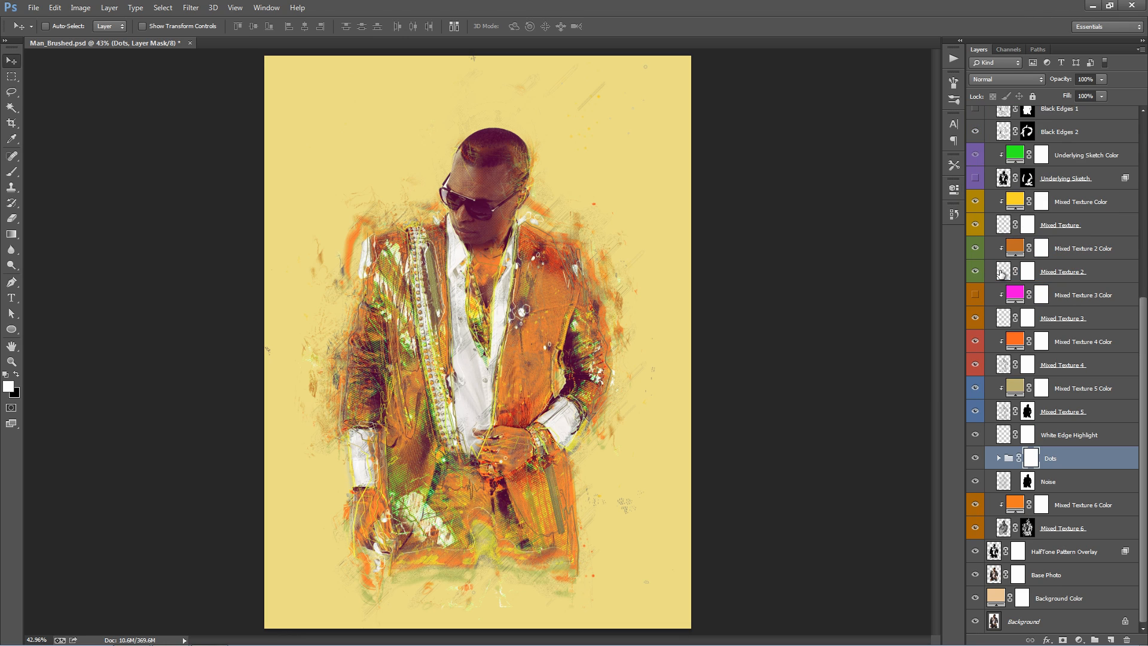
Toggle the Noise layer to check its effect on the artwork
left_click(1077, 482)
left_click(975, 483)
left_click(976, 483)
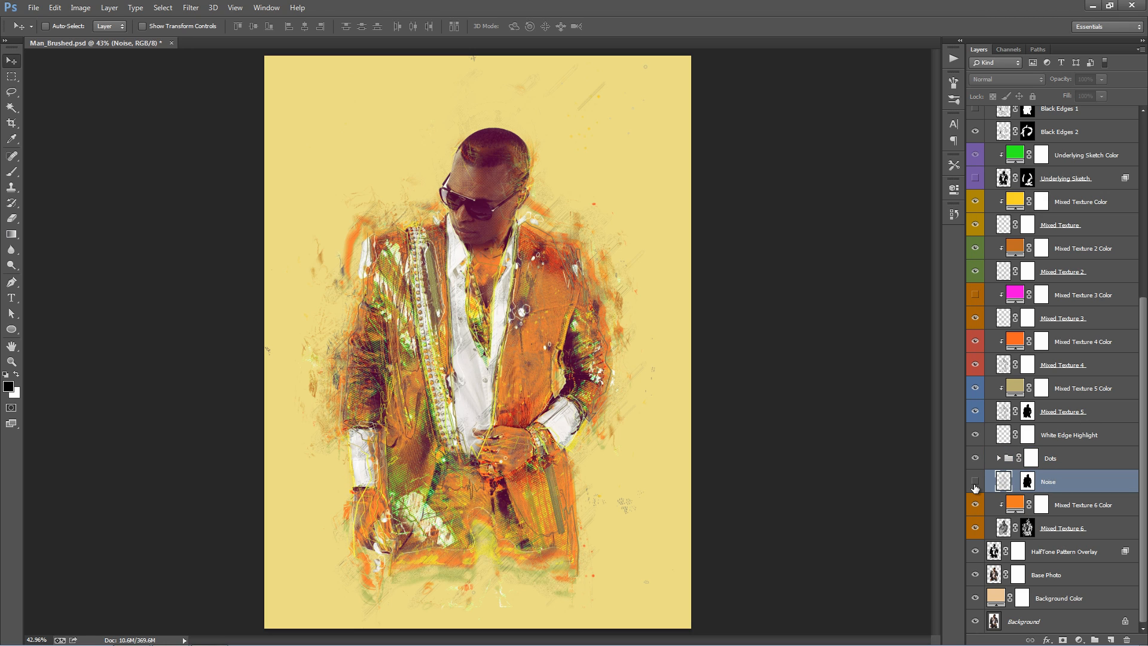
Compare the artwork with and without the Noise layer, and leave the layer hidden
left_click(975, 483)
left_click(975, 483)
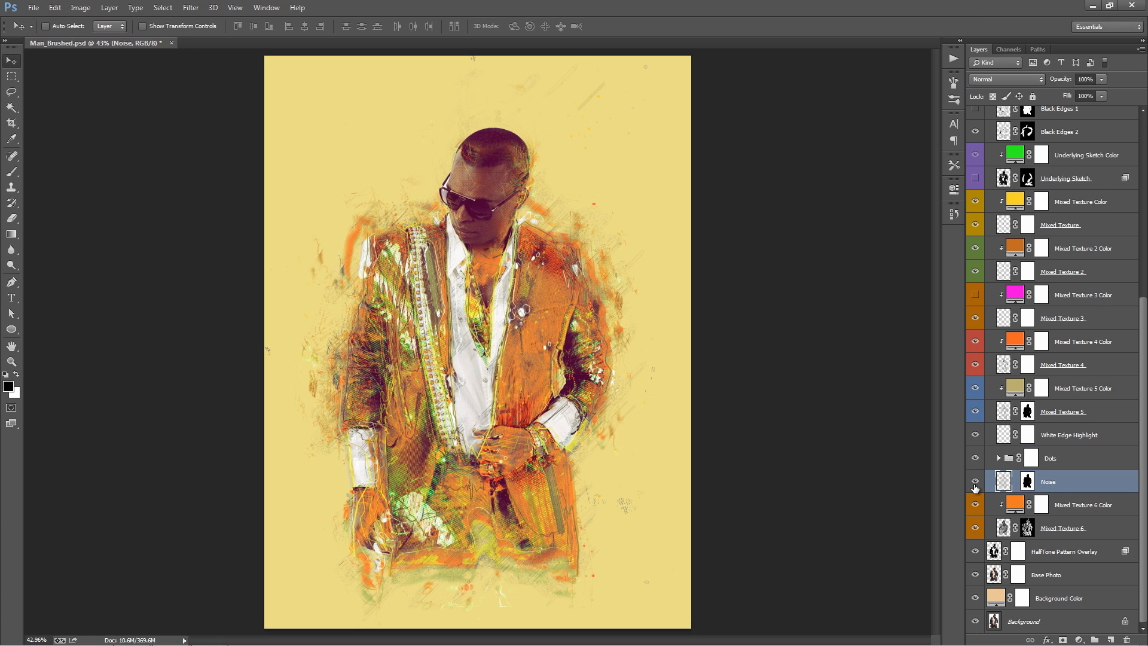
left_click(975, 485)
left_click(975, 485)
left_click(975, 482)
left_click(975, 481)
left_click(976, 481)
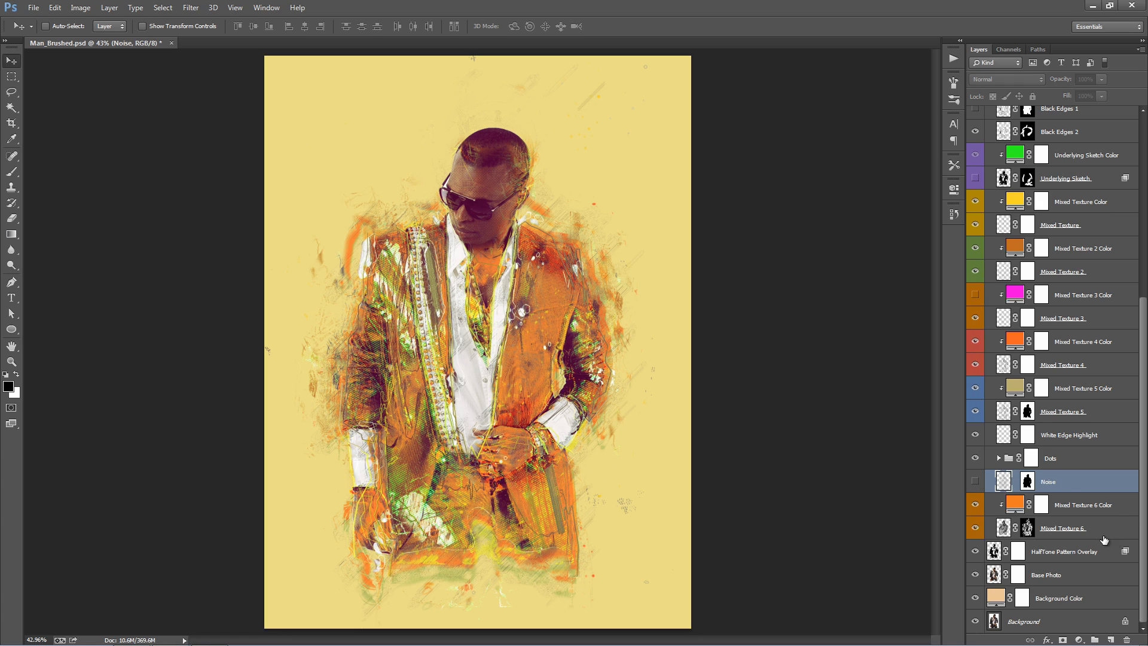
Toggle the Mixed Texture 6 layer to check its effect on the artwork, leaving it visible
left_click(1088, 526)
left_click(976, 528)
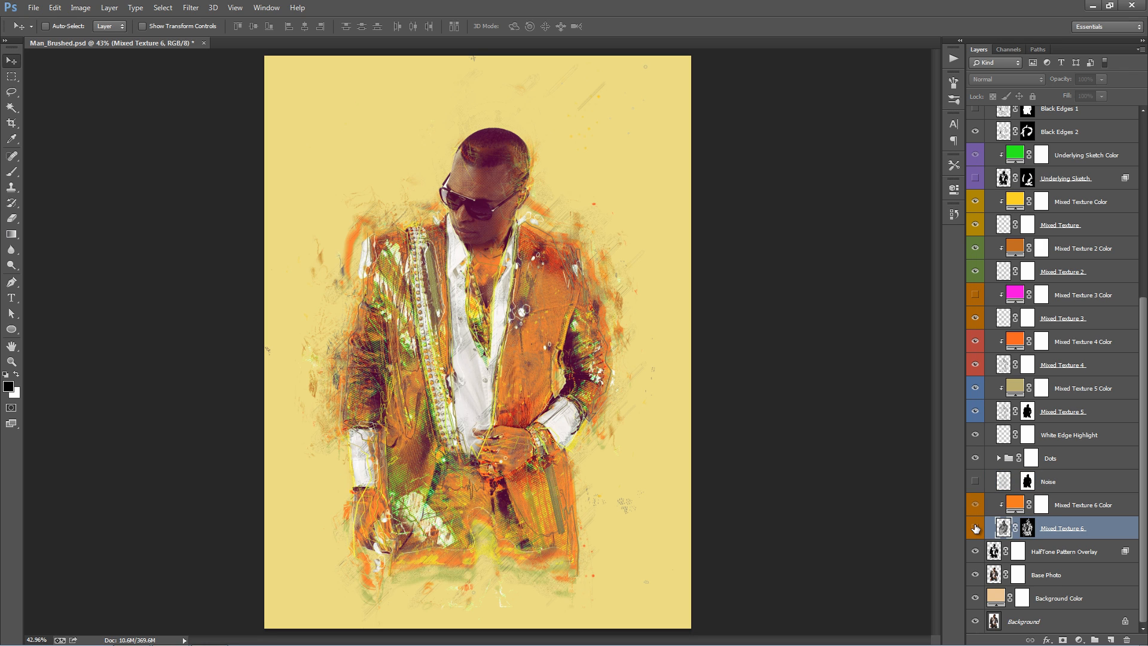
left_click(976, 528)
left_click(975, 528)
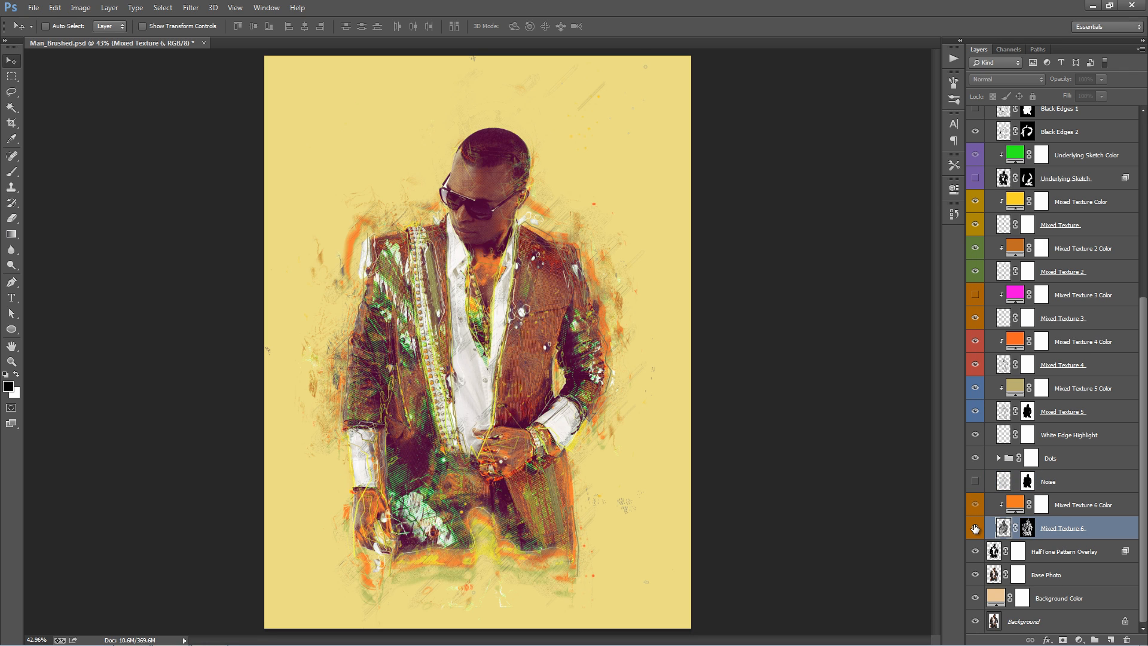
left_click(976, 528)
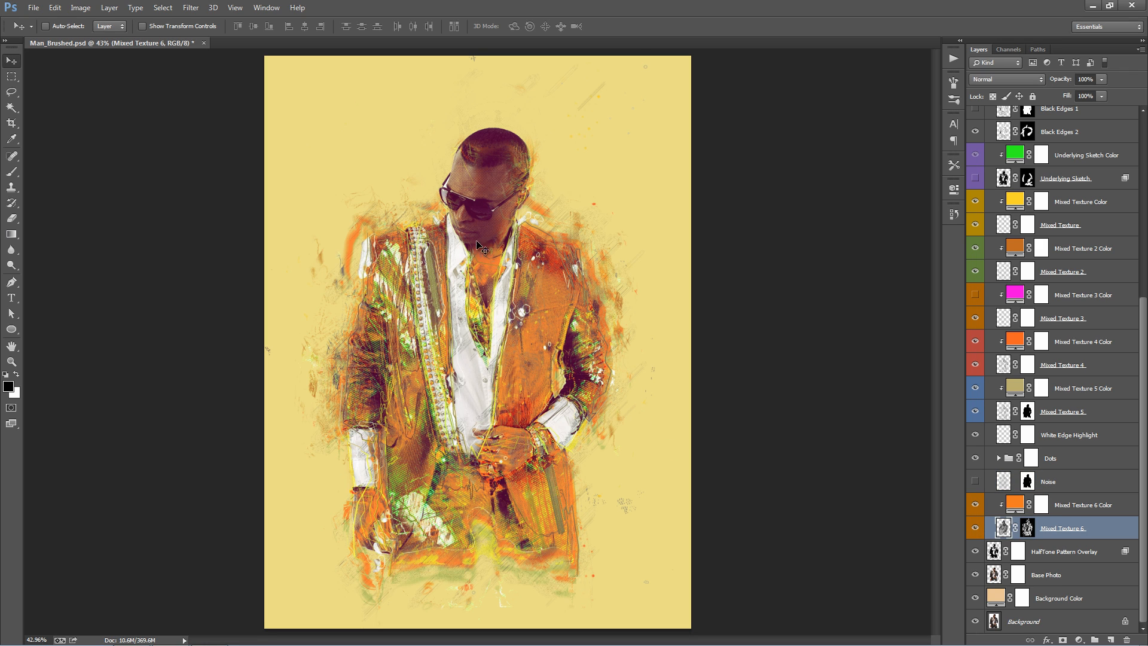
Try green (00f769), yellow (e3f700) and cyan (00e3f7) for the Mixed Texture 6 Color fill, and cancel the change
double_click(1015, 504)
left_click(978, 162)
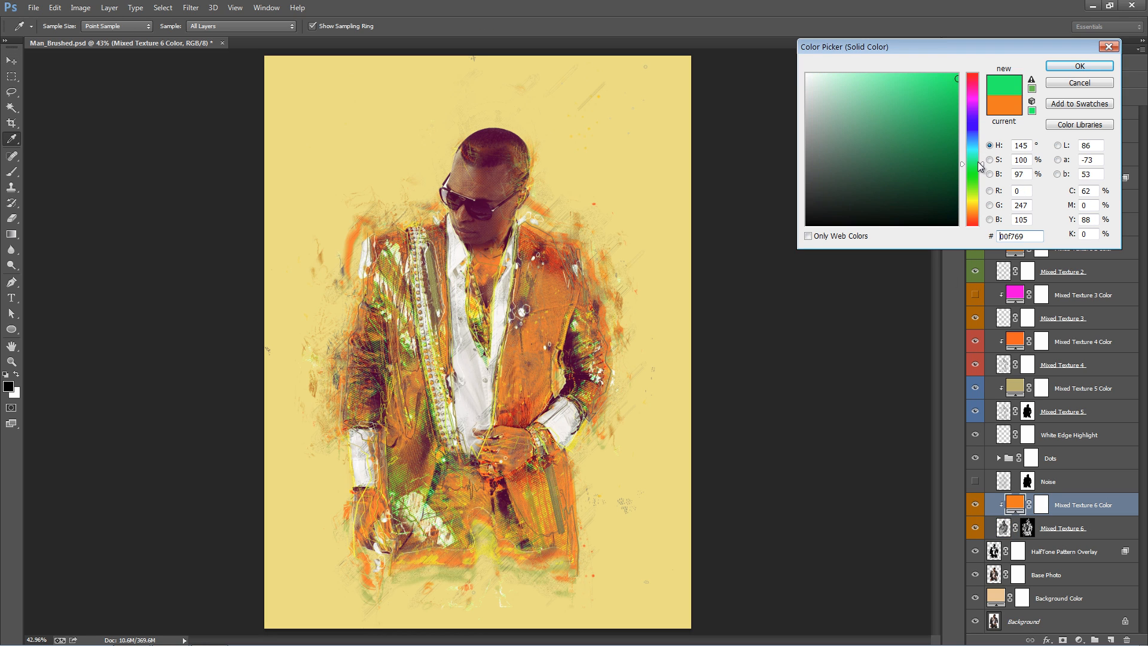
left_click(974, 199)
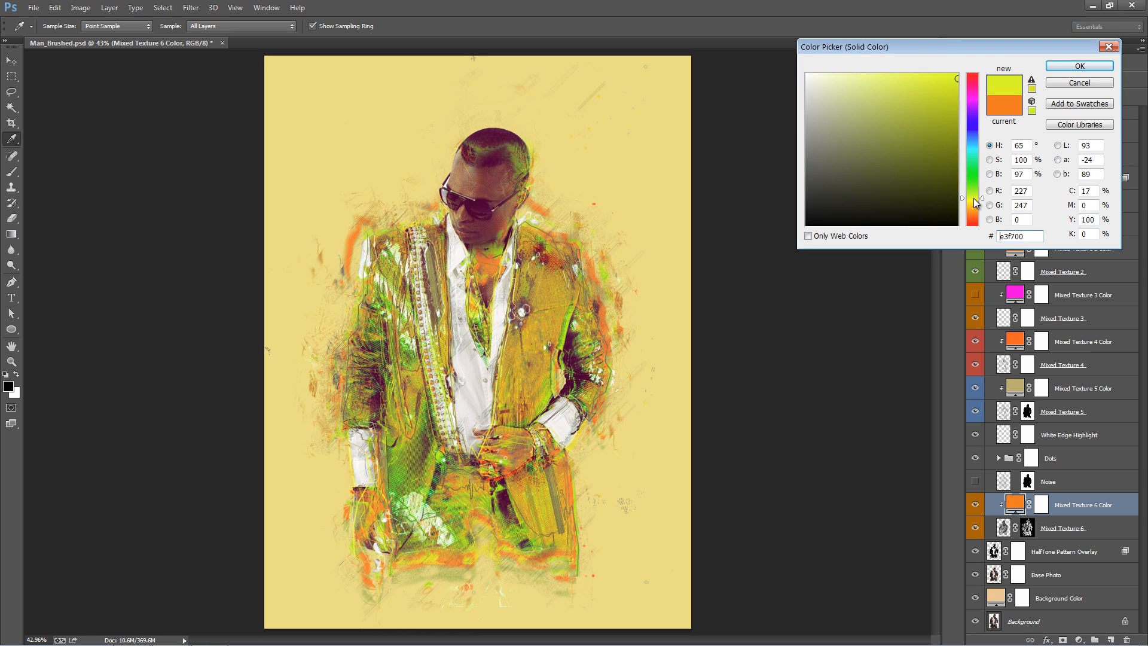
left_click(970, 147)
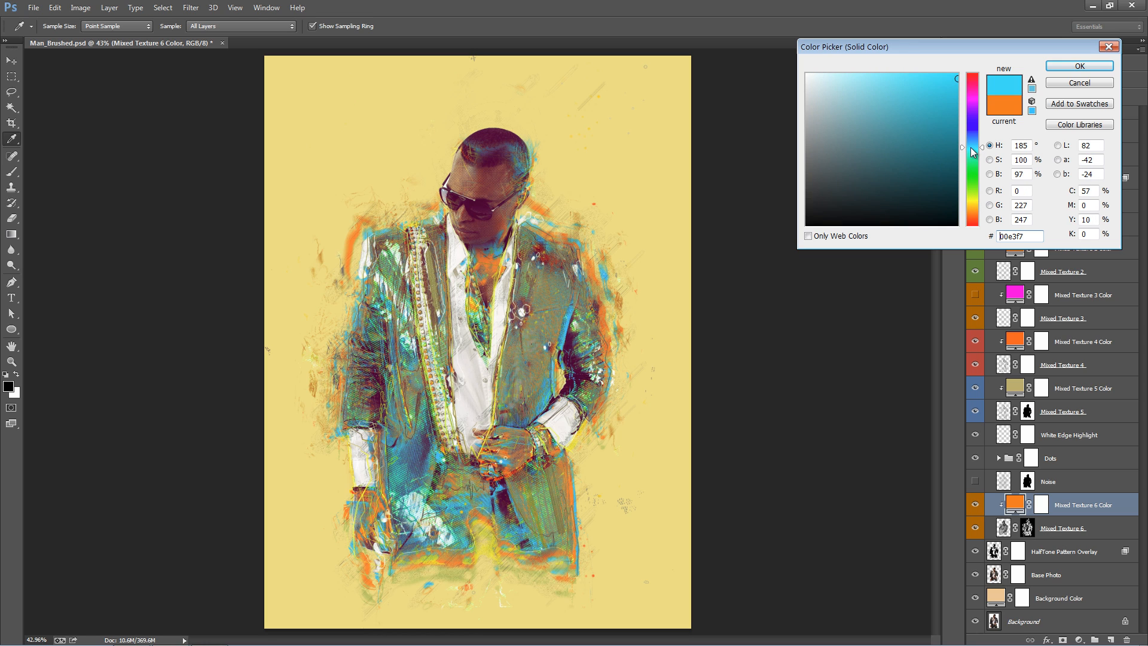
left_click(1085, 88)
key("v")
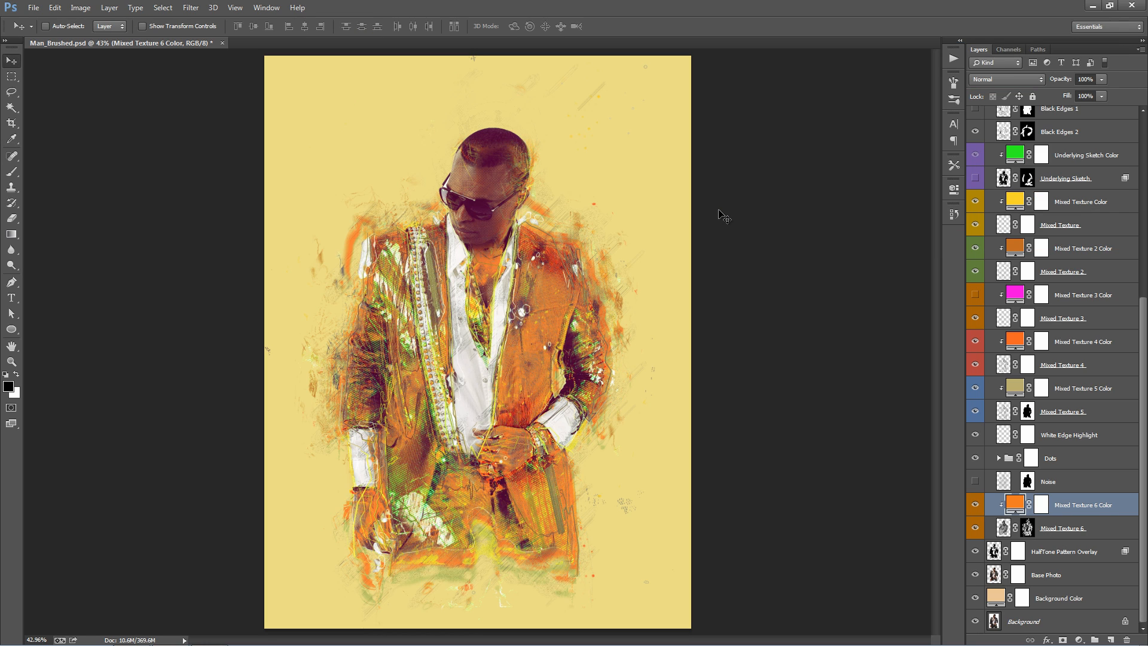
Collapse the Lively group and paint black on its mask over the stray marks along the canvas's upper edge and beside the man's hip
left_click(1079, 481)
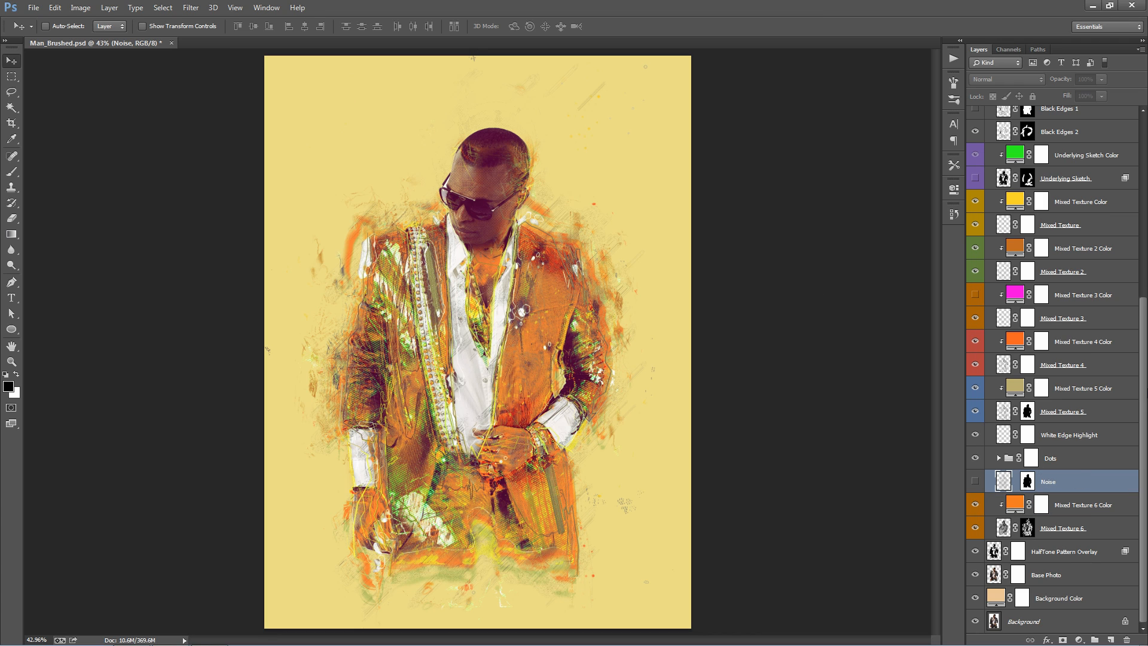
scroll(1144, 429, "up", 5)
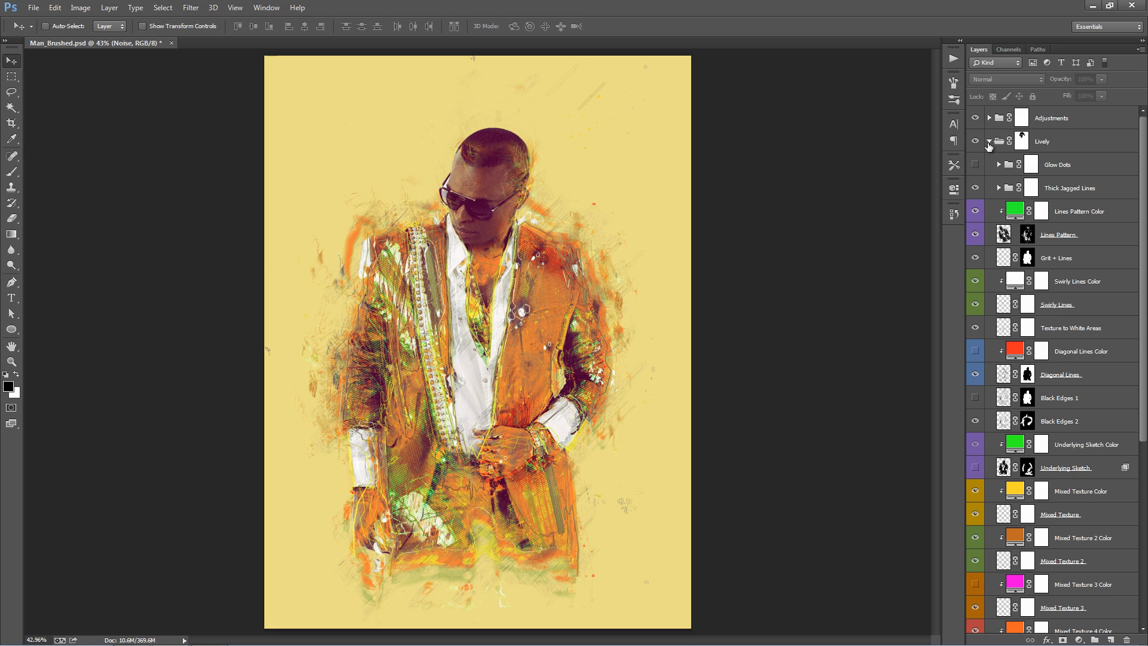
left_click(989, 141)
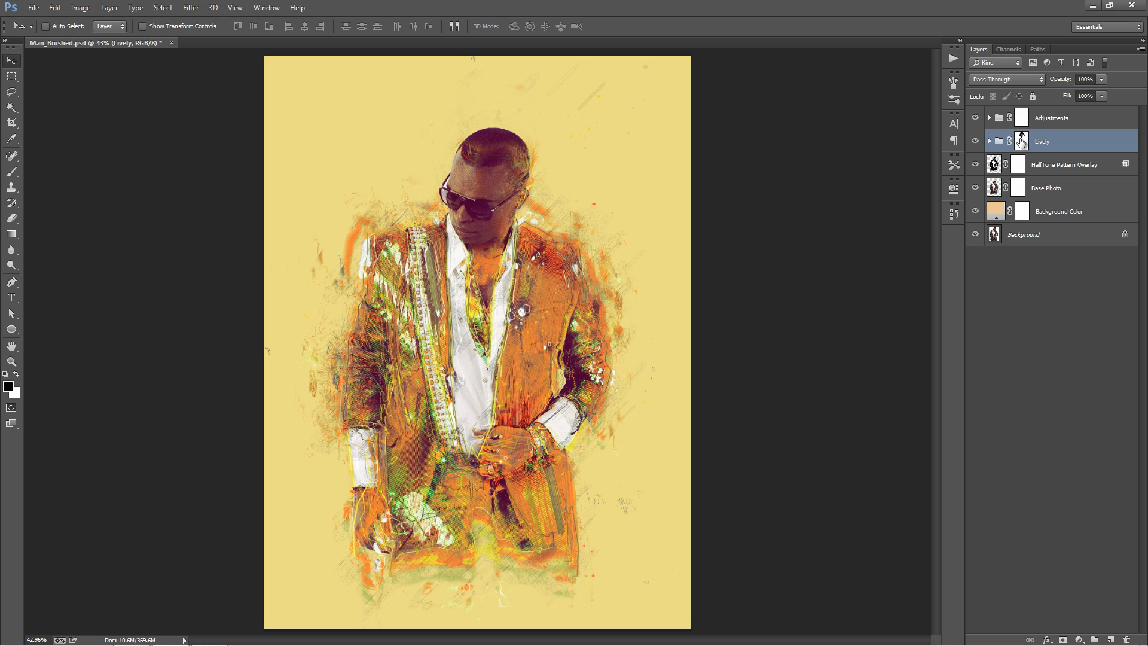
left_click(1022, 143)
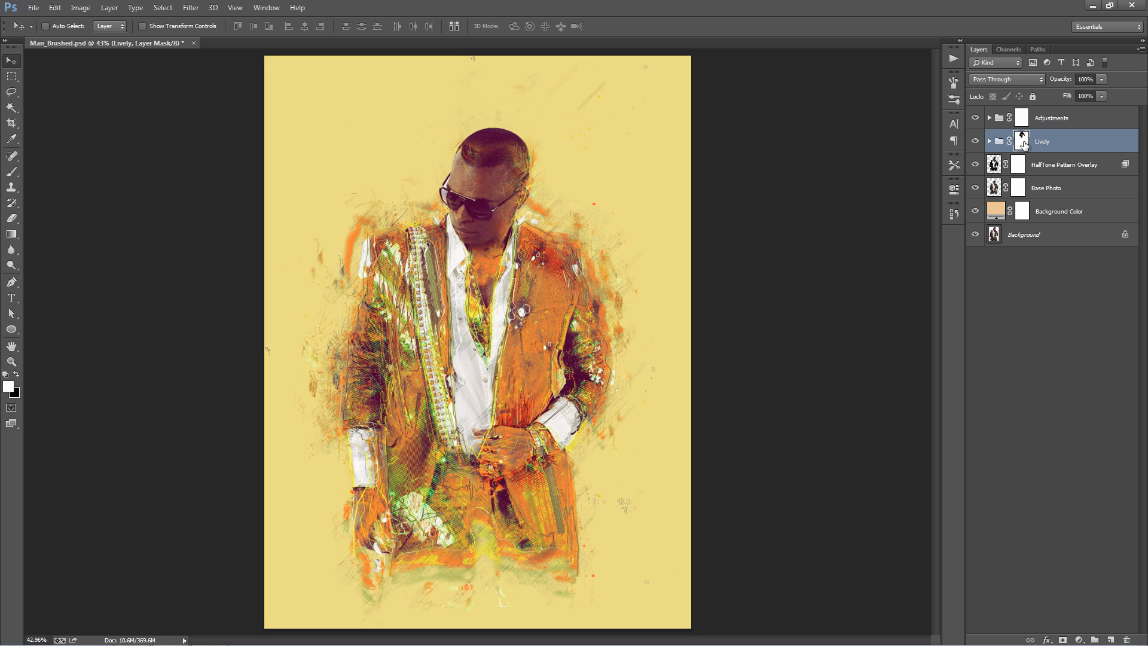
key("b")
key("x")
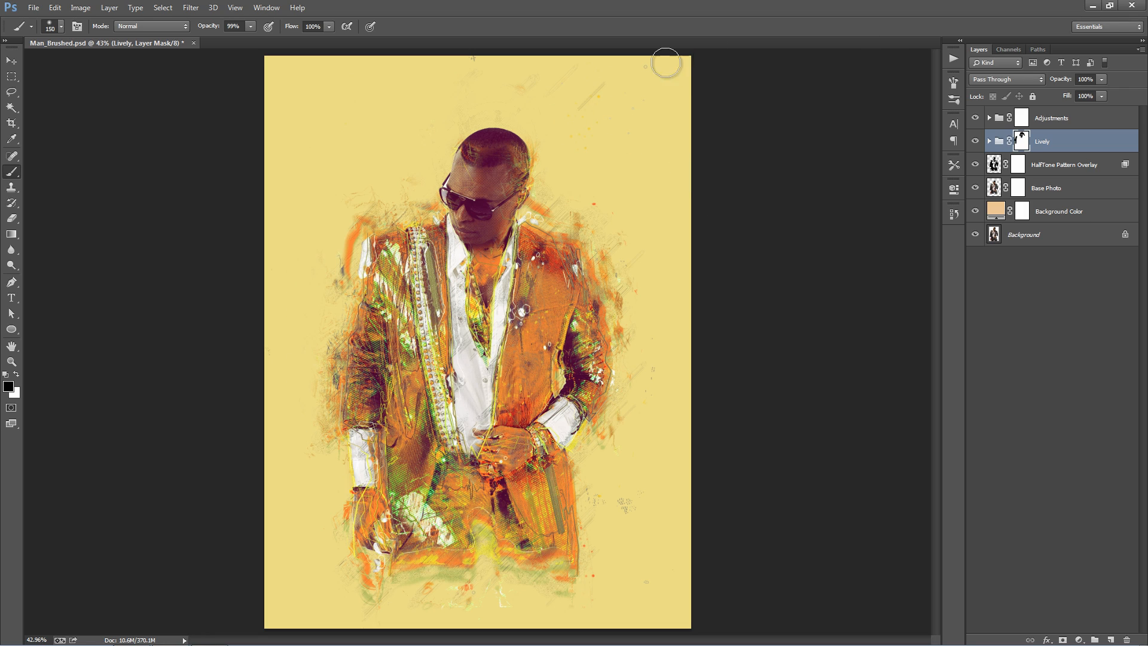
mouse_move(683, 76)
left_mouse_down()
mouse_move(586, 99)
mouse_move(647, 83)
mouse_move(633, 98)
mouse_move(589, 94)
mouse_move(514, 63)
mouse_move(407, 56)
left_mouse_up()
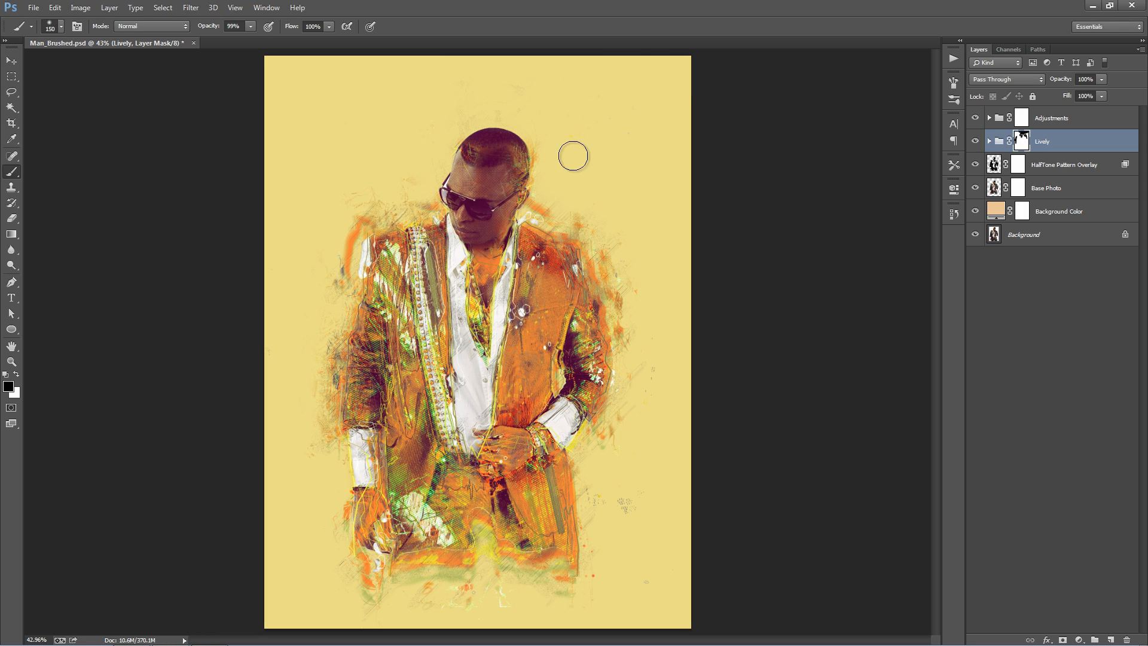
mouse_move(633, 479)
left_mouse_down()
mouse_move(604, 487)
mouse_move(601, 503)
mouse_move(616, 535)
left_mouse_up()
key("v")
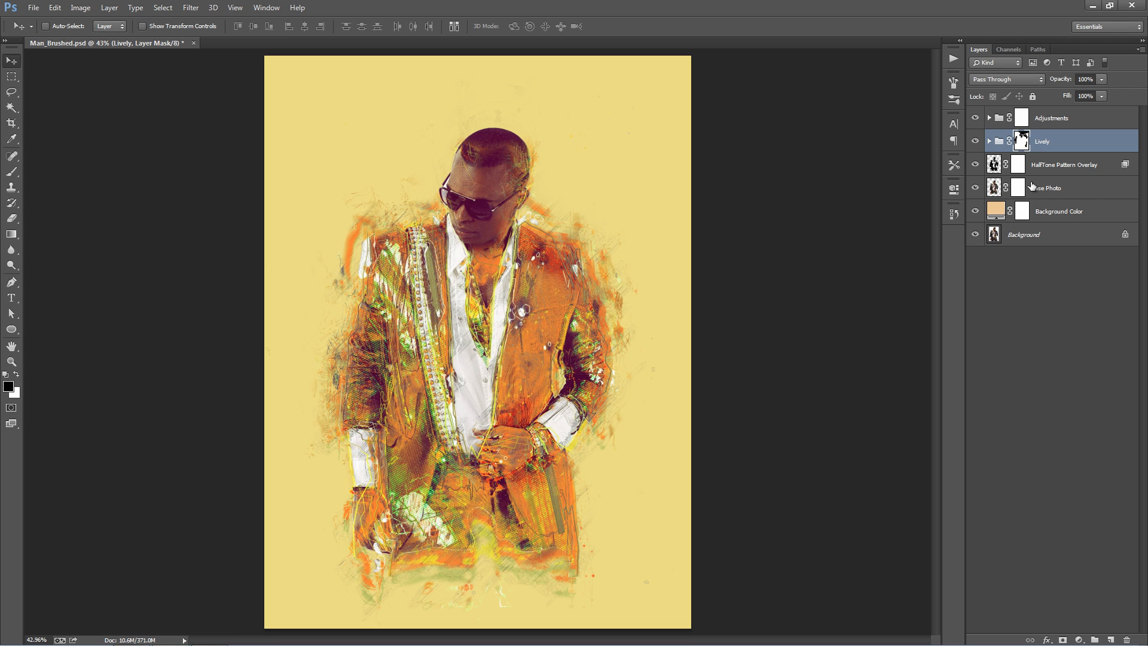
Toggle the Mixed Texture 6, Mixed Texture 5 and Mixed Texture 4 Color layers in the Lively group to check their effect, and collapse the group
left_click(991, 142)
scroll(1049, 426, "down", 3)
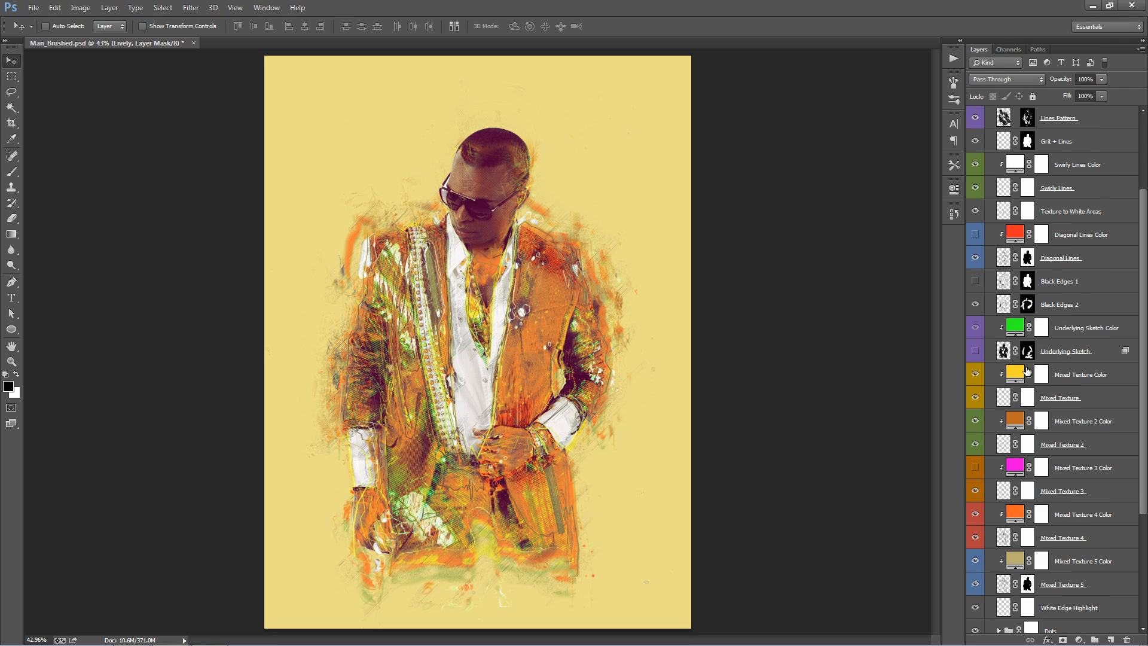
scroll(1048, 443, "down", 5)
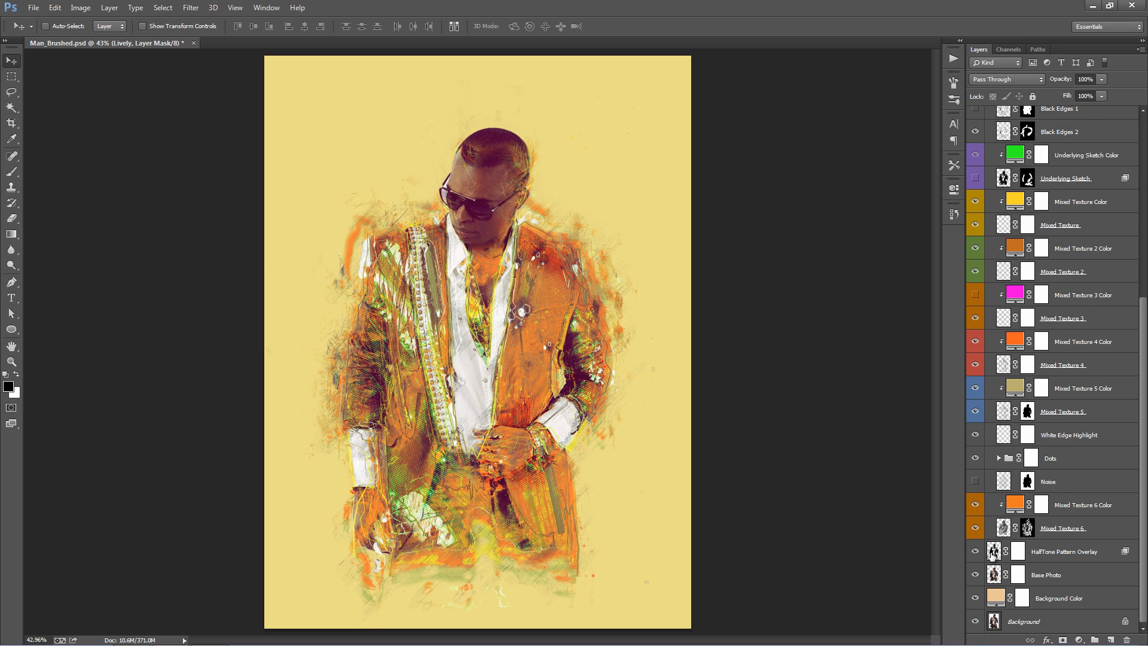
left_click(976, 529)
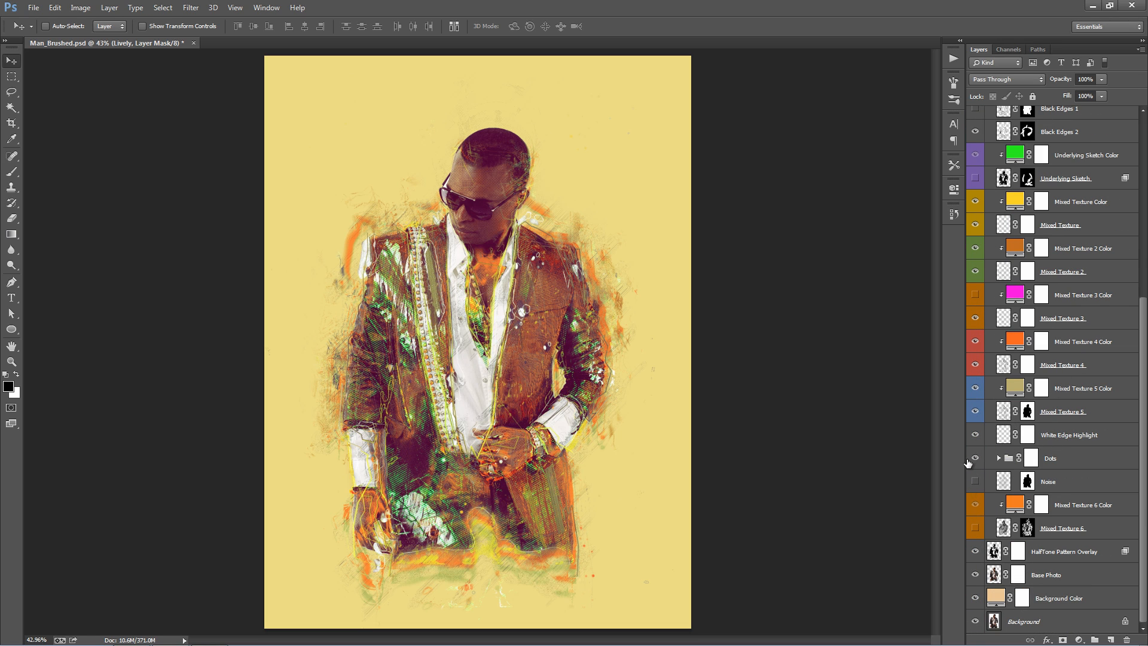
left_click(976, 412)
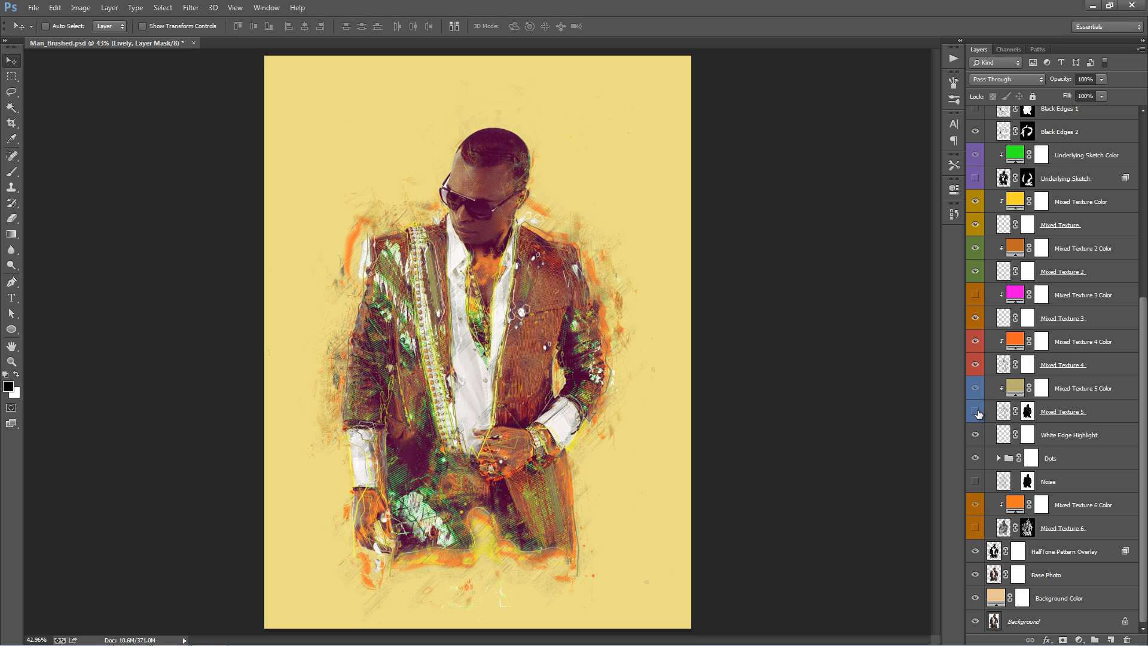
left_click(975, 342)
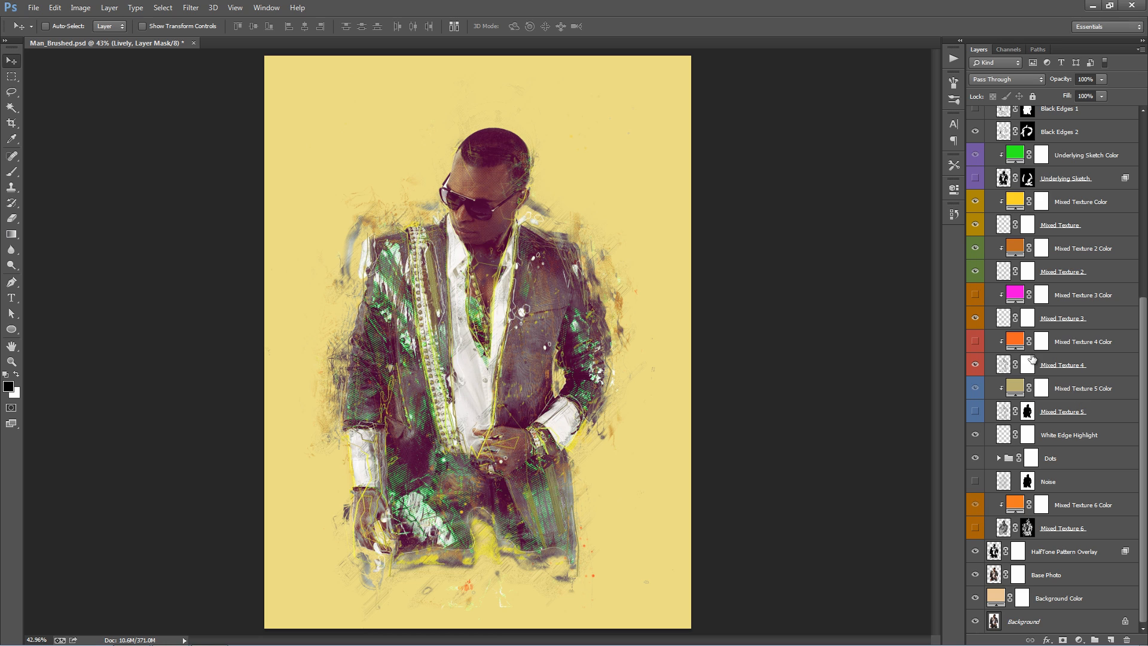
left_click(976, 339)
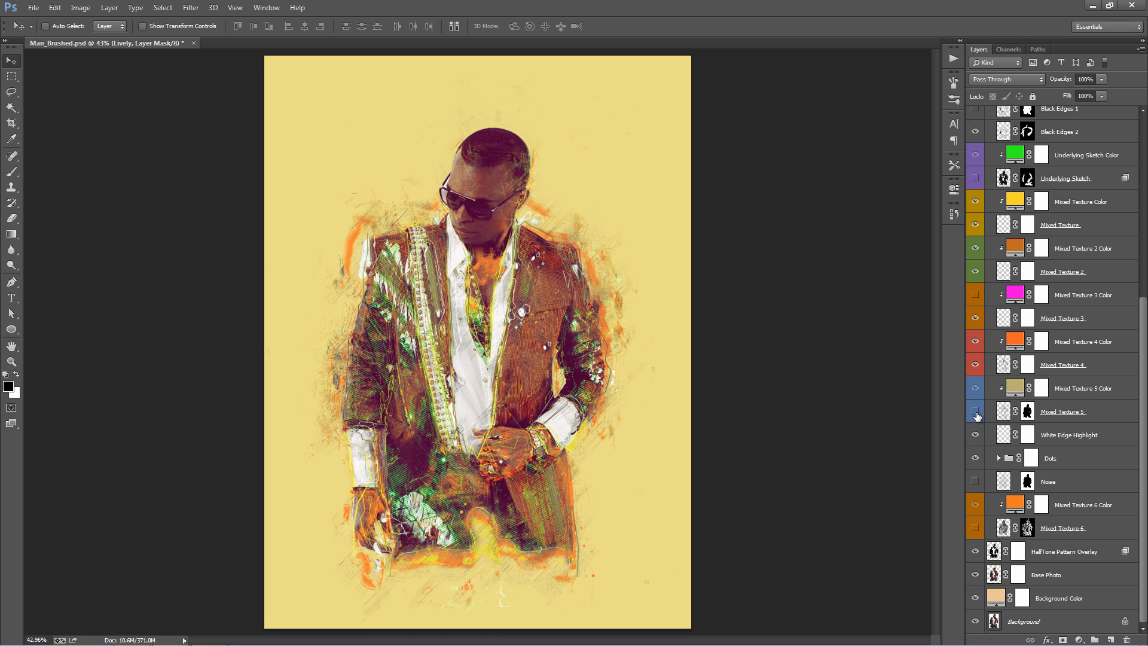
left_click(976, 412)
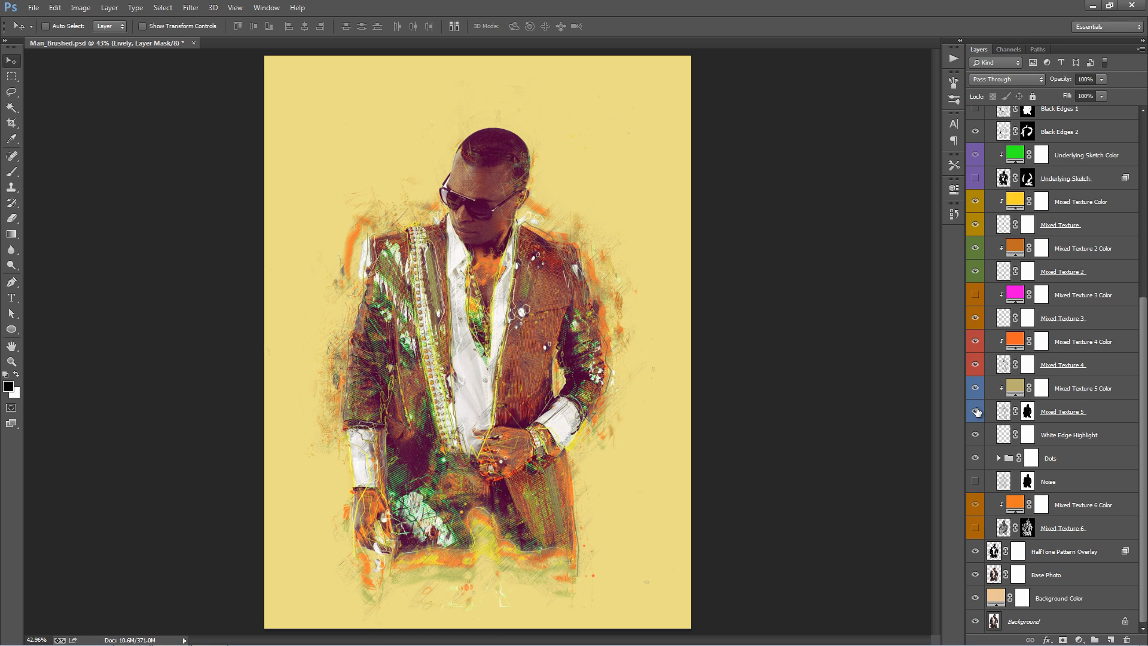
left_click(977, 526)
scroll(1017, 120, "up", 15)
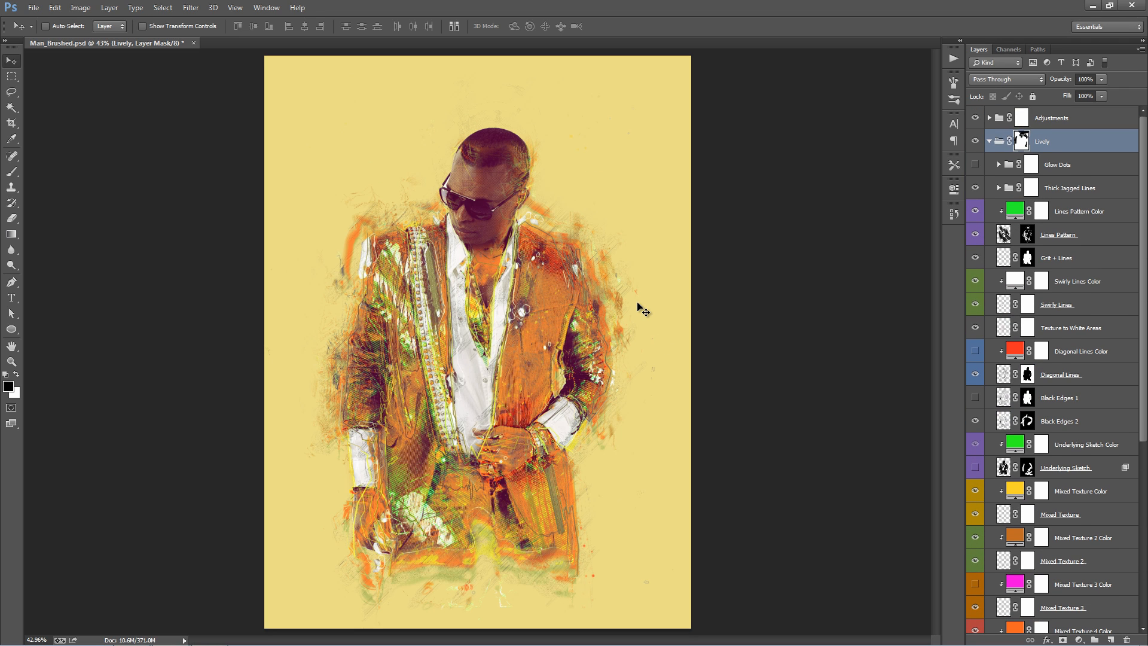
left_click(990, 142)
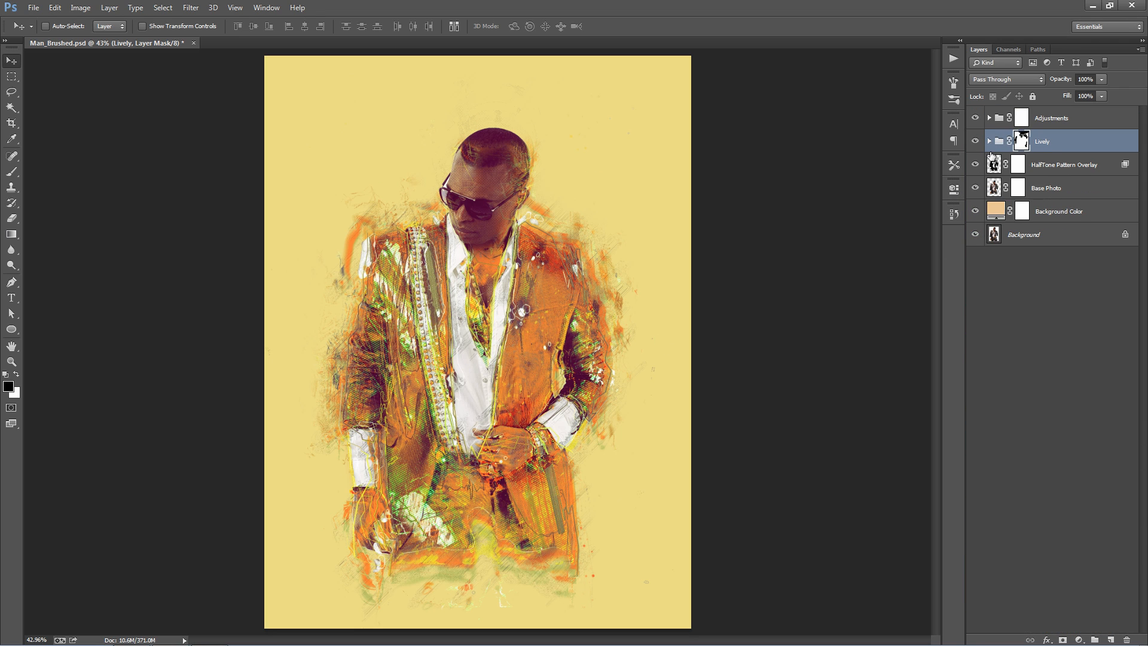
Run the Add Texture action from the Lively set and choose Texture1.jpg as the image to place
left_click(953, 59)
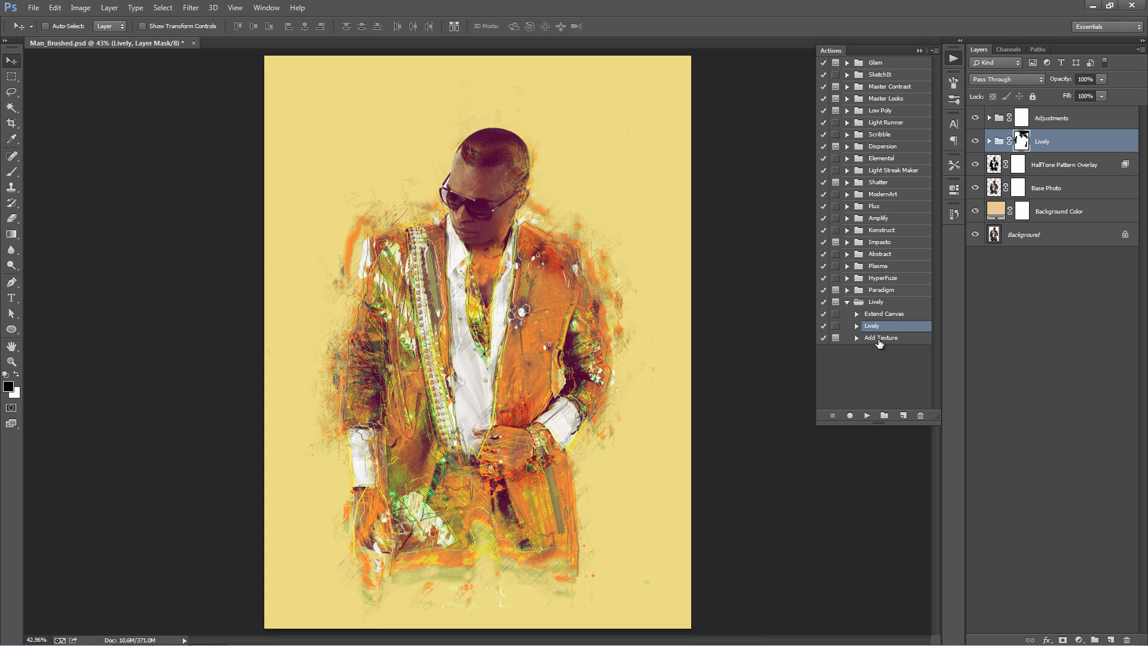
left_click(879, 338)
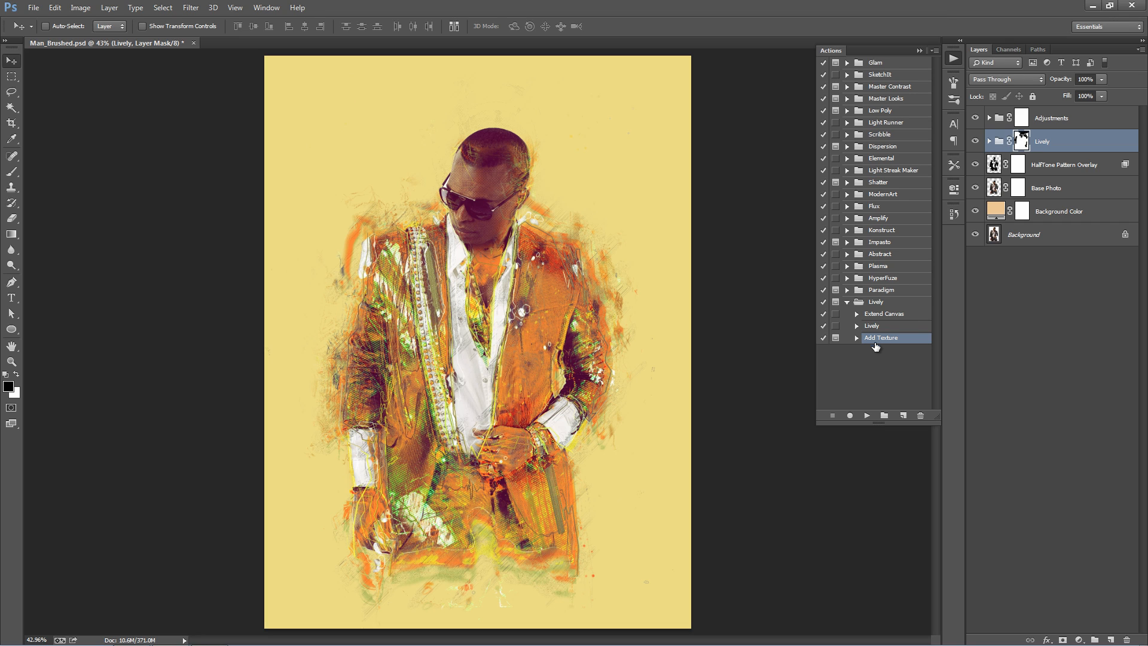
left_click(866, 417)
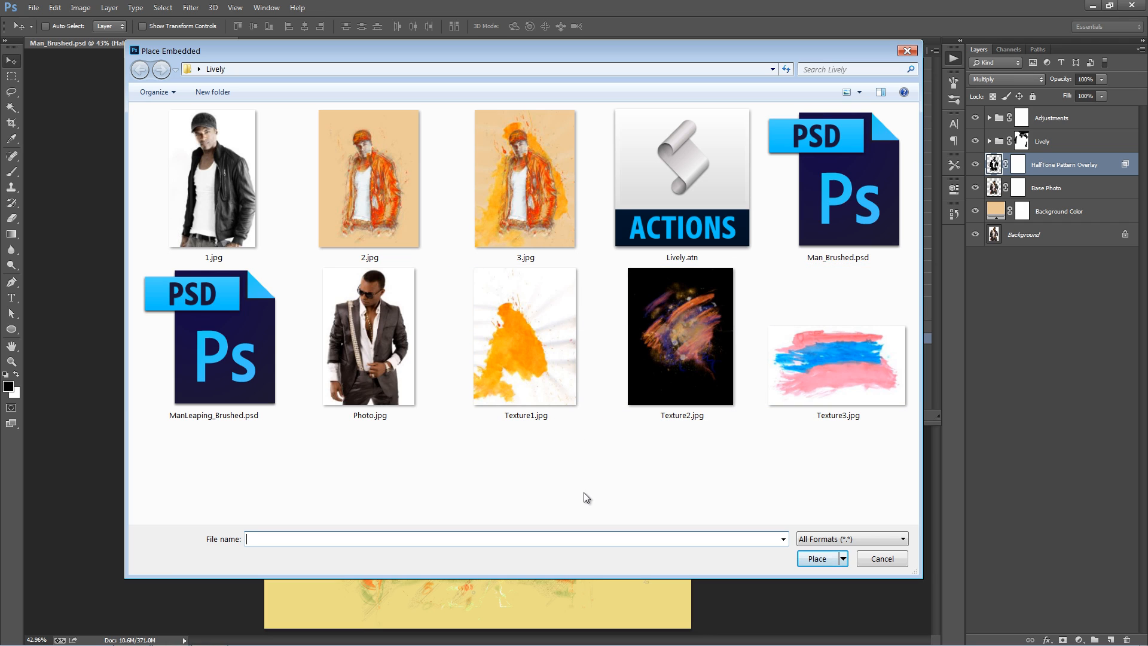
double_click(530, 360)
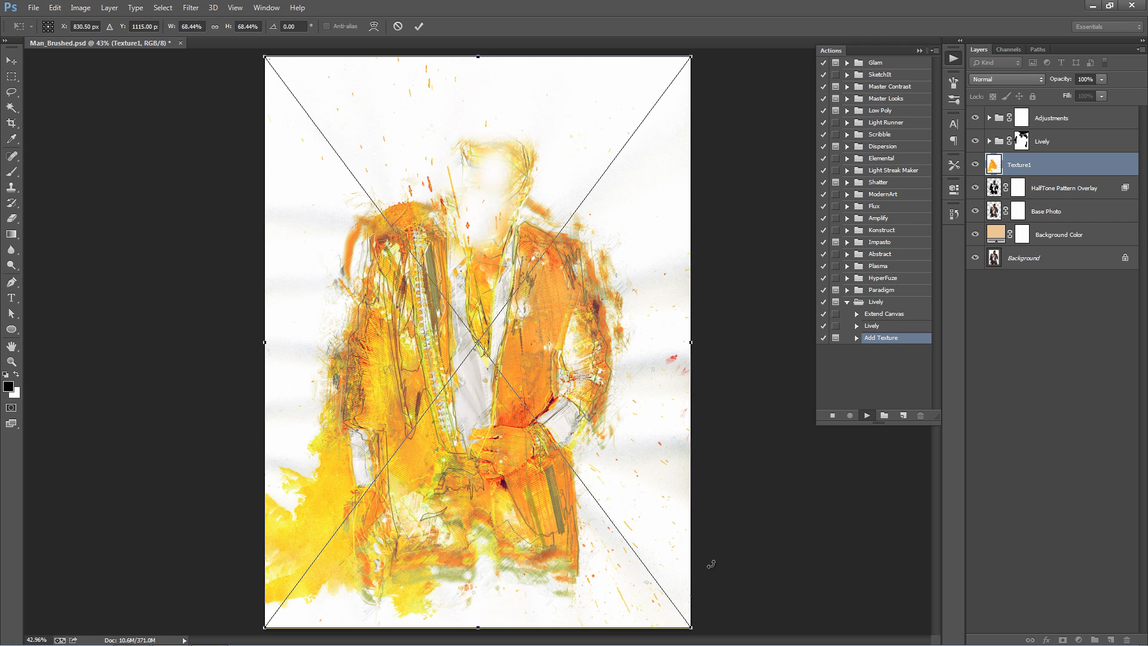
Enlarge the placed texture to about 86%, shift it up and right so the orange paint surrounds the man's head and body, and commit the placement
key("ctrl+minus")
key("ctrl+minus")
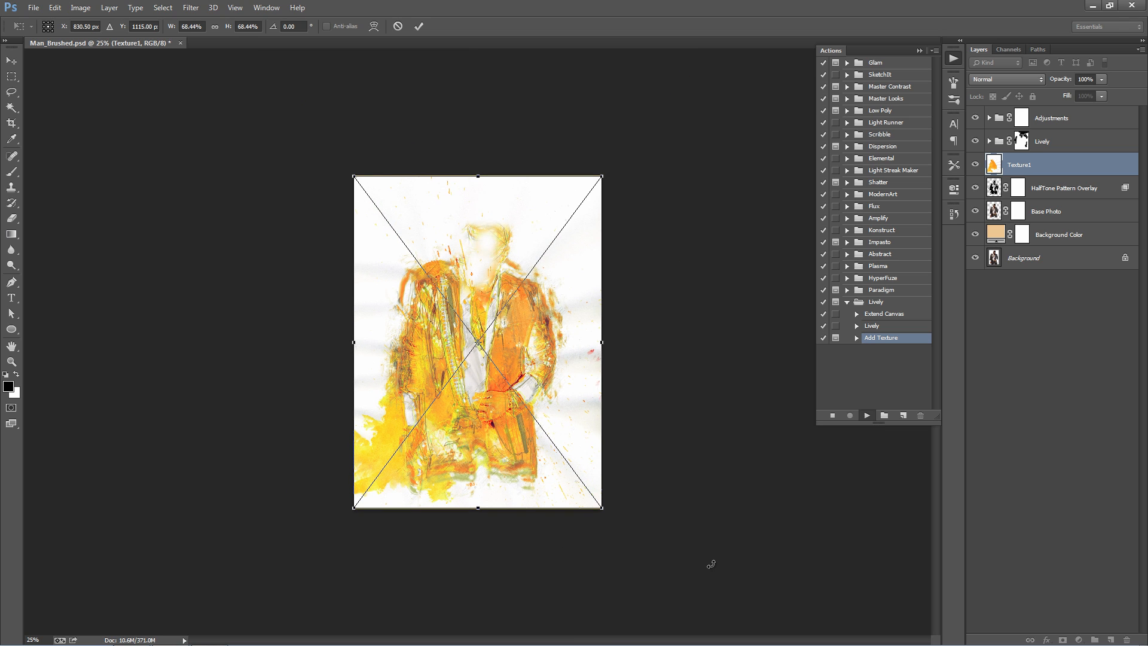
left_click_drag(606, 173, 639, 133)
left_click_drag(528, 238, 547, 206)
left_click_drag(492, 237, 498, 233)
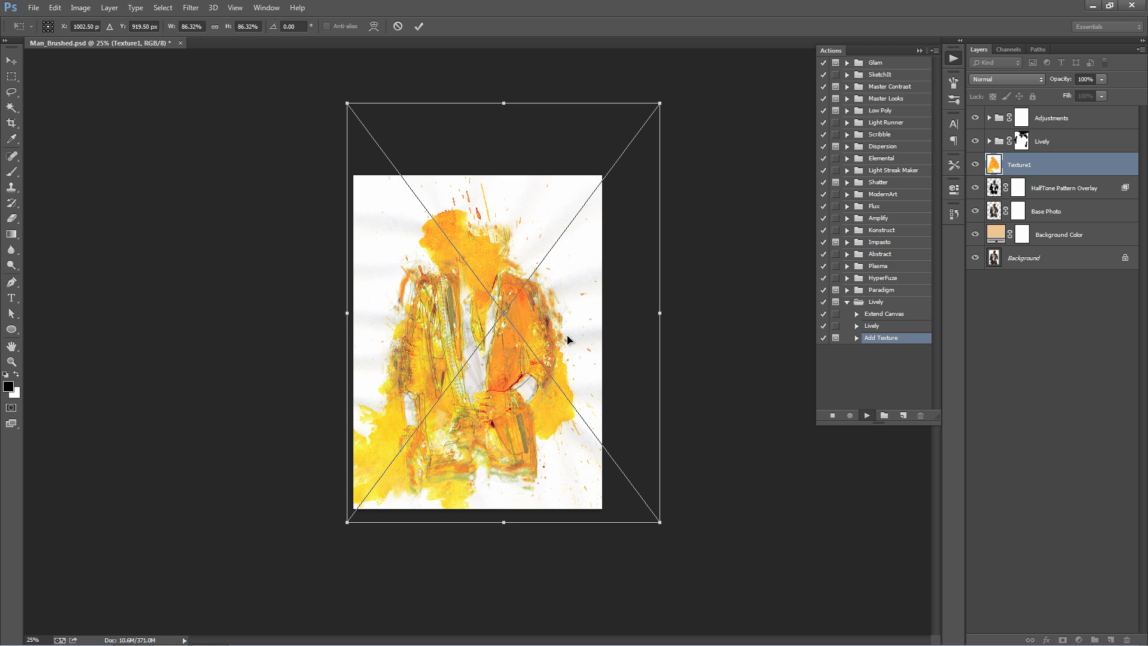
key("Return")
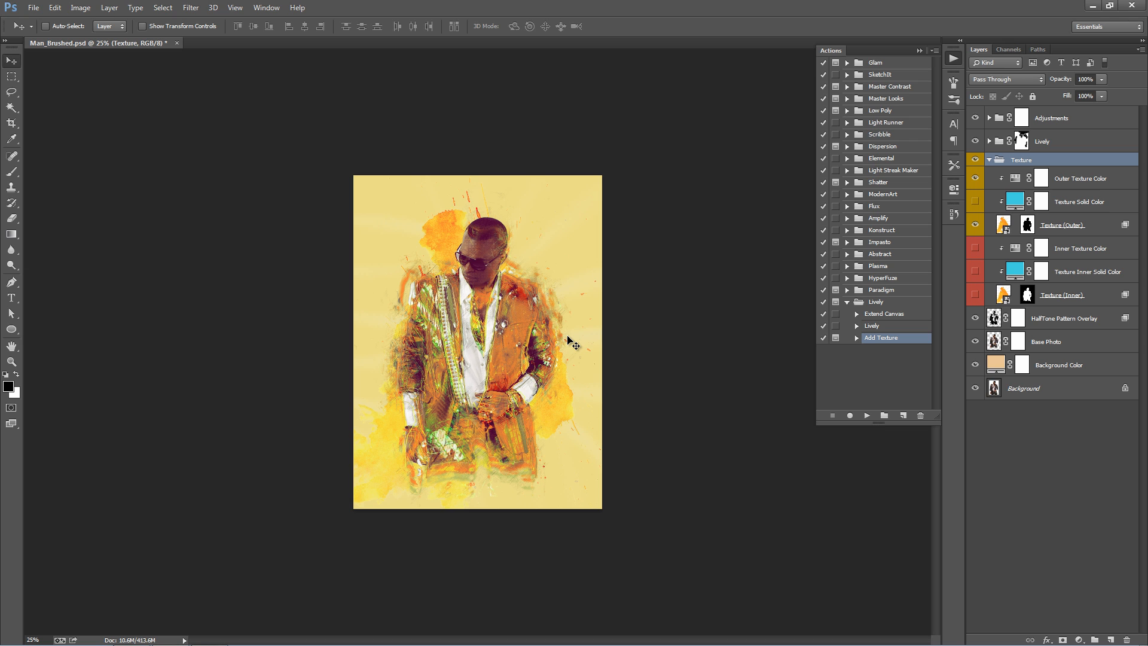
Collapse the Texture group and toggle its visibility to check the texture's effect on the artwork
key("ctrl+plus")
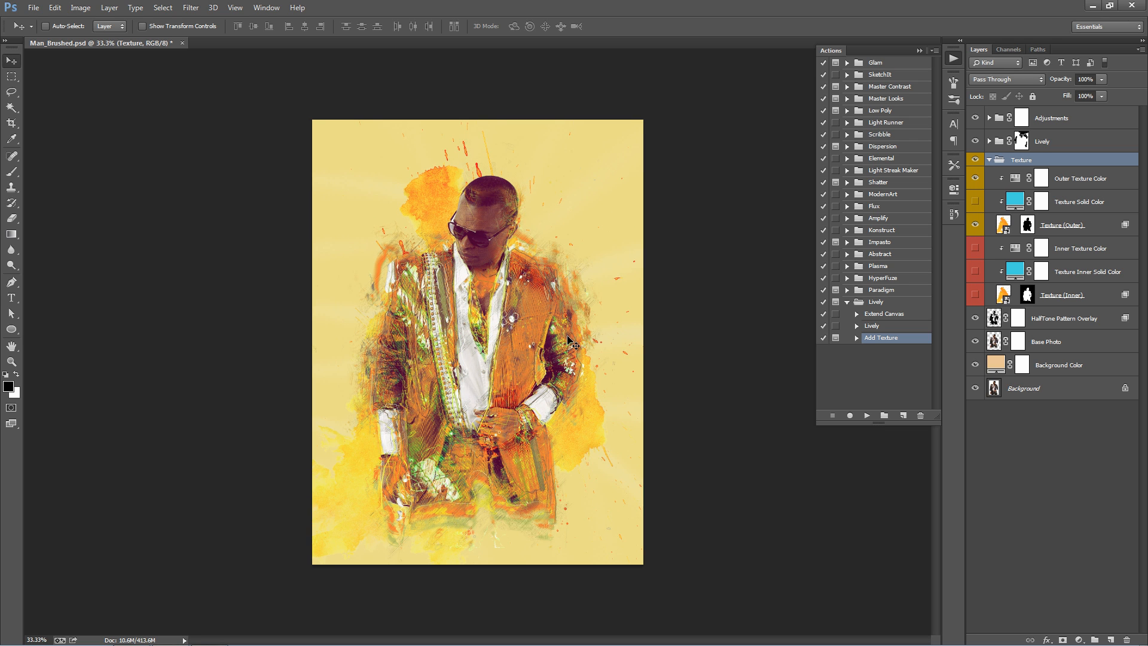
key("ctrl+plus")
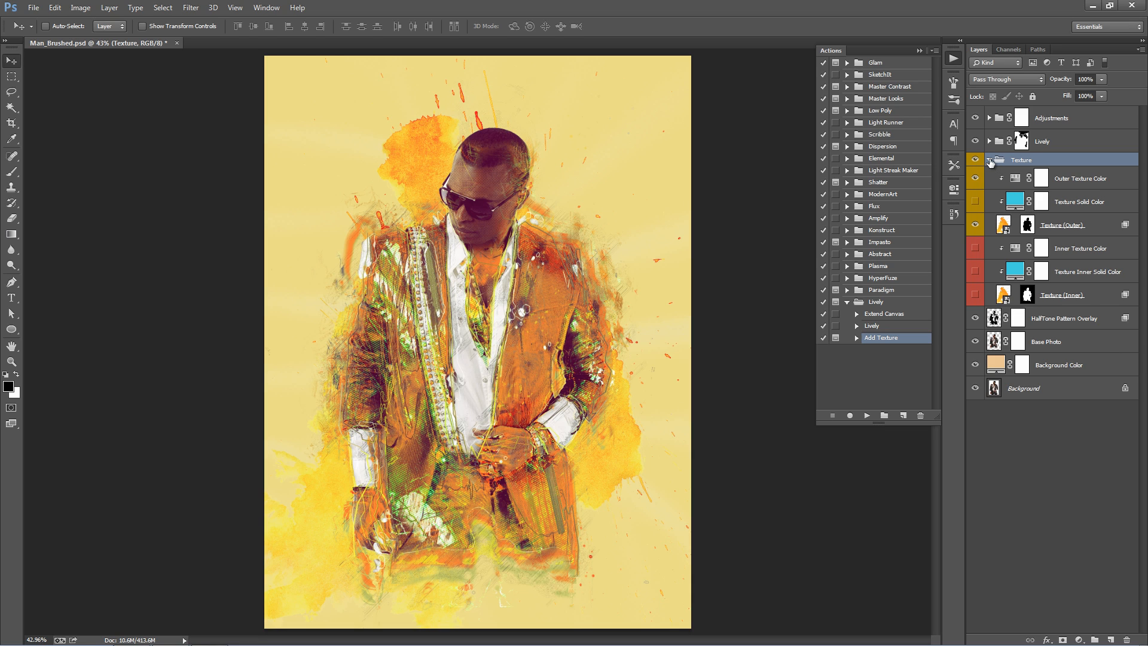
left_click(990, 160)
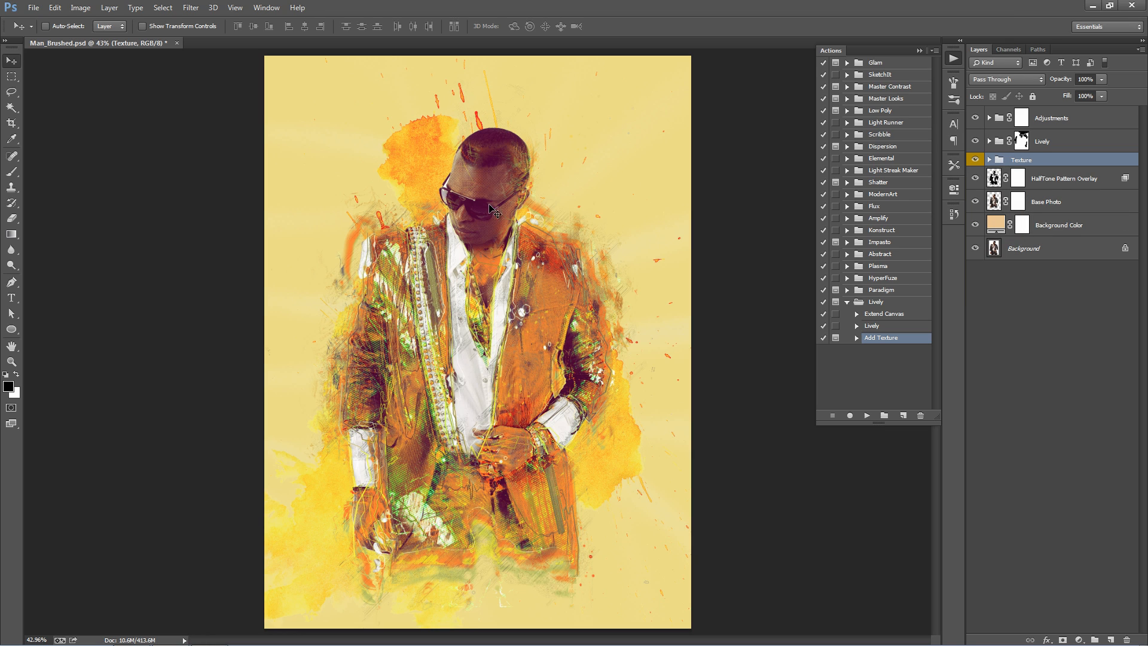
left_click(976, 160)
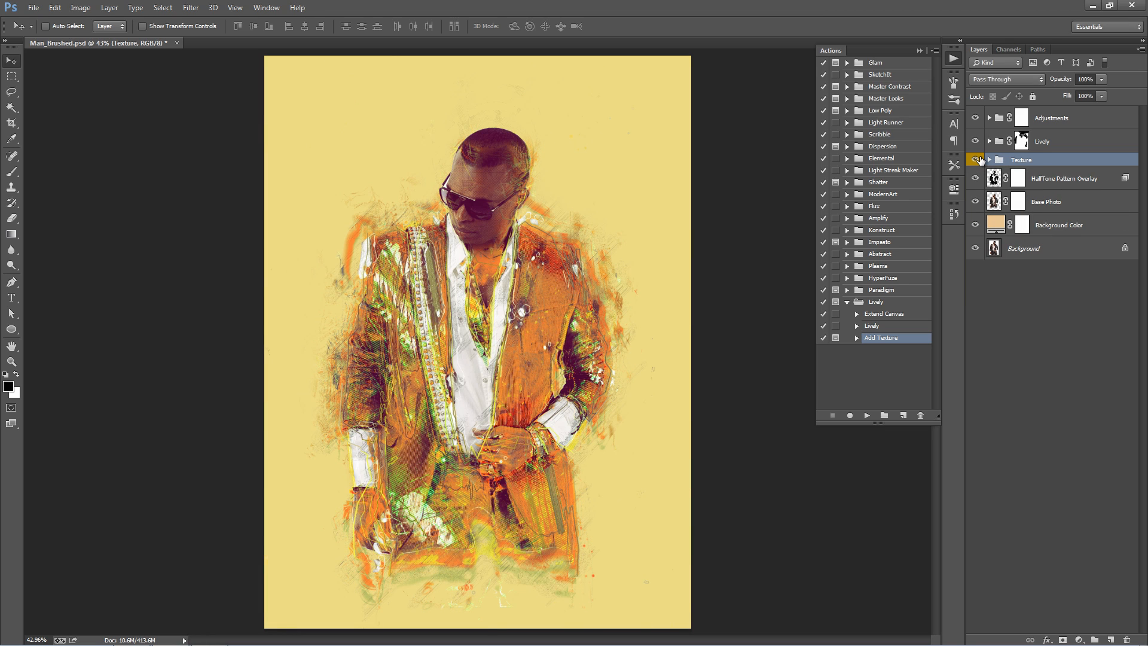
Toggle the Texture group's visibility to compare the artwork with and without the texture
left_click(977, 160)
left_click(977, 160)
left_click(976, 160)
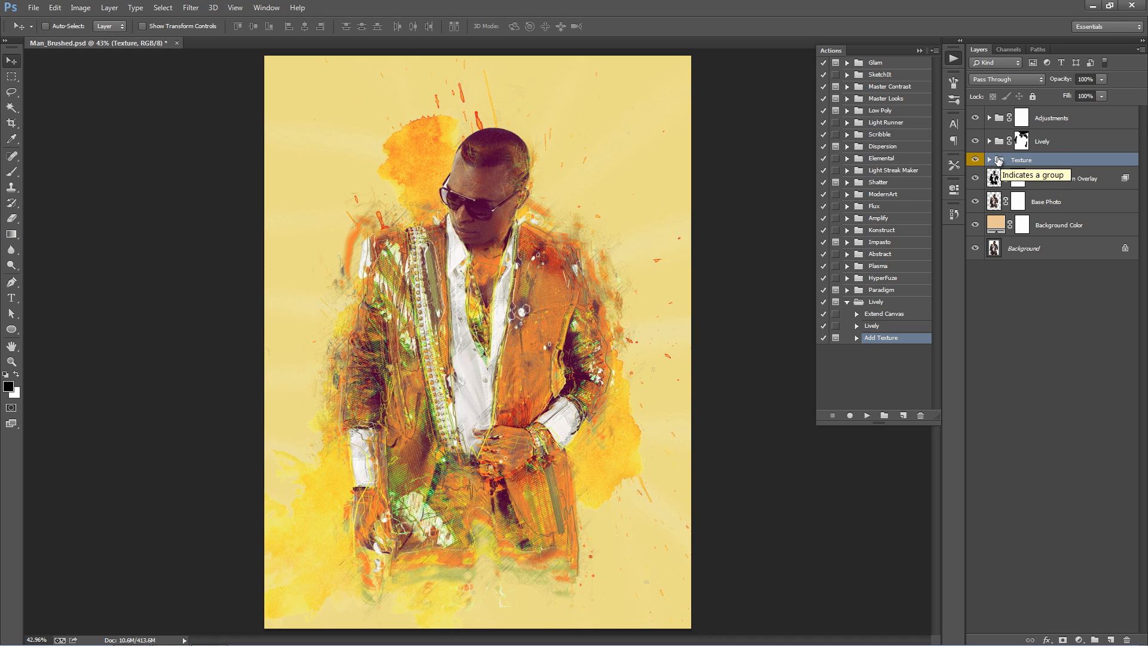
Change the Background Color fill layer to light grey d2d2d2
left_click(1057, 229)
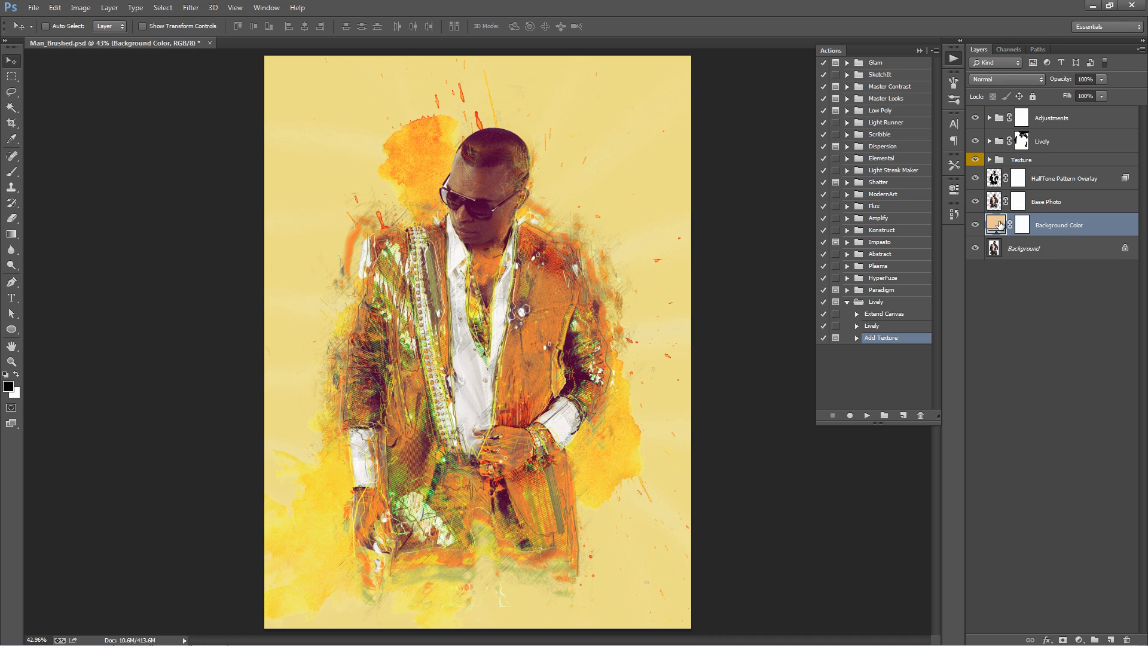
left_click(975, 226)
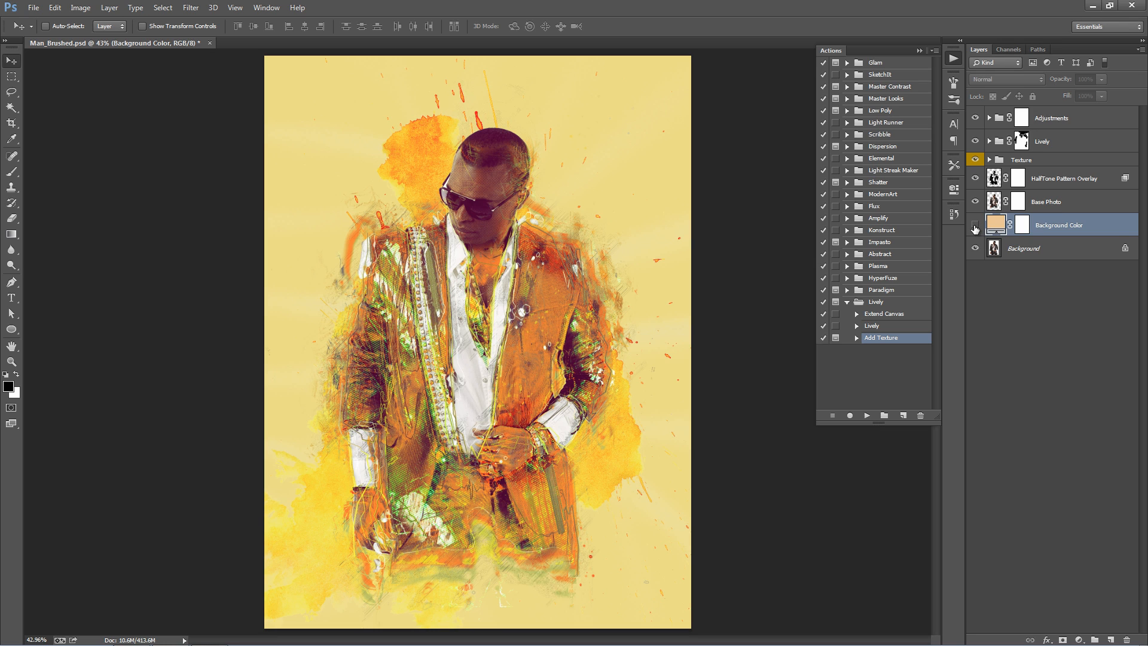
left_click(975, 226)
double_click(995, 224)
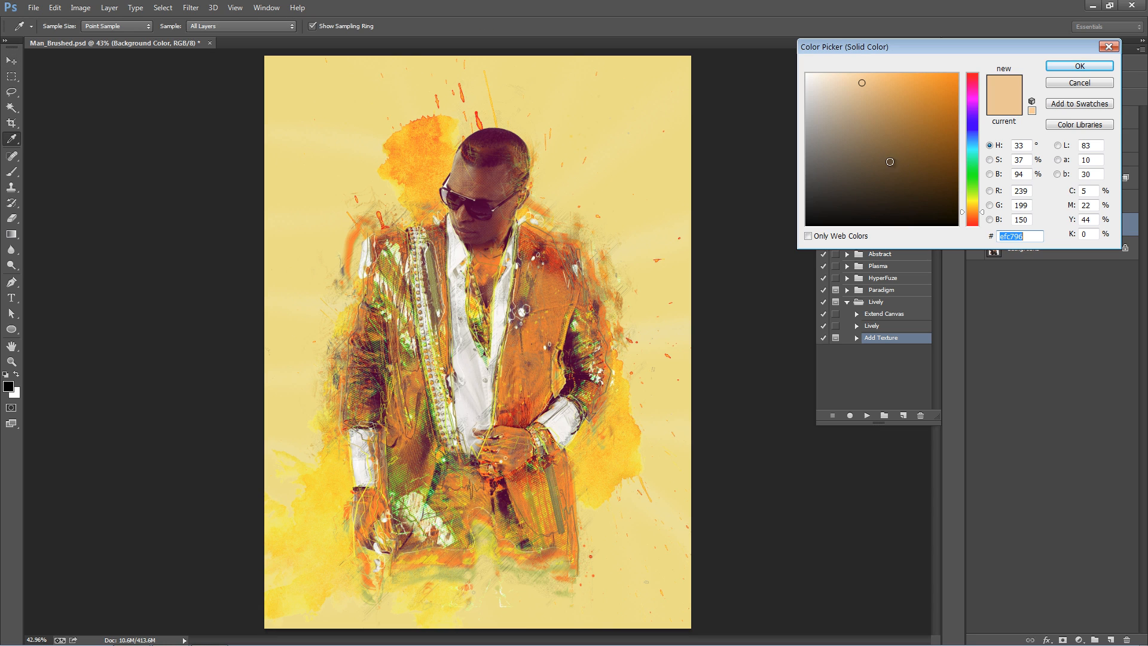
left_click_drag(879, 106, 805, 102)
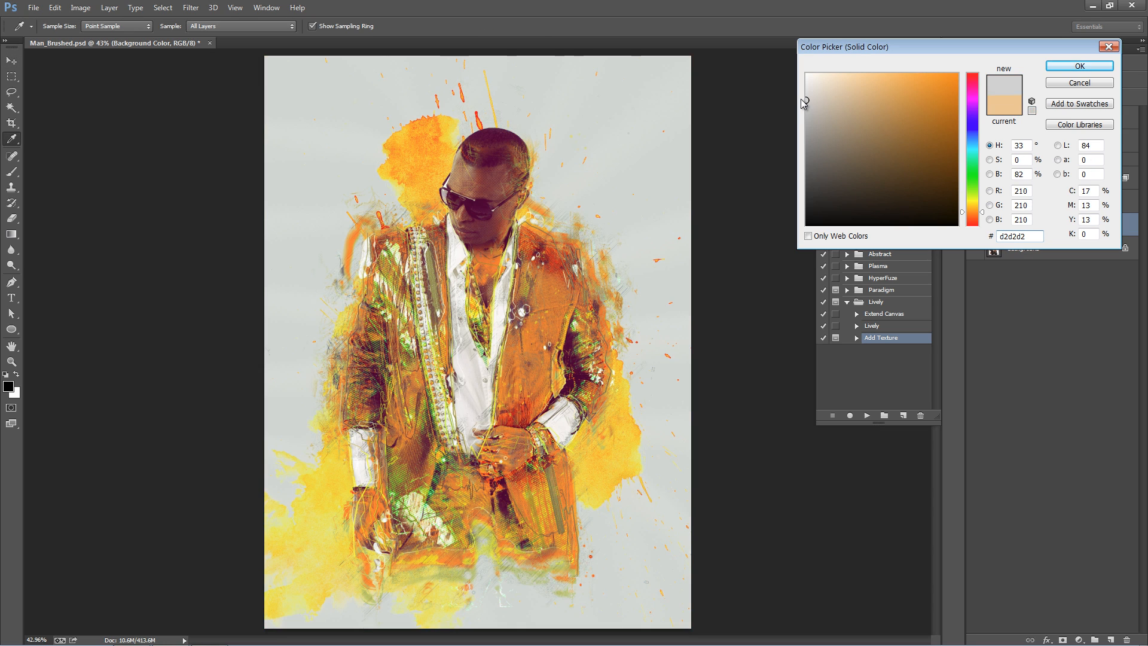
left_click(1077, 68)
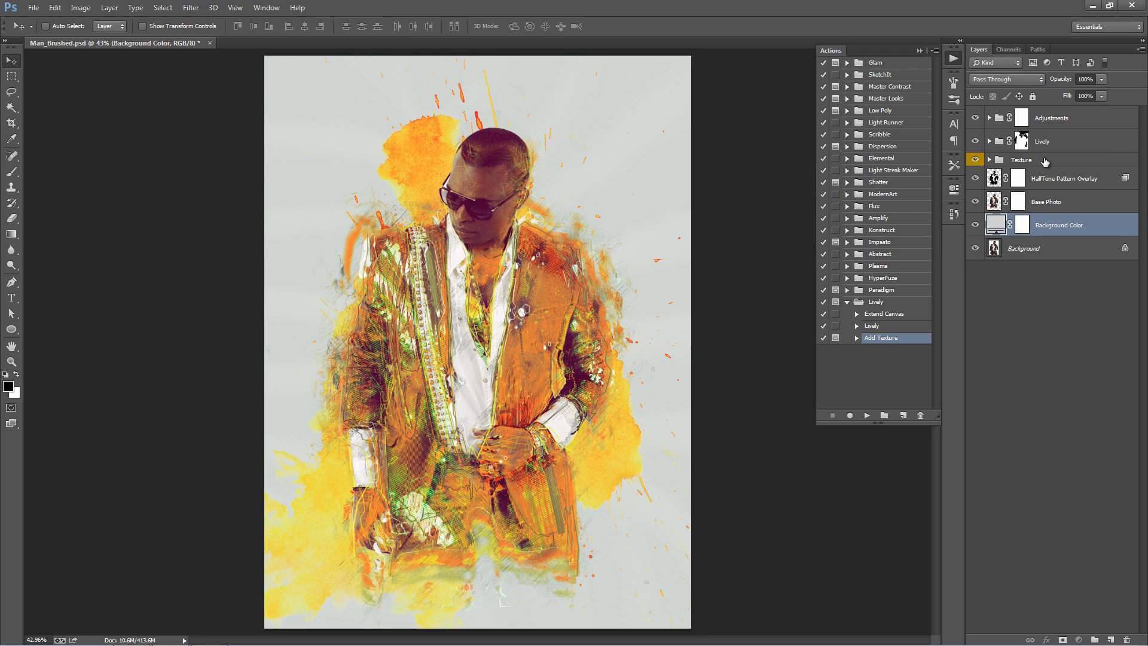
Expand the Texture group and move the Texture (Outer) layer slightly upward behind the man
left_click(1045, 160)
left_click(989, 160)
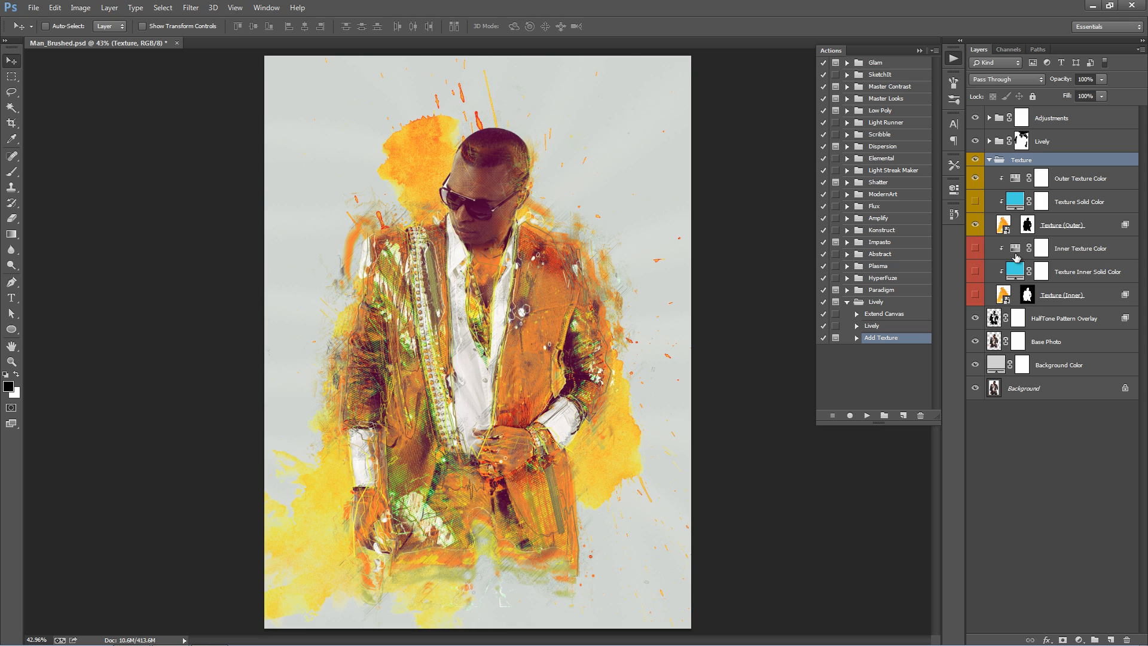
left_click(1064, 231)
mouse_move(549, 230)
left_mouse_down()
mouse_move(546, 199)
mouse_move(542, 210)
left_mouse_up()
left_click_drag(544, 213, 546, 214)
key("ctrl+t")
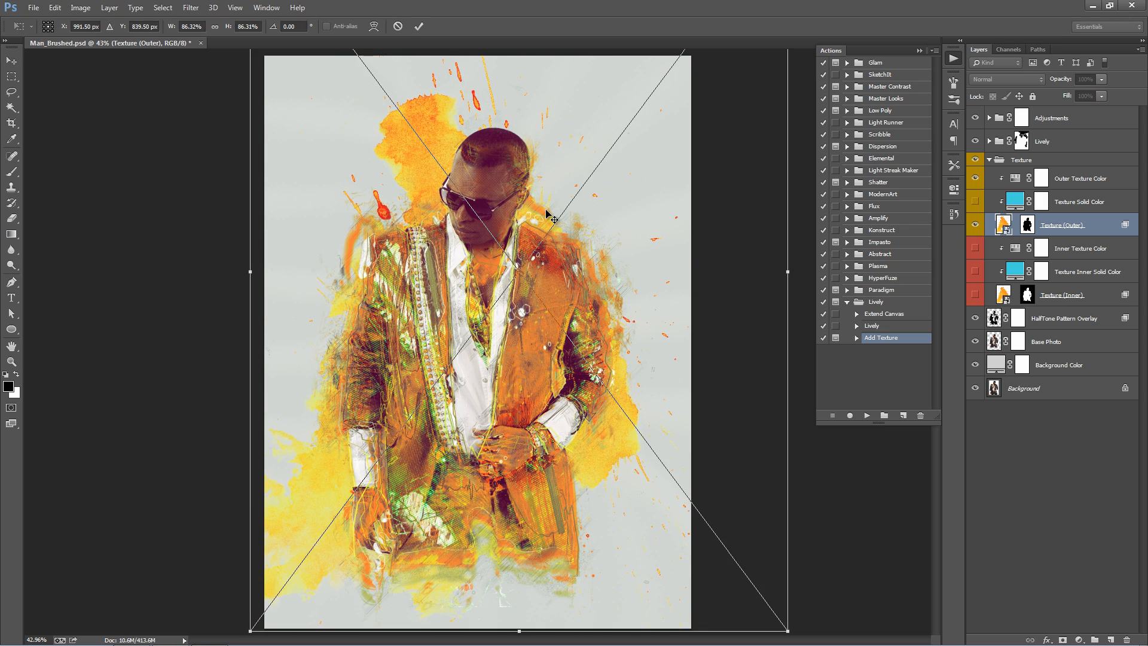
key("Return")
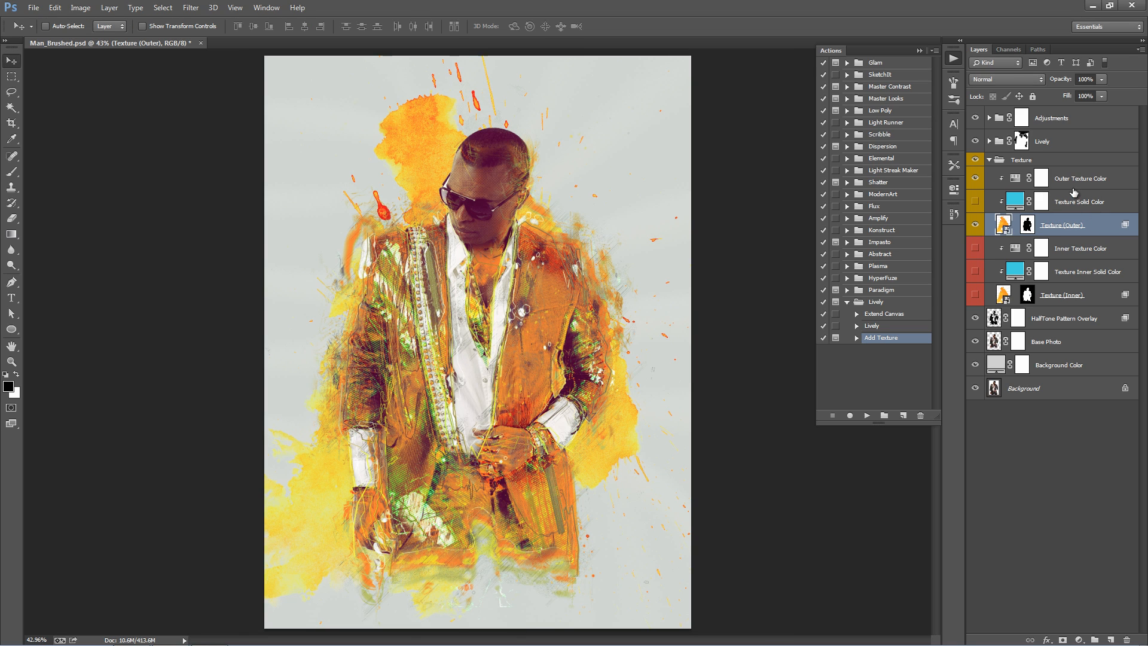
Set the hue of the Outer Texture Color adjustment to -17 for a redder outer texture
left_click(1077, 187)
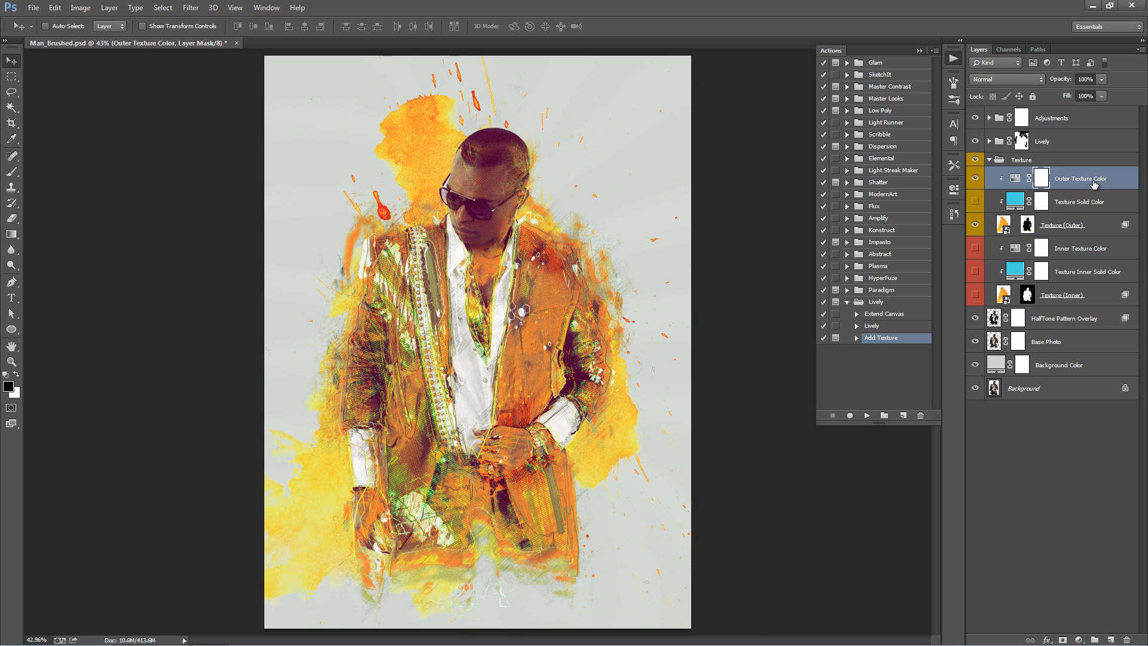
double_click(1017, 180)
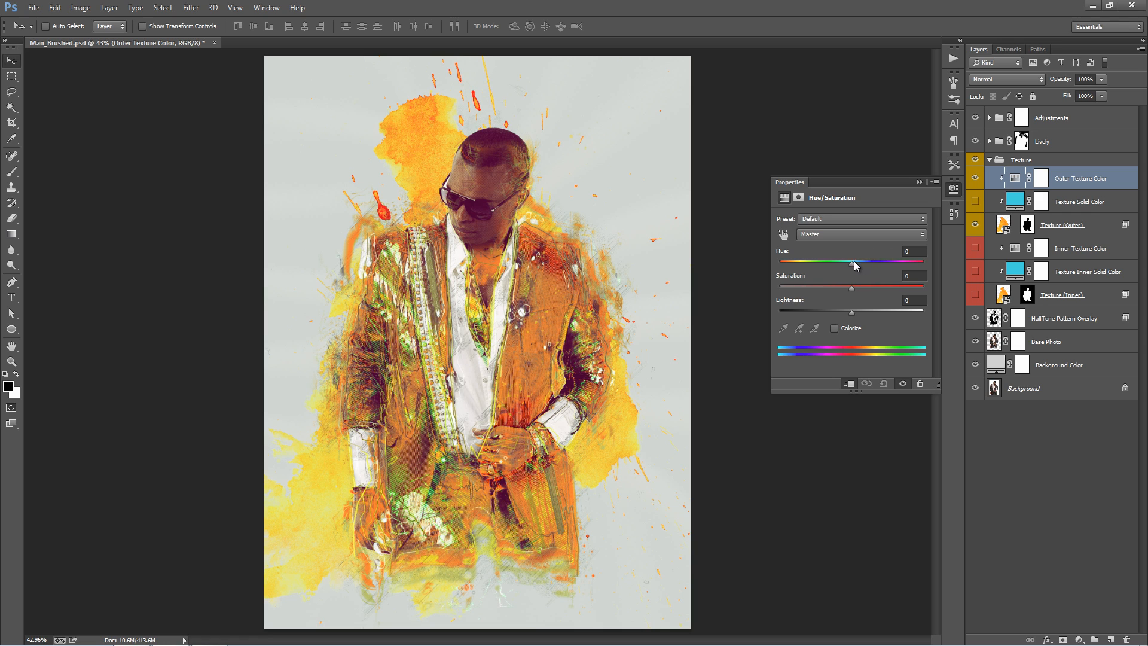
left_click_drag(854, 265, 770, 262)
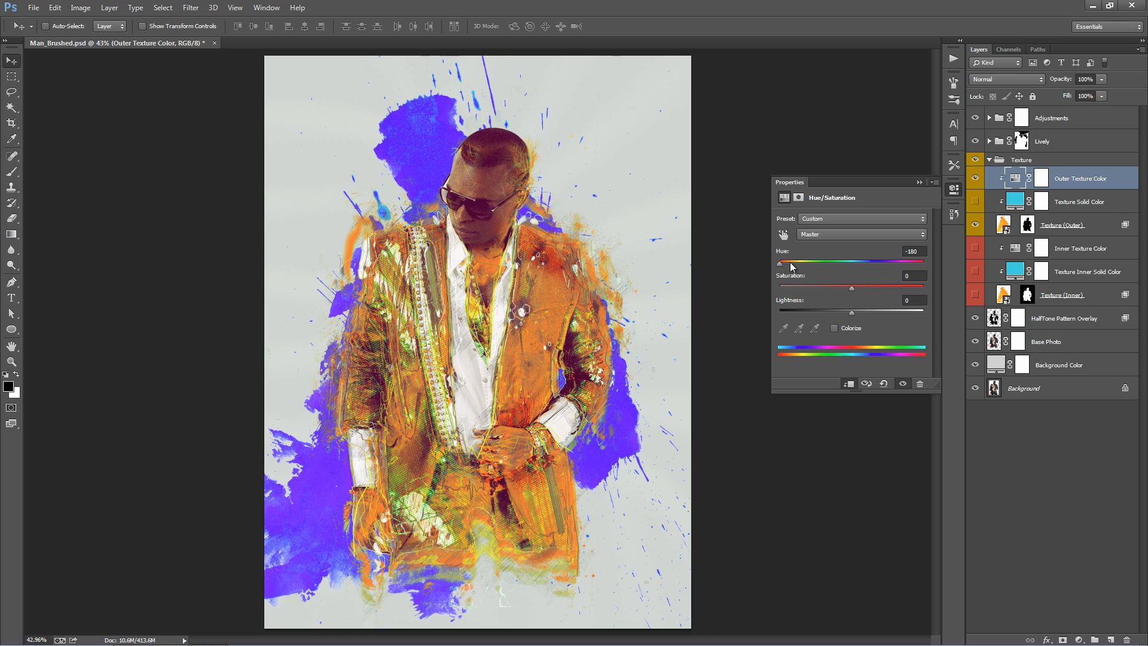
left_click_drag(792, 267, 841, 267)
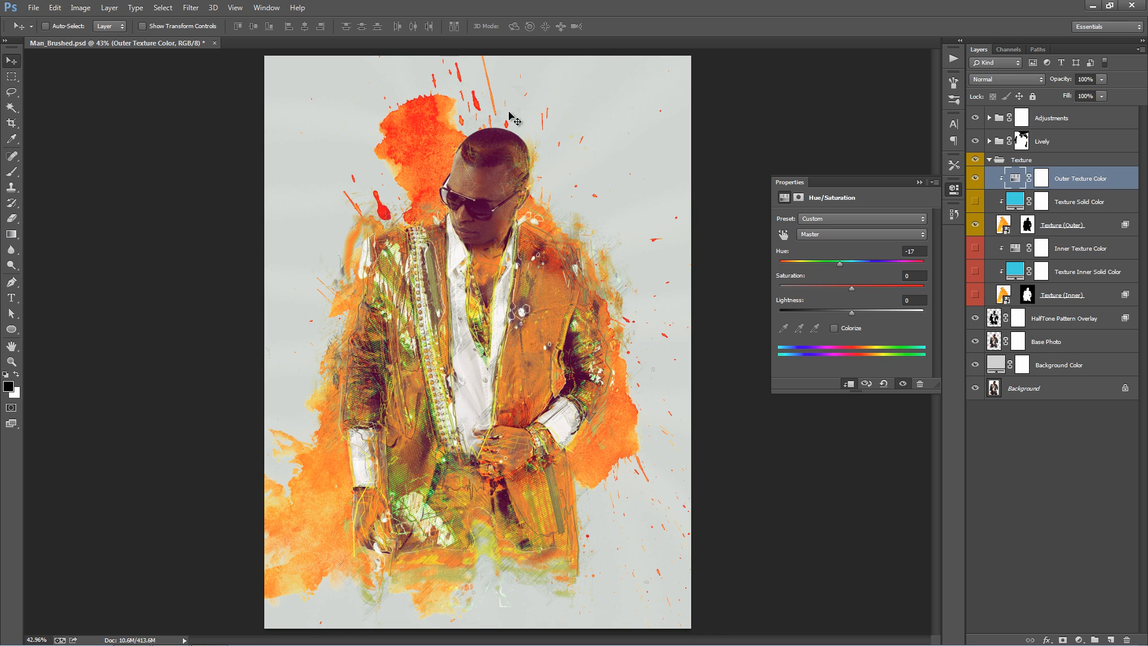
left_click(920, 183)
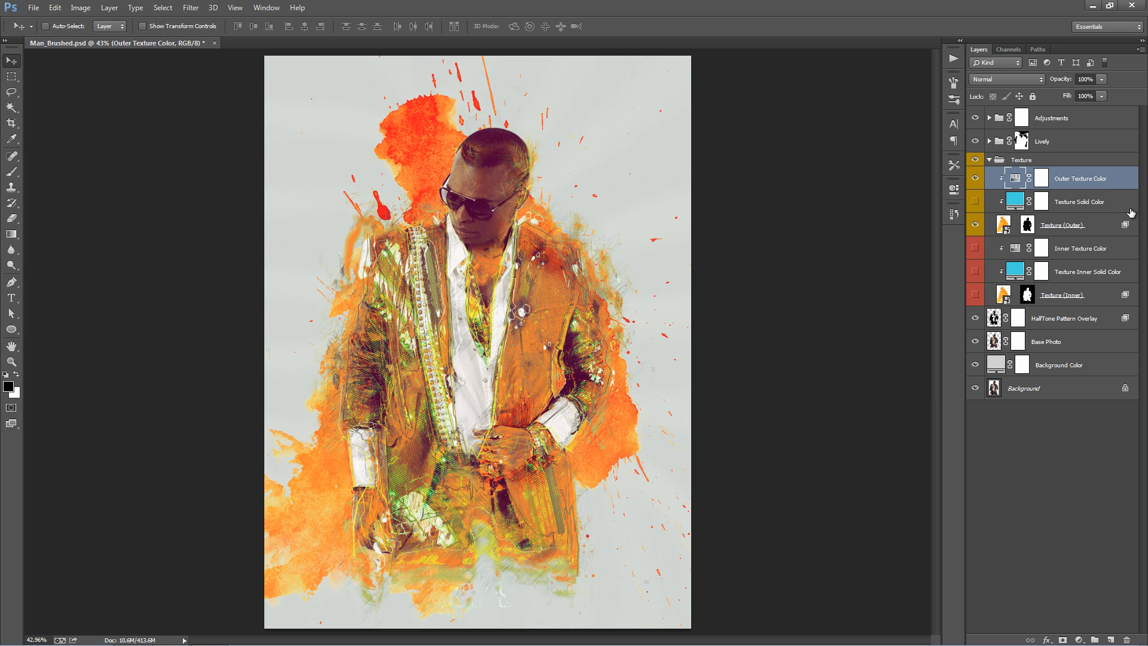
Preview the Texture Solid Color layer's effect on the outer texture by showing it briefly and hiding it again
left_click(1103, 210)
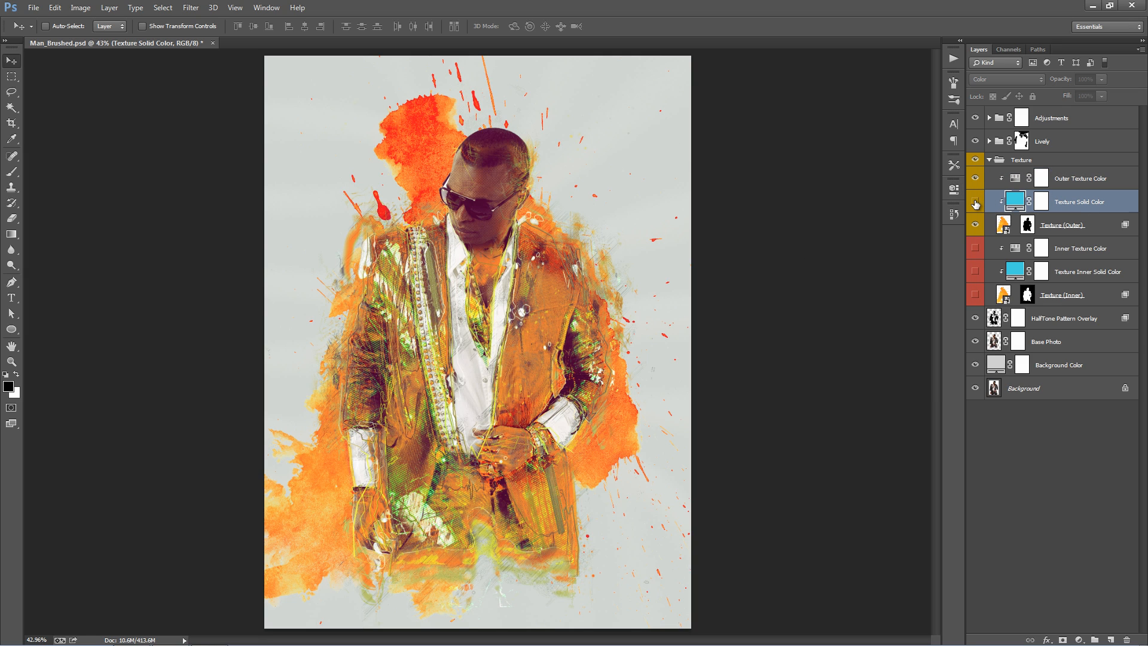
left_click(976, 204)
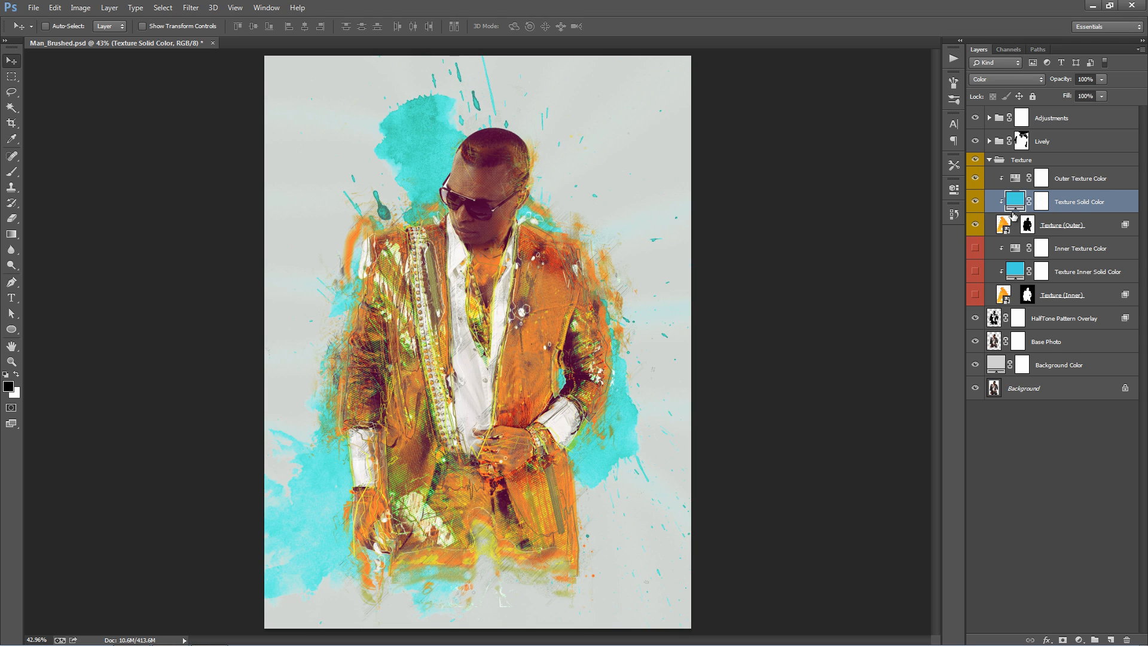
left_click(976, 204)
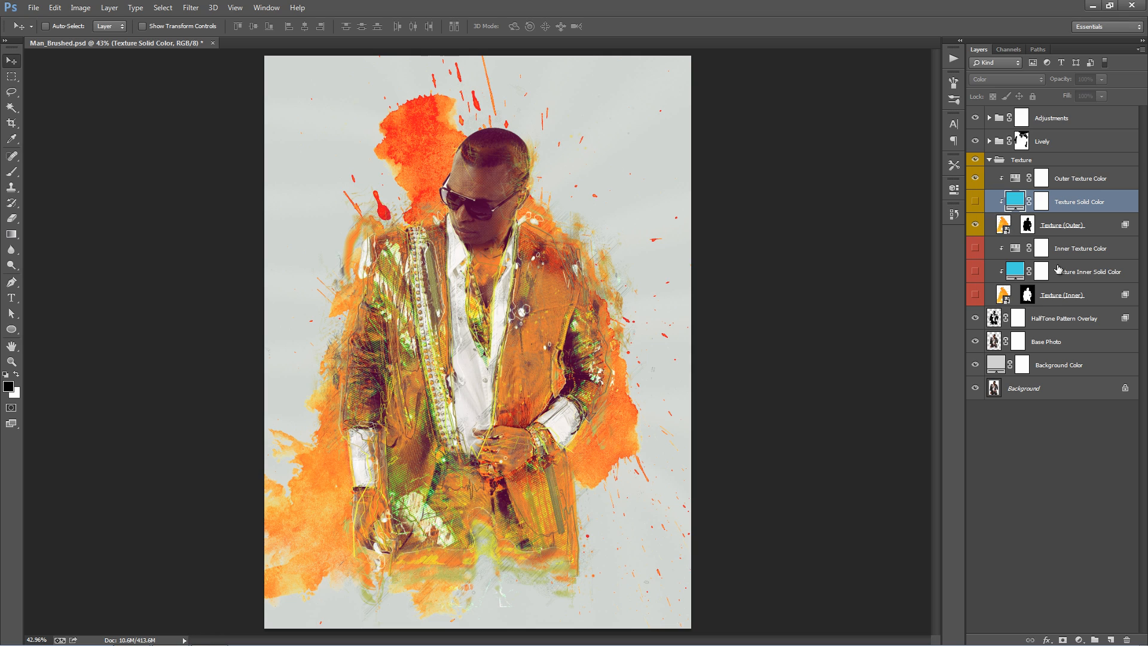
Make the Texture (Inner) layer visible and reposition its texture within the man's silhouette
left_click(995, 292)
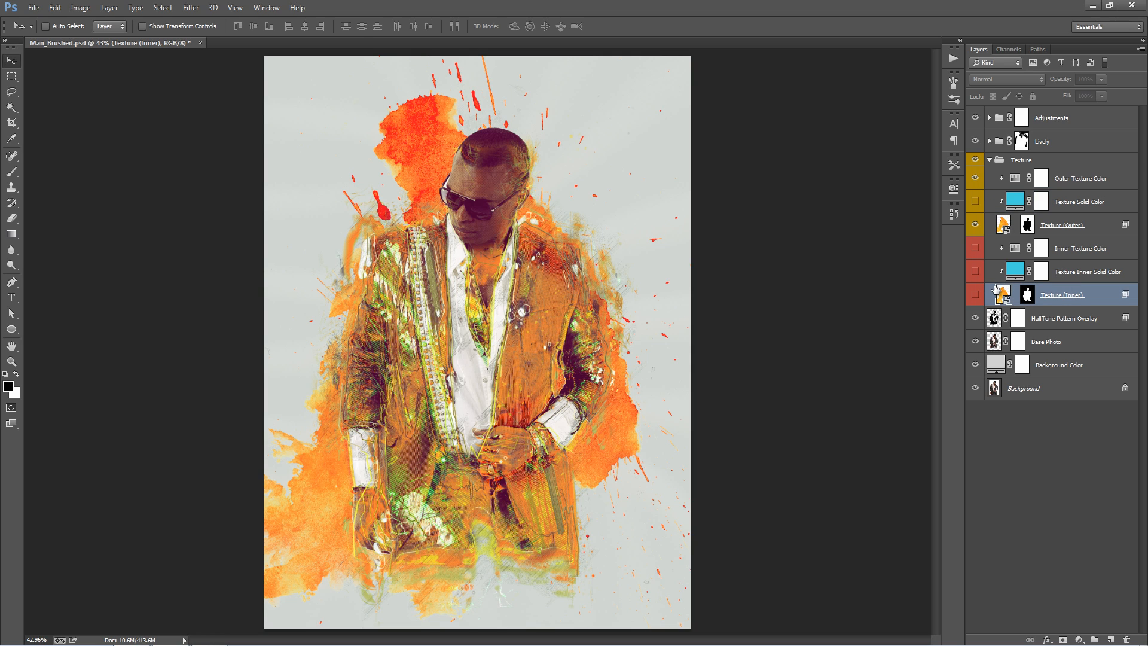
left_click(975, 294)
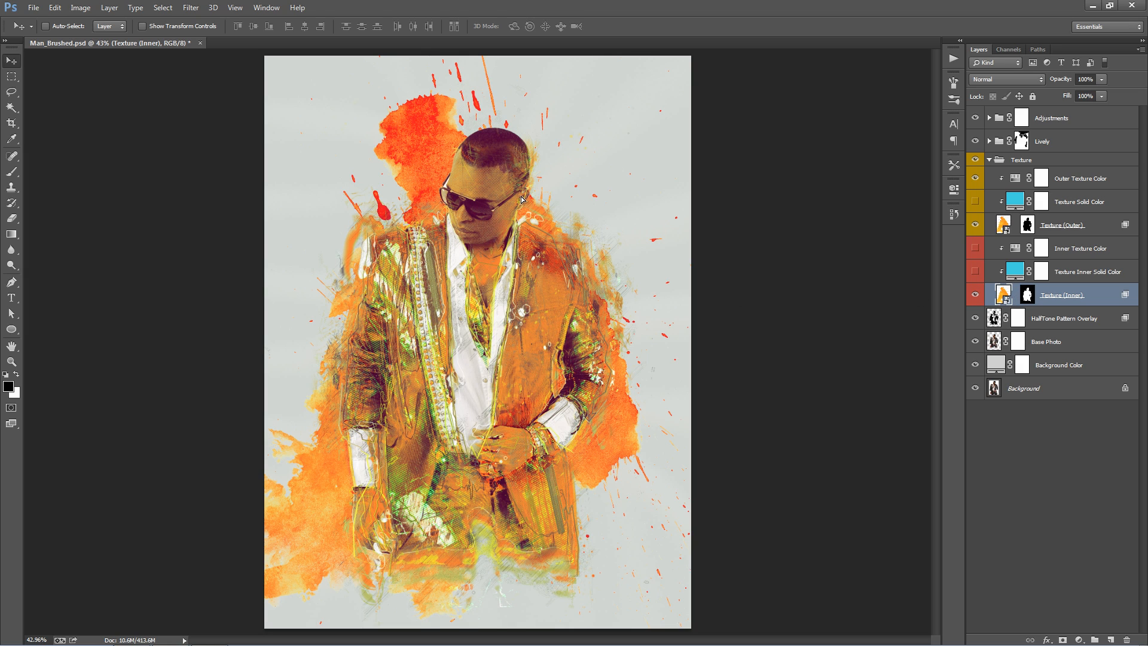
left_click_drag(522, 199, 513, 247)
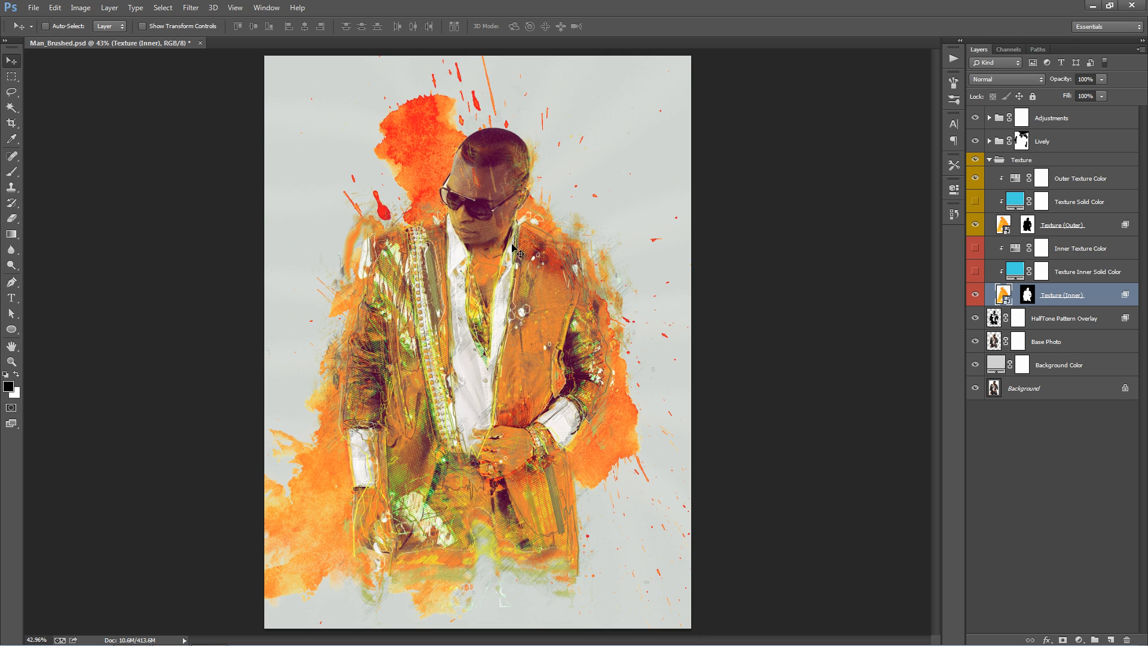
left_click_drag(446, 293, 571, 288)
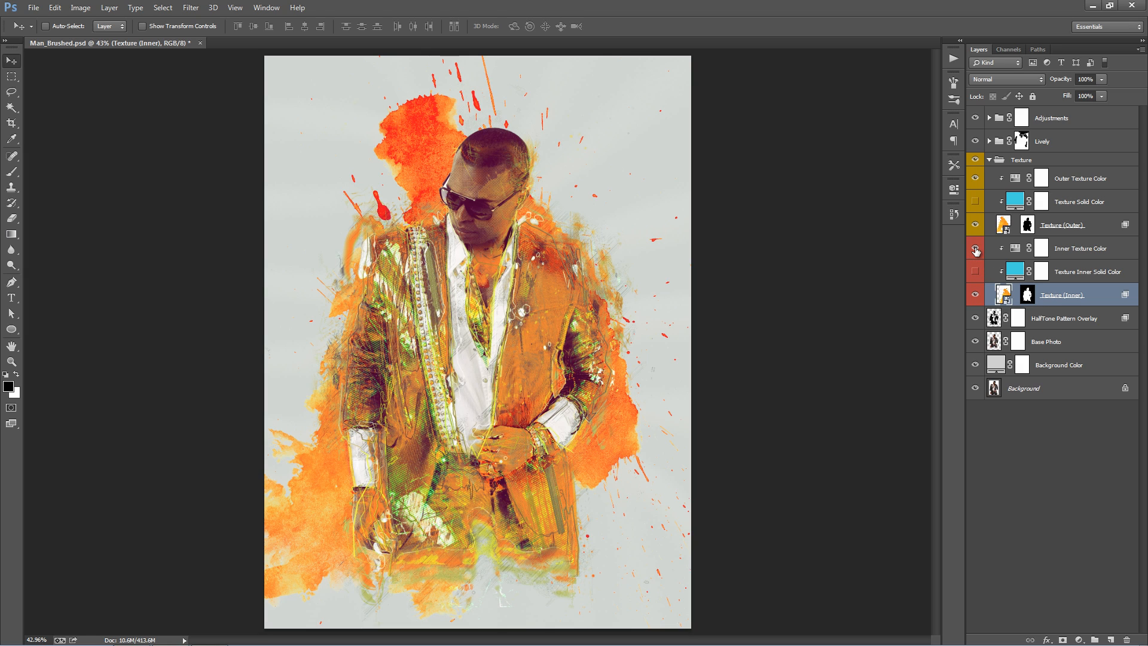
Show the Inner Texture Color adjustment and try out its hue on the inner texture
double_click(1015, 249)
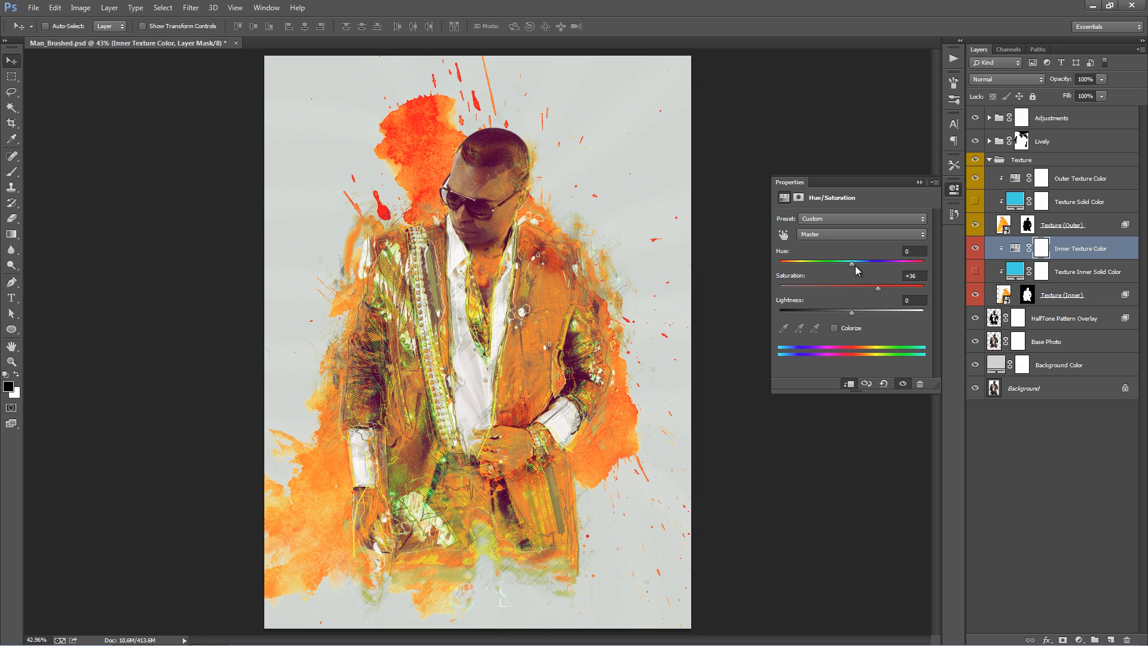
mouse_move(855, 268)
left_mouse_down()
mouse_move(905, 273)
mouse_move(852, 260)
left_mouse_up()
left_click(919, 182)
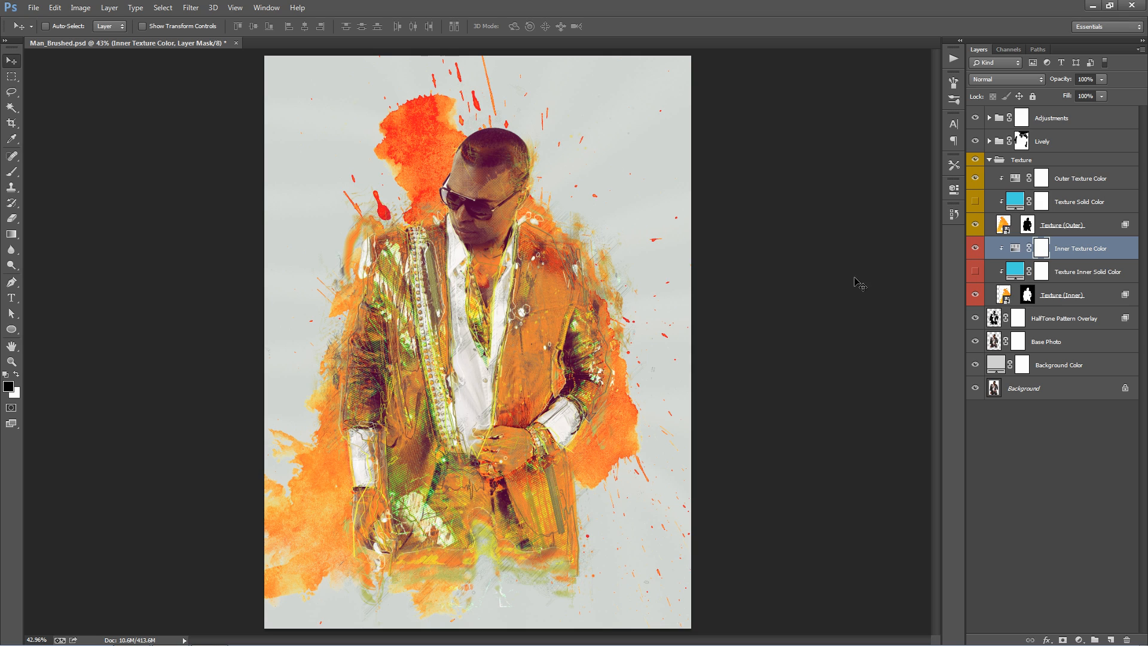
Adjust the Texture (Outer) layer's Blend If range for This Layer to 0/77 in the shadows and 182/255 in the highlights
left_click(1069, 230)
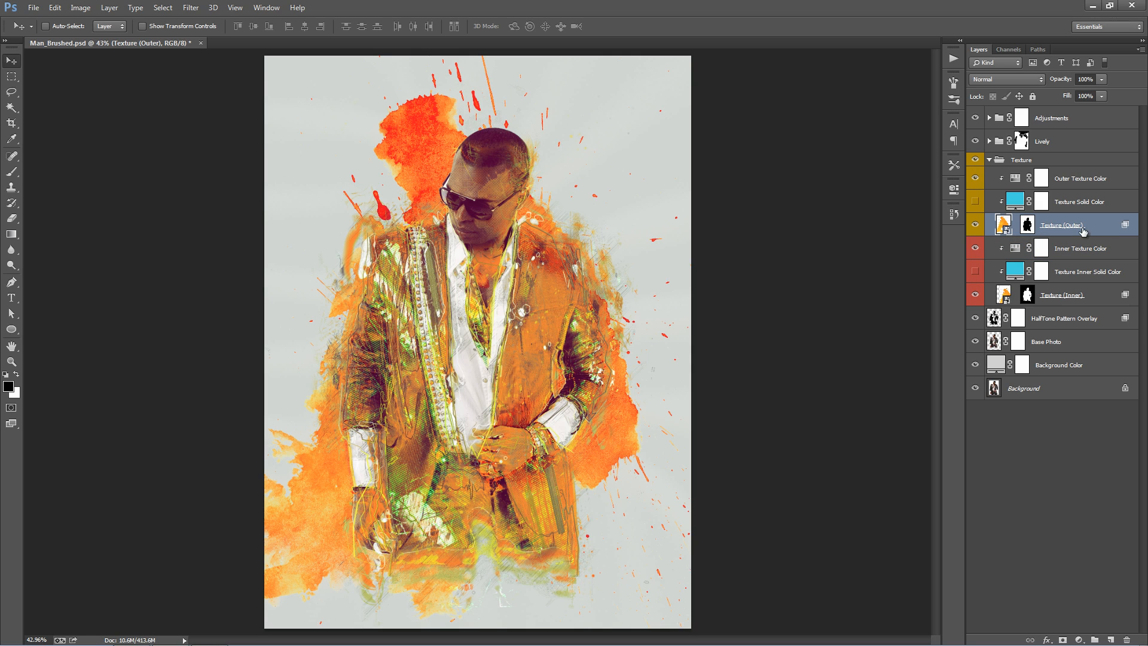
double_click(1103, 227)
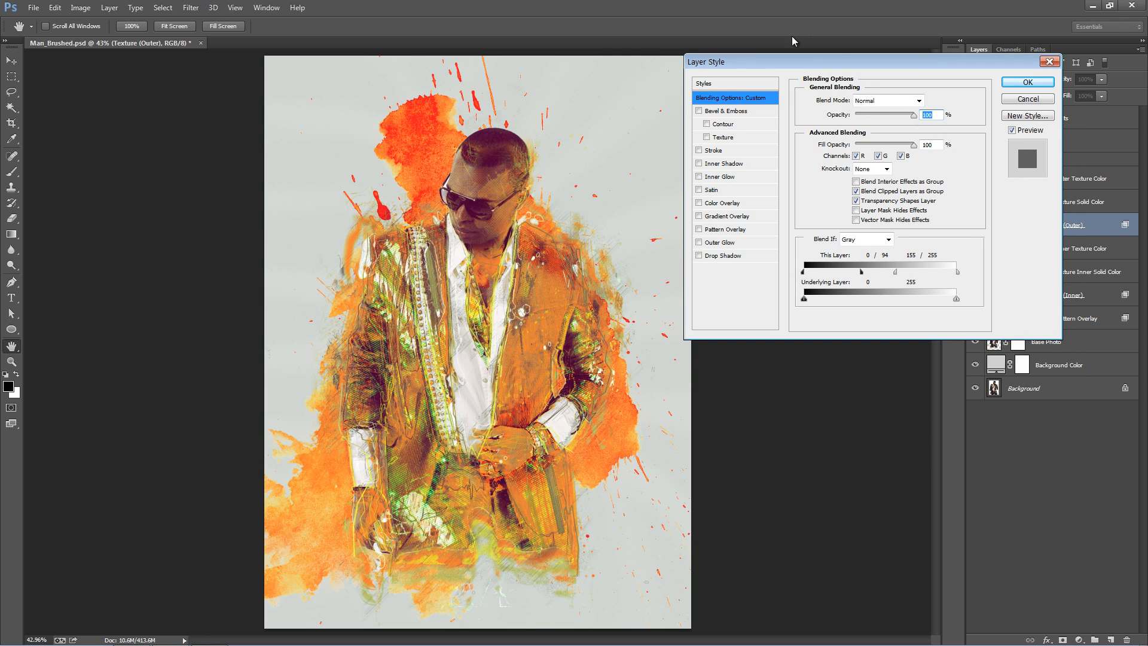
left_click_drag(756, 60, 734, 58)
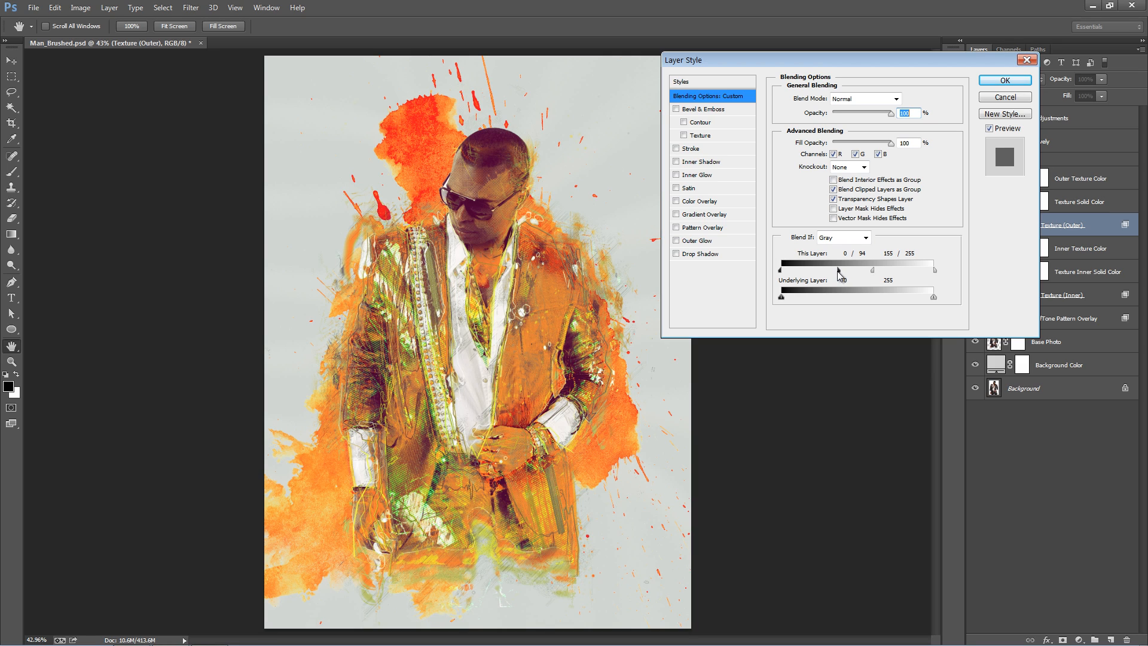
left_click_drag(840, 271, 948, 273)
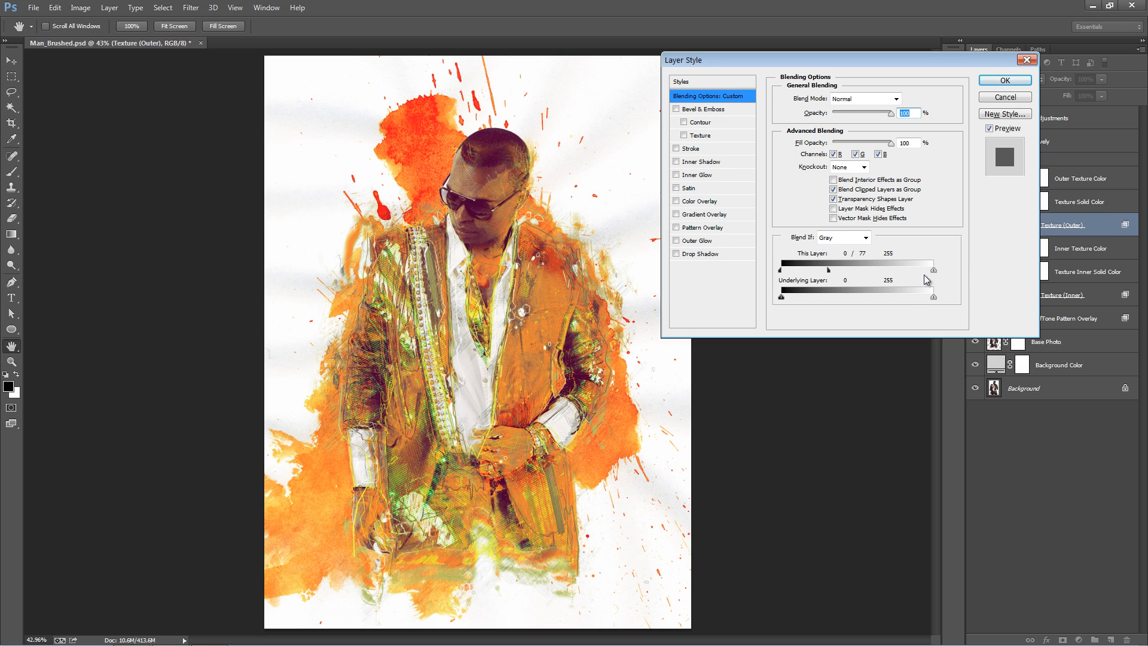
key("alt")
left_click_drag(934, 274, 900, 273)
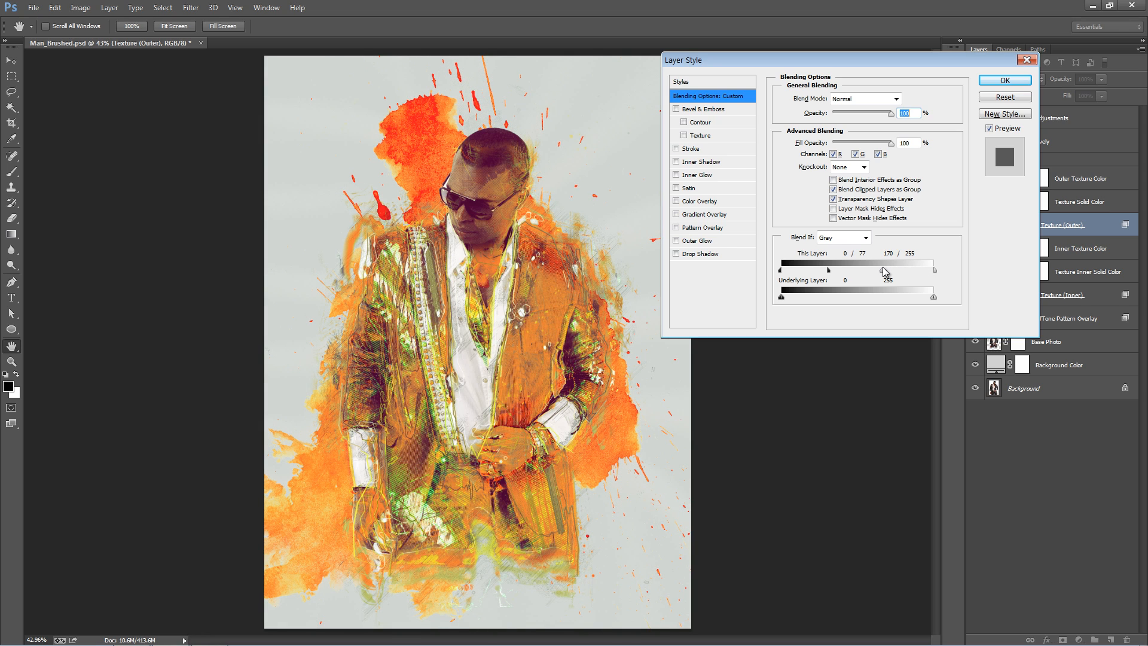
left_click_drag(877, 271, 938, 277)
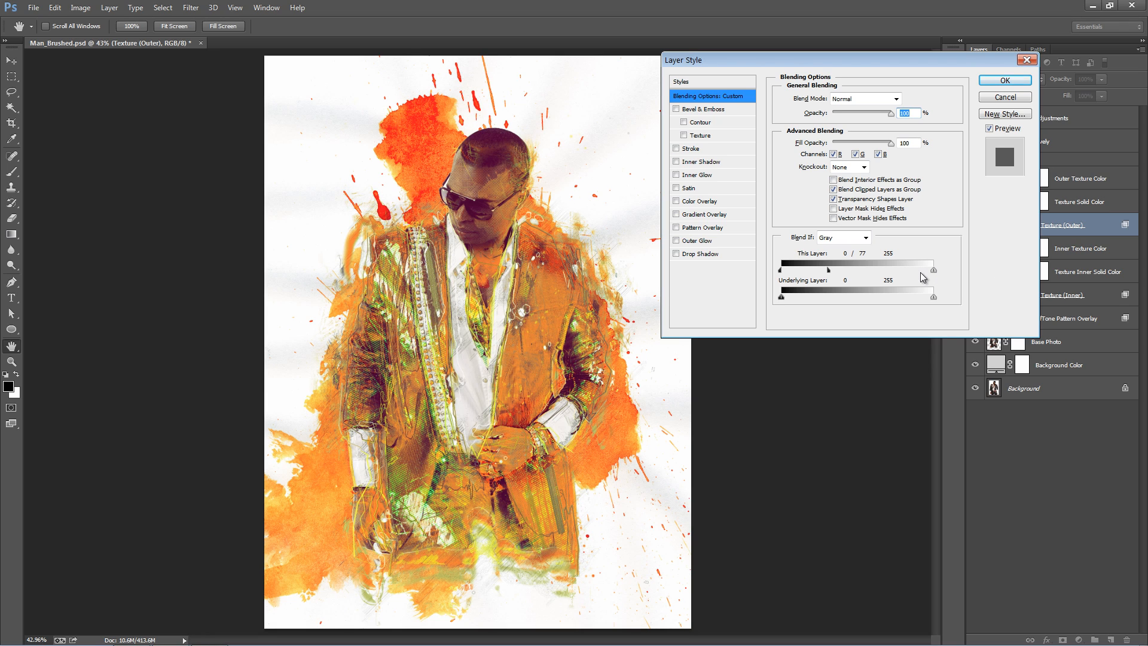
left_click_drag(933, 271, 889, 275)
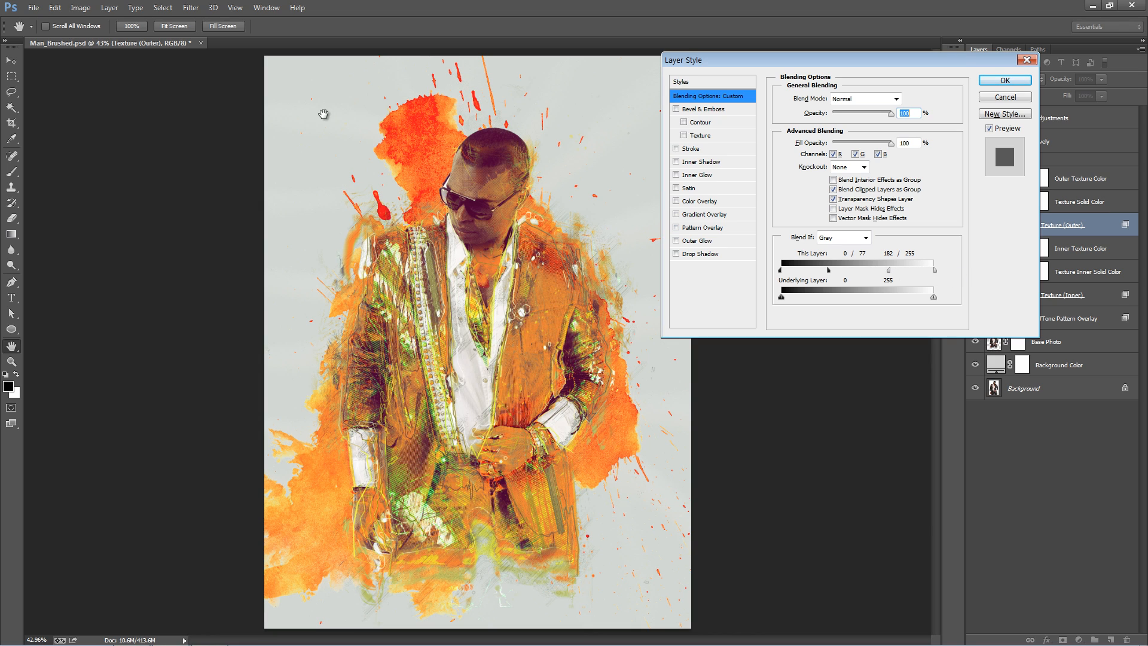
left_click(1019, 82)
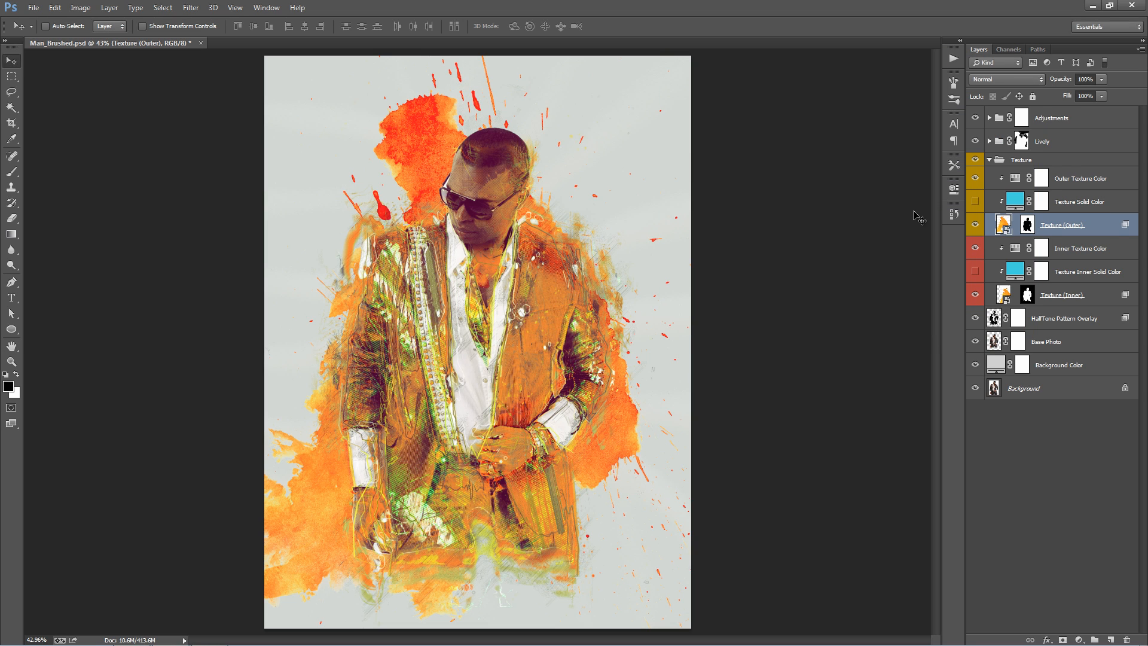
Replace the contents of the Texture (Outer) smart object with Texture2.jpg
right_click(1094, 228)
right_click(1104, 231)
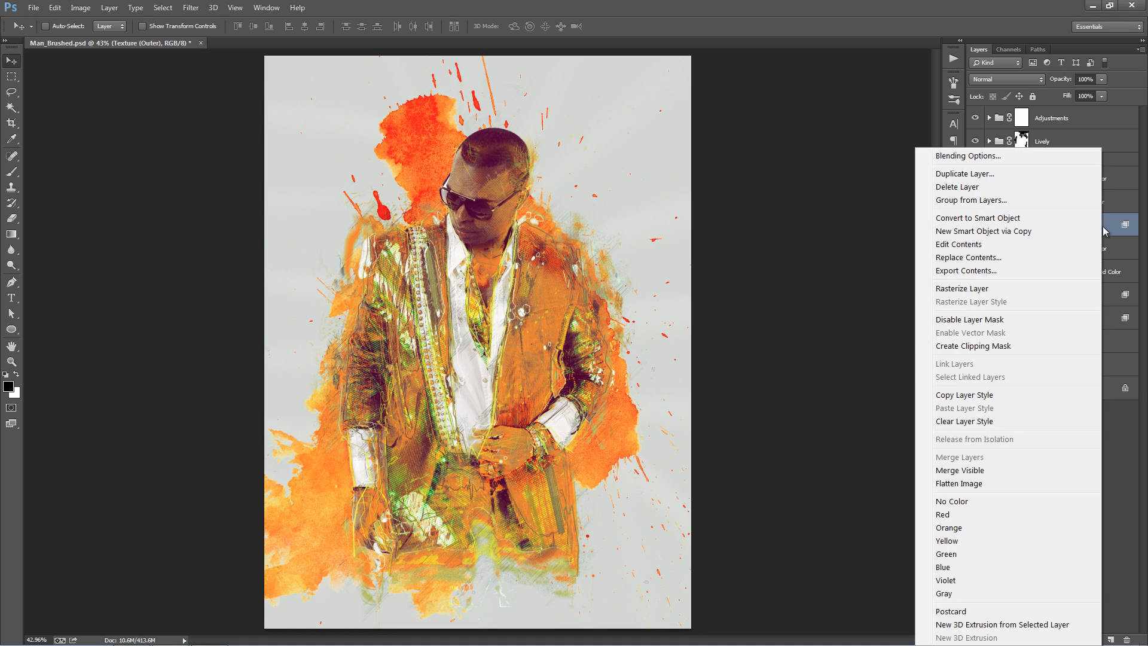
left_click(1110, 188)
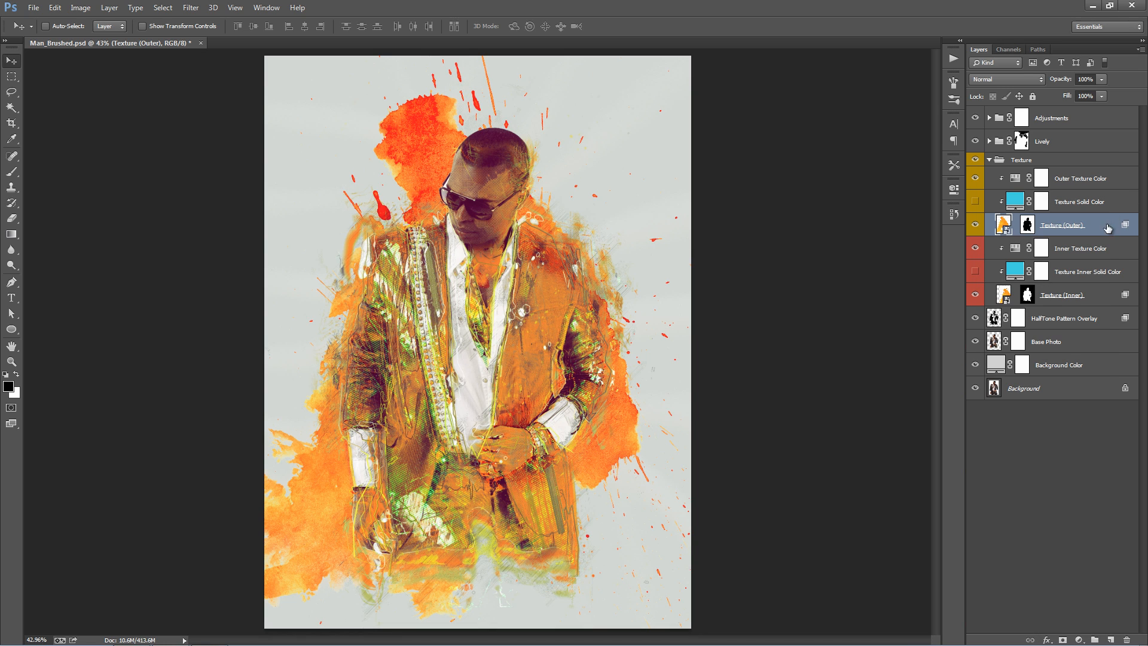
right_click(1089, 226)
left_click(1013, 257)
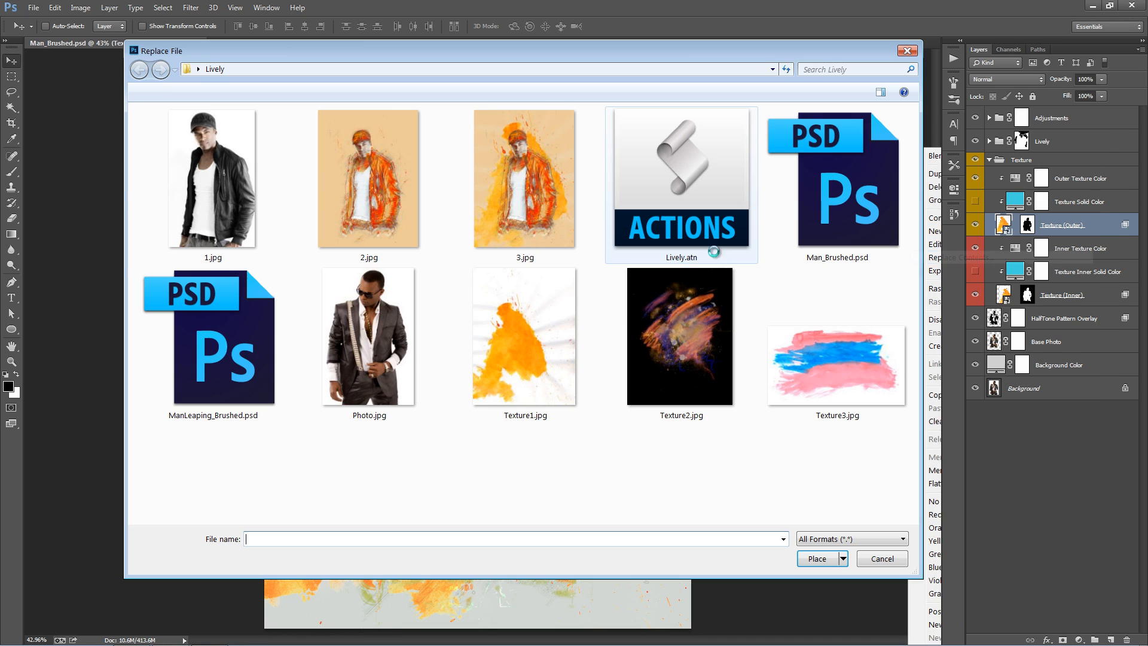
left_click(684, 350)
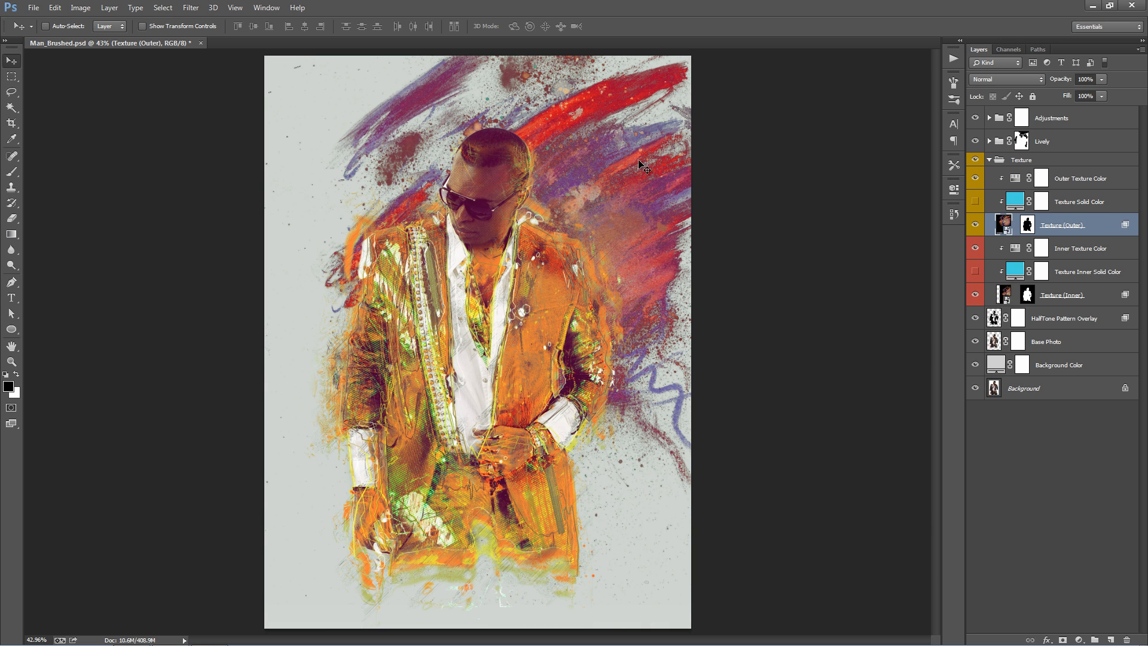
Move the outer texture about 1.85 cm left and 2.37 cm down, and set its This Layer Blend If shadows to 0
mouse_move(630, 158)
left_mouse_down()
mouse_move(588, 198)
mouse_move(575, 230)
left_mouse_up()
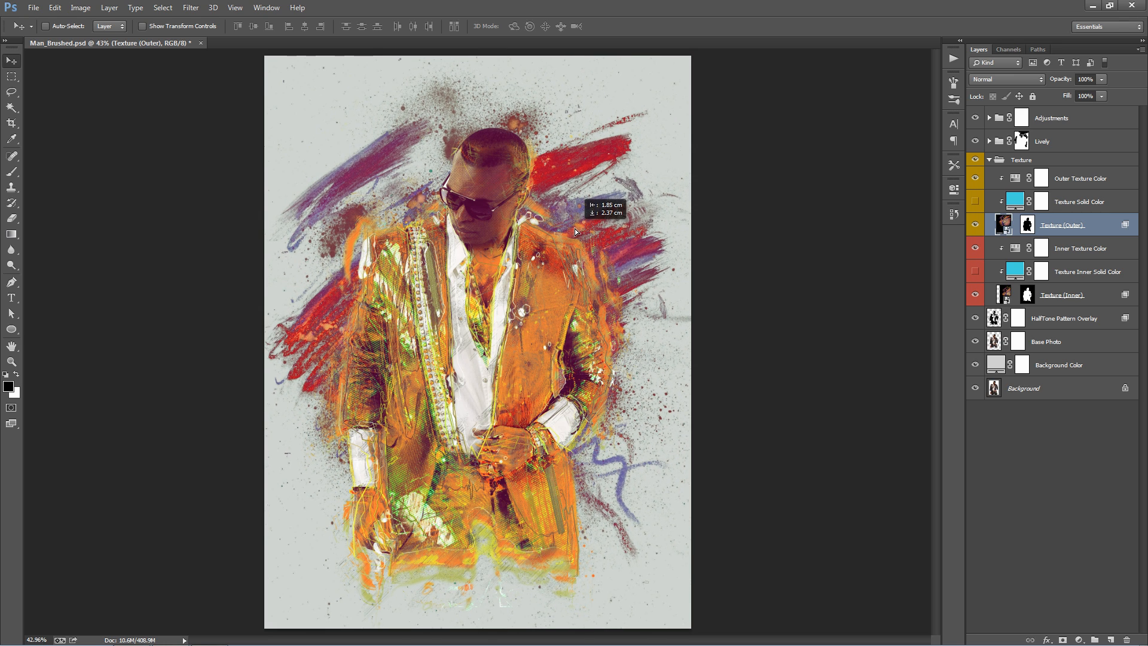
double_click(1102, 232)
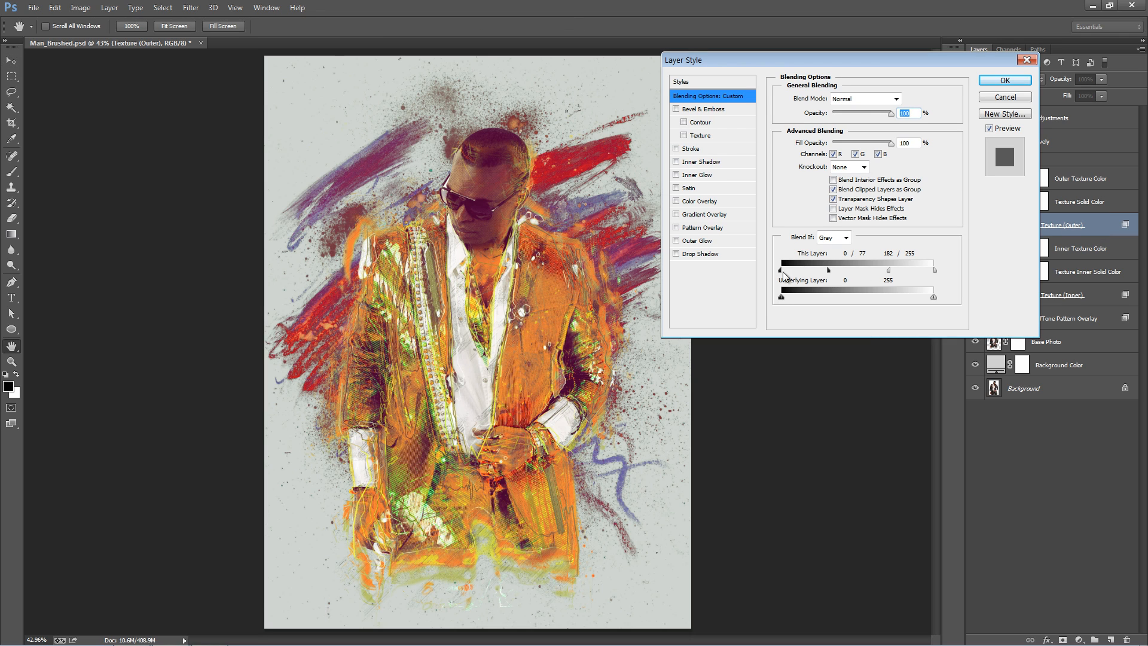
left_click_drag(828, 272, 763, 274)
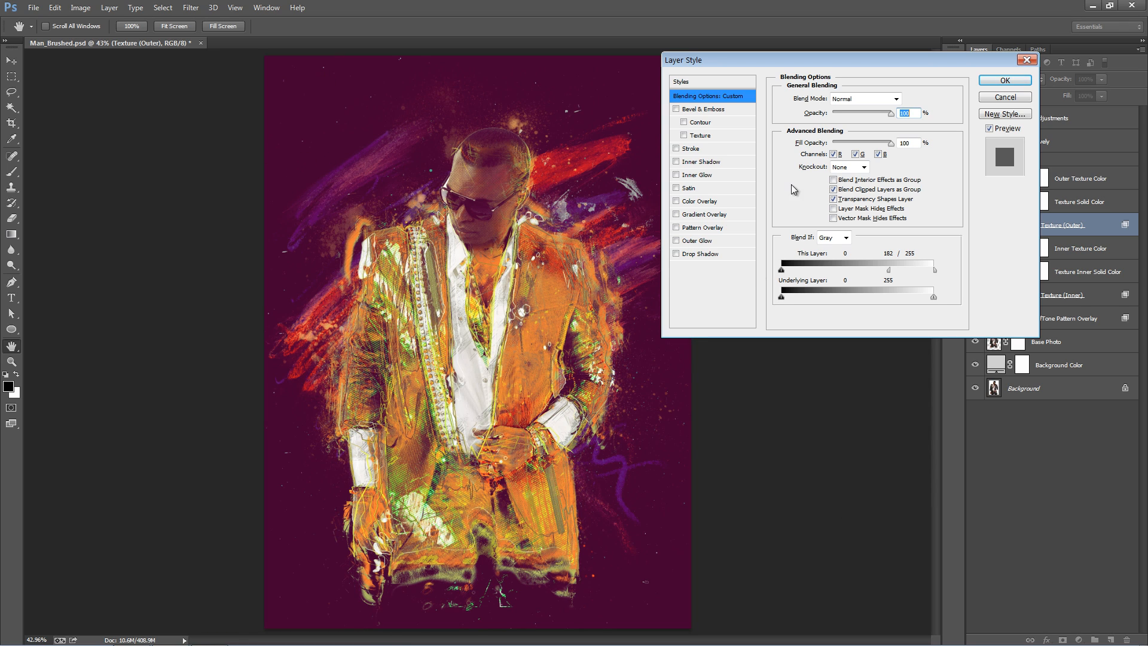
left_click(997, 84)
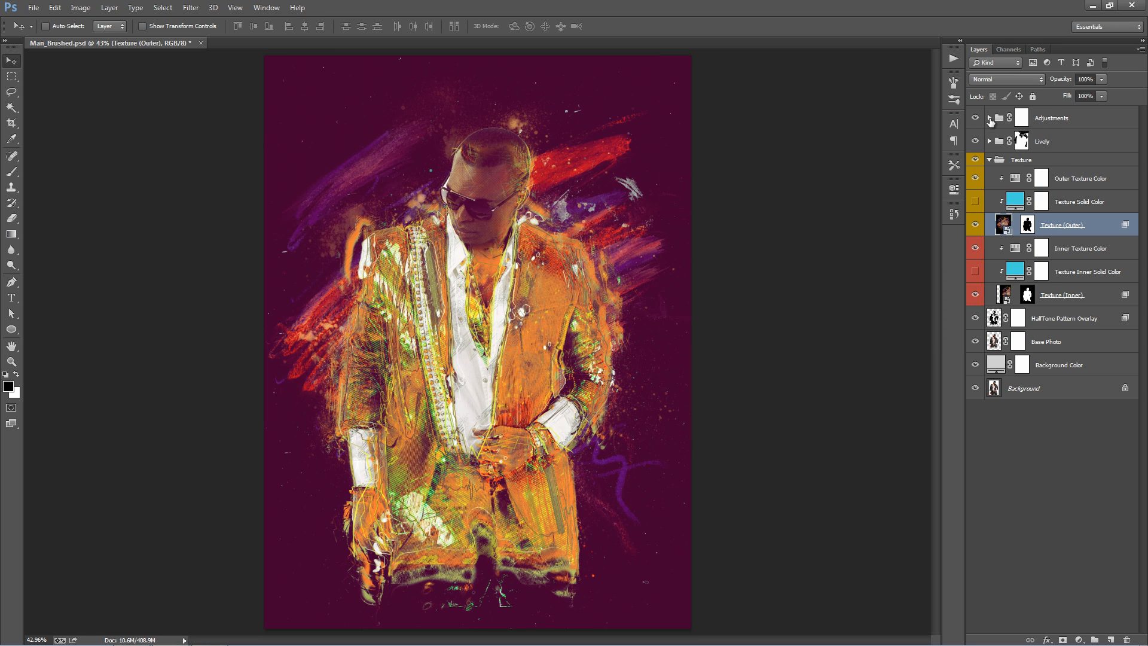
Hide and show the Add Color Toning adjustment to compare the image with and without it
left_click(976, 281)
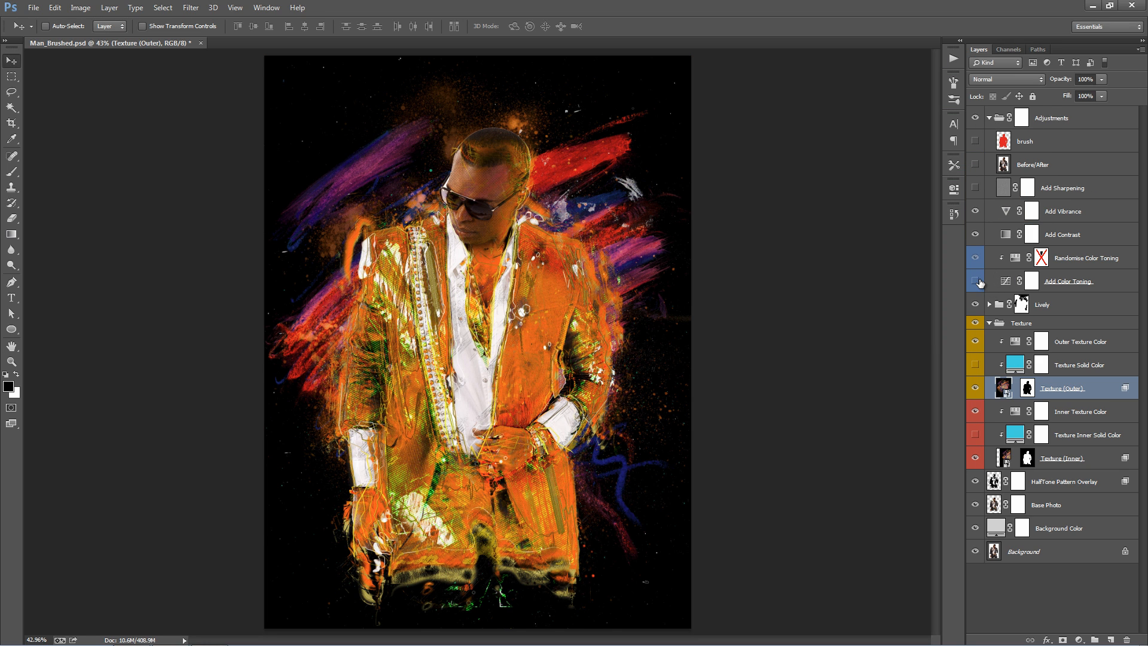
left_click(976, 281)
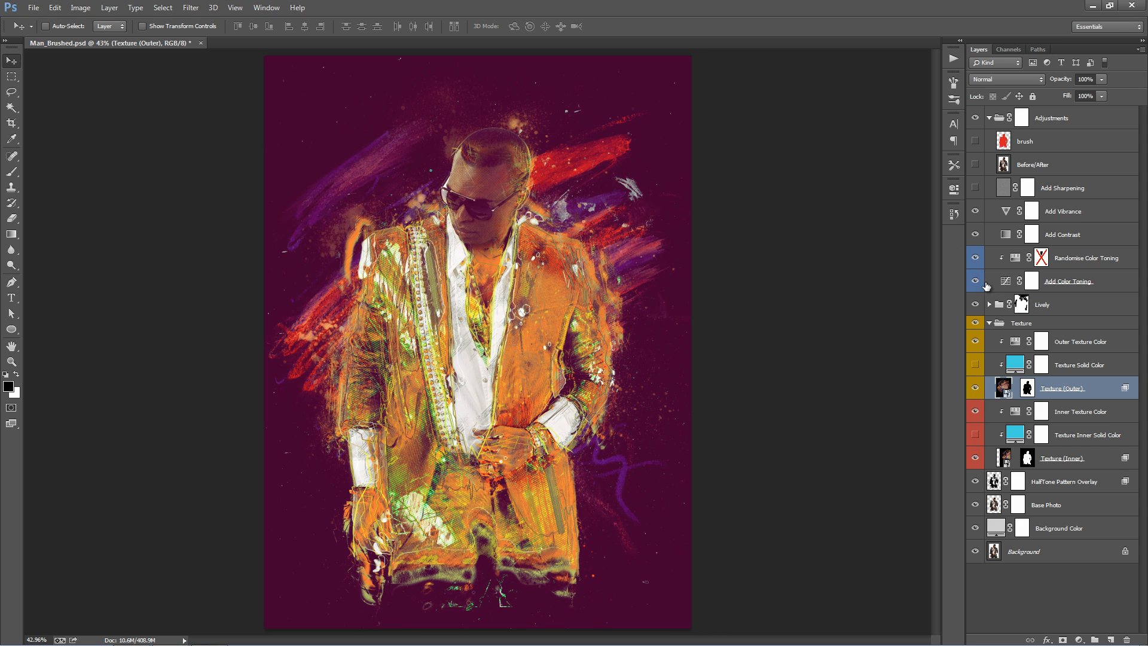
left_click(976, 281)
left_click(976, 281)
left_click(990, 118)
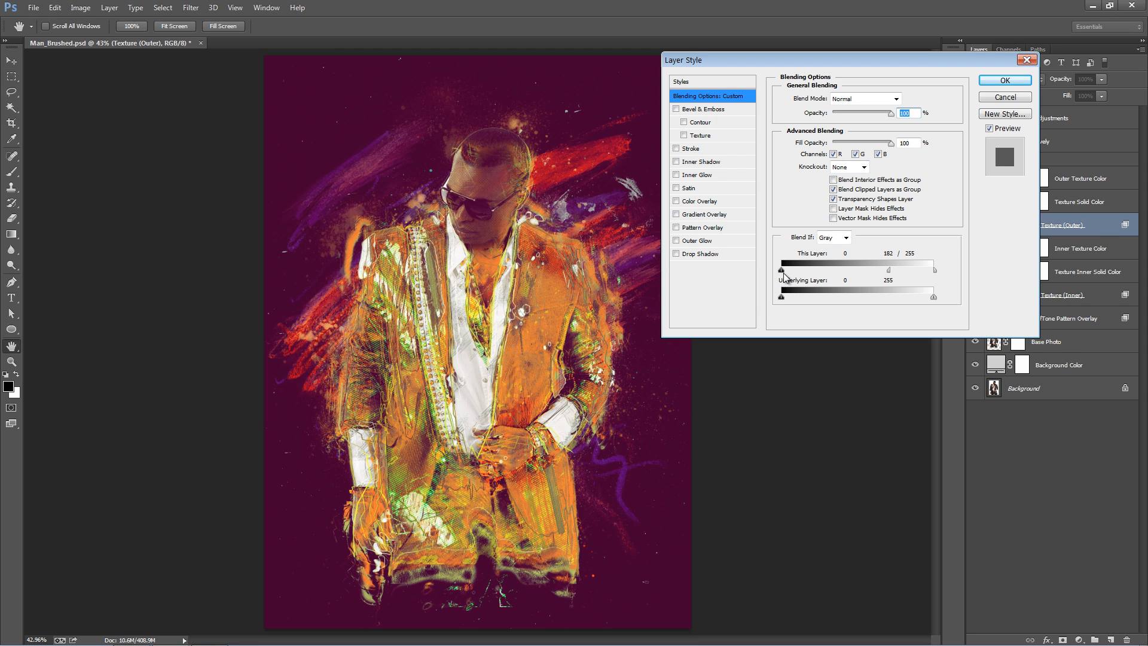
Split the Texture (Outer) layer's This Layer Blend If shadows to 0/84
left_click_drag(782, 270, 832, 272, "alt")
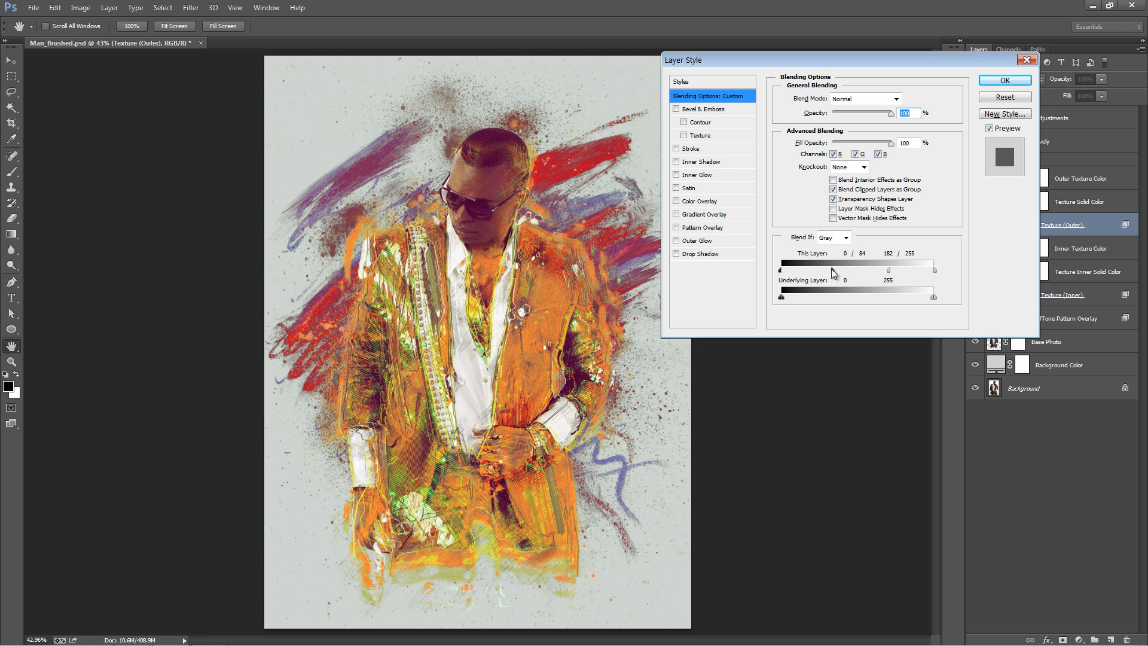
left_click(1005, 80)
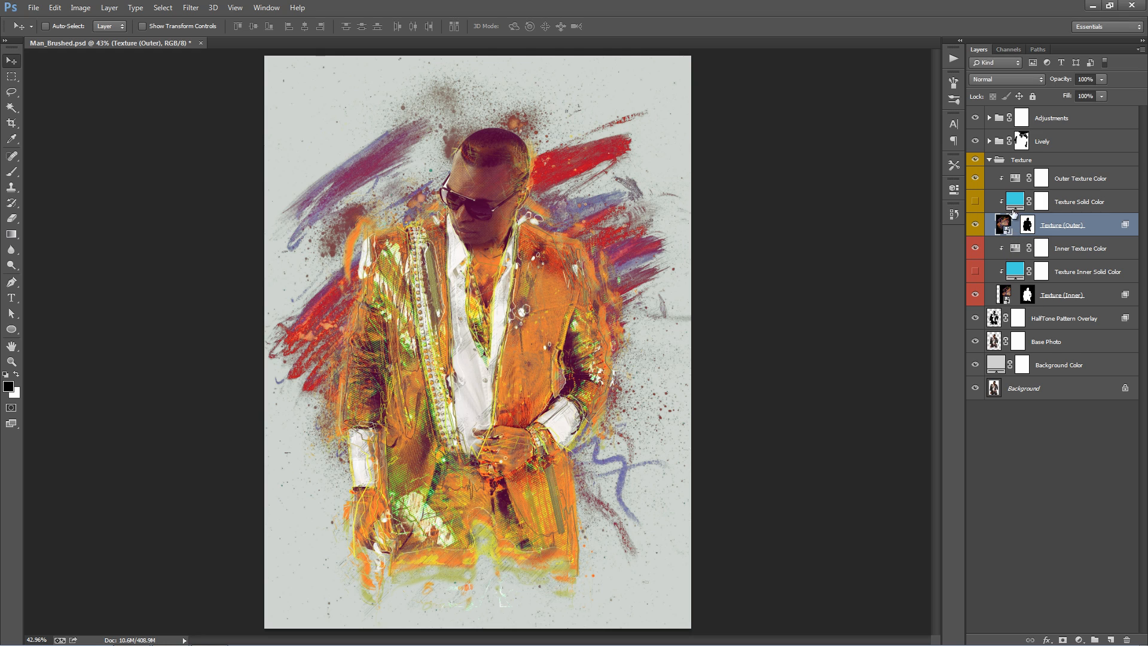
Set the Outer Texture Color adjustment's hue to +21
double_click(1015, 181)
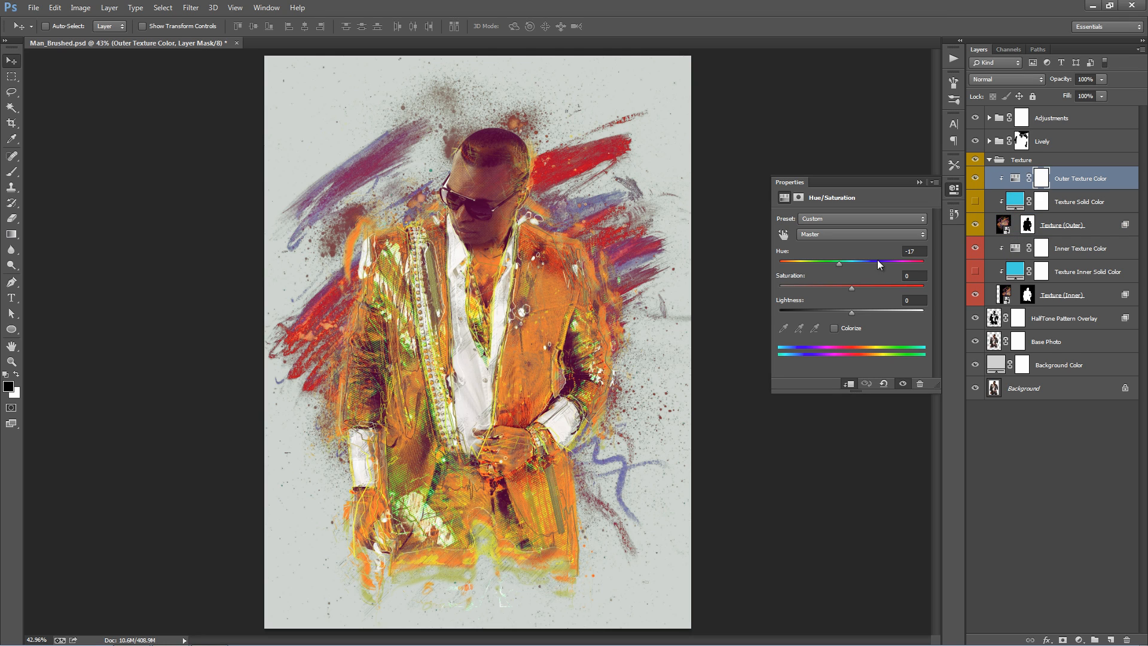
mouse_move(845, 264)
left_mouse_down()
mouse_move(876, 264)
mouse_move(864, 263)
left_mouse_up()
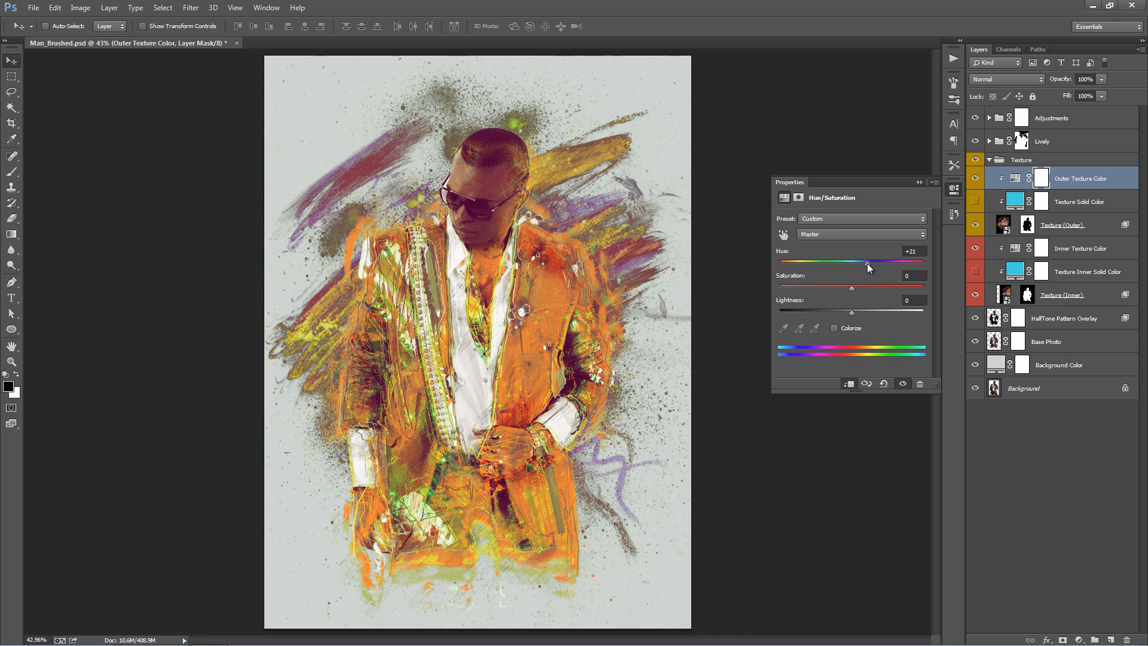
left_click(920, 181)
Look through the Lively group's layers, leaving the Texture and Lively groups collapsed
left_click(1075, 240)
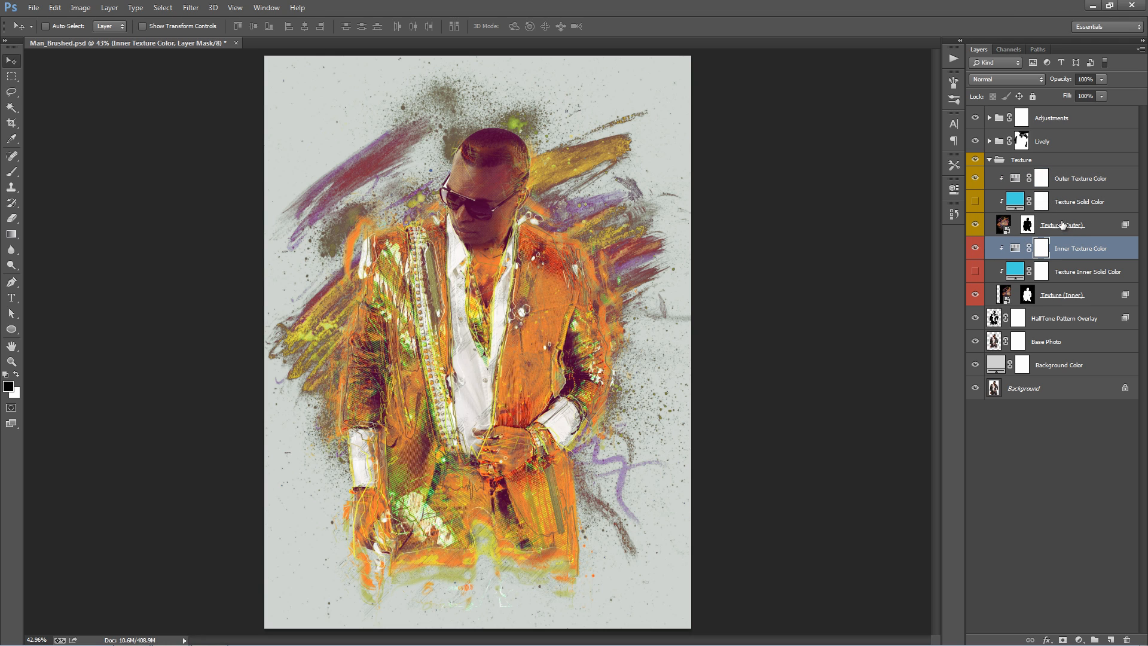
left_click(990, 159)
left_click(989, 141)
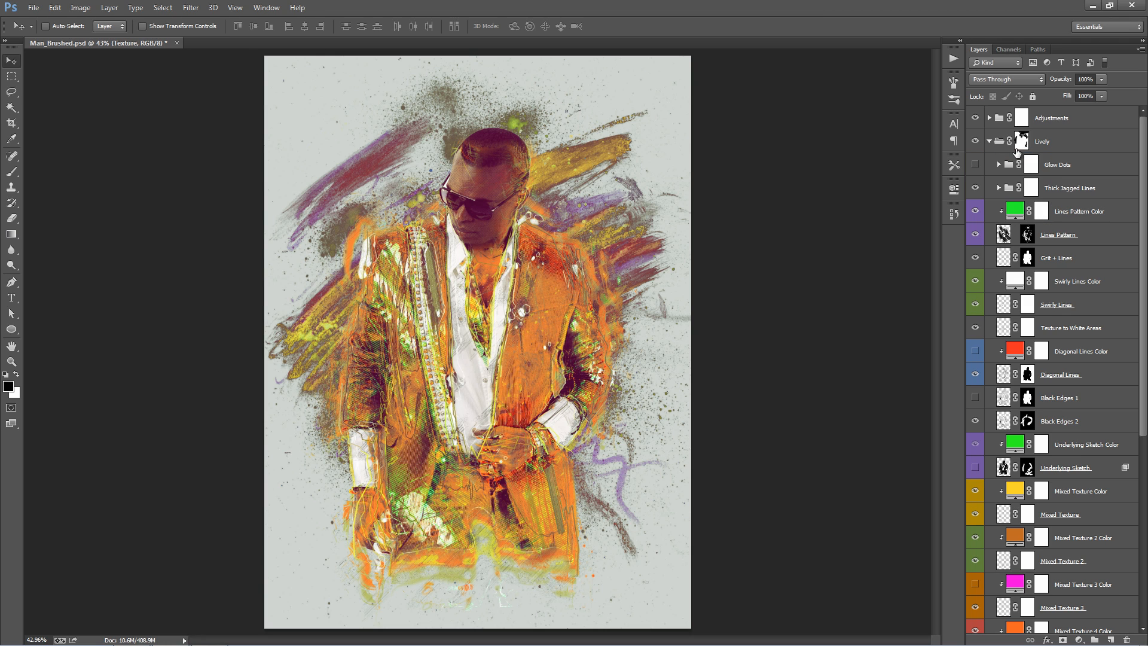
scroll(1073, 457, "down", 2)
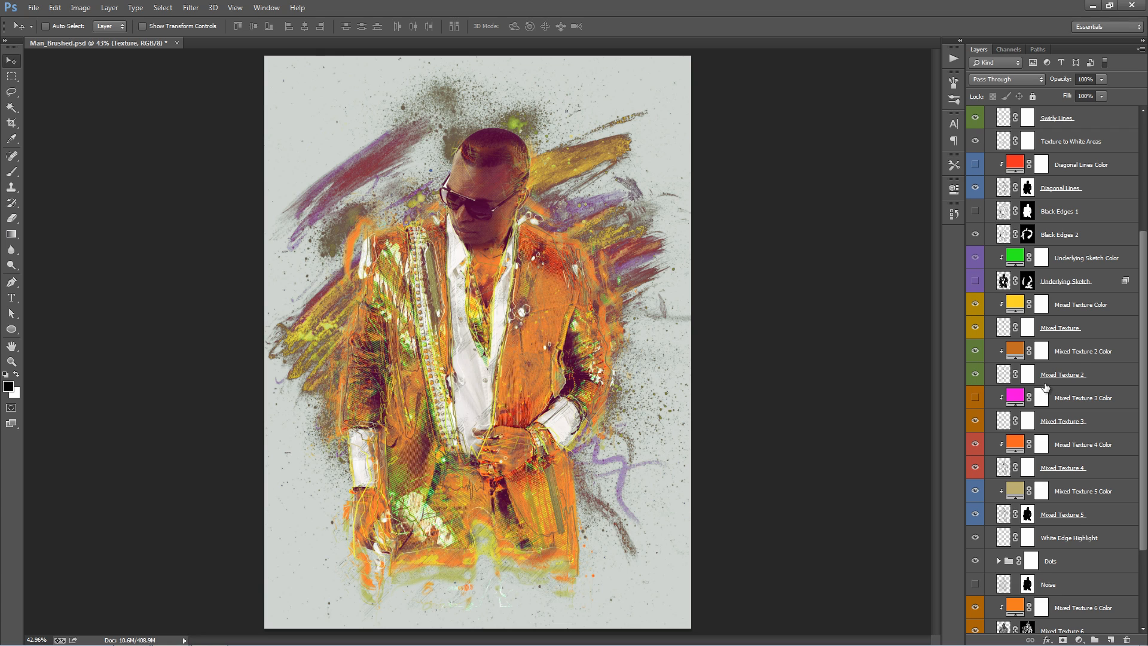
scroll(1045, 386, "up", 8)
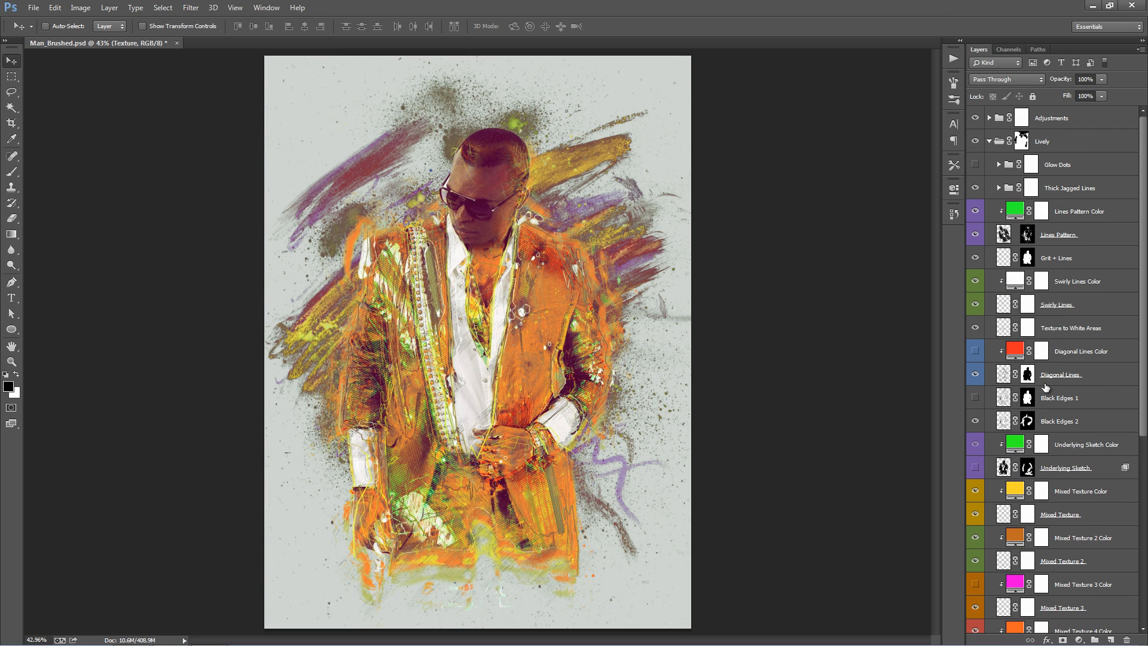
left_click(989, 159)
left_click(1087, 124)
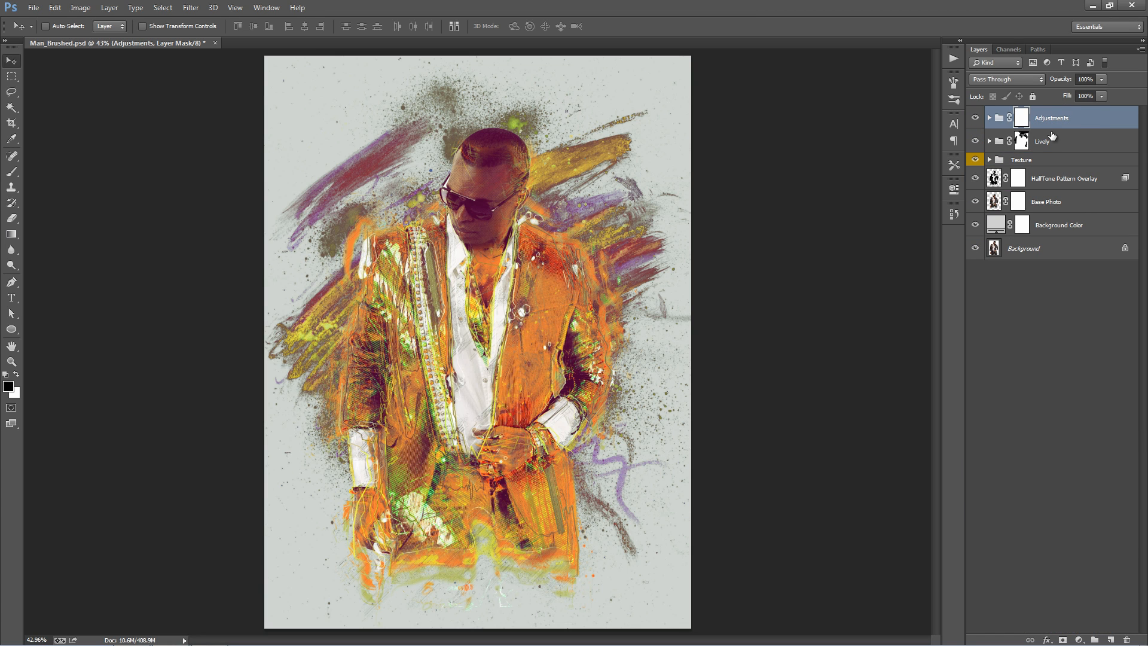
Adjust the hue of the Randomise Color Toning layer in the Adjustments group
left_click(989, 118)
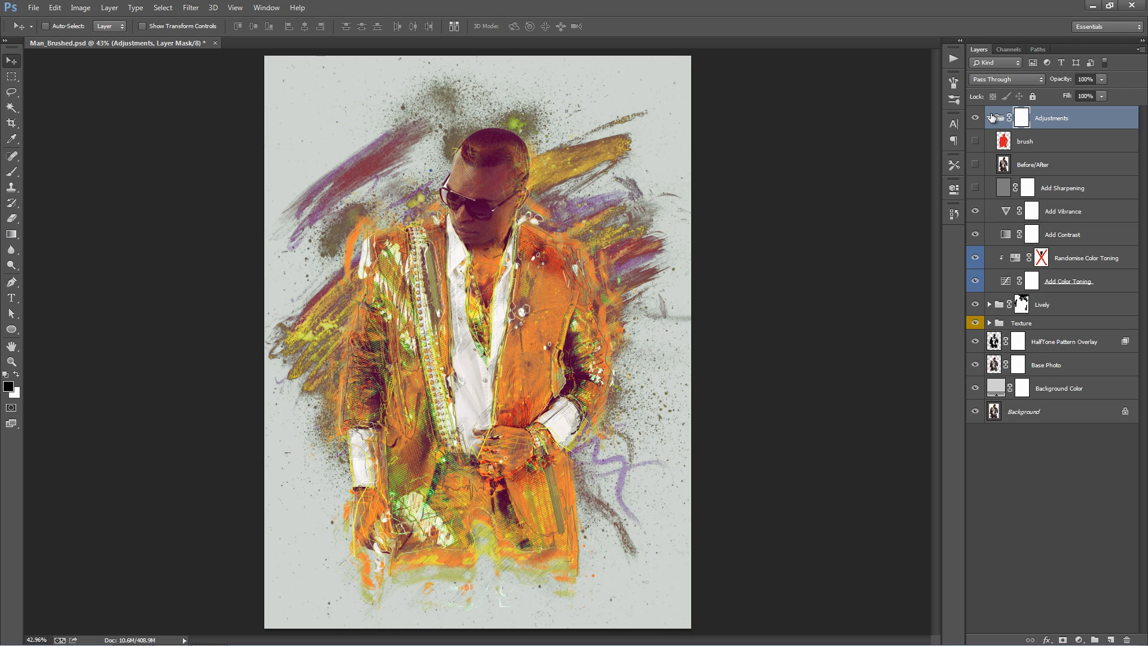
double_click(1015, 259)
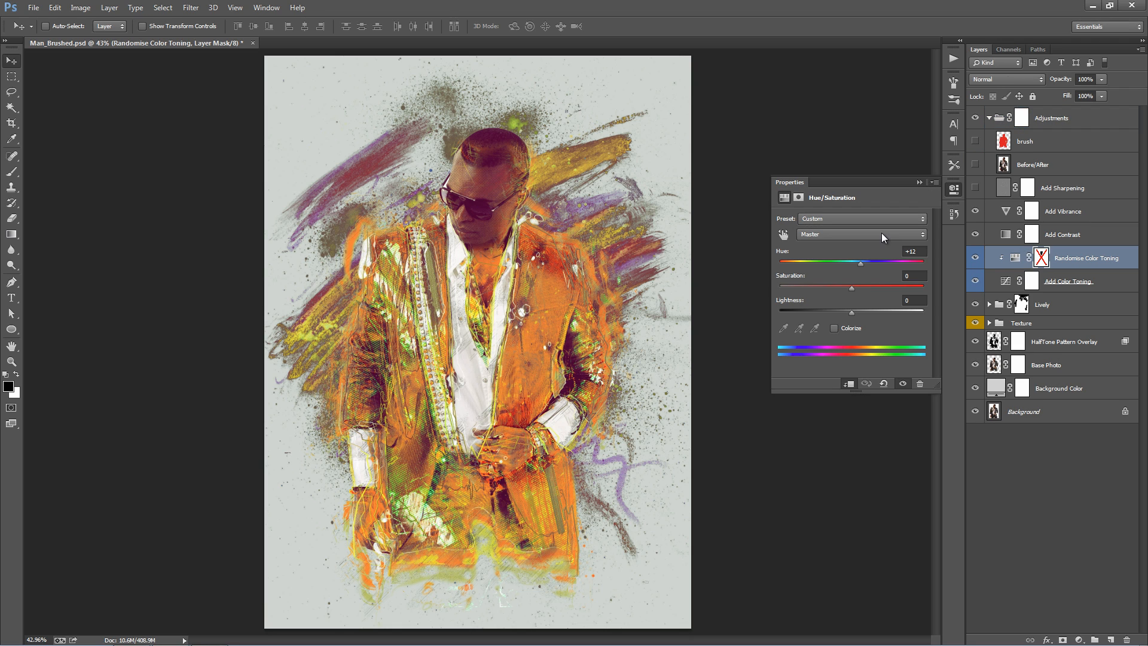
mouse_move(869, 263)
left_mouse_down()
mouse_move(924, 266)
mouse_move(802, 252)
mouse_move(862, 255)
left_mouse_up()
left_click(919, 182)
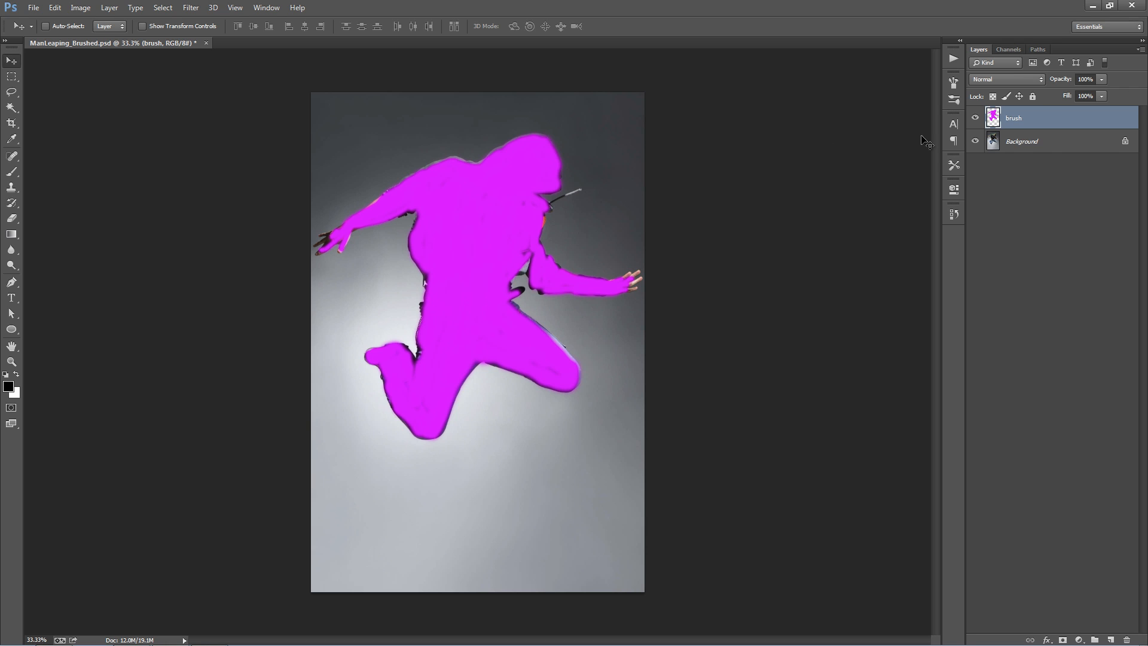
Hide and show the brush layer in ManLeaping_Brushed.psd to compare the painted area with the photo beneath
left_click(977, 118)
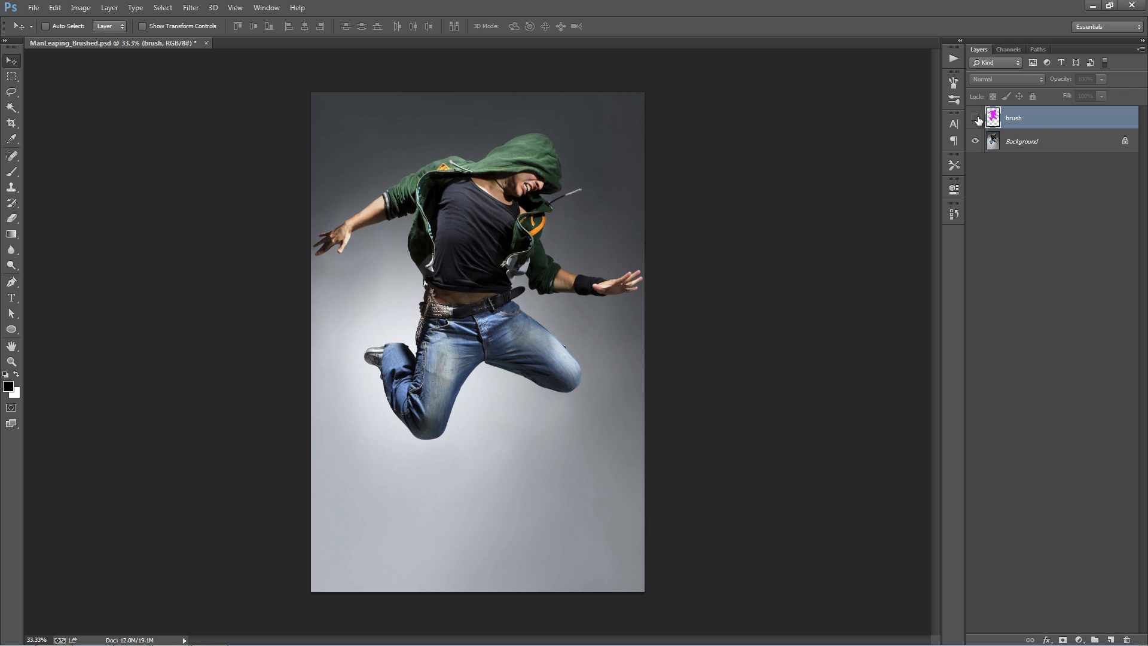
left_click(976, 119)
left_click(977, 118)
left_click(976, 119)
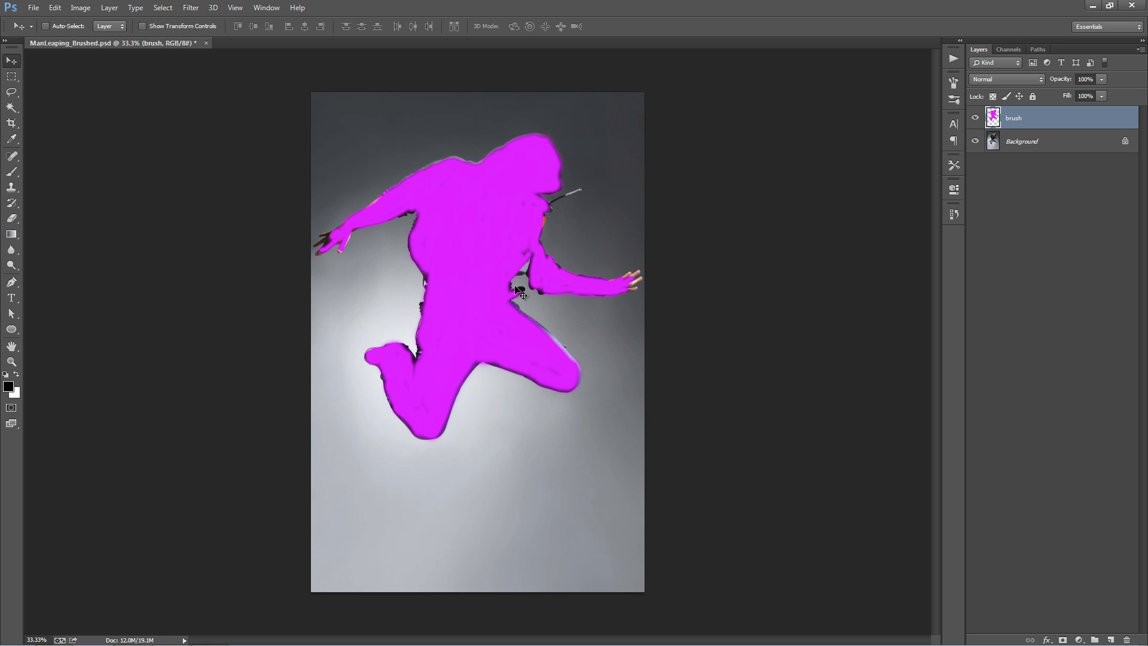
left_click(977, 118)
left_click(976, 118)
Run the Lively action on ManLeaping_Brushed.psd with the brush layer visible
left_click(954, 58)
left_click(876, 327)
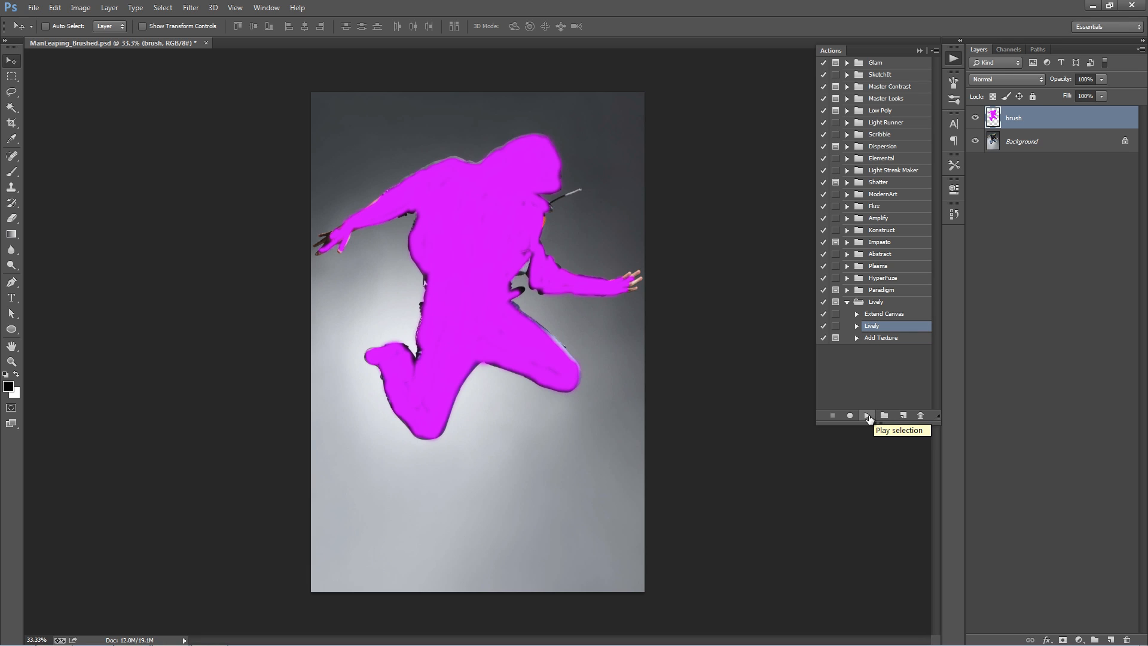
left_click(868, 416)
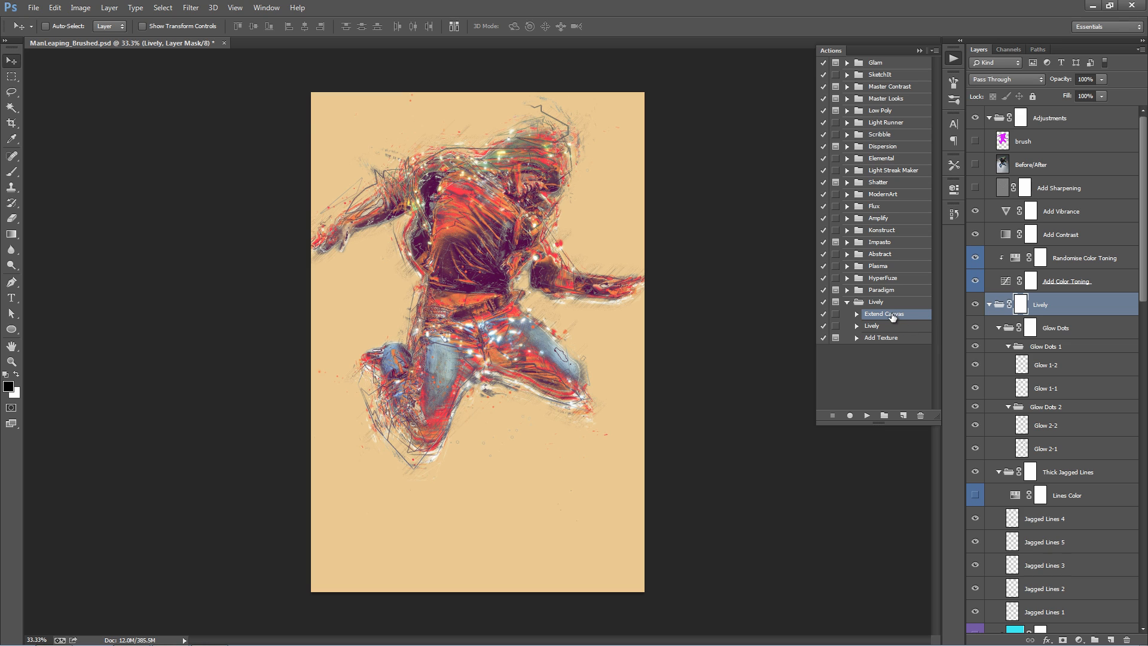
Run the Extend Canvas action to enlarge the canvas around the leaping man
left_click(867, 415)
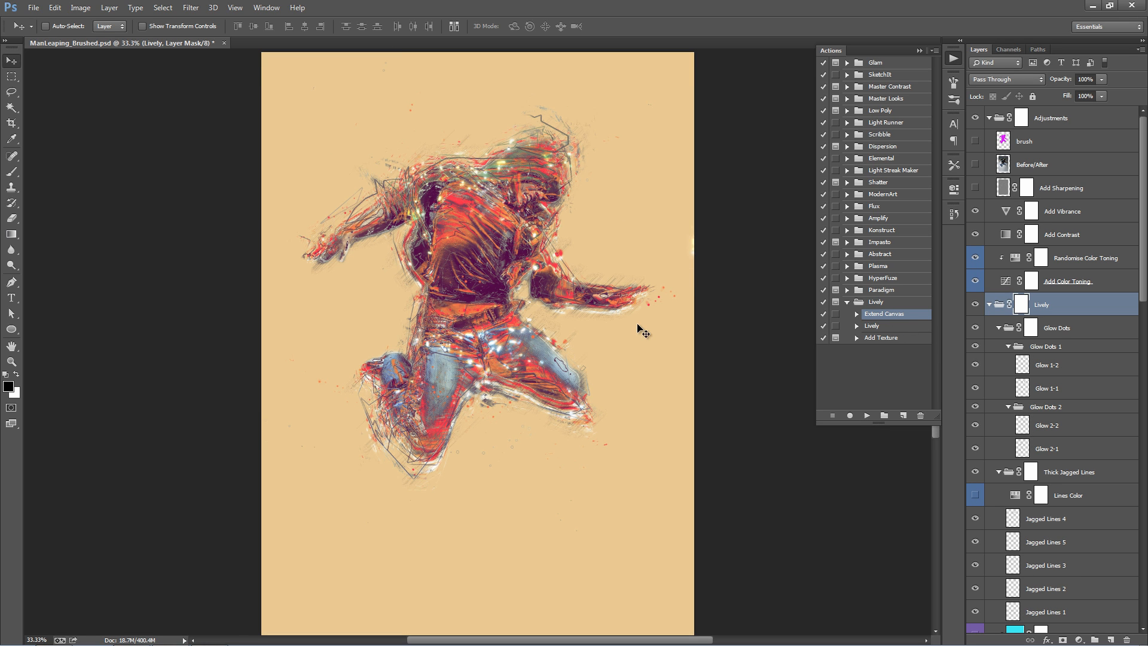
left_click(920, 50)
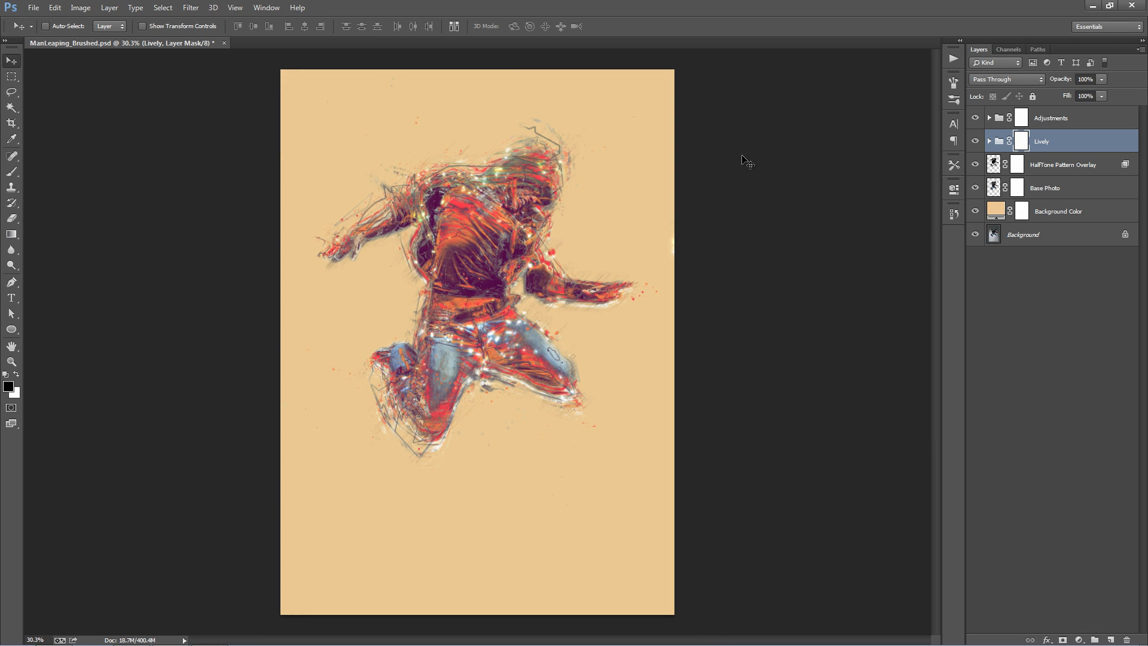
Paint black on the Lively group's layer mask over the man's face and hood to reveal the photo underneath
left_click(1062, 127)
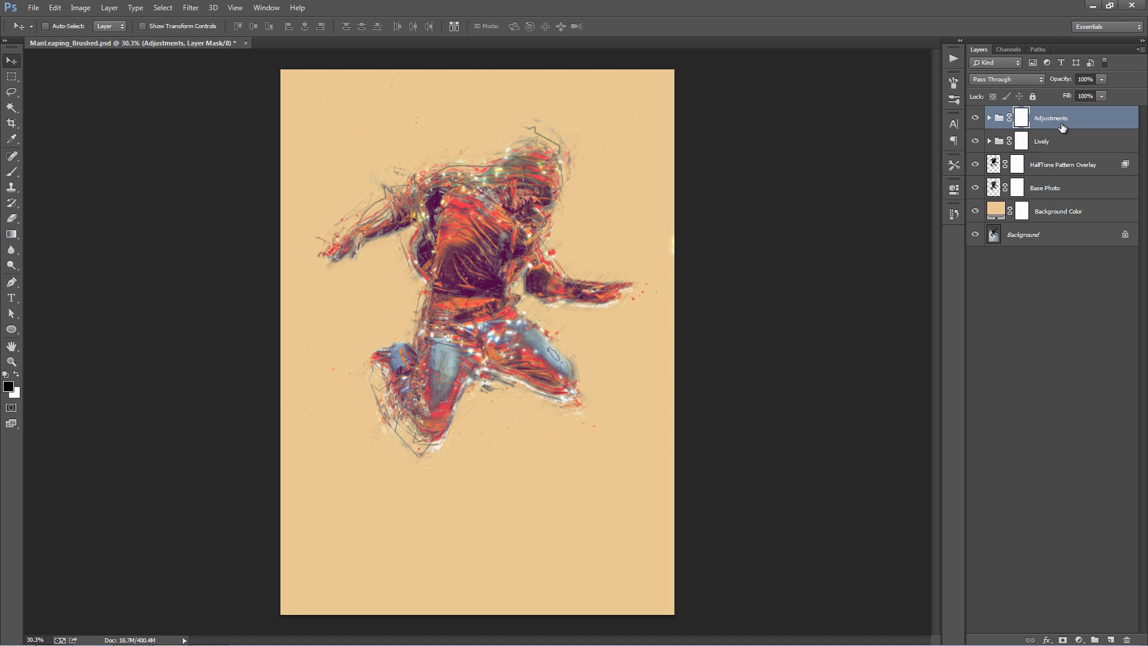
left_click(1070, 145)
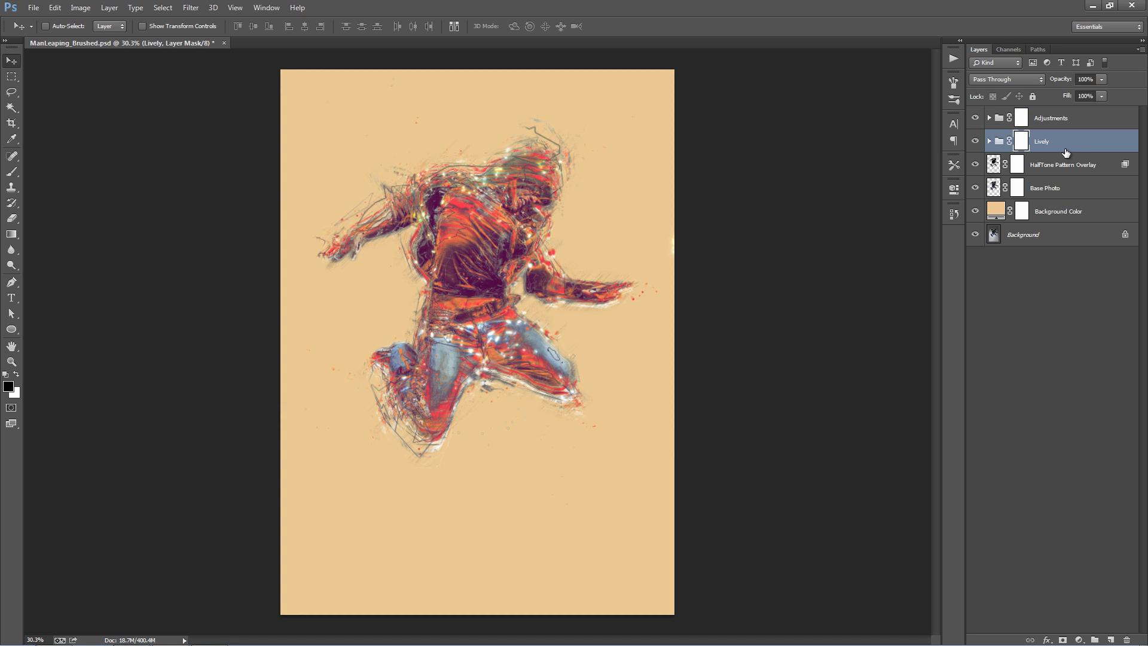
key("z")
left_click(538, 243)
left_click(538, 243)
key("v")
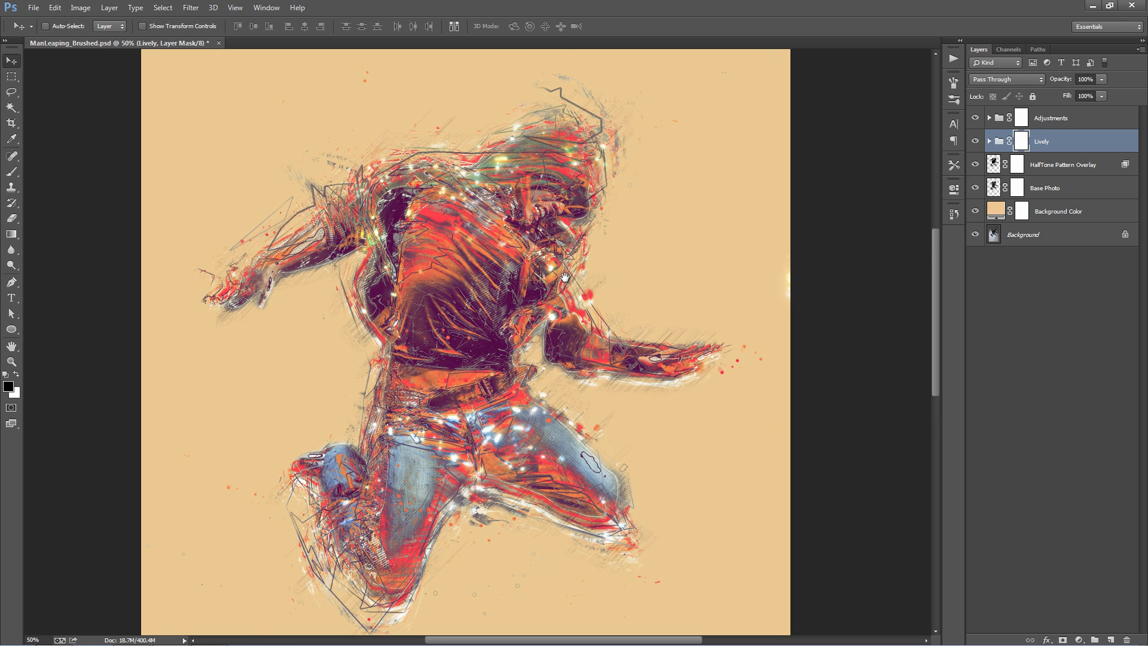
key("b")
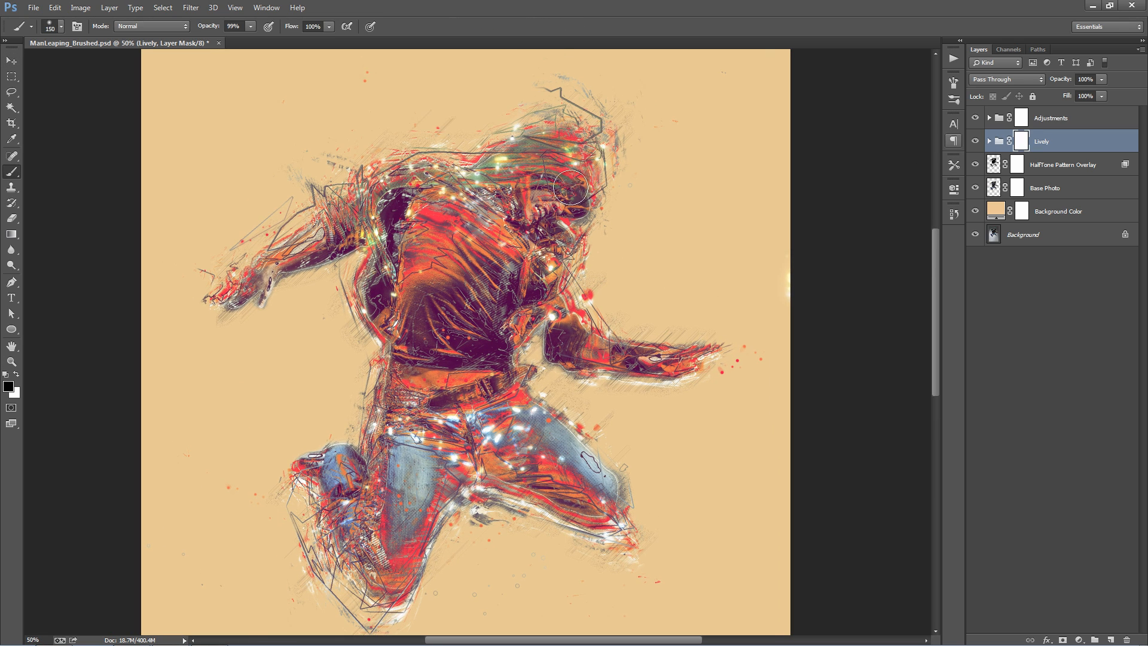
mouse_move(577, 206)
left_mouse_down()
mouse_move(508, 214)
mouse_move(521, 213)
mouse_move(547, 174)
mouse_move(513, 182)
left_mouse_up()
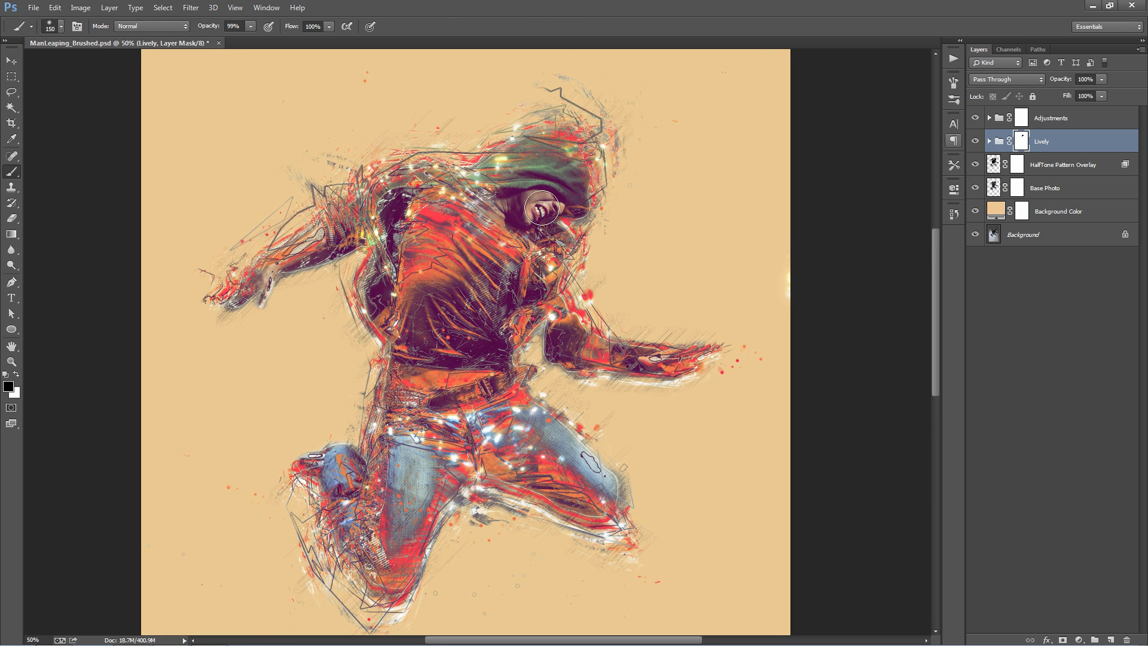
key("v")
key("ctrl+0")
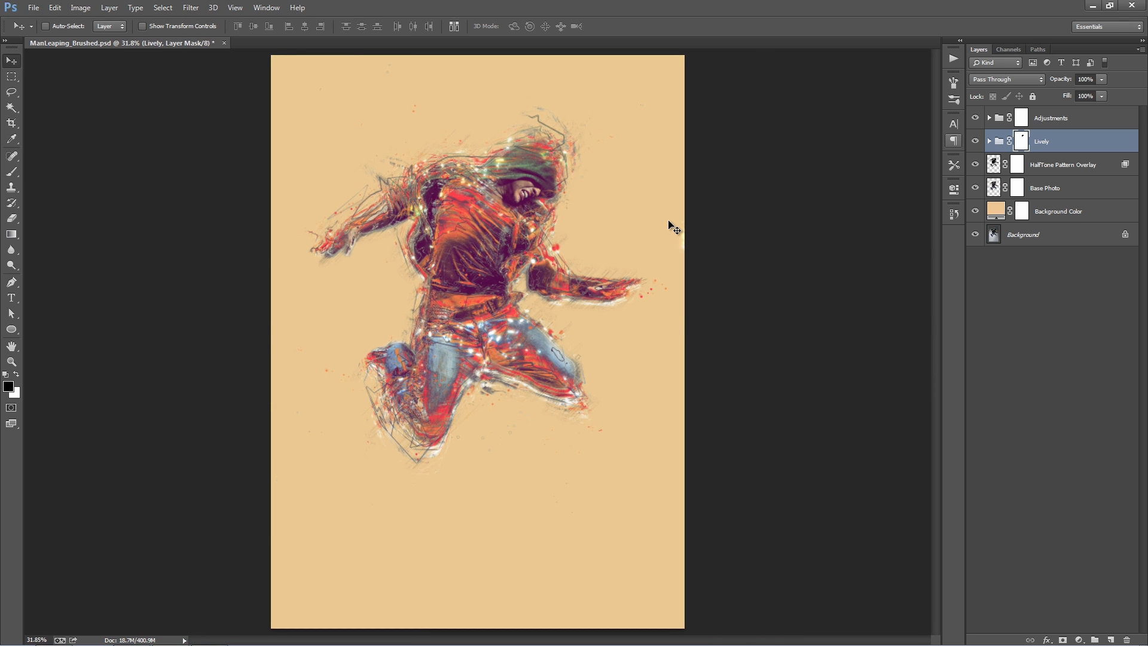
Expand the Lively group and examine its texture layers alongside an enlarged view of the leaping man
key("ctrl+plus")
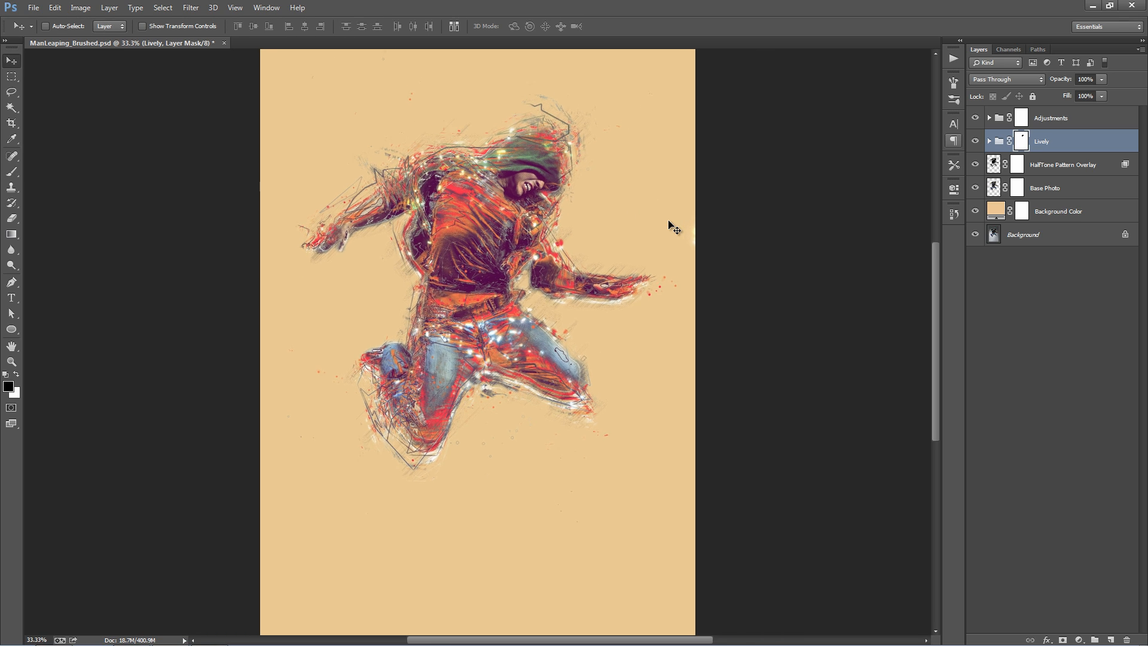
key("ctrl+plus")
left_click_drag(668, 220, 666, 274)
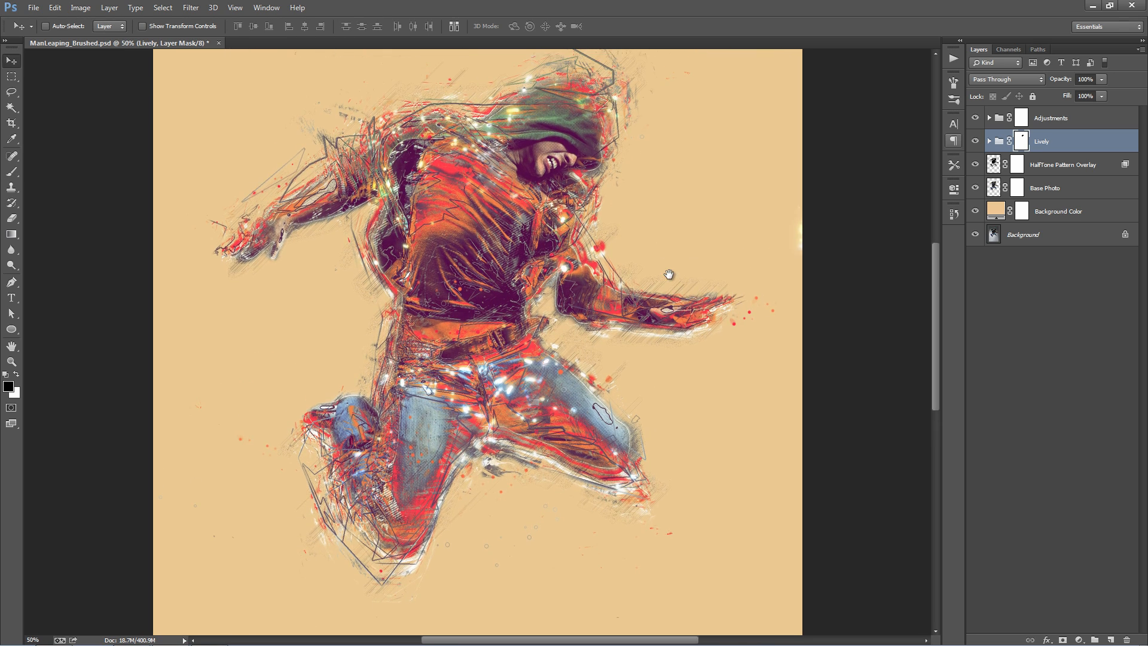
left_click(990, 141)
left_click_drag(1144, 163, 1140, 435)
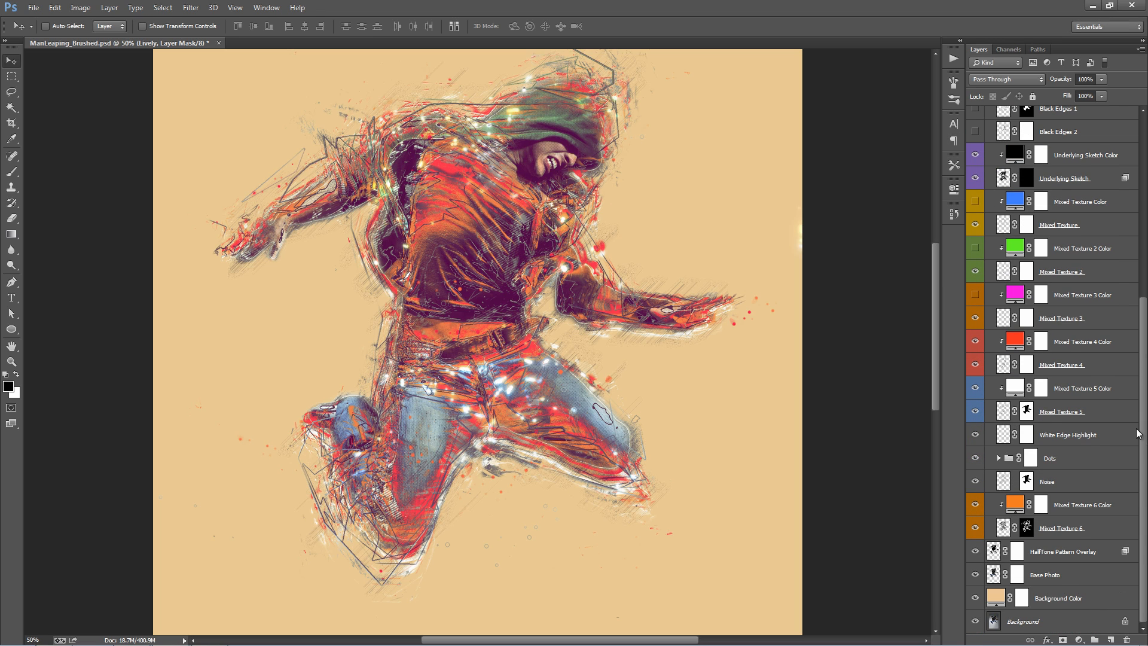
left_click_drag(573, 253, 549, 272)
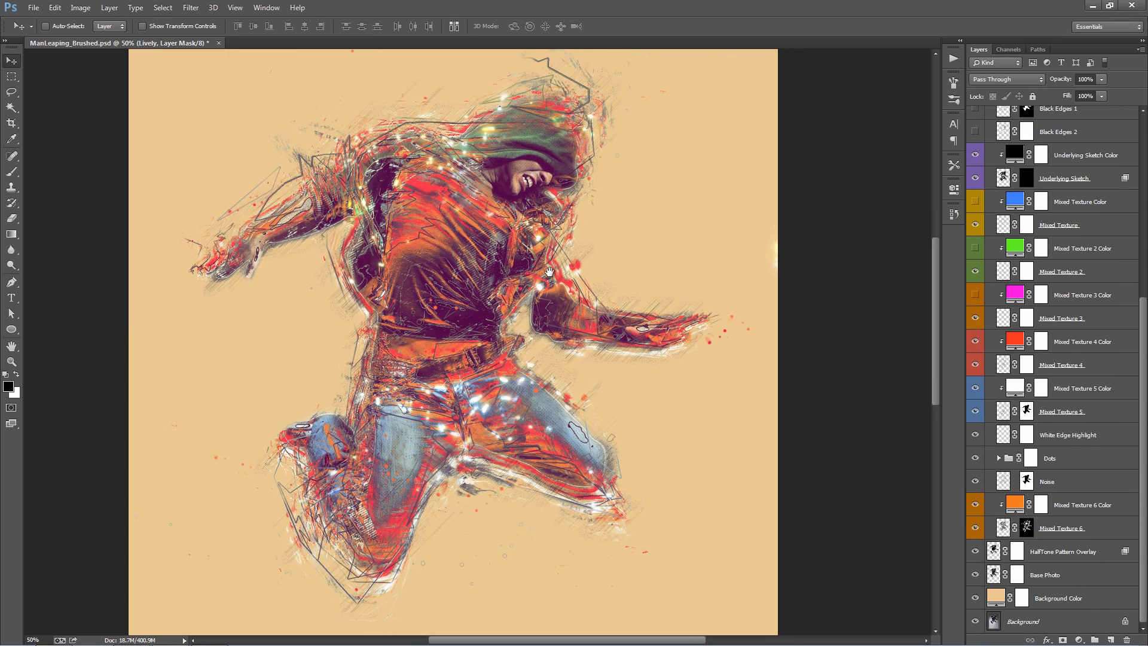
Recolor the Mixed Texture 6 Color fill layer to dark blue 2a516f
left_click(1020, 508)
double_click(1020, 508)
left_click_drag(975, 154, 973, 143)
left_click(902, 160)
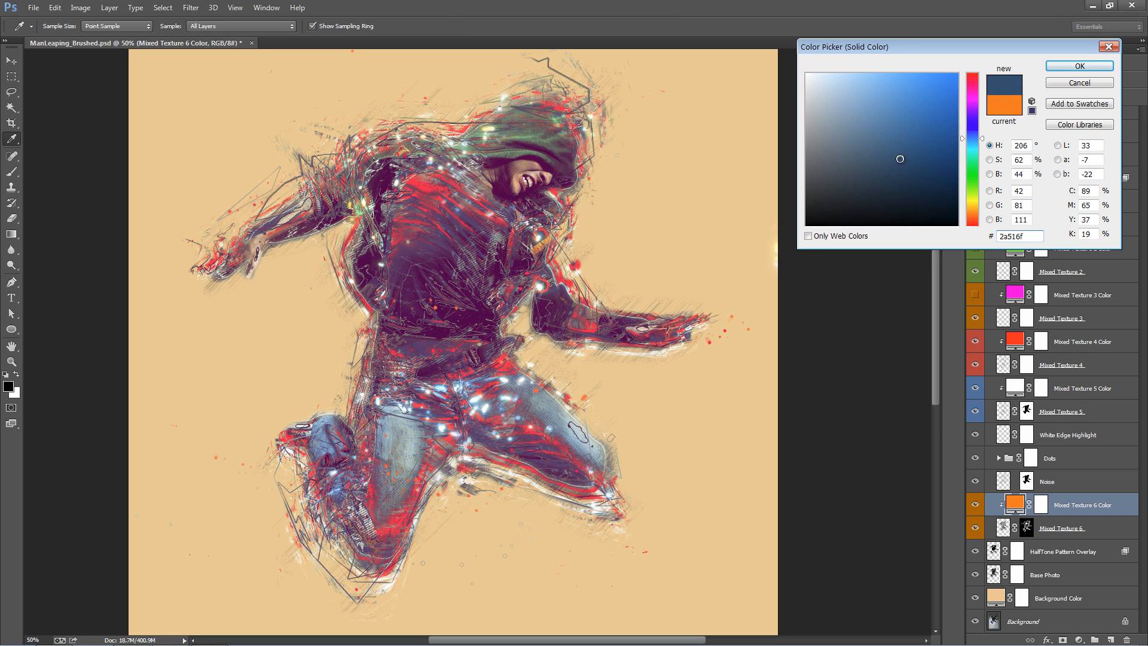
left_click(1095, 66)
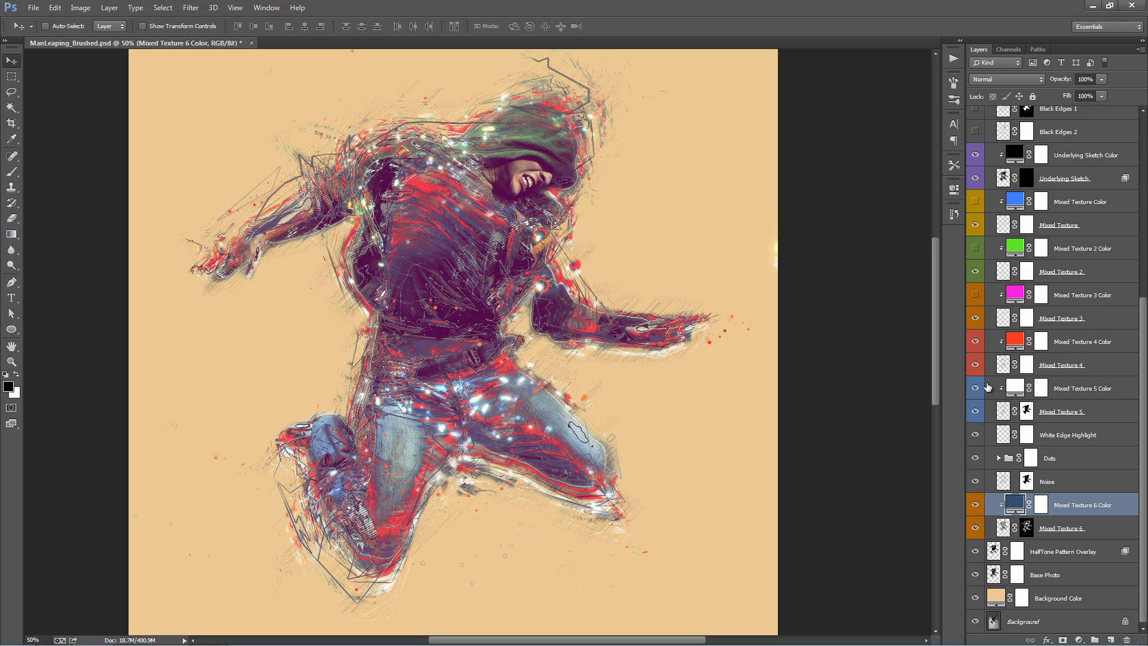
Preview Mixed Texture 5 with its visibility toggled, and recolor the Mixed Texture 4 Color fill layer to green 659927
left_click(975, 411)
left_click(975, 411)
double_click(1014, 344)
left_click(974, 188)
mouse_move(935, 151)
left_mouse_down()
mouse_move(928, 120)
mouse_move(919, 134)
left_mouse_up()
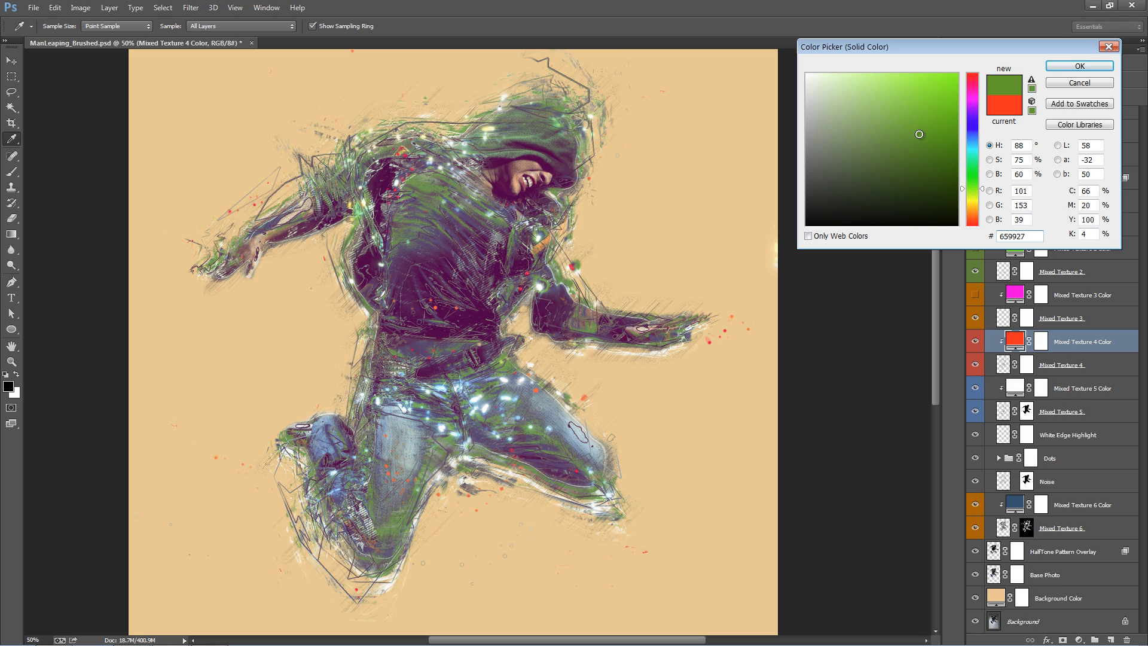
left_click(1086, 67)
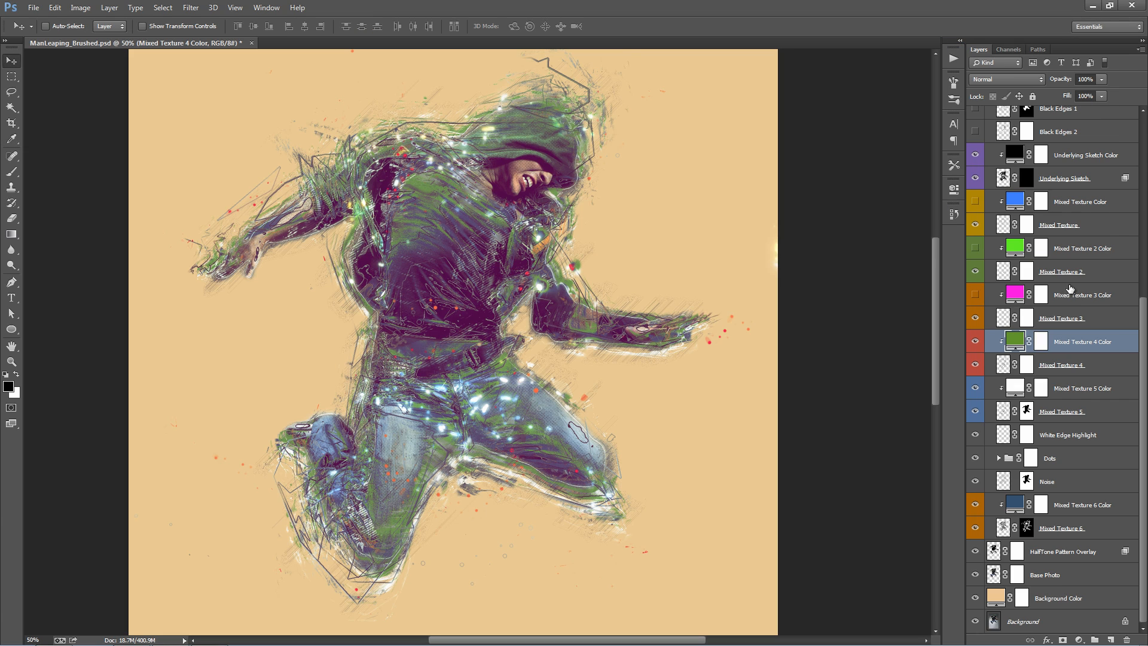
Show the Mixed Texture 3 Color fill layer and recolor it to lime green b7f21a
left_click(975, 295)
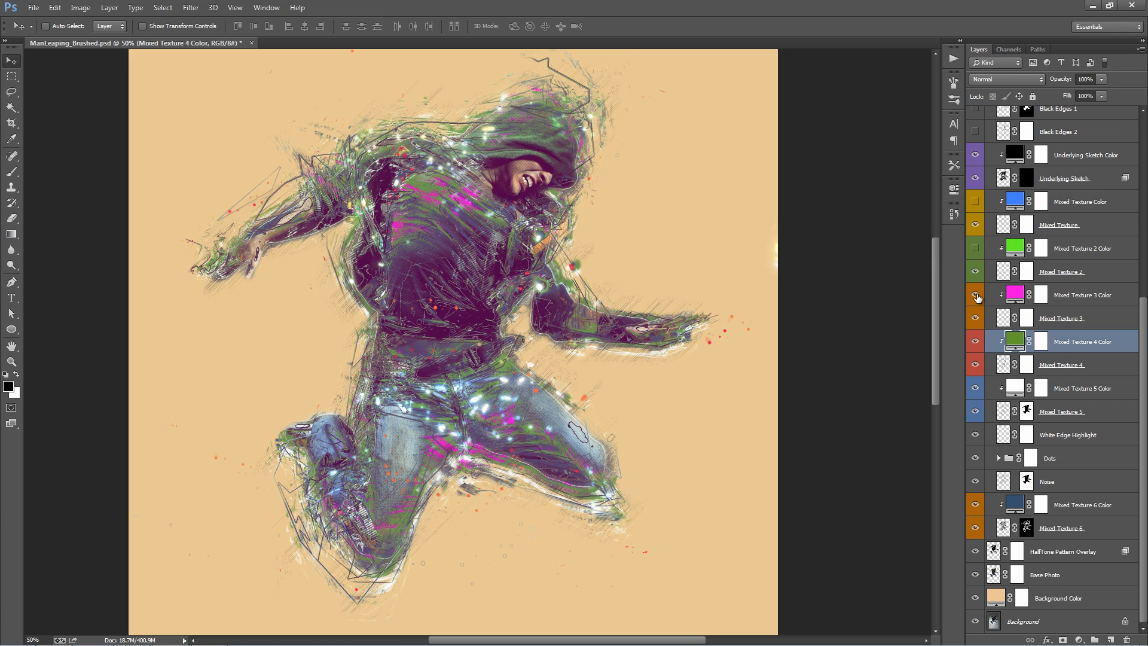
double_click(1015, 294)
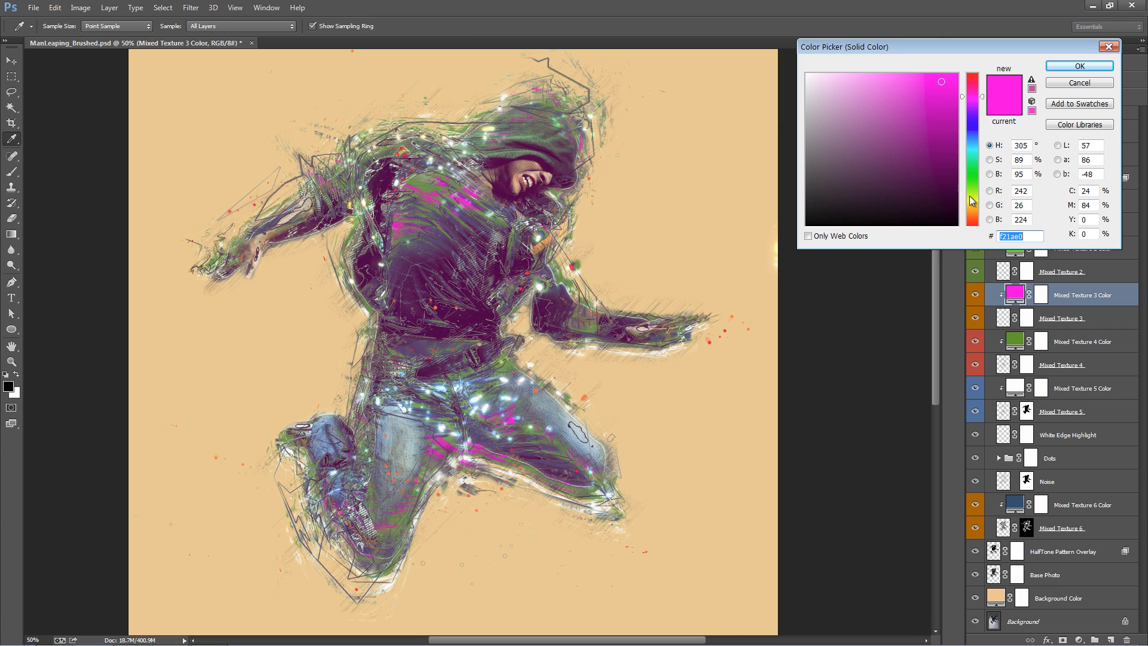
left_click(971, 194)
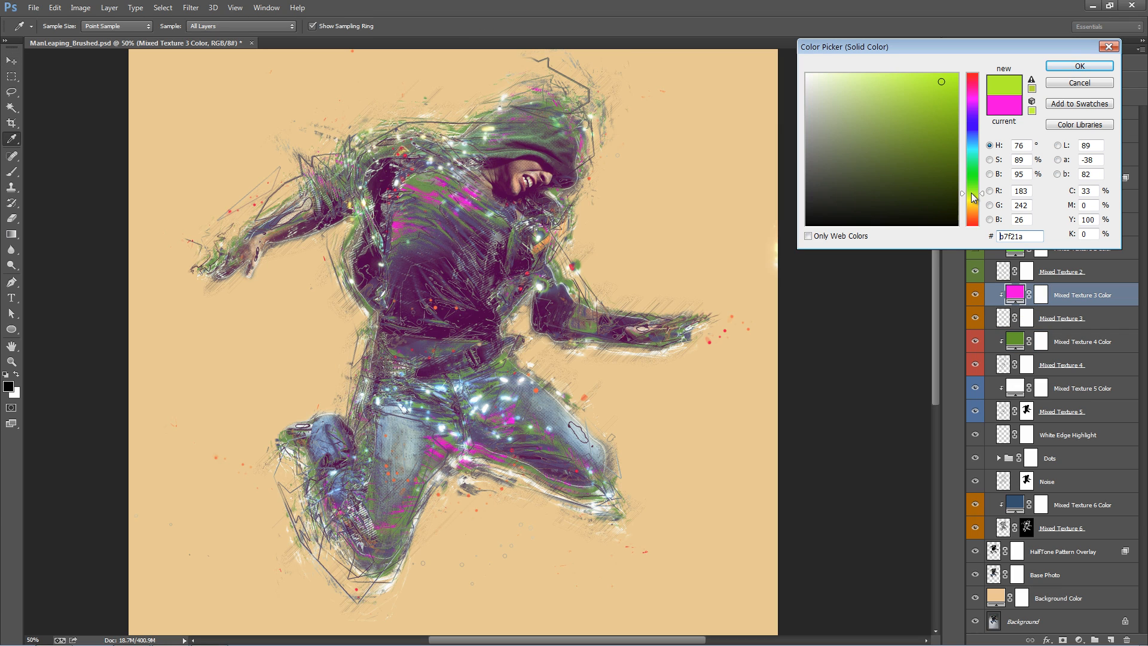
left_click(1097, 68)
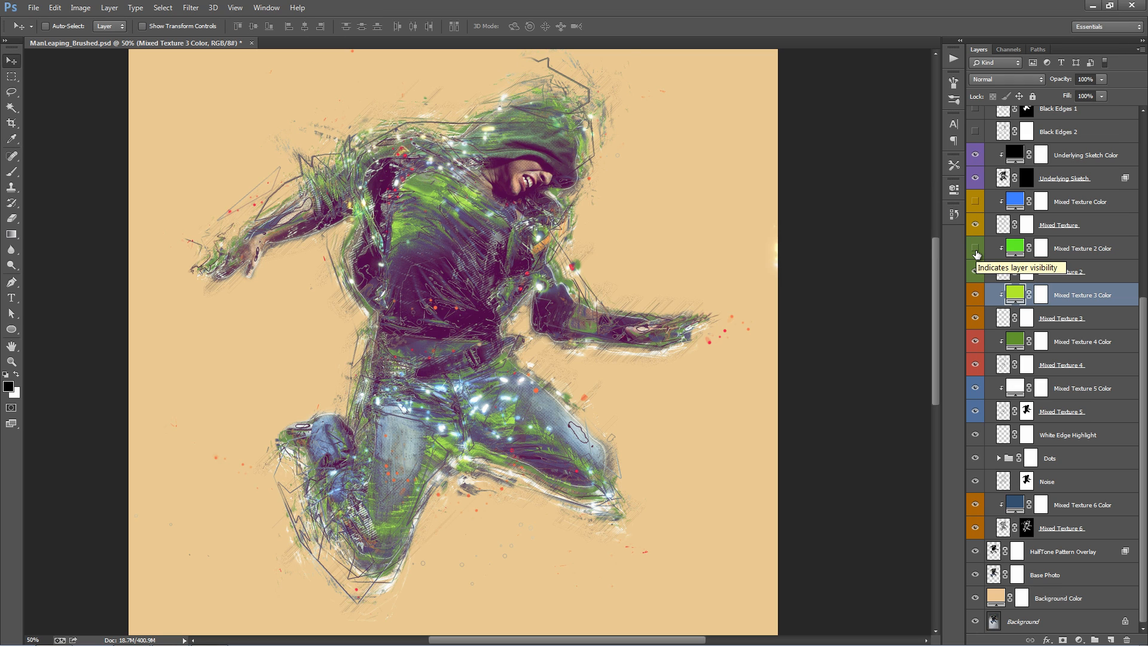
Show the Mixed Texture Color fill layer, try white, and set its color to black 000000
scroll(977, 253, "up", 2)
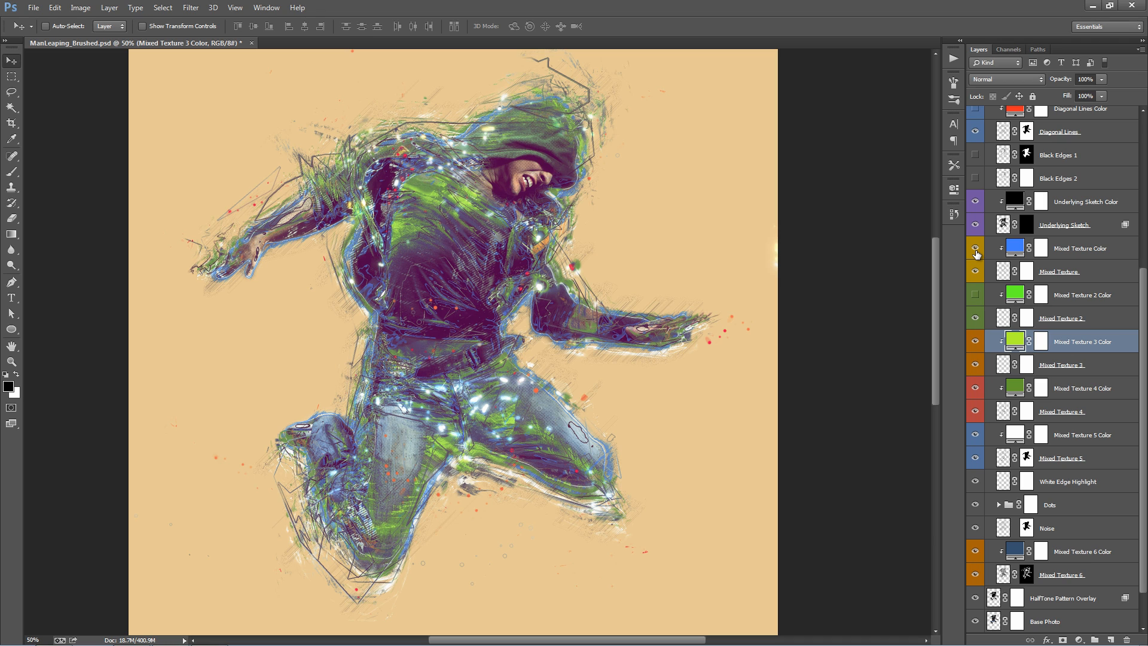
left_click(975, 250)
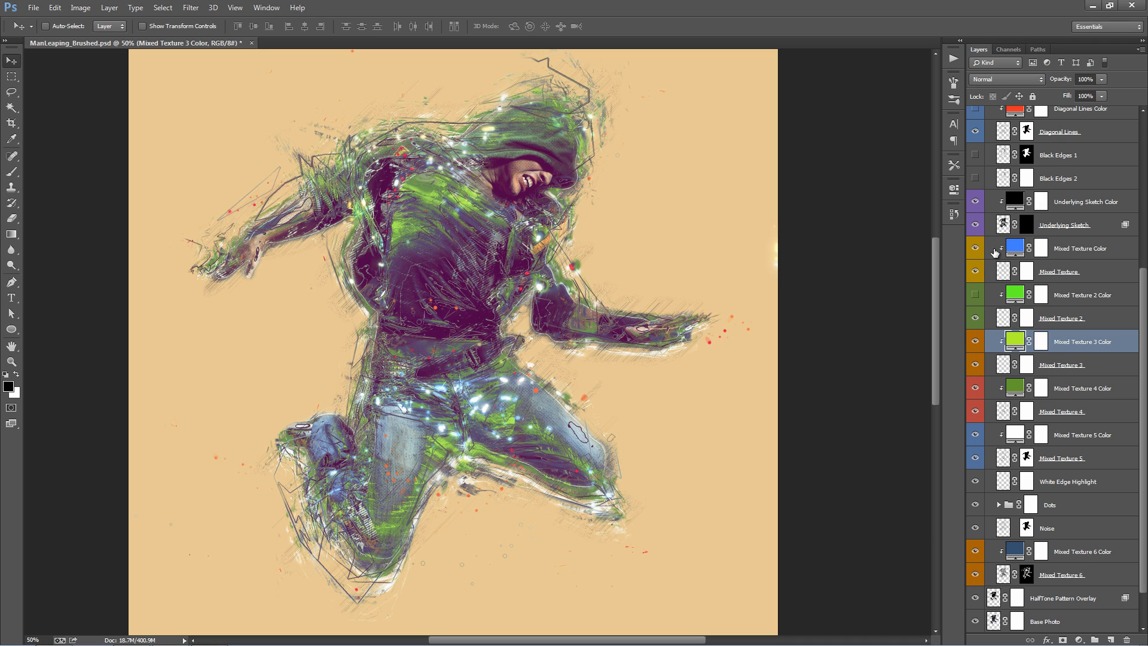
double_click(1019, 247)
left_click_drag(897, 177, 807, 74)
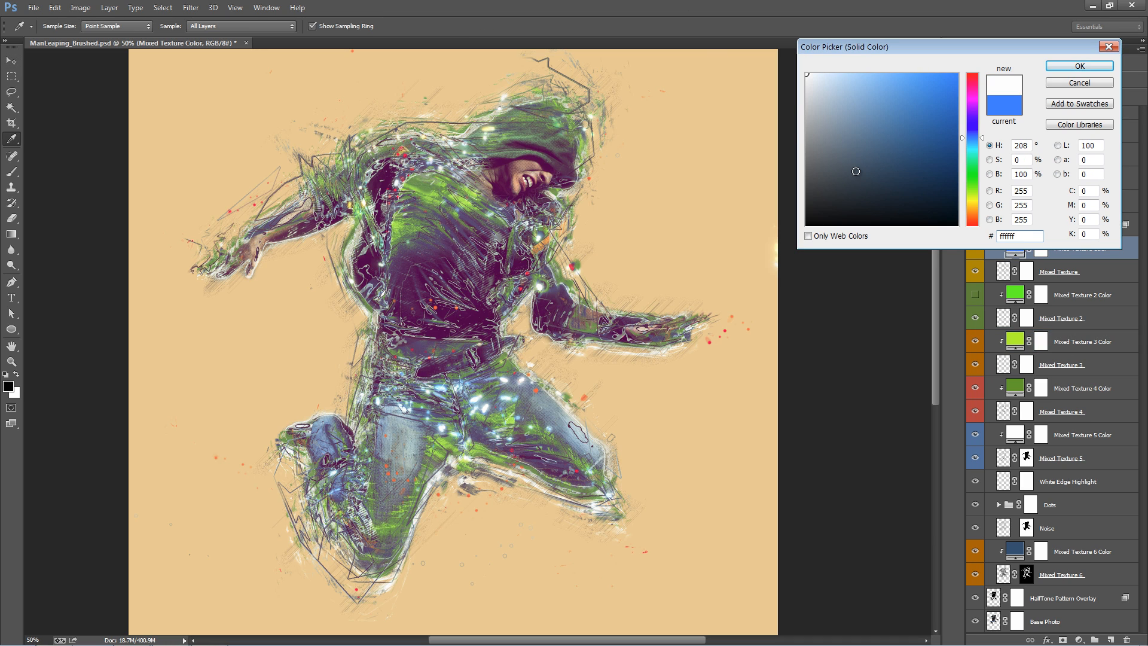
left_click_drag(854, 174, 725, 286)
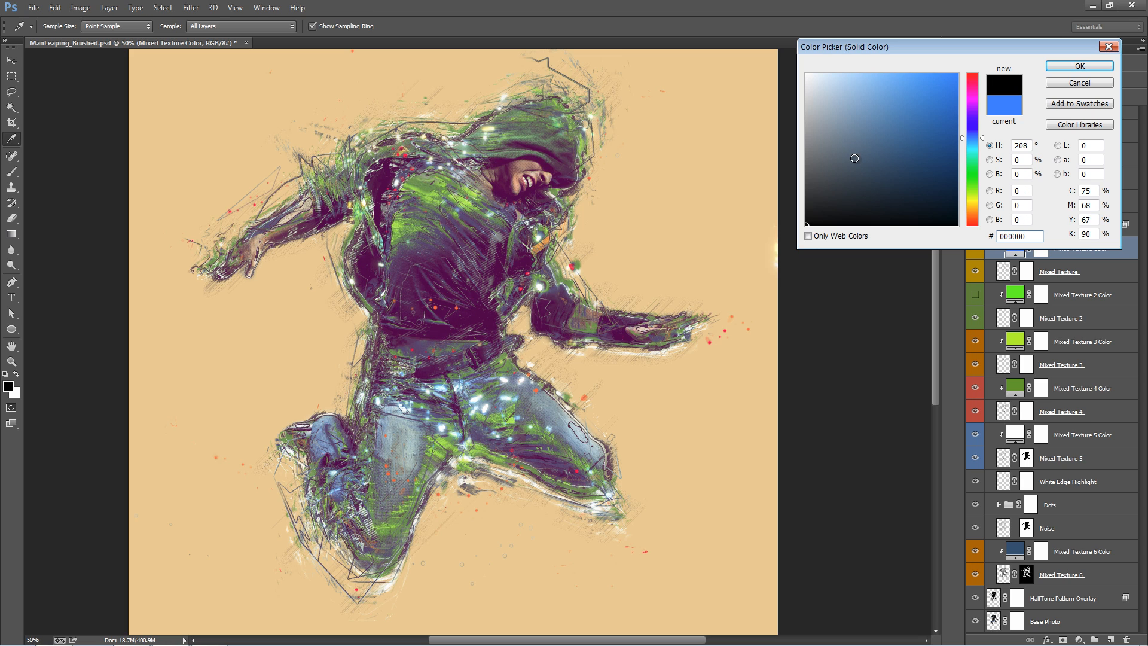
left_click(1076, 66)
Compare the Underlying Sketch layer with its mask temporarily disabled and enabled again
scroll(1040, 323, "up", 5)
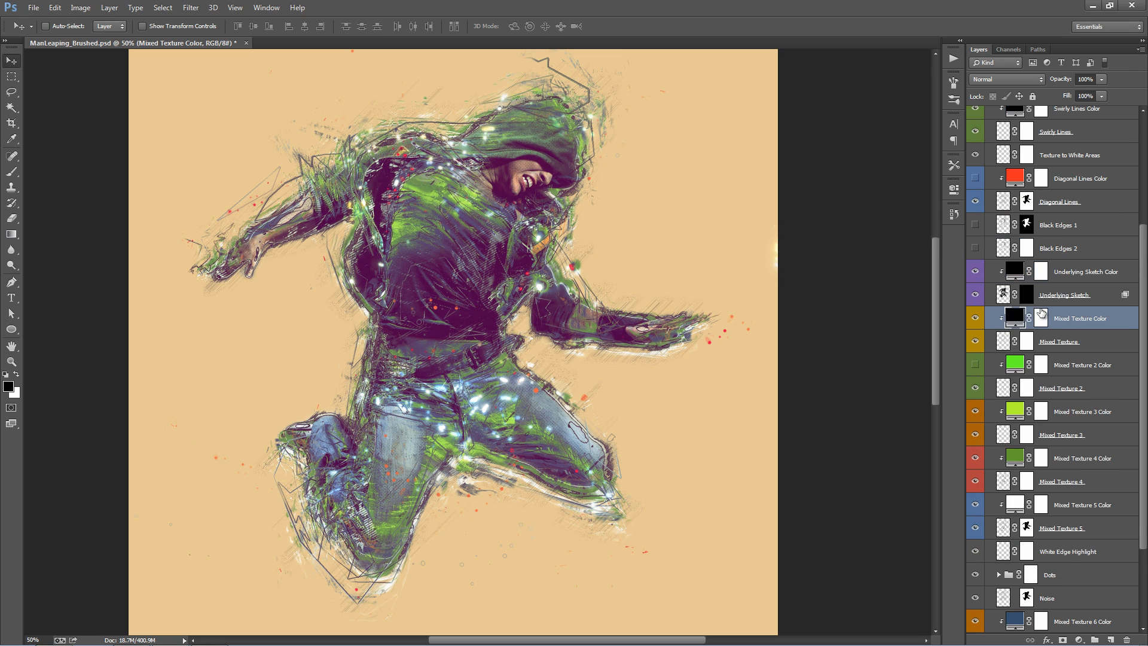
left_click(1037, 344)
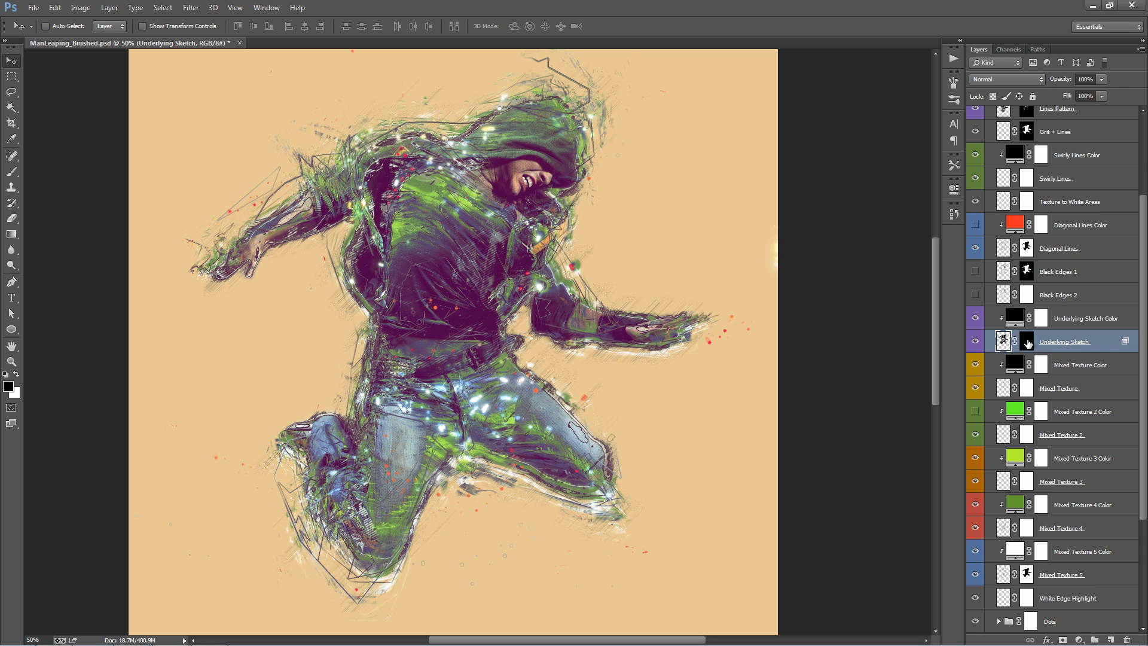
left_click(1027, 342, "shift")
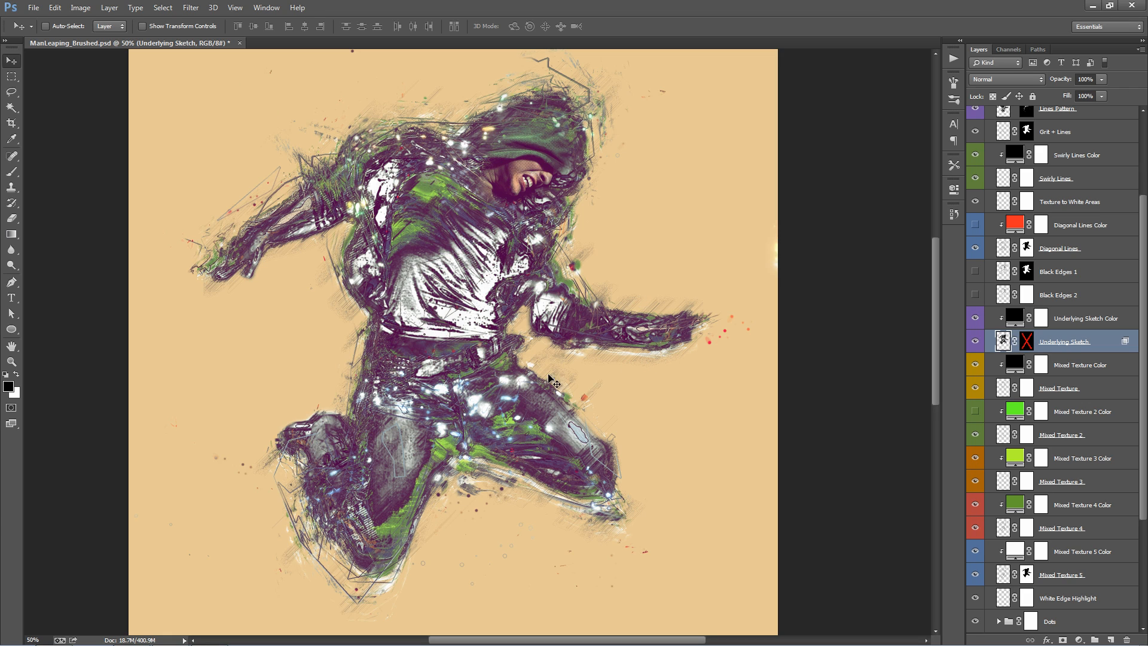
left_click(1027, 342, "shift")
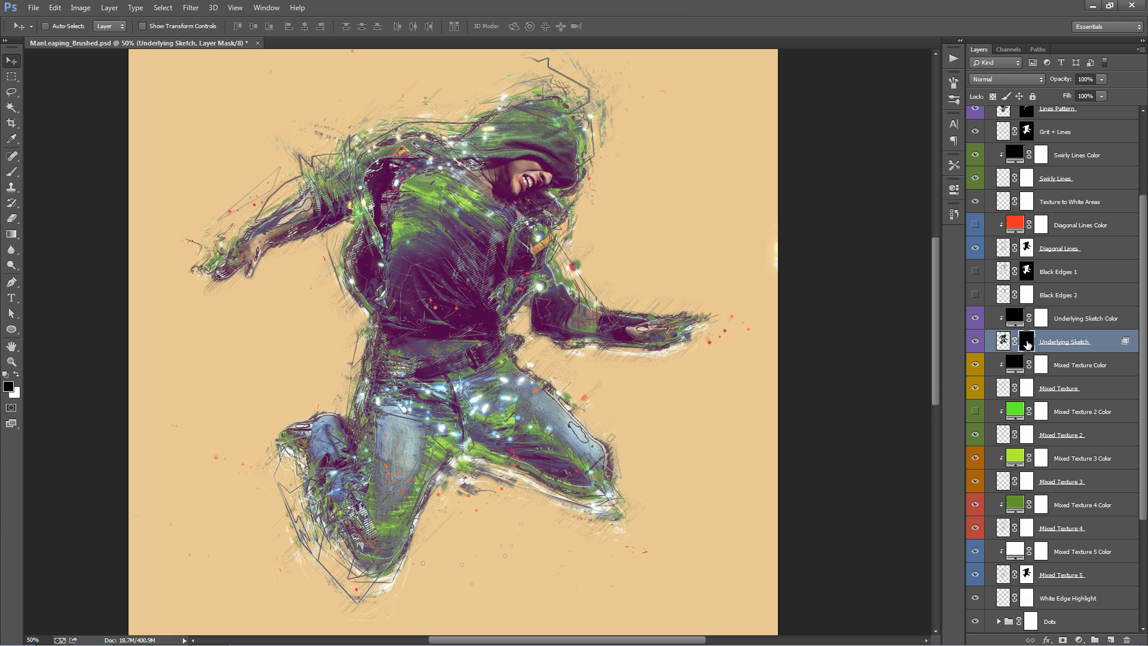
Paint white on the Underlying Sketch layer's mask over the man's arms, hood and legs to bring out the sketch
key("b")
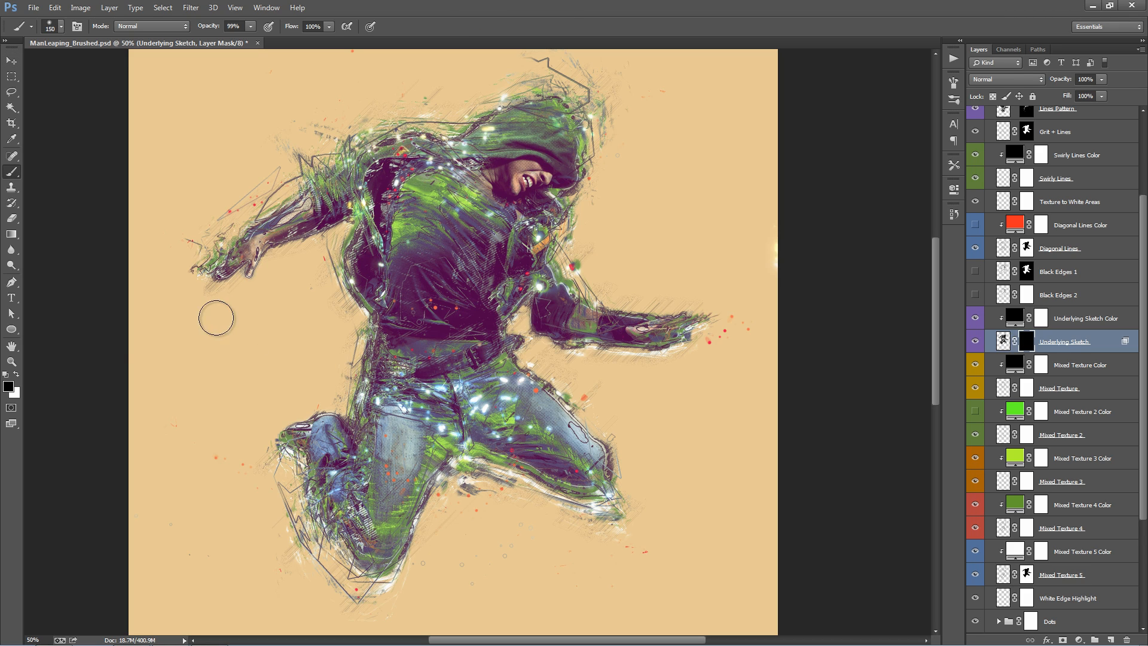
left_click(20, 375)
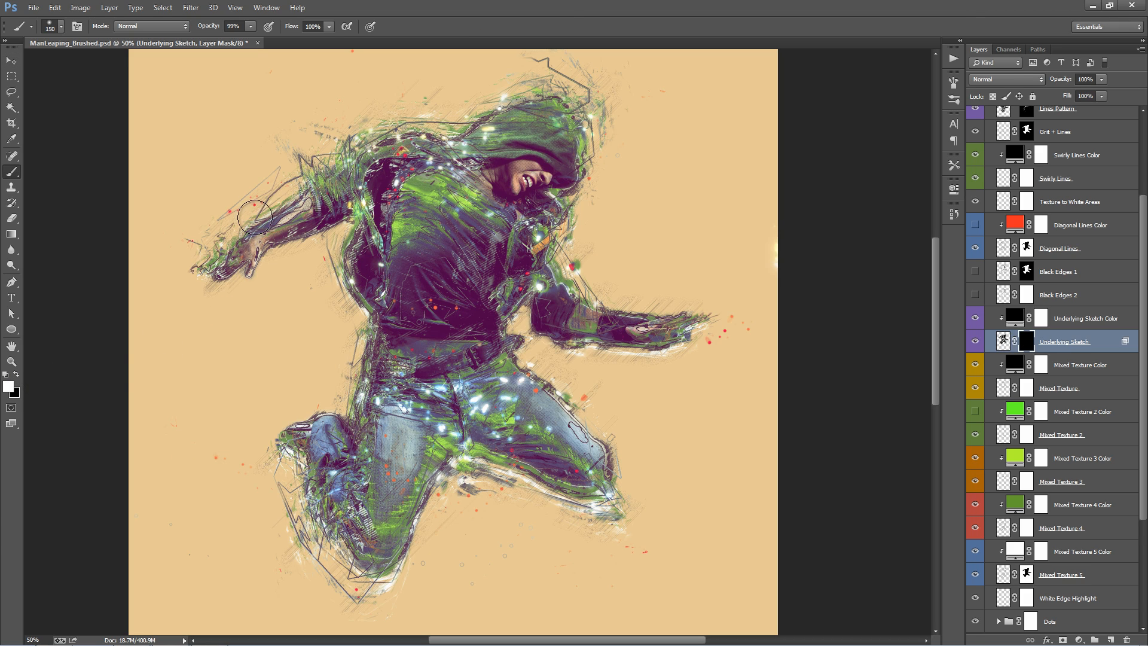
mouse_move(311, 182)
left_mouse_down()
mouse_move(223, 246)
mouse_move(166, 220)
left_mouse_up()
mouse_move(456, 90)
left_mouse_down()
mouse_move(419, 125)
mouse_move(592, 73)
left_mouse_up()
mouse_move(662, 307)
left_mouse_down()
mouse_move(574, 287)
mouse_move(718, 336)
left_mouse_up()
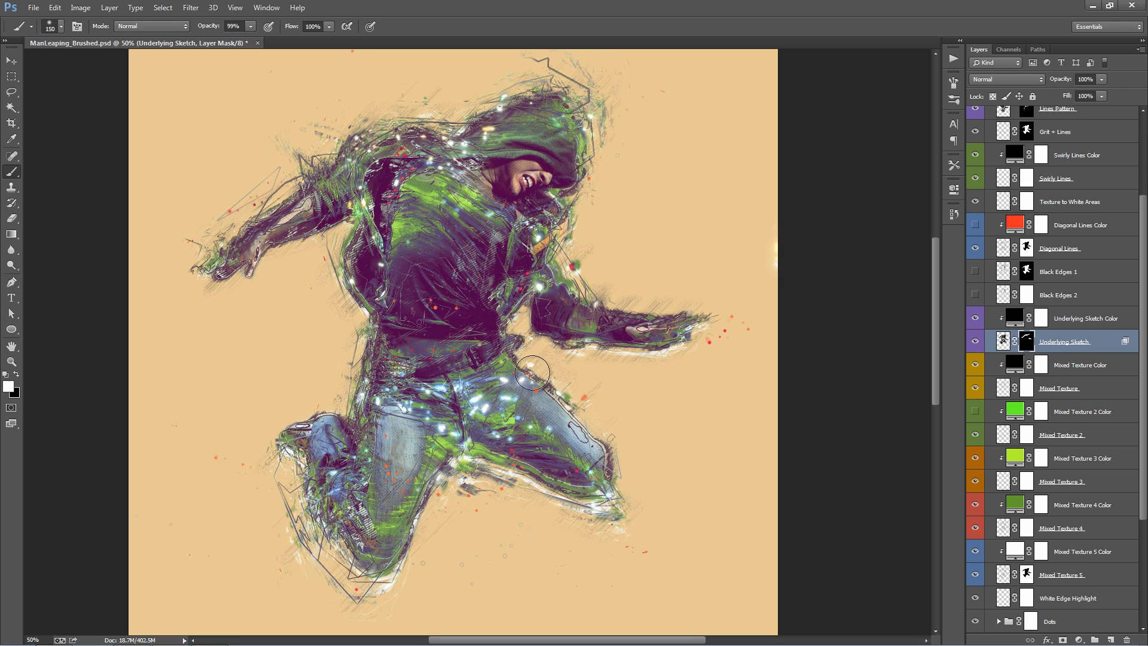
mouse_move(533, 374)
left_mouse_down()
mouse_move(617, 466)
mouse_move(625, 502)
mouse_move(484, 436)
mouse_move(435, 436)
mouse_move(521, 505)
mouse_move(555, 475)
mouse_move(524, 444)
mouse_move(595, 493)
mouse_move(537, 451)
mouse_move(455, 438)
mouse_move(466, 419)
mouse_move(530, 445)
mouse_move(431, 419)
mouse_move(540, 433)
mouse_move(375, 455)
mouse_move(311, 430)
mouse_move(362, 560)
left_mouse_up()
key("v")
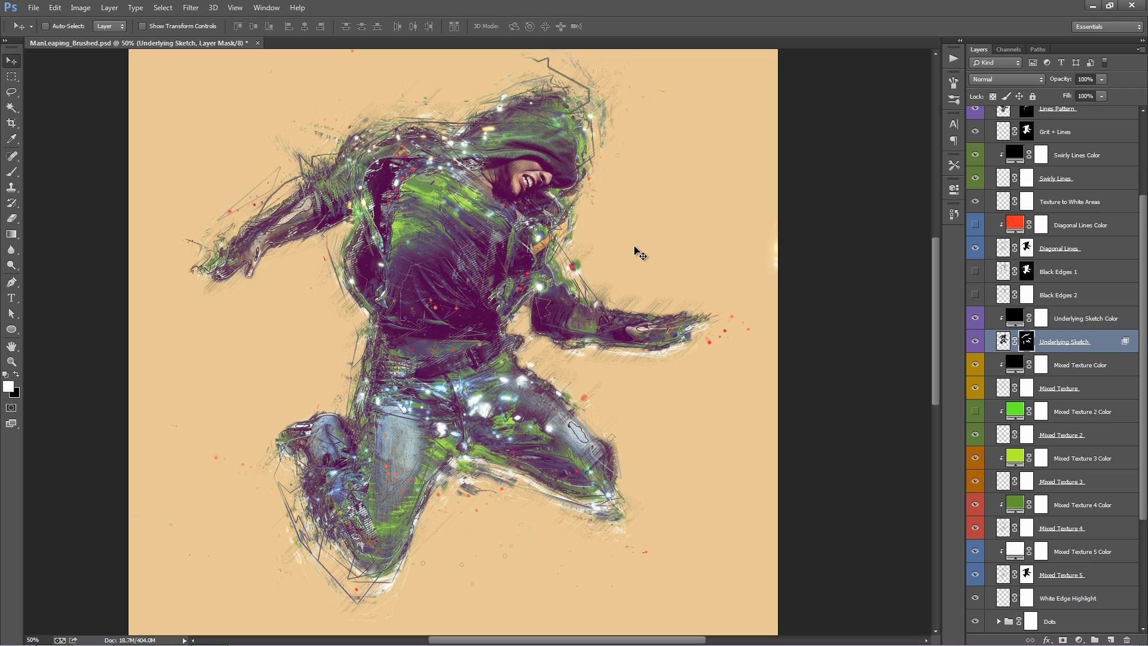
Preview the Black Edges 2 and Black Edges 1 layers by showing each one briefly and hiding it again
left_click_drag(644, 245, 657, 252)
key("alt+bracketright")
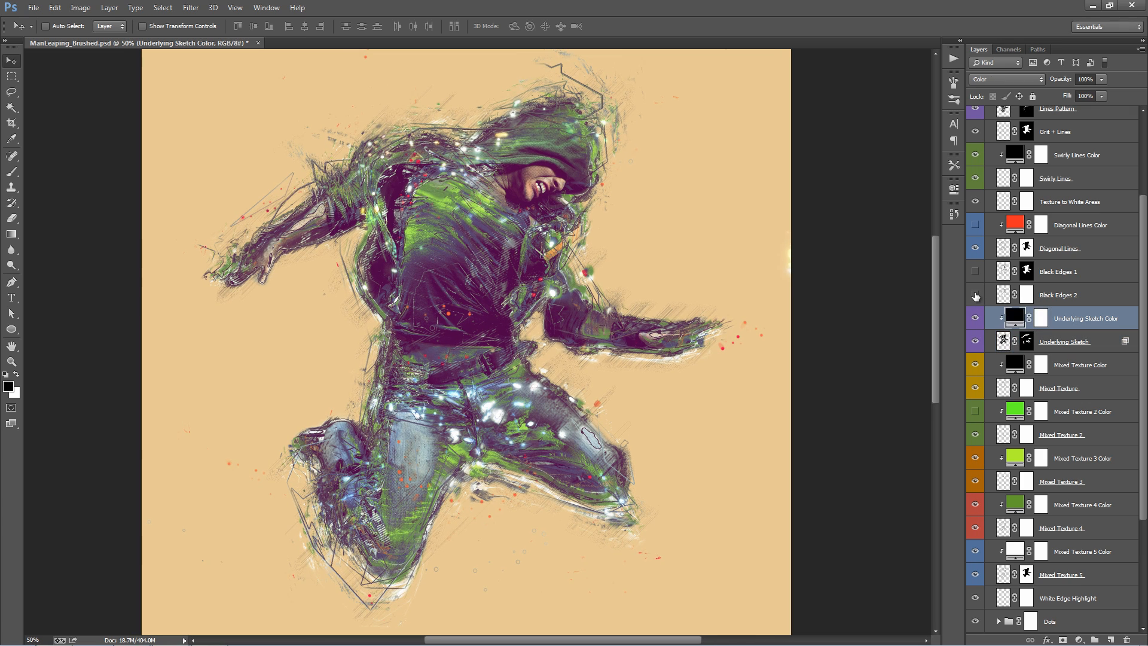
left_click(976, 296)
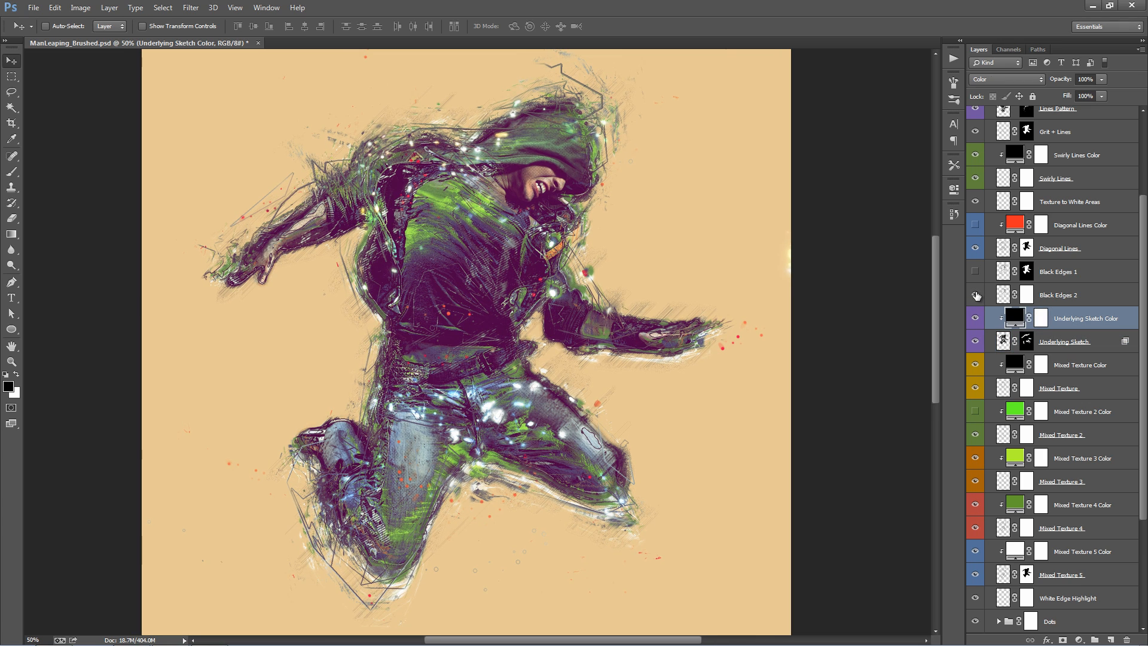
left_click(976, 296)
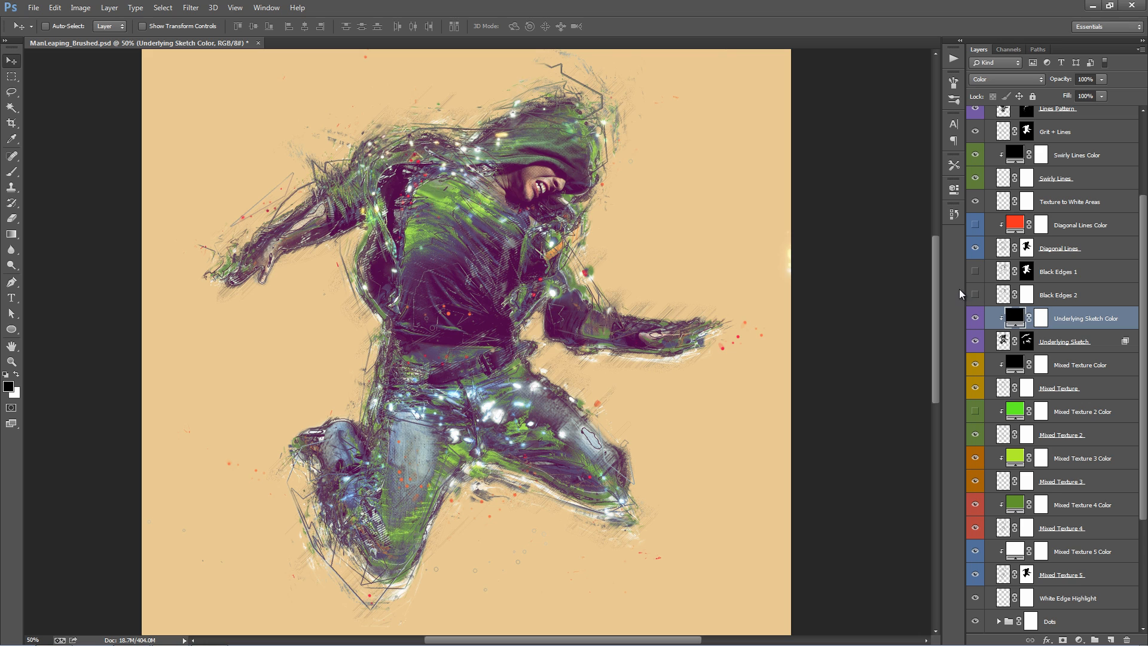
left_click(977, 272)
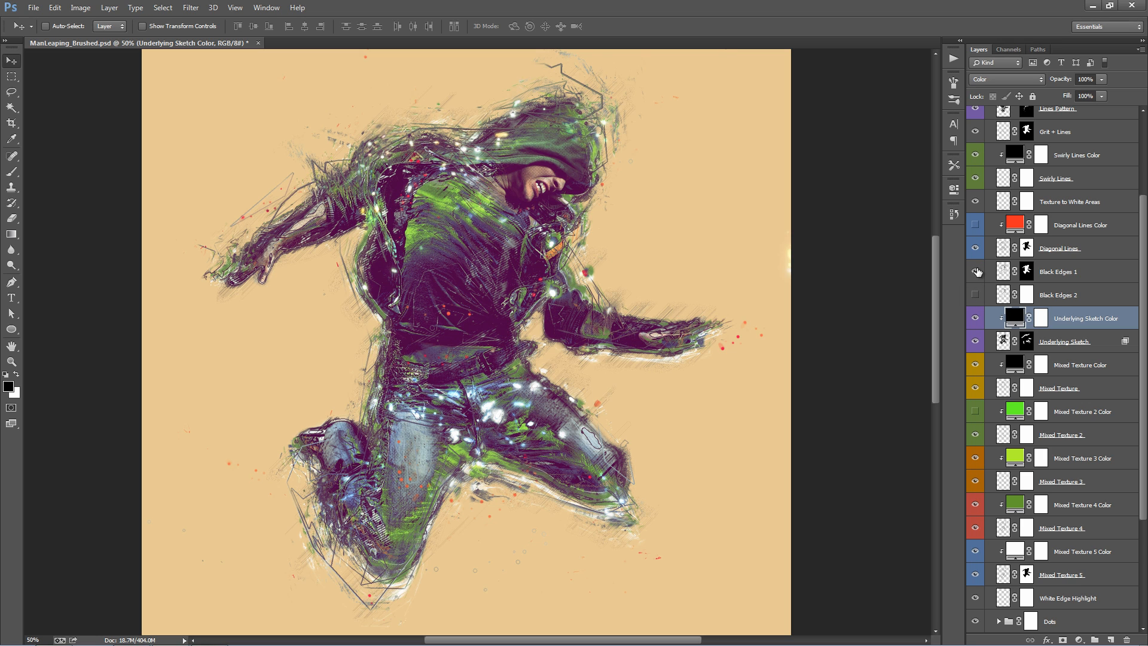
left_click(977, 271)
Show the Diagonal Lines Color fill layer, try several hues, and set its color to dark green 18950f
scroll(978, 273, "up", 2)
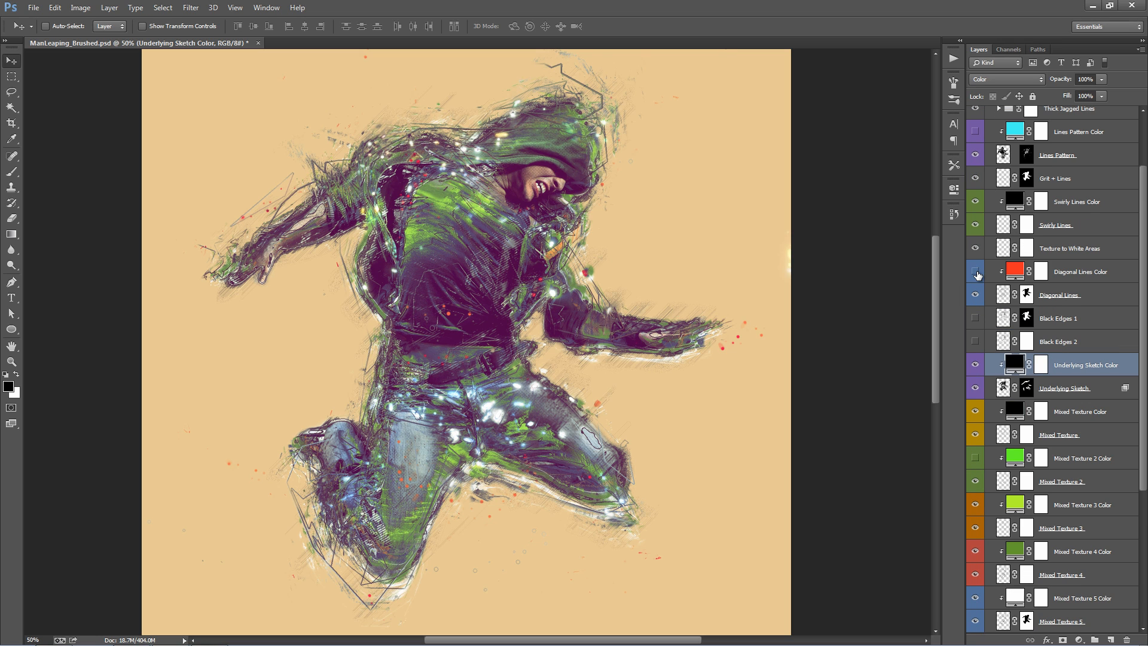
double_click(1015, 270)
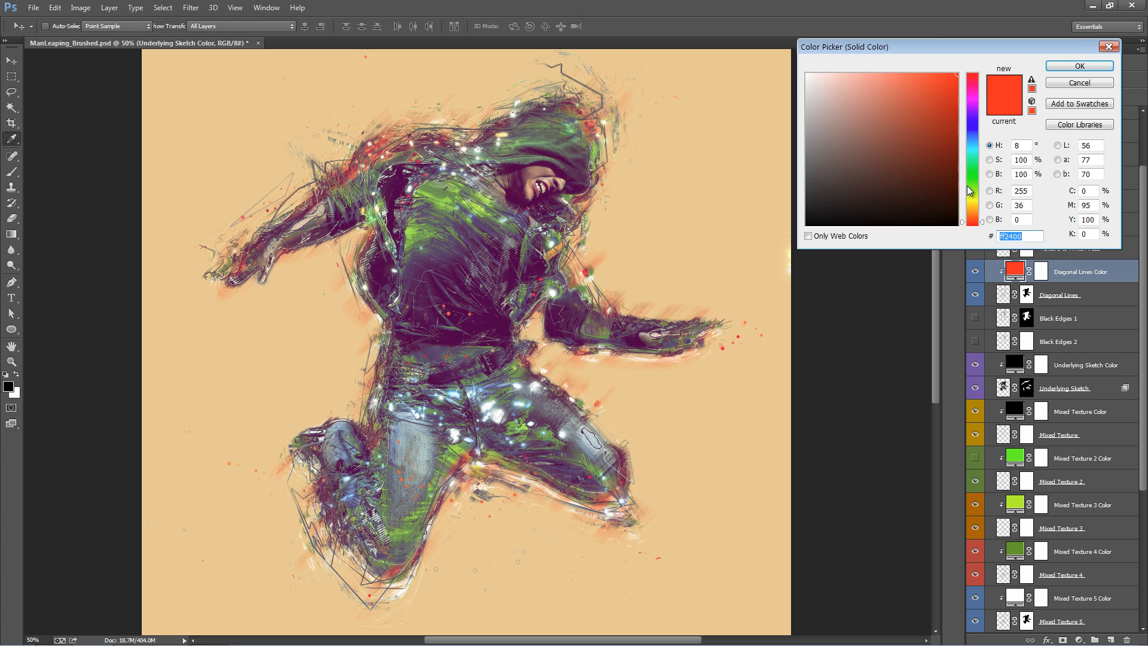
left_click(971, 182)
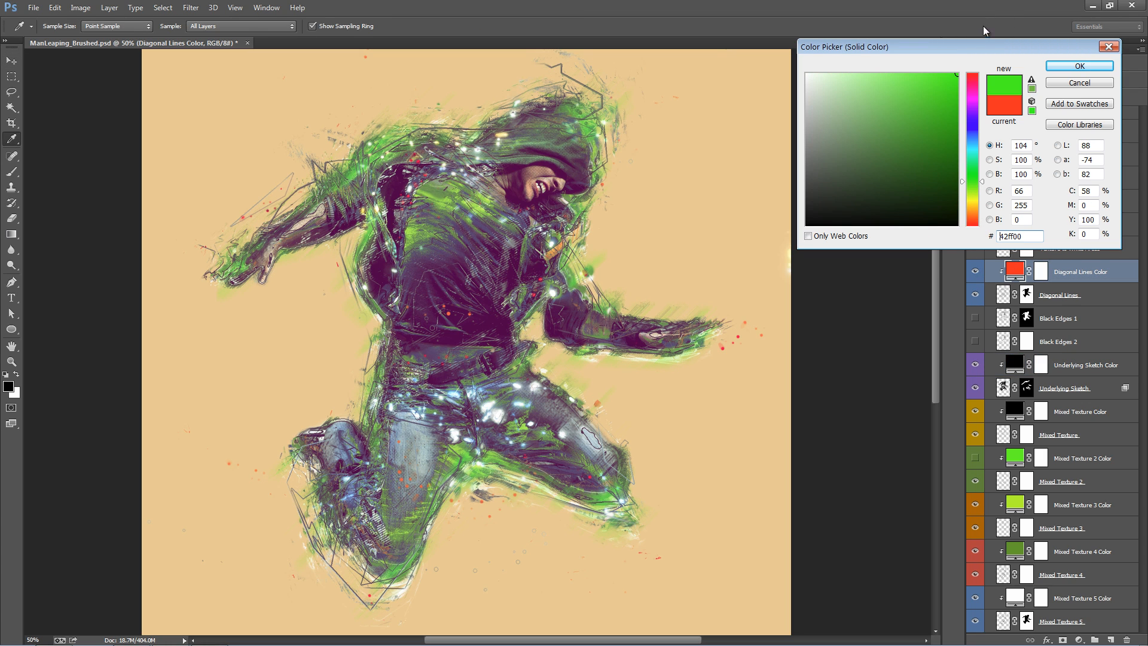
left_click(973, 140)
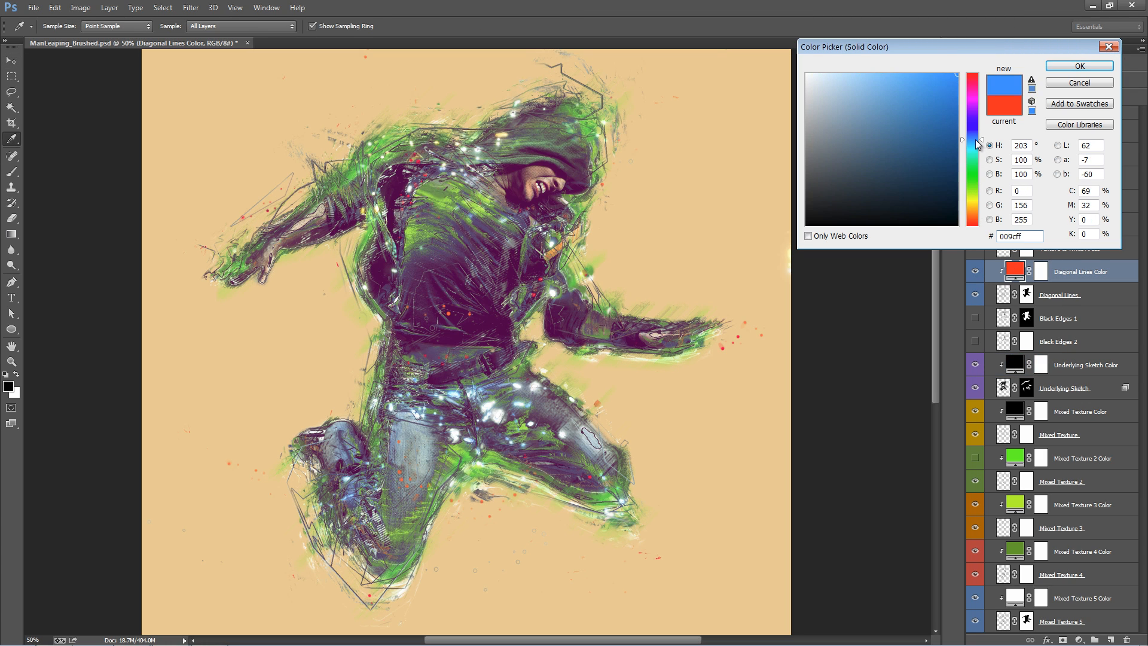
left_click(971, 183)
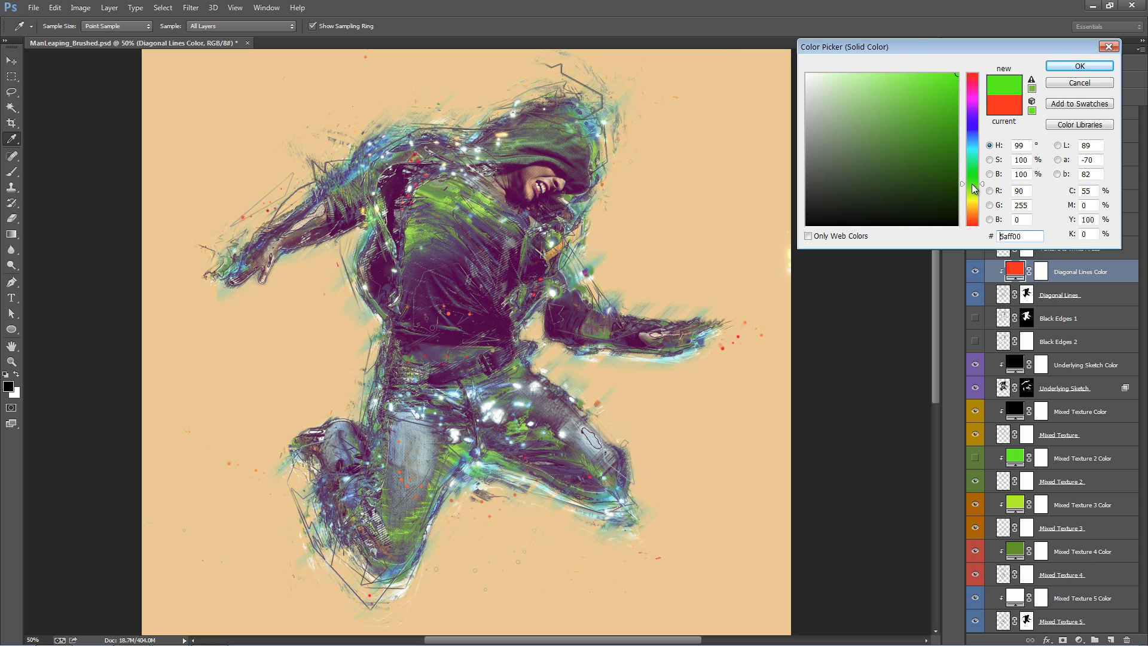
left_click(972, 177)
left_click(943, 152)
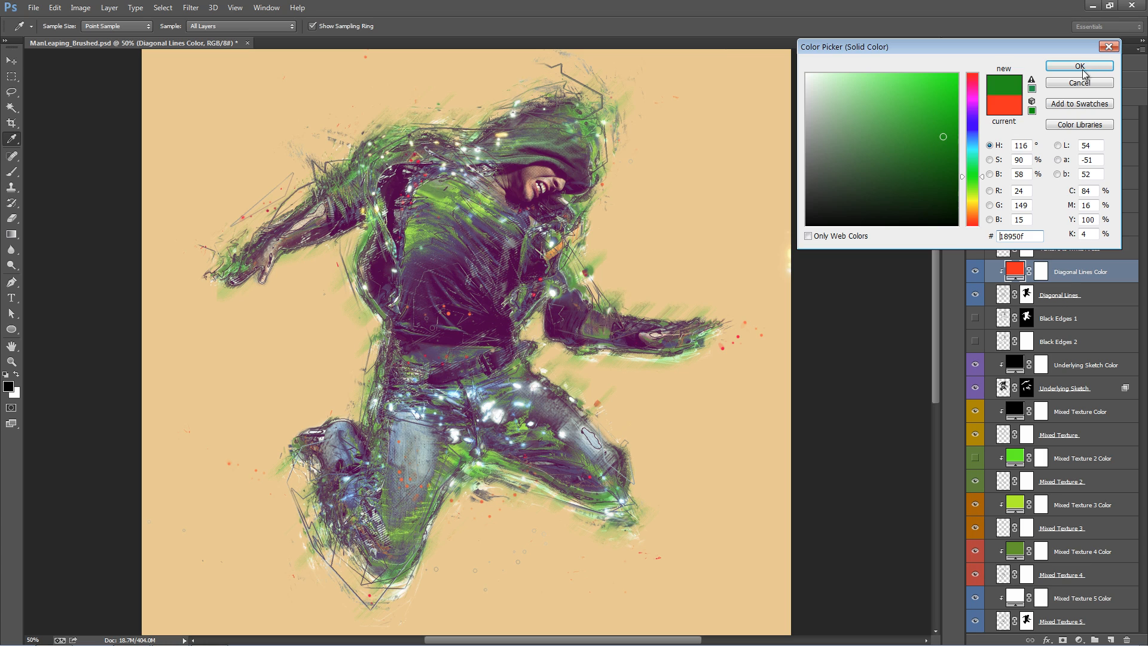
left_click(1083, 66)
Check the Swirly Lines layer's visibility and recolor the Swirly Lines Color fill layer to white
scroll(1054, 296, "up", 2)
left_click(1025, 317)
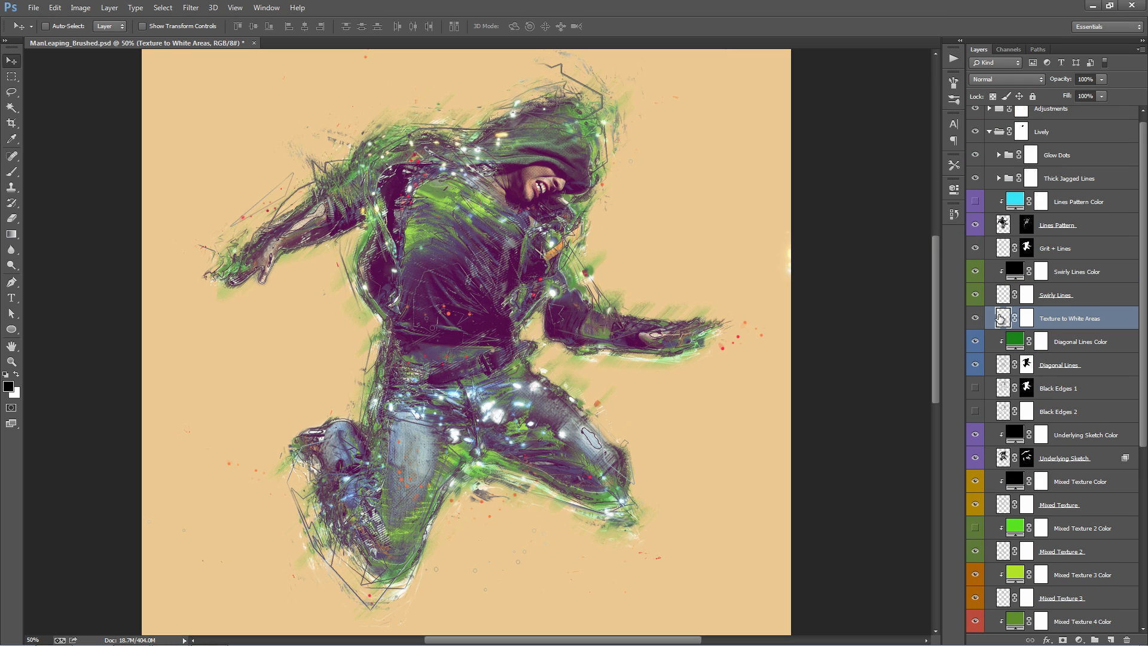
scroll(997, 320, "up", 1)
left_click(976, 304)
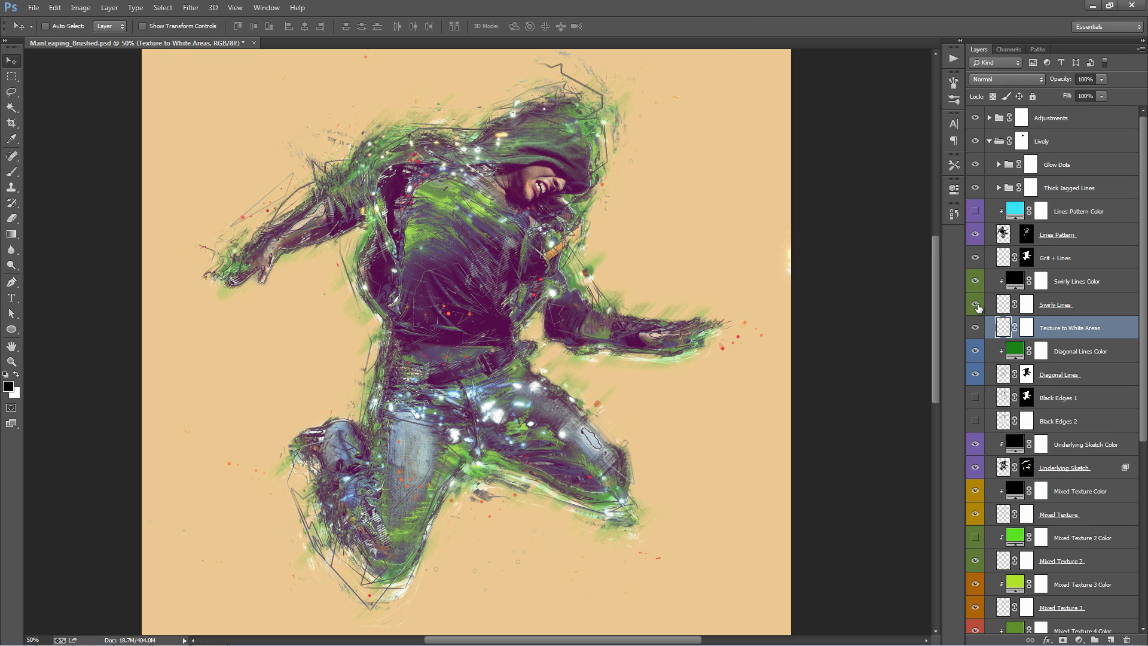
double_click(1015, 279)
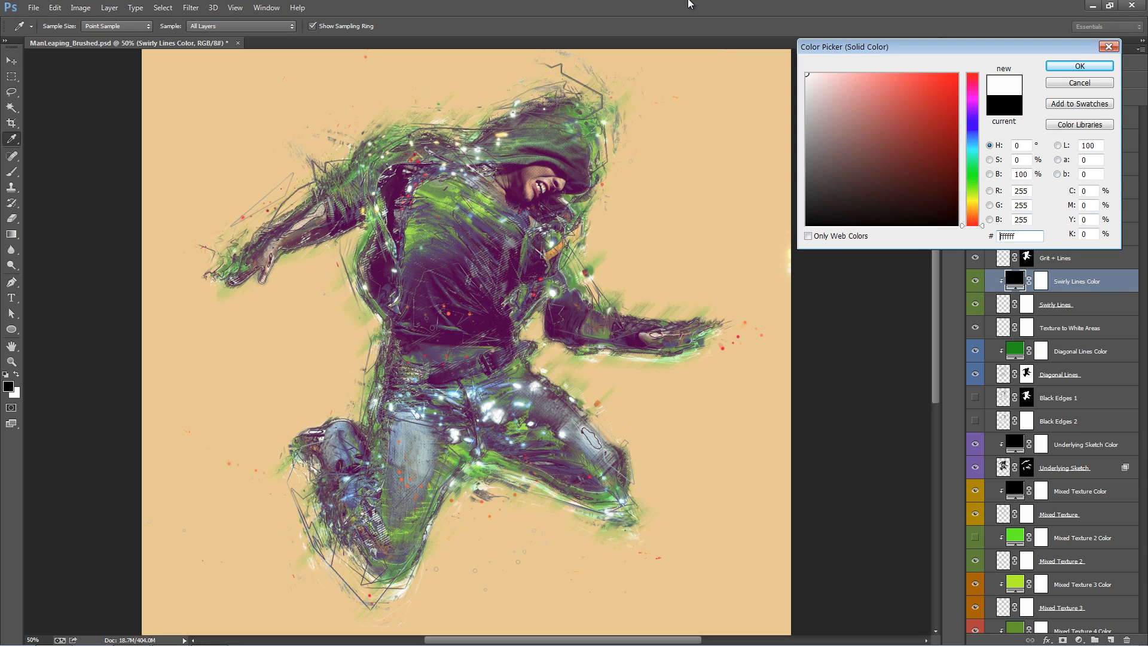
left_click(1080, 66)
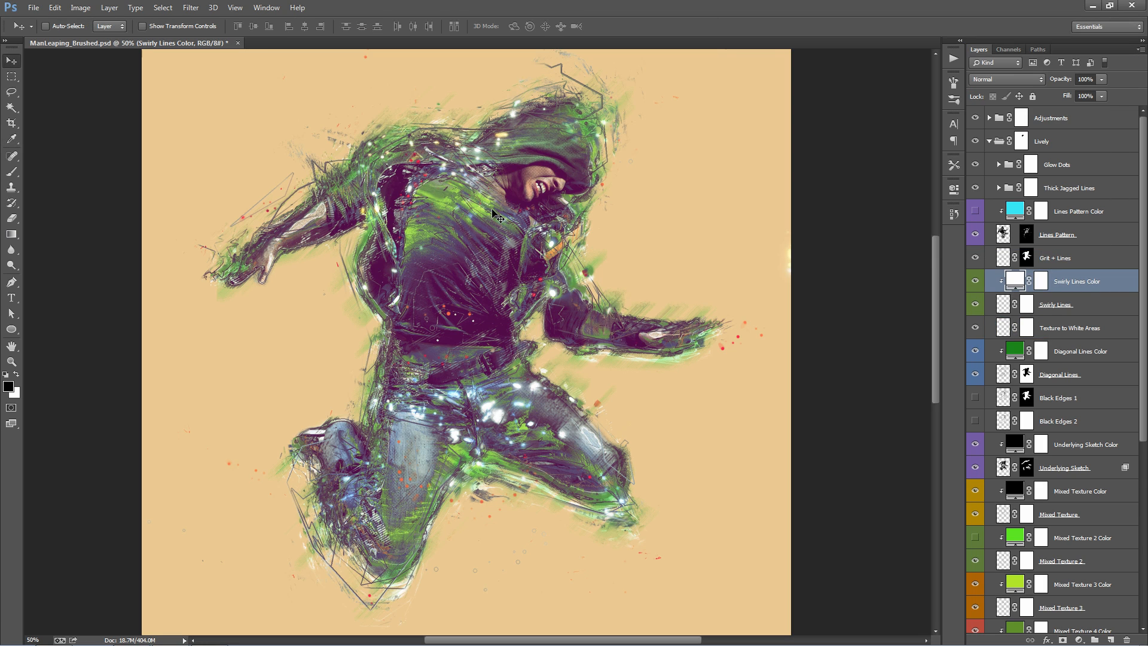
Select the Swirly Lines layer and shift its line artwork slightly over the man's torso
key("v")
left_click_drag(444, 190, 446, 188)
left_click(1048, 244)
left_click(1062, 298)
left_click_drag(515, 212, 523, 210)
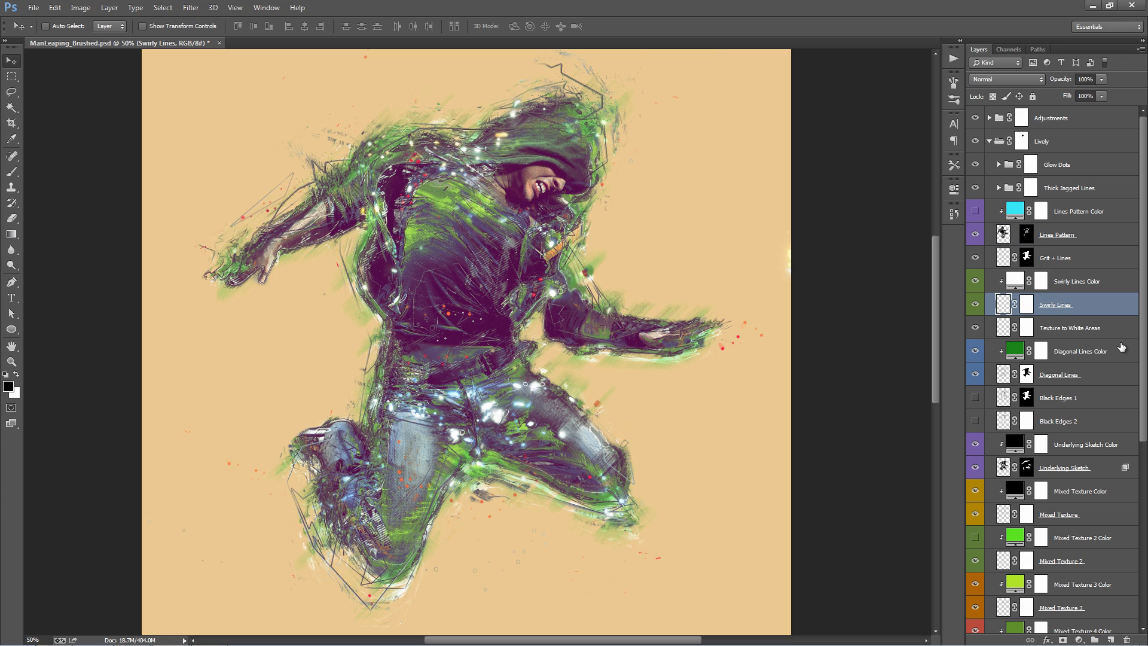
Compare the artwork with and without the Lines Pattern layer and leave that layer hidden
left_click(976, 235)
left_click(976, 235)
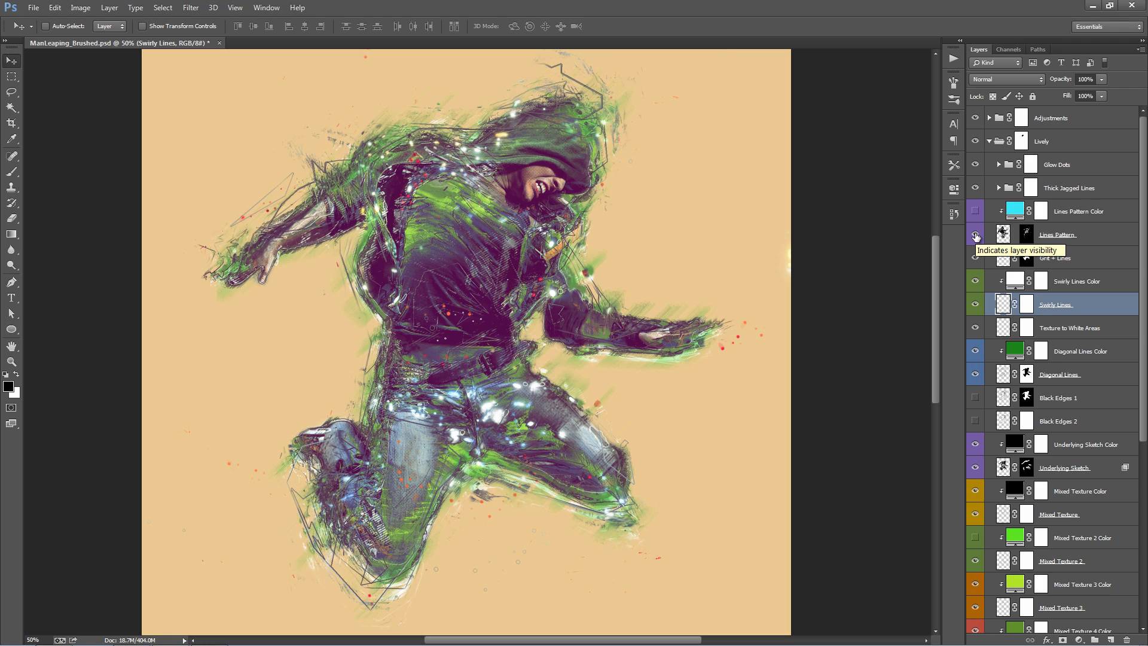
left_click(976, 235)
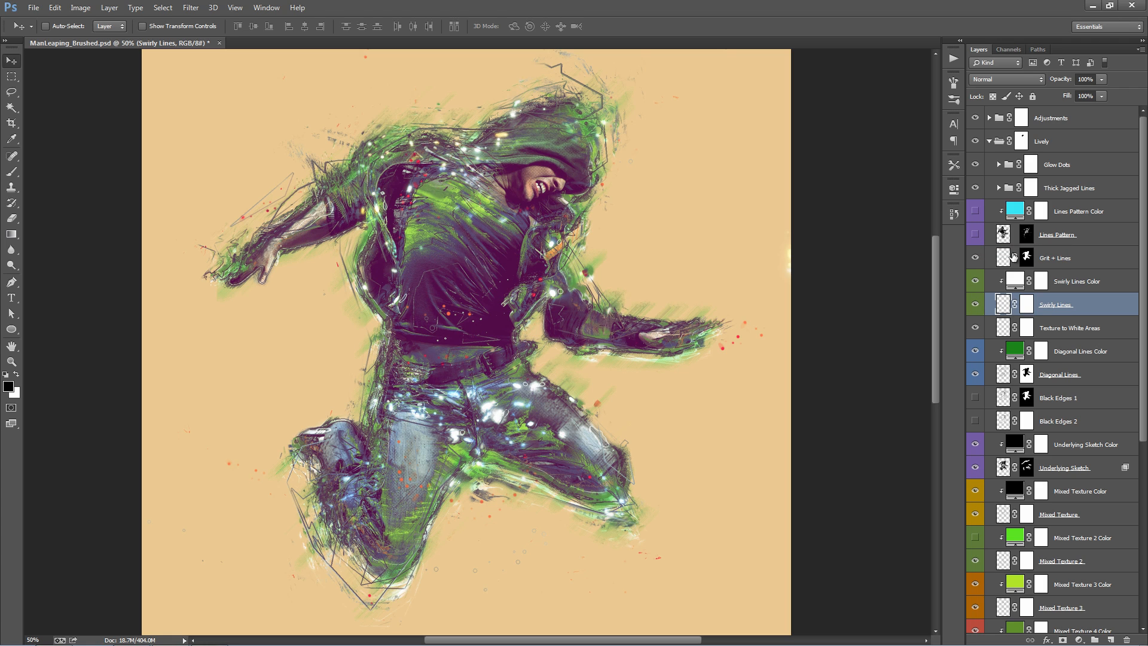
Show the Lines Color adjustment inside the Thick Jagged Lines group and slightly shift its hue
left_click(1076, 190)
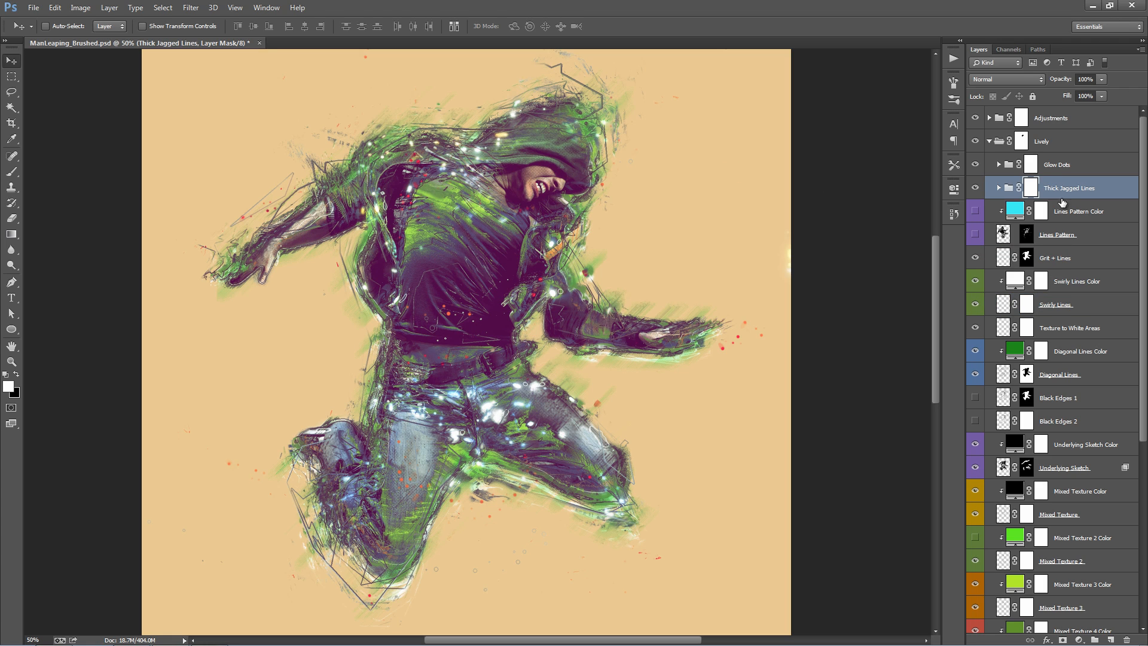
left_click(999, 188)
left_click(976, 211)
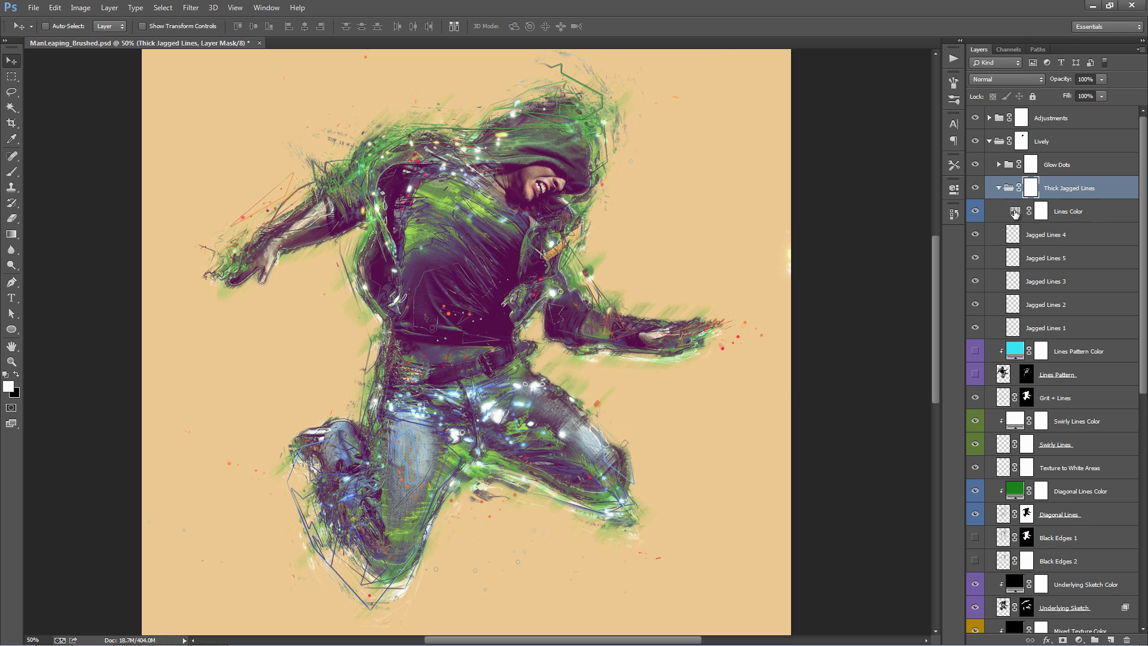
double_click(1015, 213)
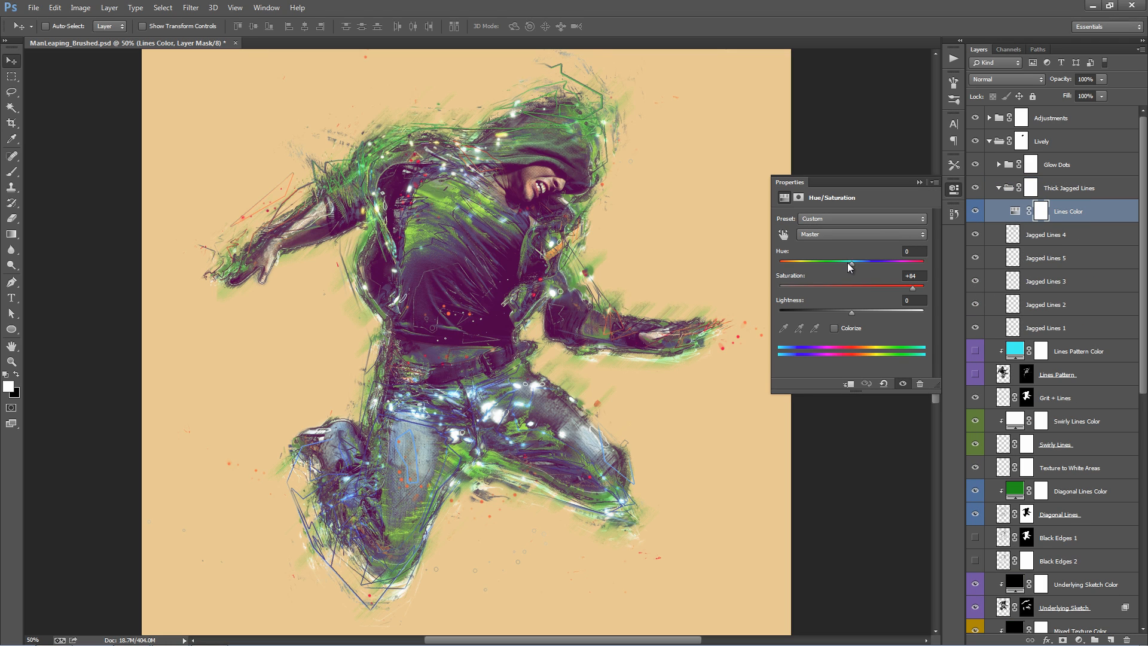
mouse_move(850, 265)
left_mouse_down()
mouse_move(915, 265)
mouse_move(856, 267)
left_mouse_up()
left_click(926, 182)
left_click(998, 188)
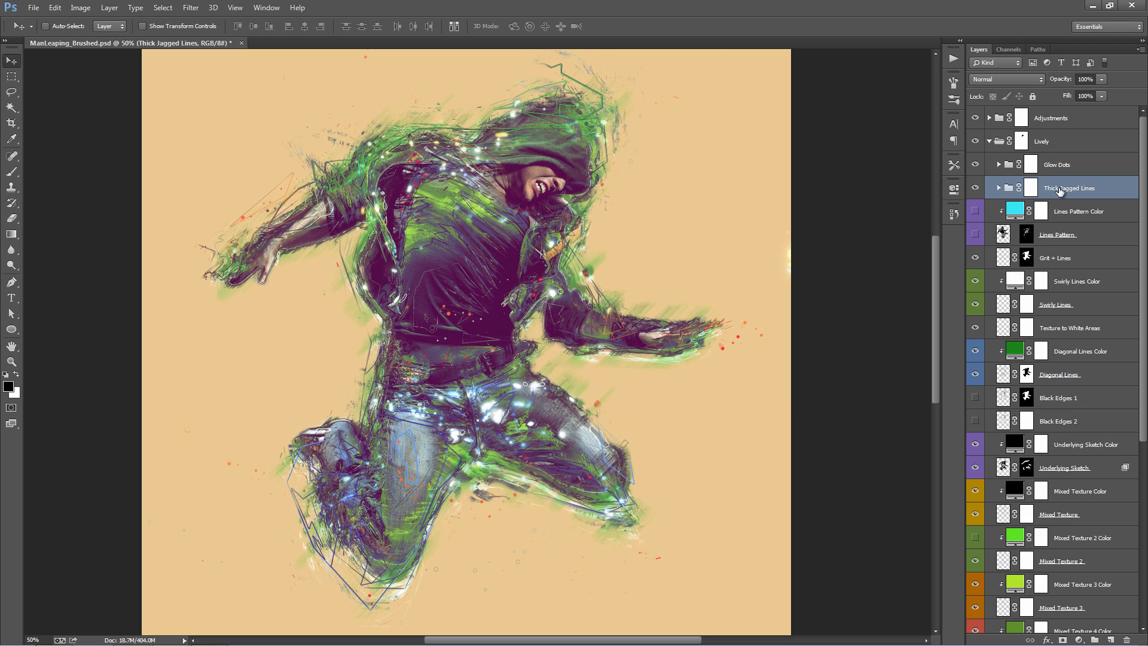
Reposition the Jagged Lines 4 artwork inside the Thick Jagged Lines group
left_click(999, 189)
left_click(1076, 234)
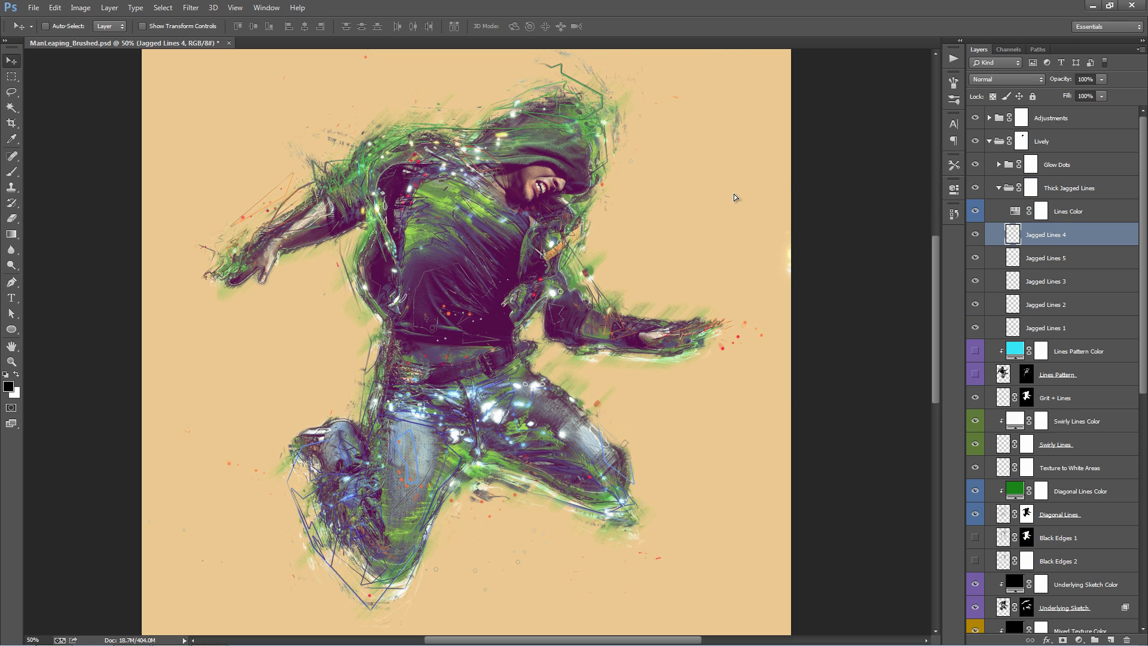
mouse_move(734, 194)
left_mouse_down()
mouse_move(745, 195)
mouse_move(736, 173)
left_mouse_up()
left_click(1070, 212)
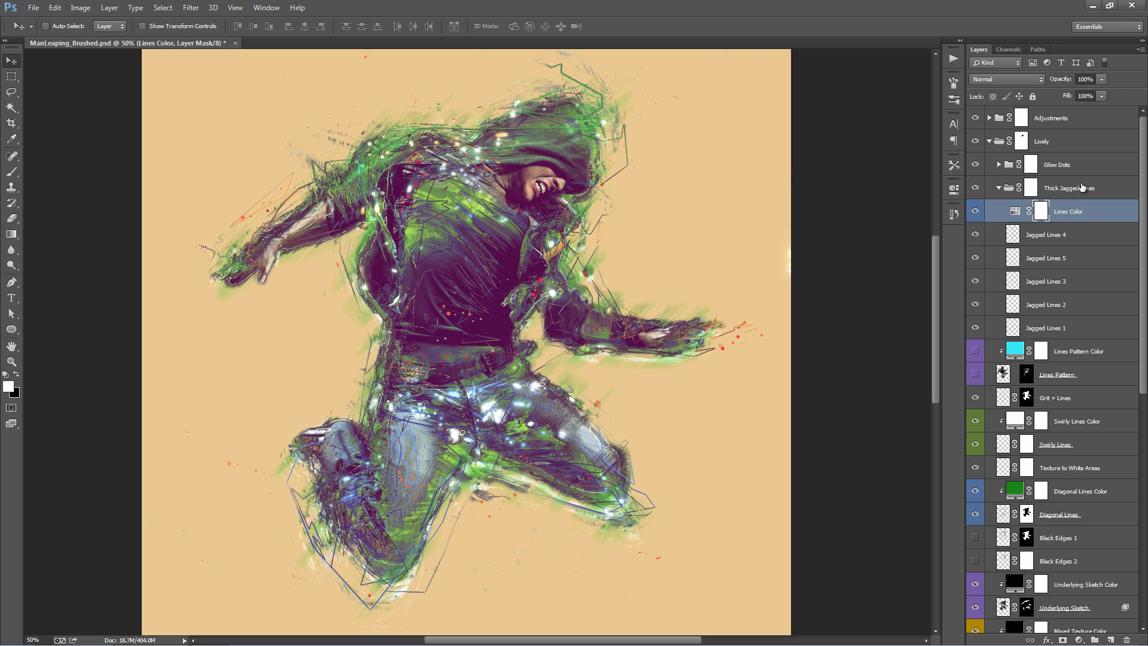
Scale the whole Thick Jagged Lines group down to about 91.5% around its center
left_click(1031, 188)
key("ctrl+t")
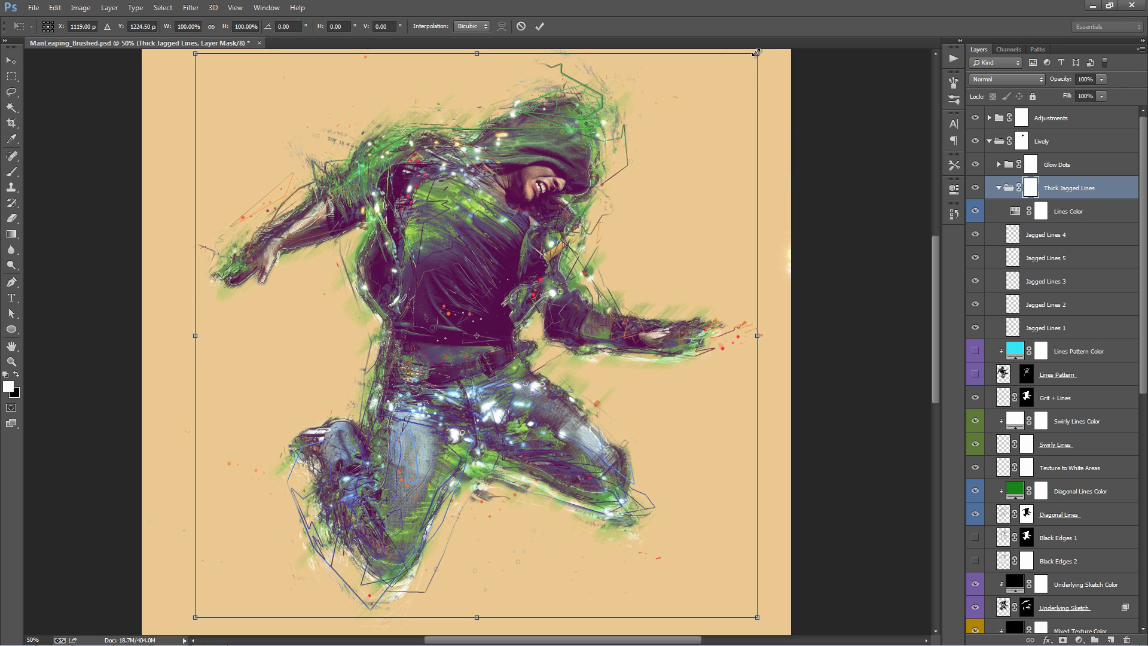
left_click_drag(757, 53, 723, 66)
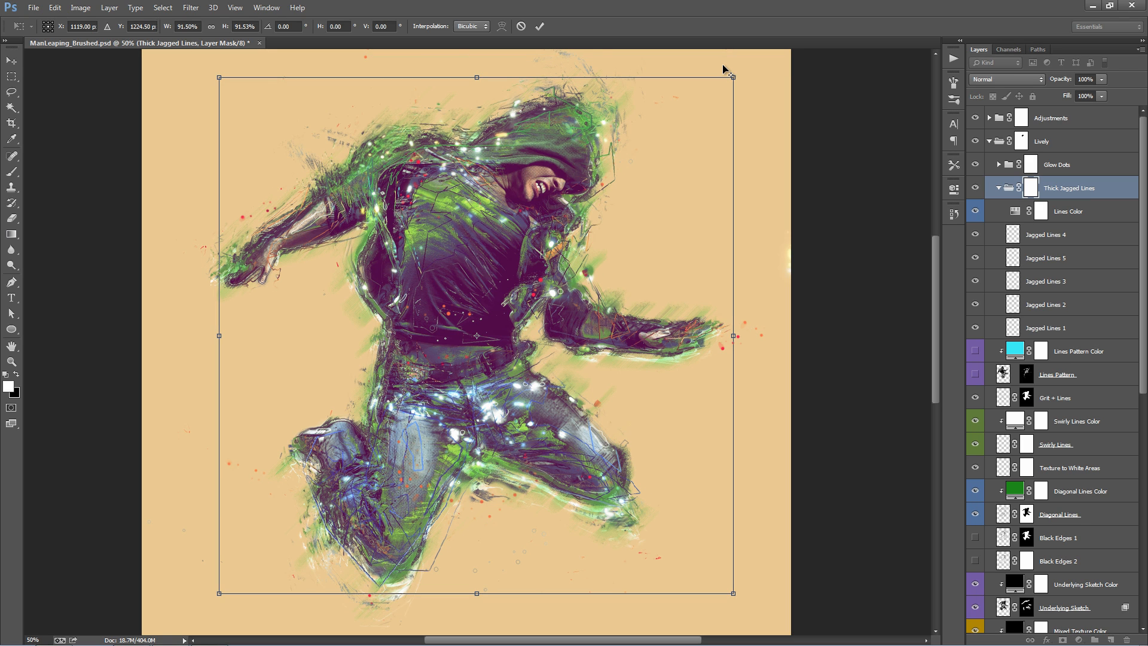
key("Return")
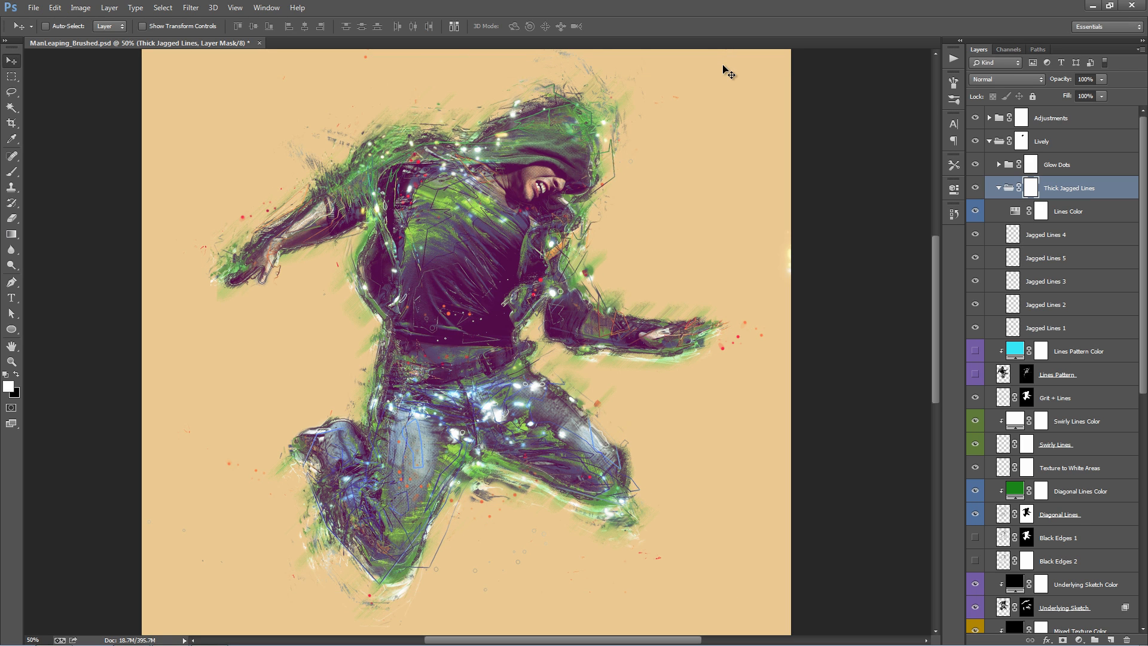
Nudge the Jagged Lines 5, Jagged Lines 2 and Jagged Lines 1 artwork slightly around the man and collapse their group
left_click(1046, 258)
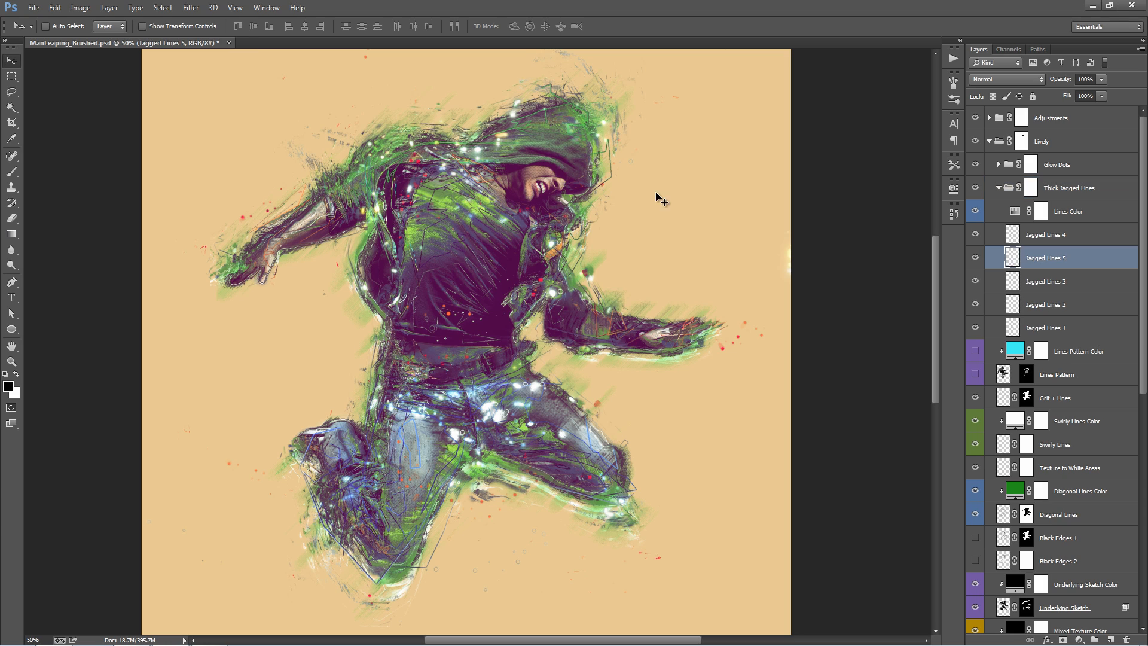
left_click_drag(658, 196, 650, 186)
left_click(1059, 305)
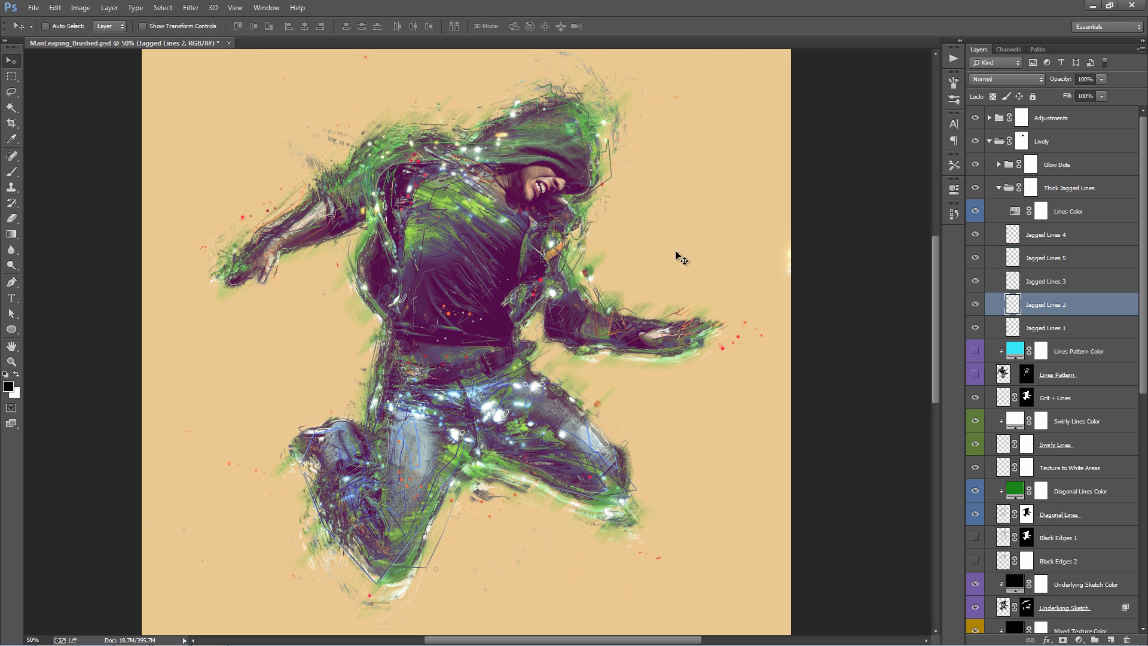
left_click_drag(676, 253, 689, 254)
key("alt+bracketleft")
left_click_drag(563, 266, 556, 260)
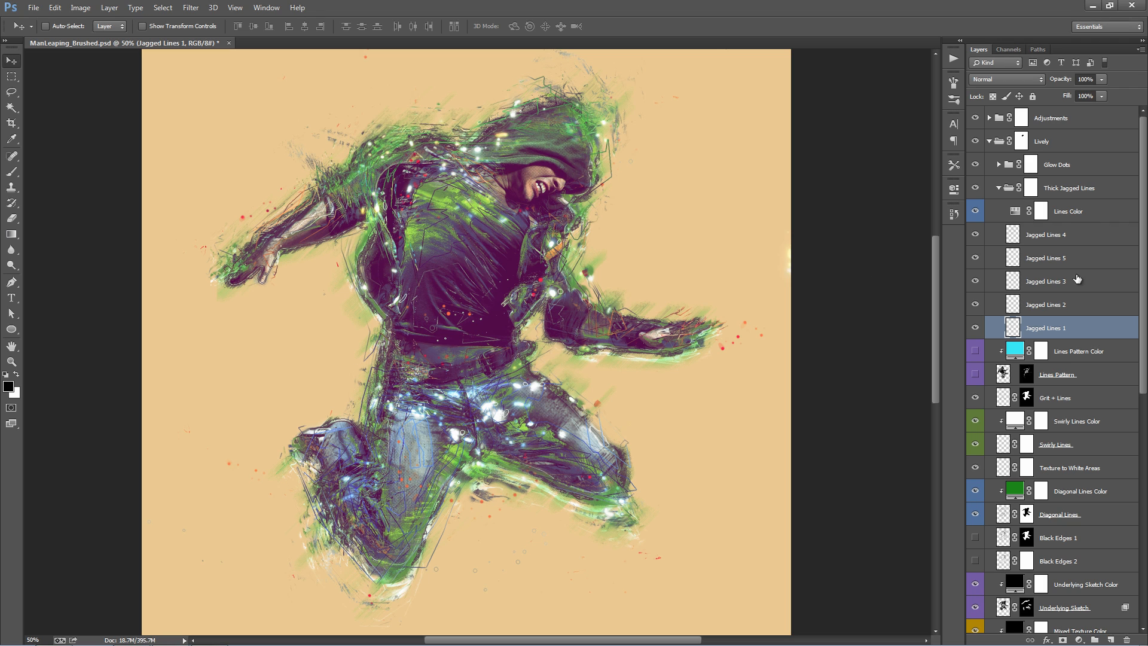
left_click(999, 188)
Toggle the Glow Dots group's visibility to examine its effect on the artwork
left_click(992, 161)
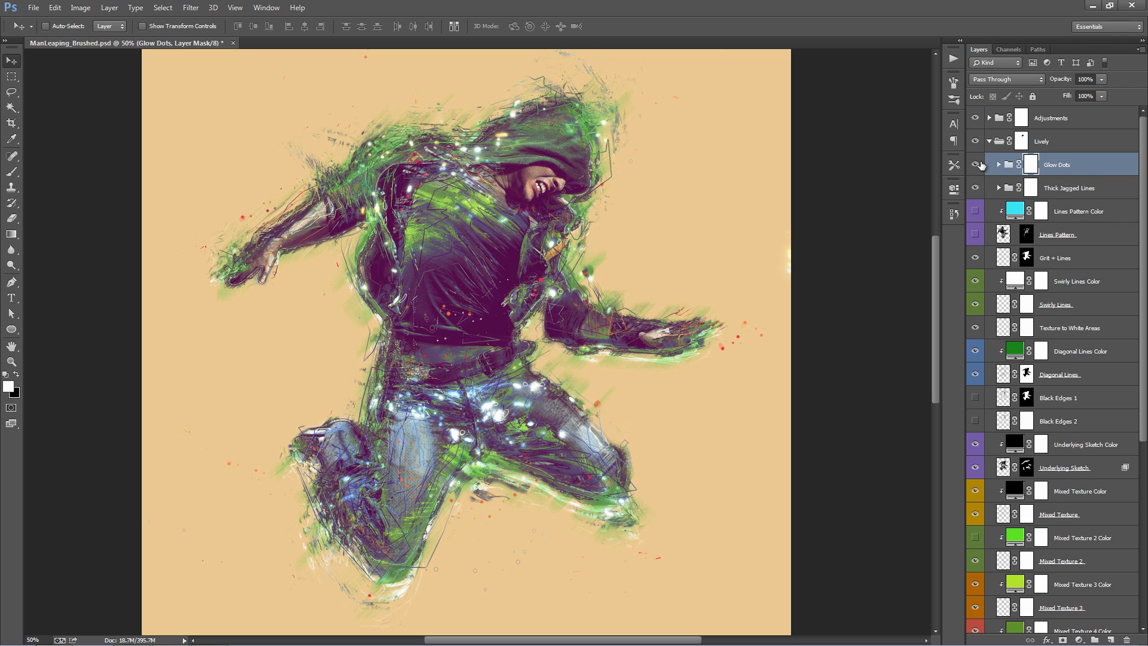
left_click(981, 164)
left_click(981, 164)
left_click(981, 165)
left_click(980, 164)
Set the hue of the Randomise Dots Color adjustment in the Dots group to +121
left_click_drag(1144, 131, 1146, 355)
left_click(1058, 463)
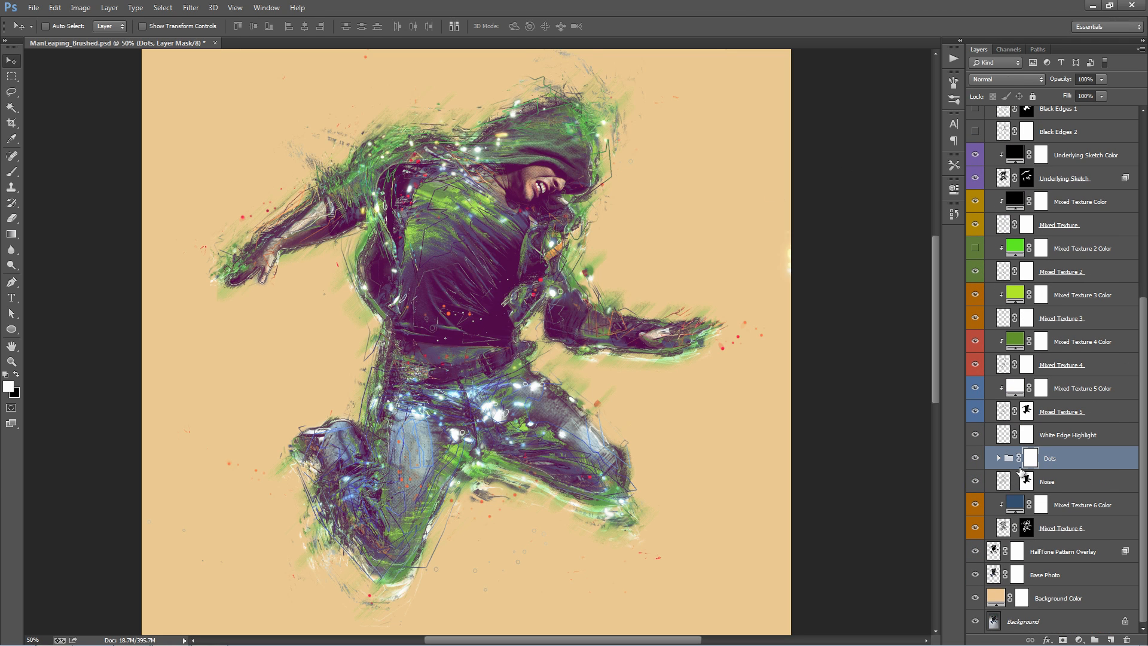
left_click(998, 459)
double_click(1017, 365)
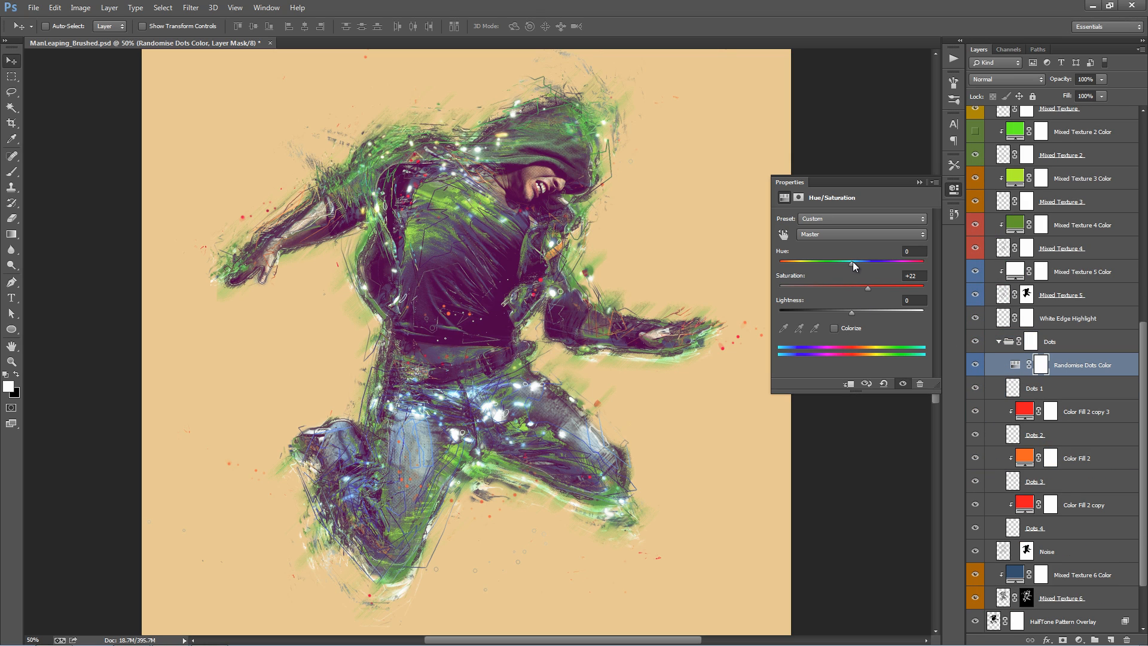
left_click_drag(853, 261, 907, 268)
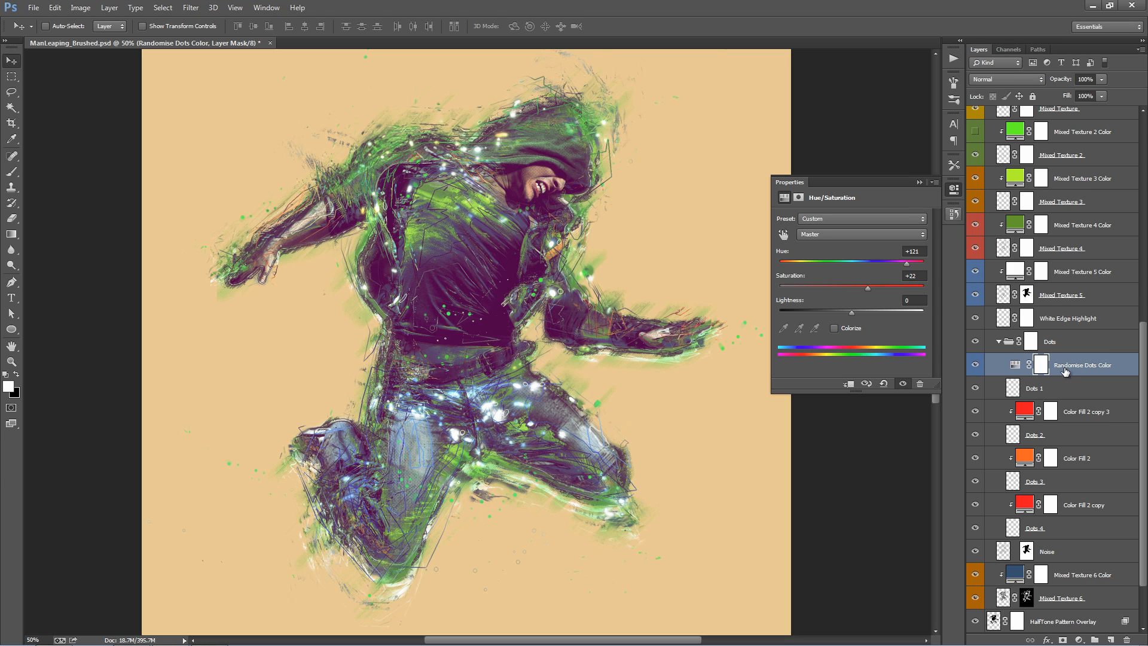
left_click(919, 183)
Reposition the Dots 1 artwork, duplicate the layer, and flip the copy vertically at the upper right of the man
left_click(1052, 388)
left_click_drag(492, 269, 476, 294)
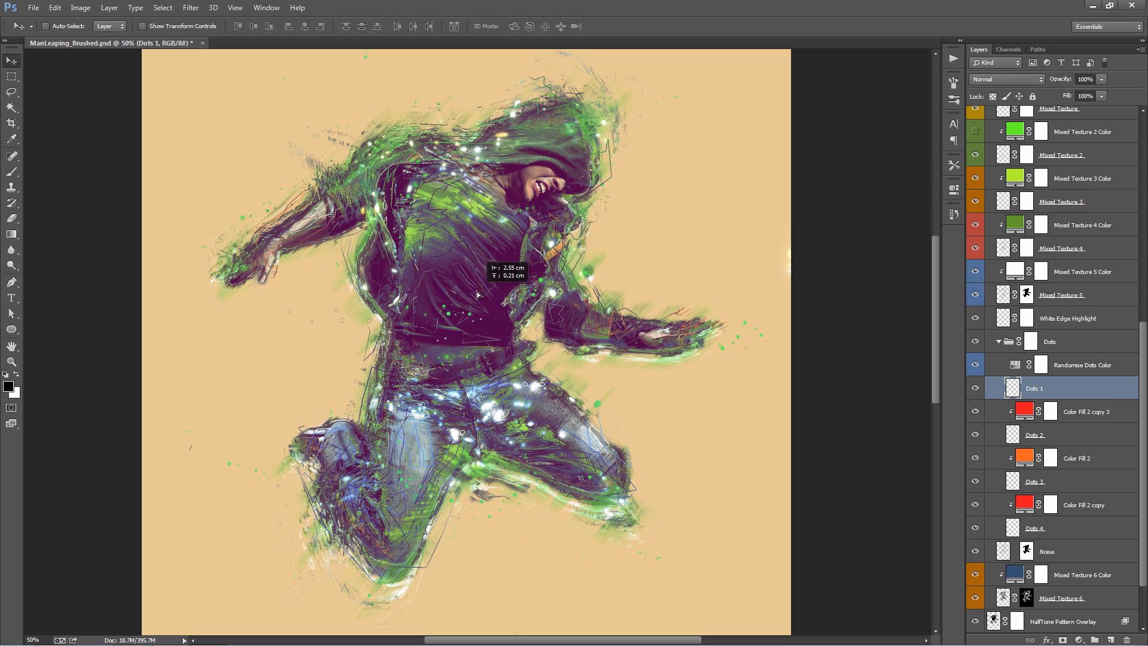
left_click_drag(1062, 389, 1064, 401, "alt")
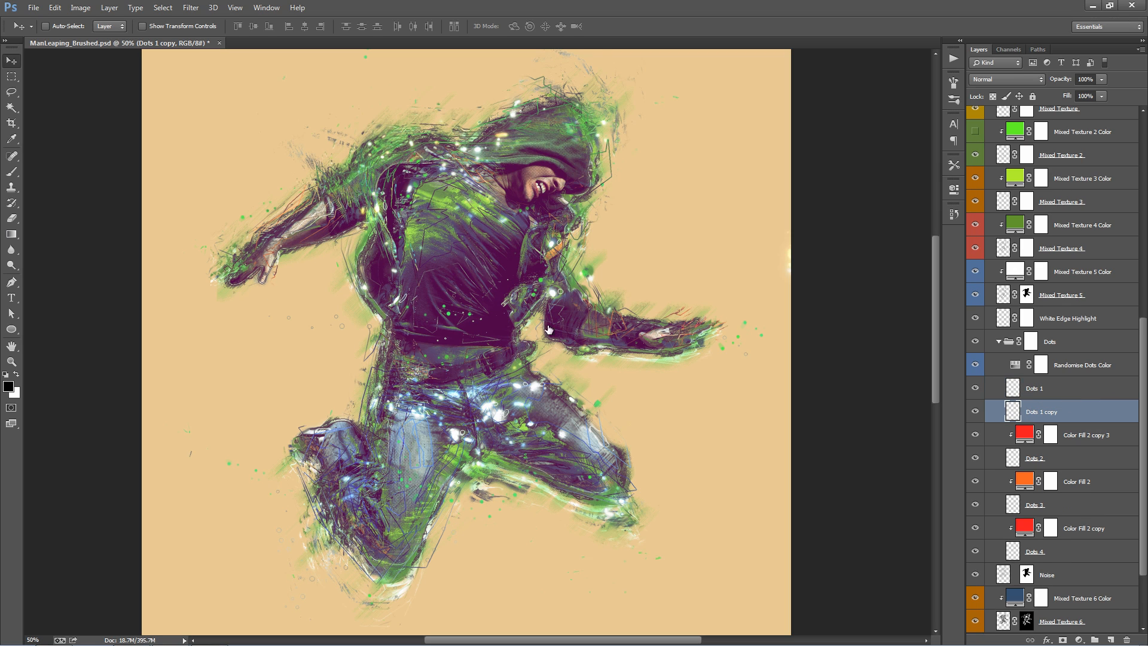
left_click_drag(594, 332, 707, 228)
key("alt+e")
key("a")
key("Up")
key("Return")
Duplicate Dots 2 with its clipped color fill, move the copies up and to the right, and collapse the Dots group
left_click(1074, 460)
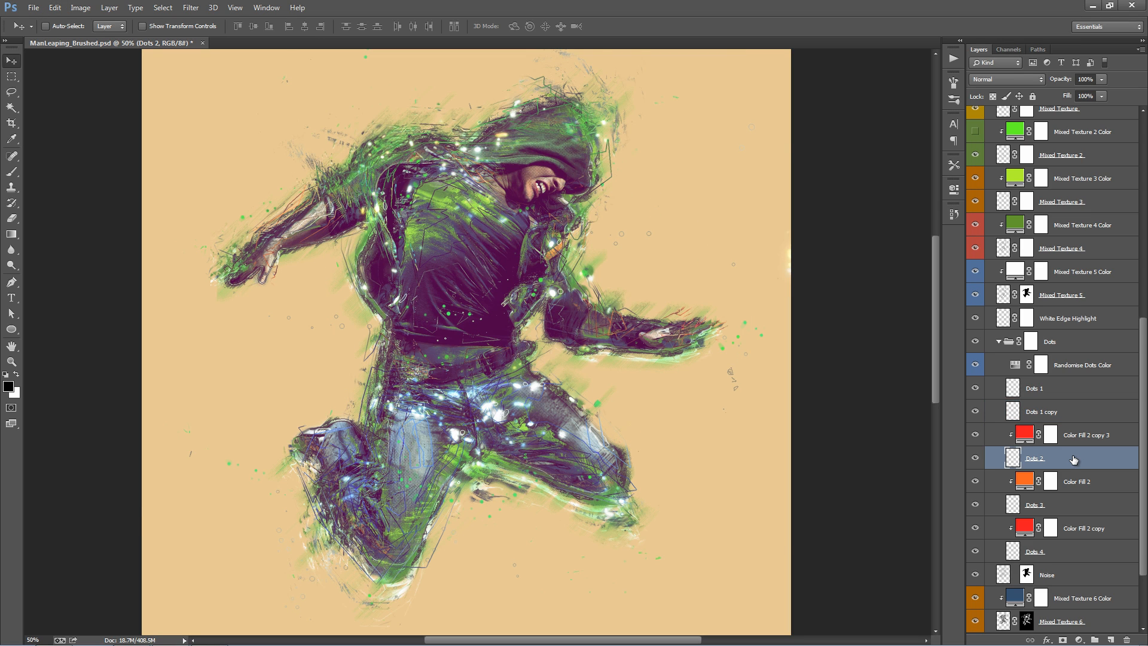
left_click(1079, 436, "shift")
key("ctrl+j")
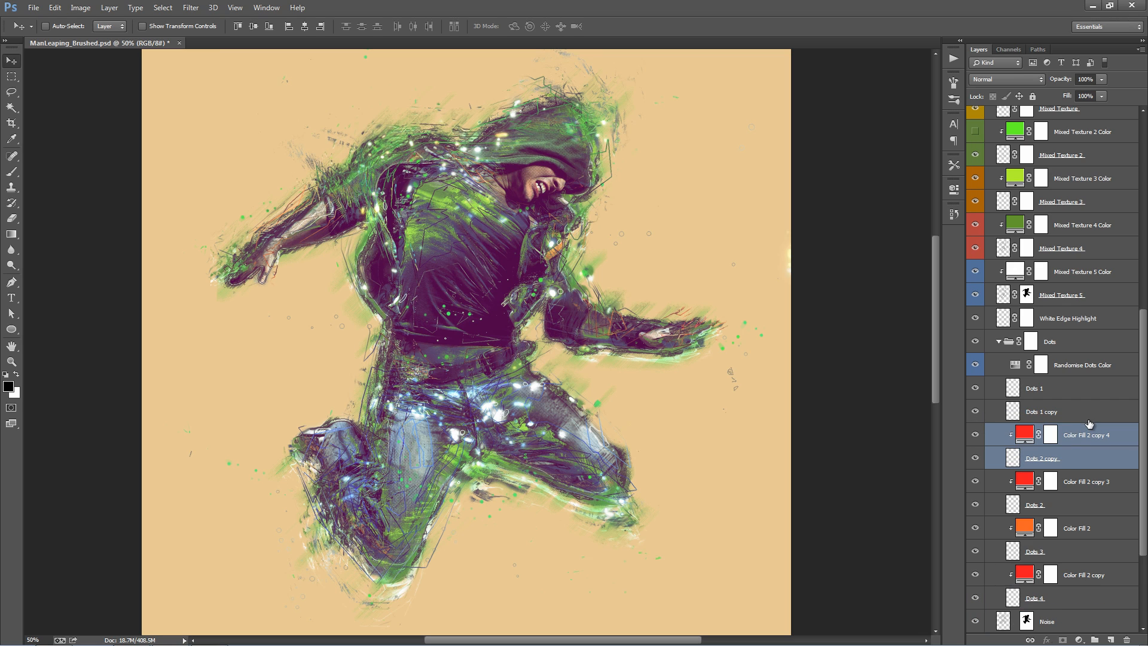
left_click_drag(726, 221, 773, 163)
left_click(1000, 344)
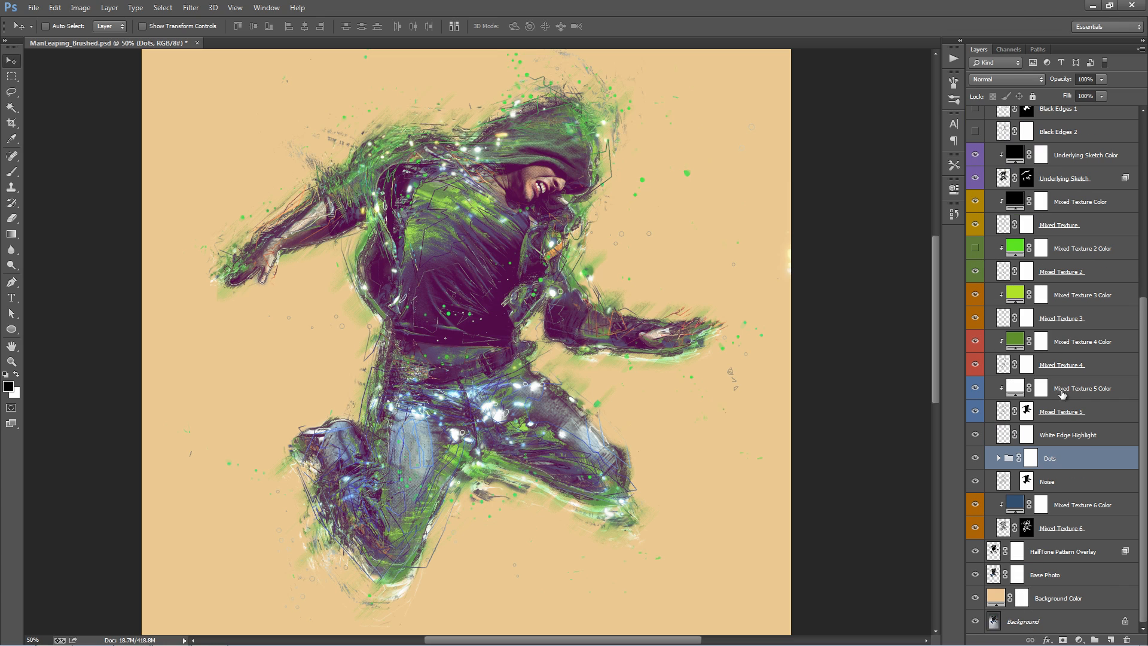
Duplicate the entire Dots group, flip the copy vertically, and move it upward over the man
left_click_drag(1070, 460, 1069, 450)
left_click(1074, 457)
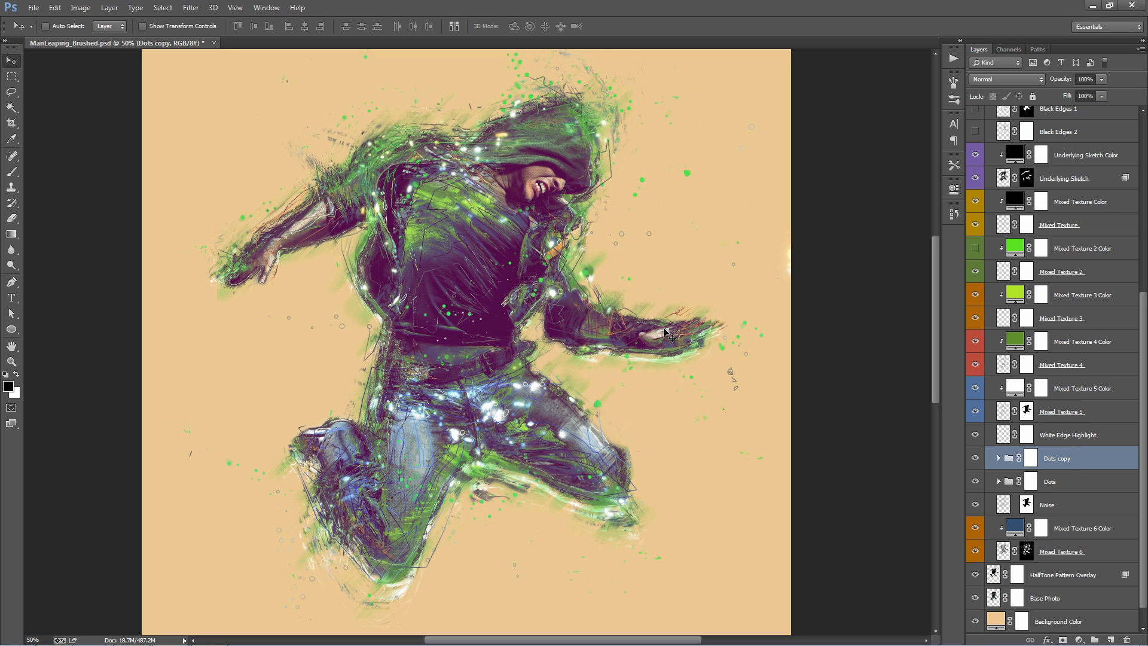
left_click(54, 7)
mouse_move(66, 192)
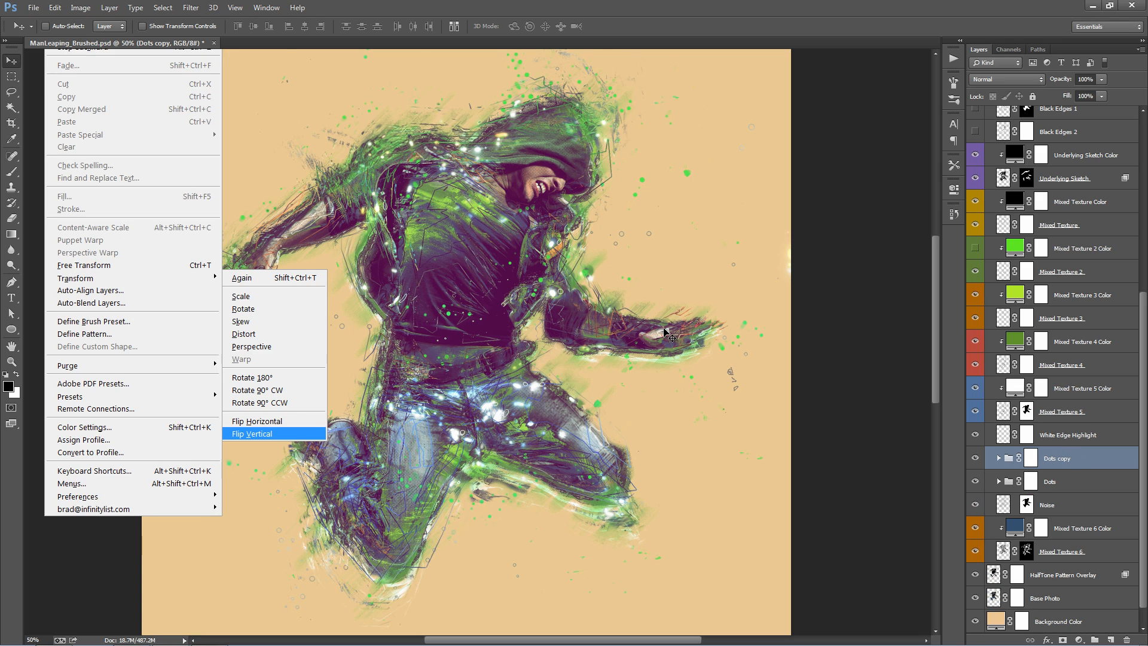
left_click(269, 430)
left_click_drag(652, 368, 617, 223)
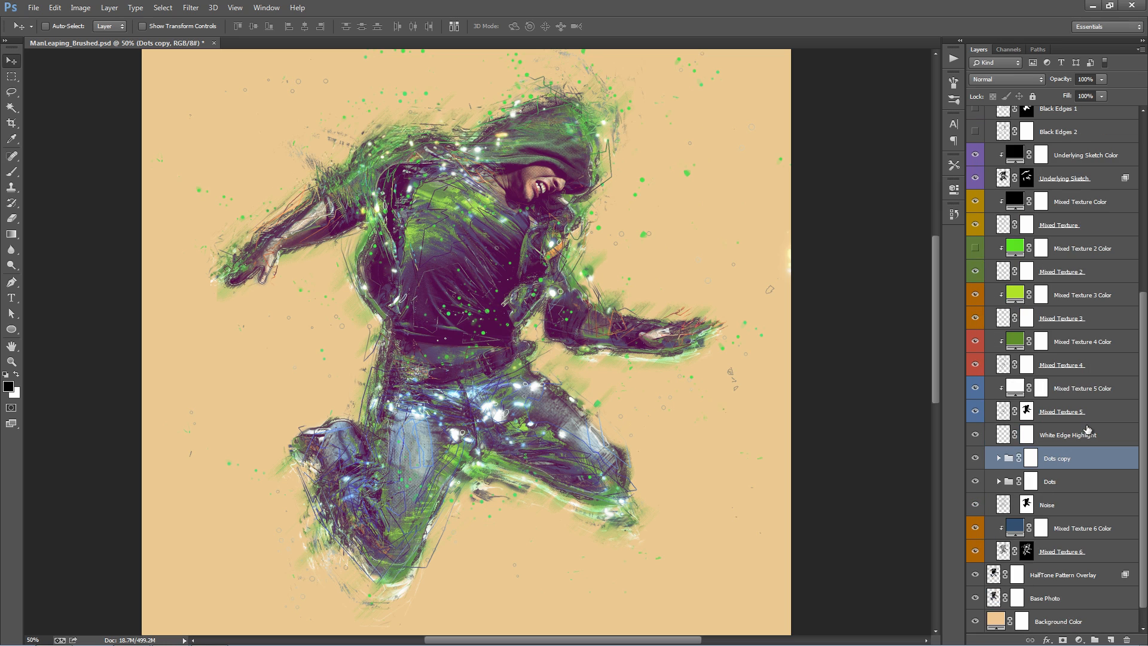
Check the Add Color Toning layer's effect in the Adjustments group and reduce its opacity to 42%
key("ctrl+minus")
left_click(487, 267, "ctrl")
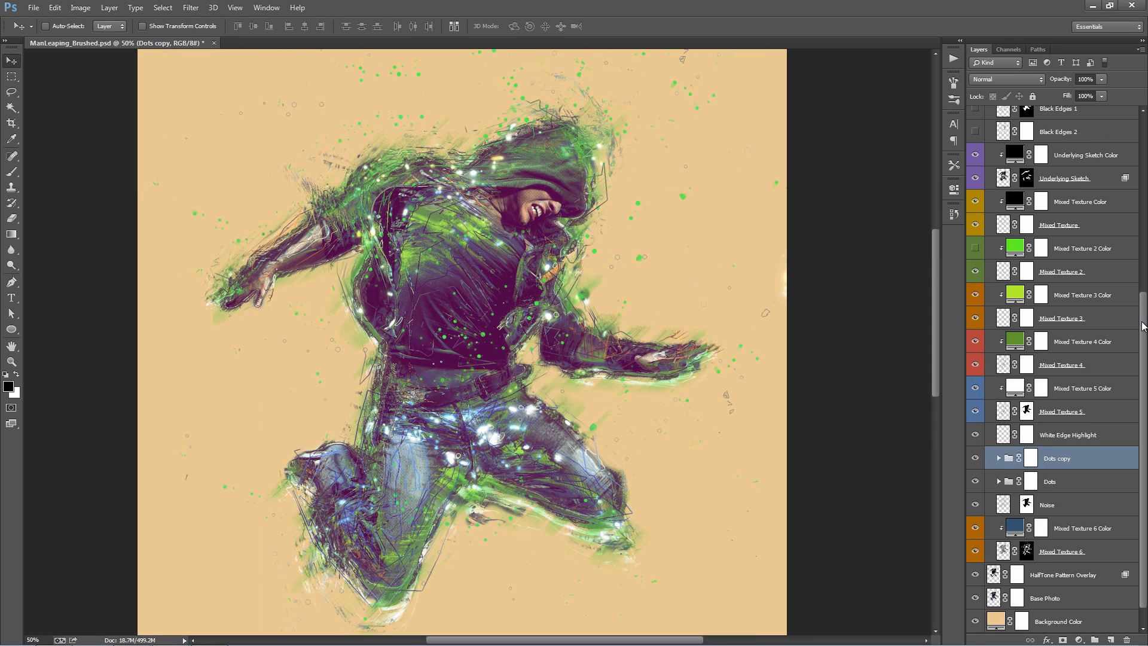
scroll(1144, 326, "up", 5)
left_click(990, 118)
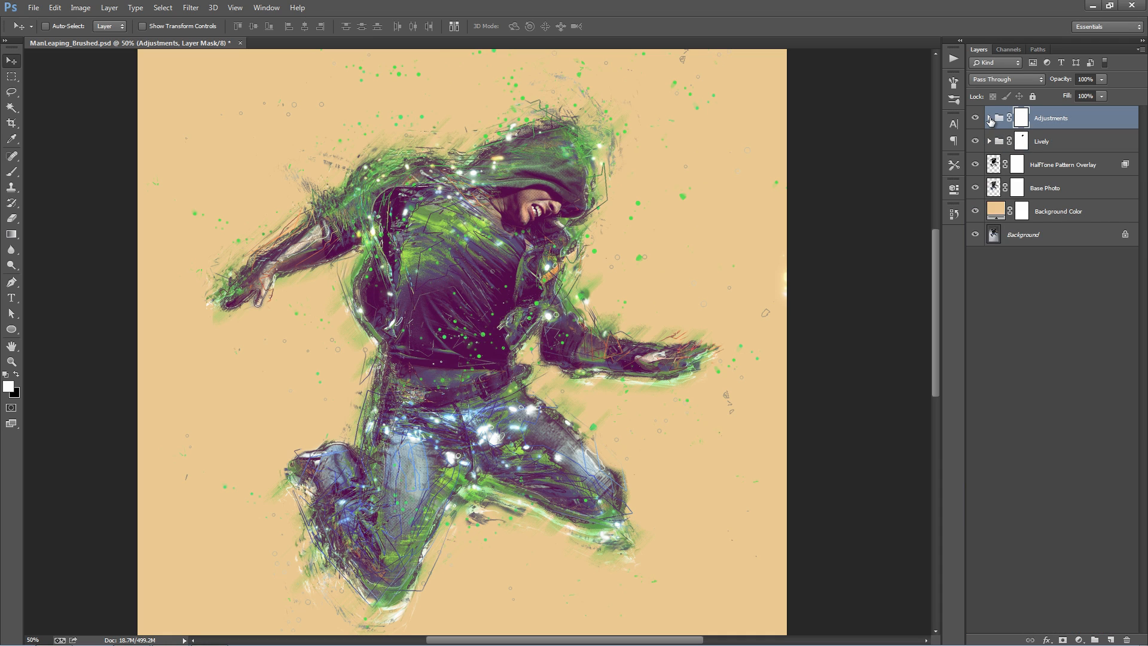
left_click(990, 119)
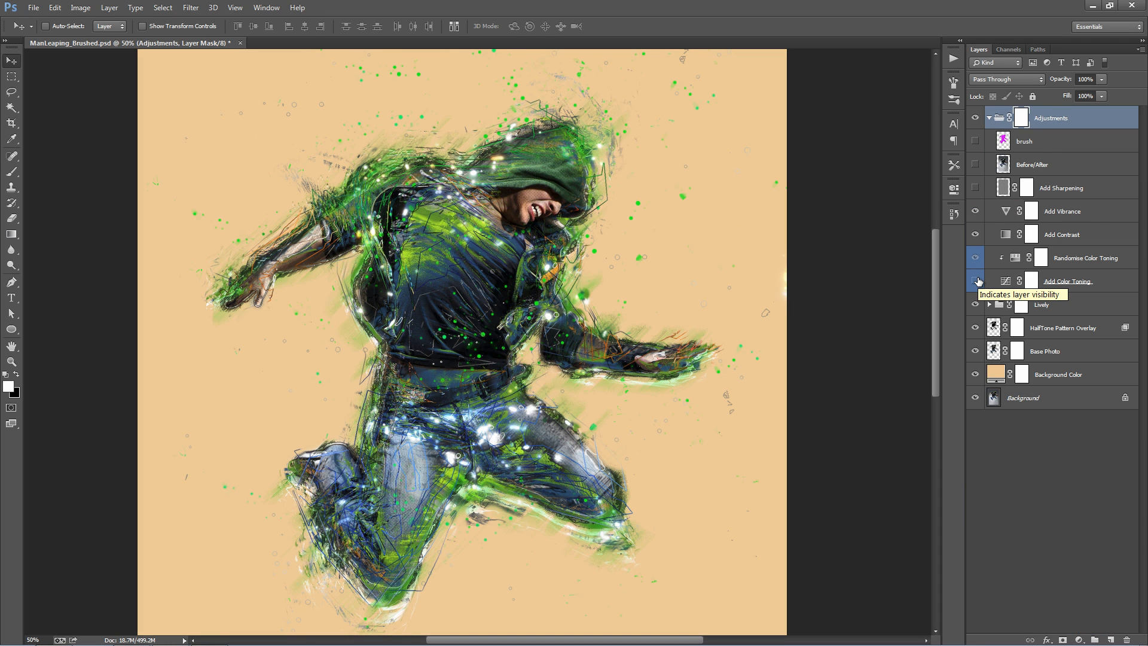
left_click(979, 281)
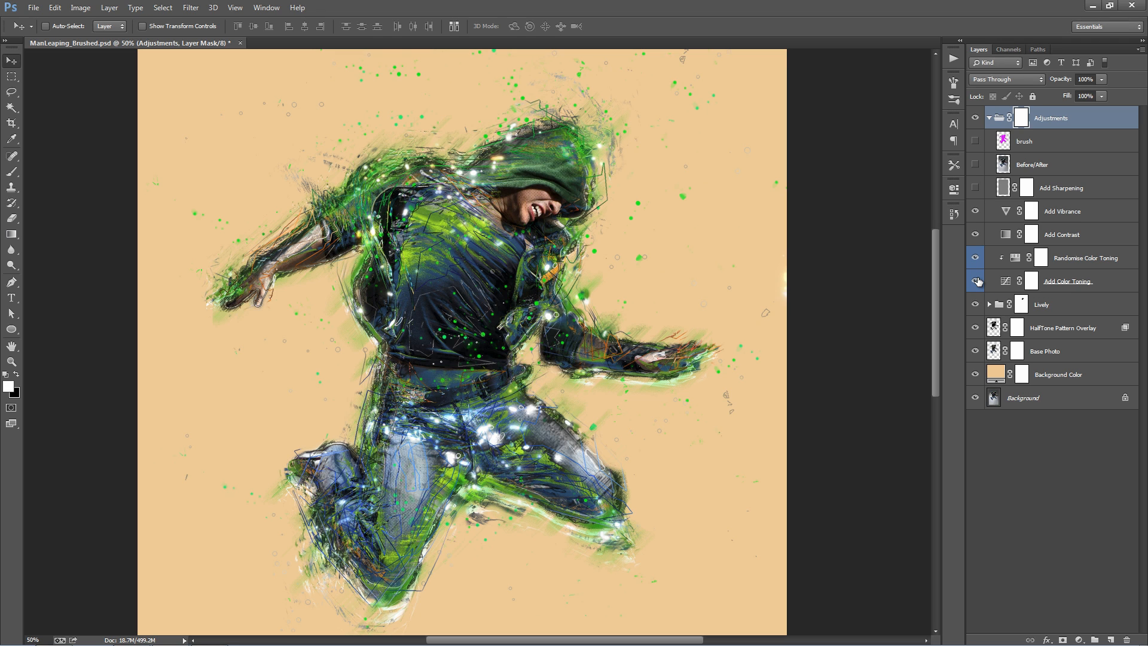
left_click(1106, 282)
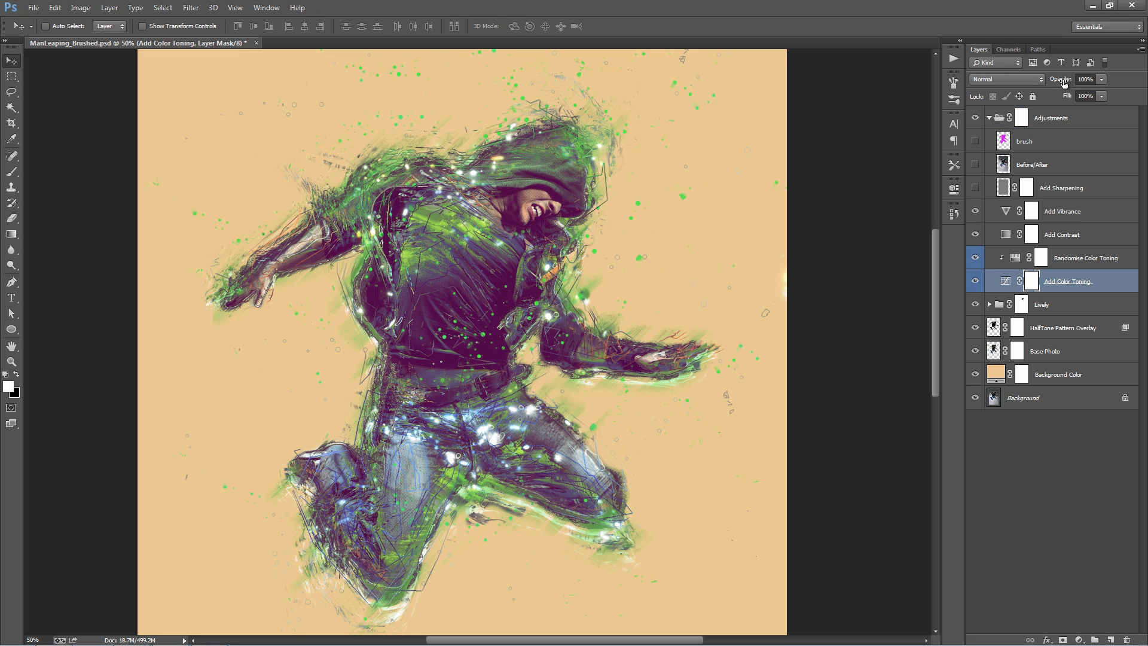
left_click_drag(1064, 83, 455, 108)
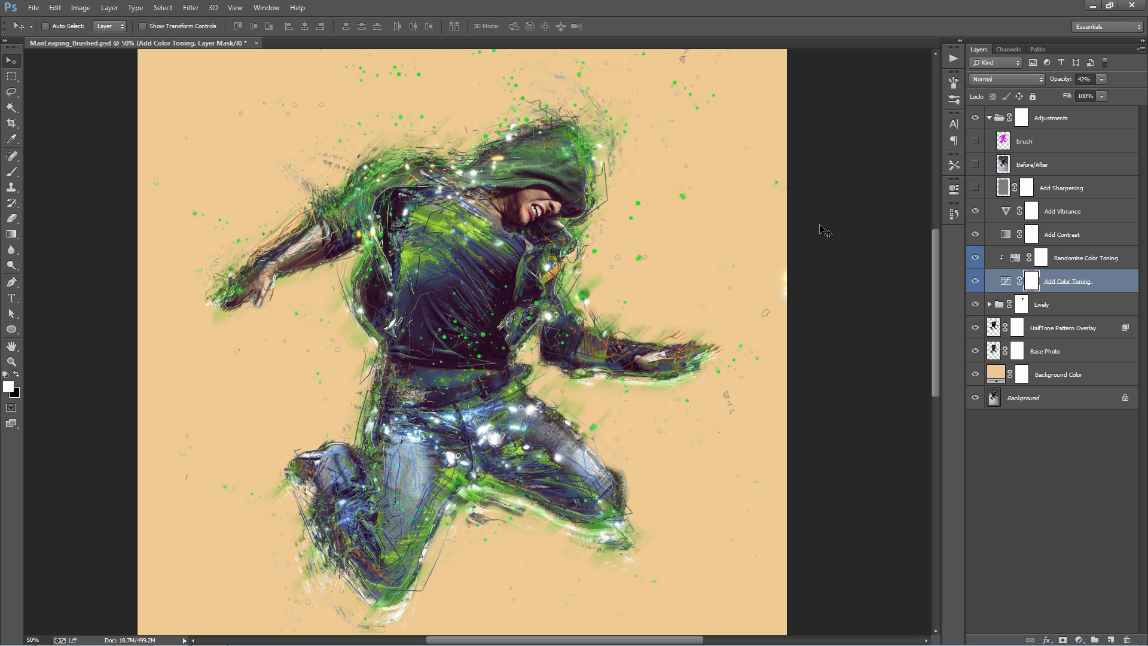
Change the Background Color fill to light gray c1c1c1 and fit the whole artwork in view
double_click(994, 374)
left_click(778, 110)
left_click(807, 110)
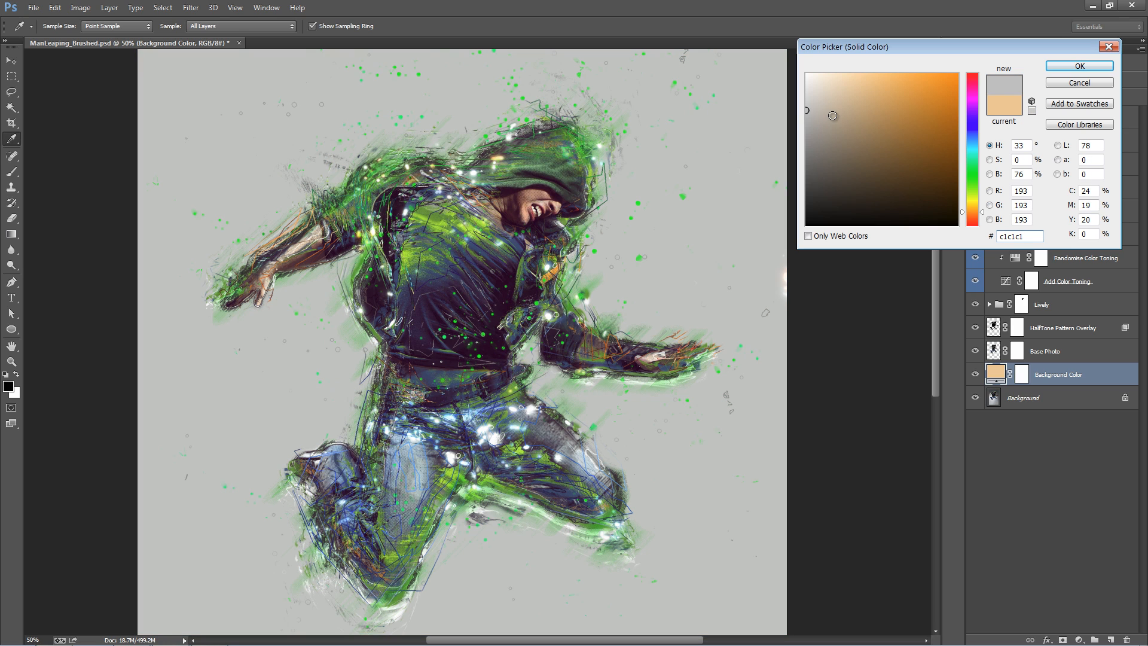
left_click(1093, 66)
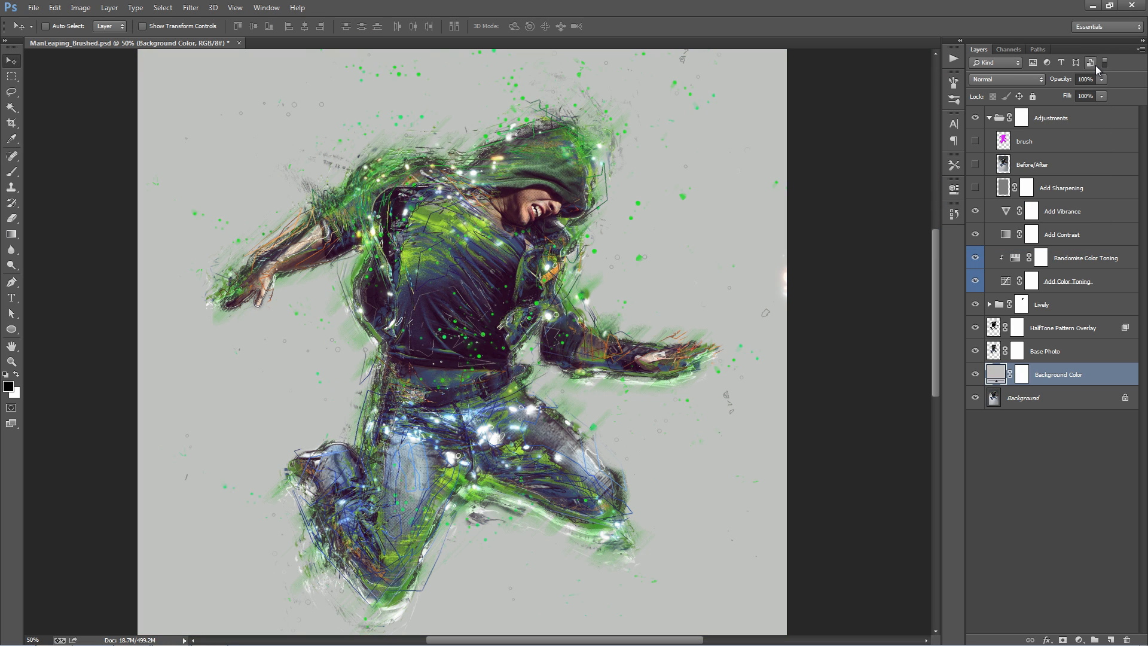
key("ctrl+0")
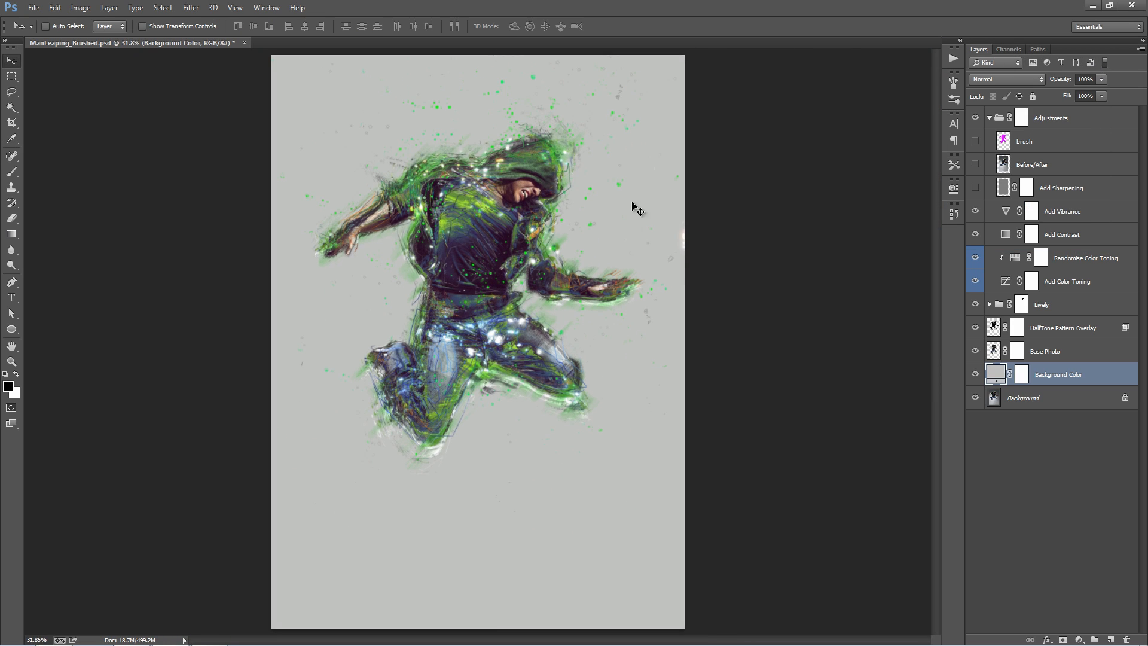
Run the Lively set's Add Texture action with Texture3.jpg, rotating the texture to a steep diagonal and moving it up behind the man
left_click(953, 59)
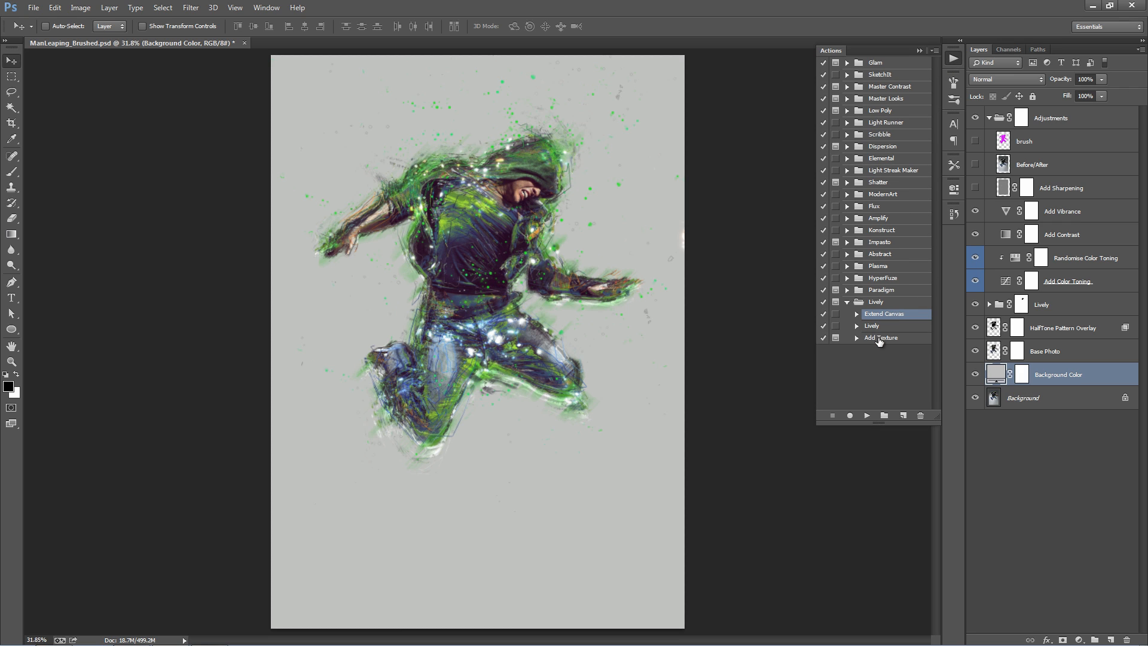
left_click(879, 338)
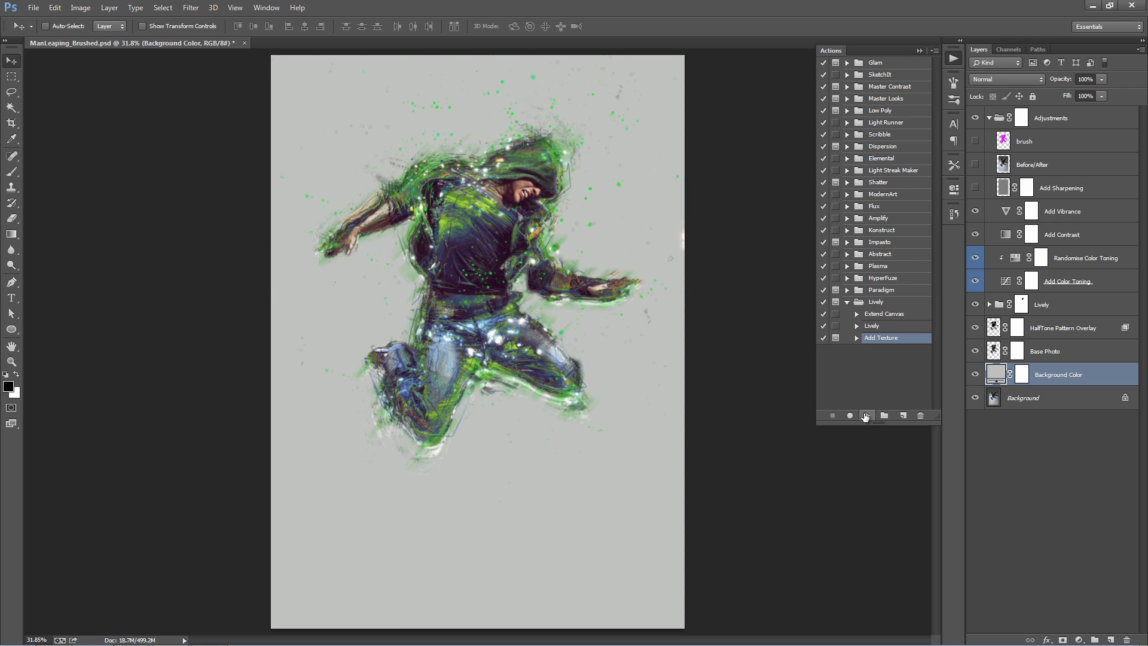
left_click(865, 415)
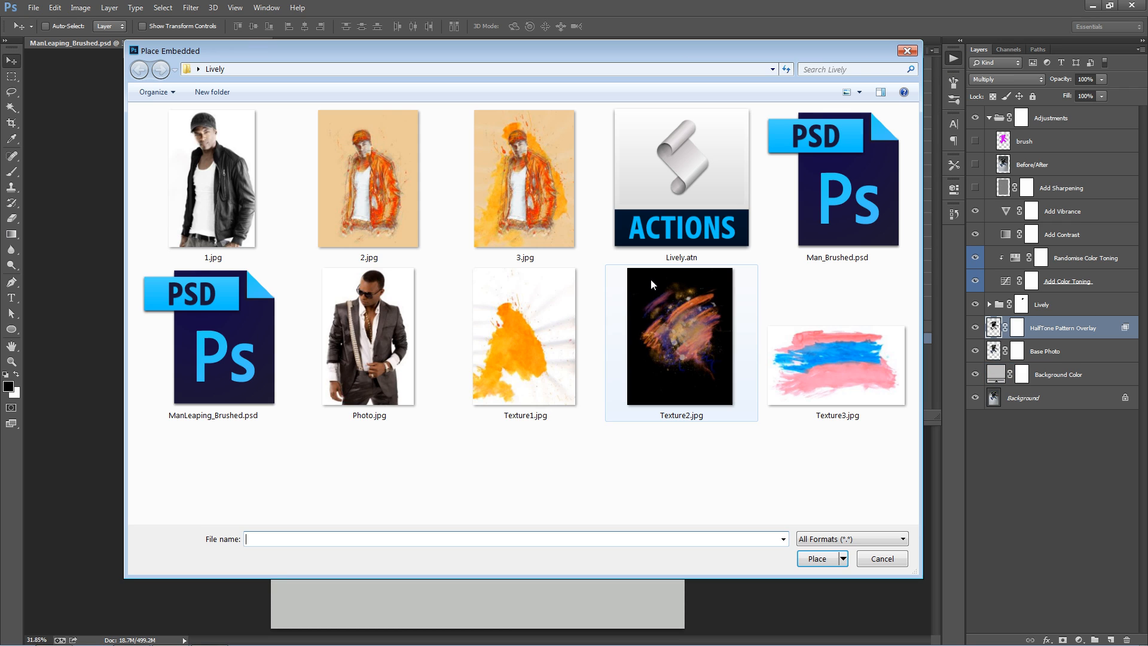
double_click(802, 360)
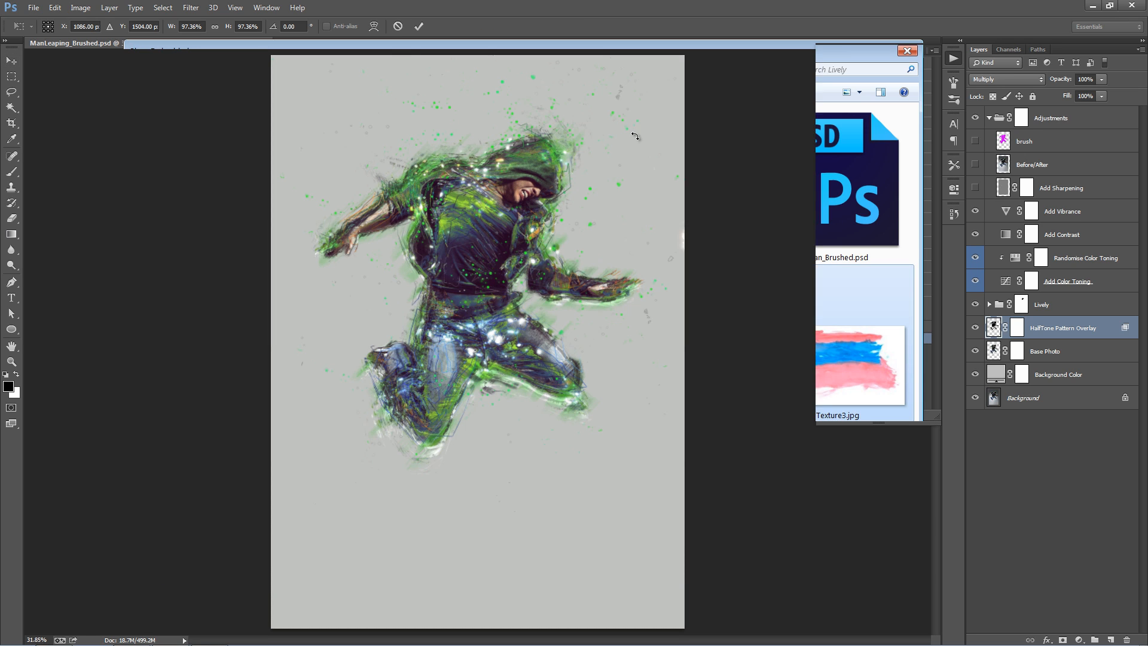
left_click_drag(720, 215, 339, 72)
left_click_drag(514, 204, 515, 149)
key("Return")
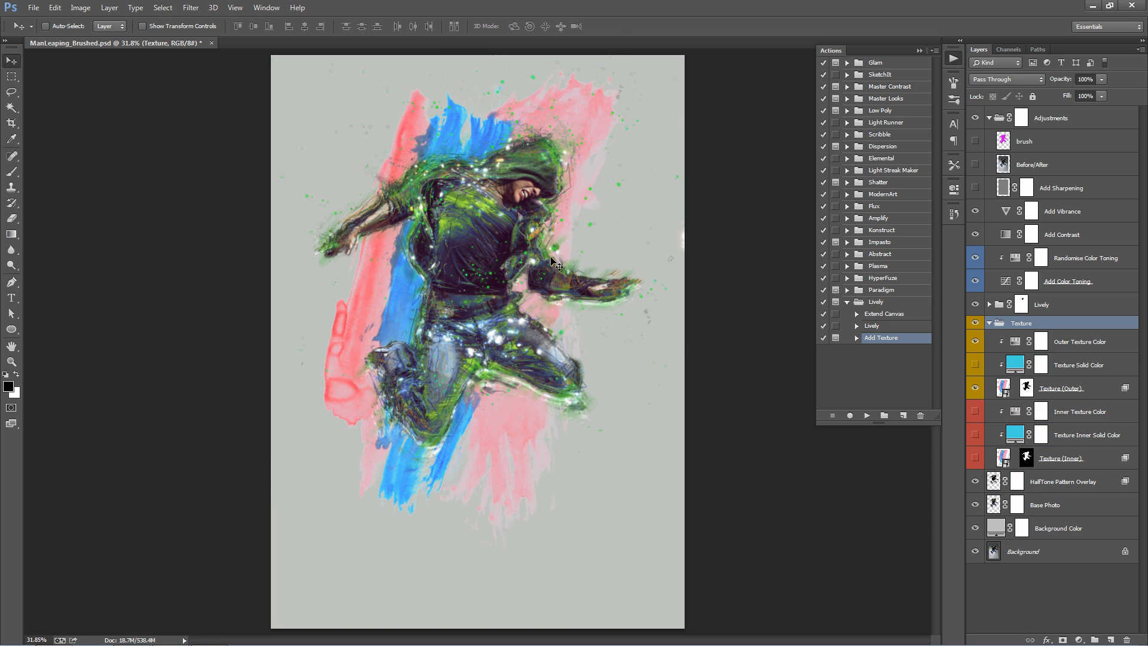
Set the Texture (Outer) layer's This Layer Blend If ranges to 0/38 and 151/255
key("ctrl+space")
left_click(516, 258)
key("ctrl+space")
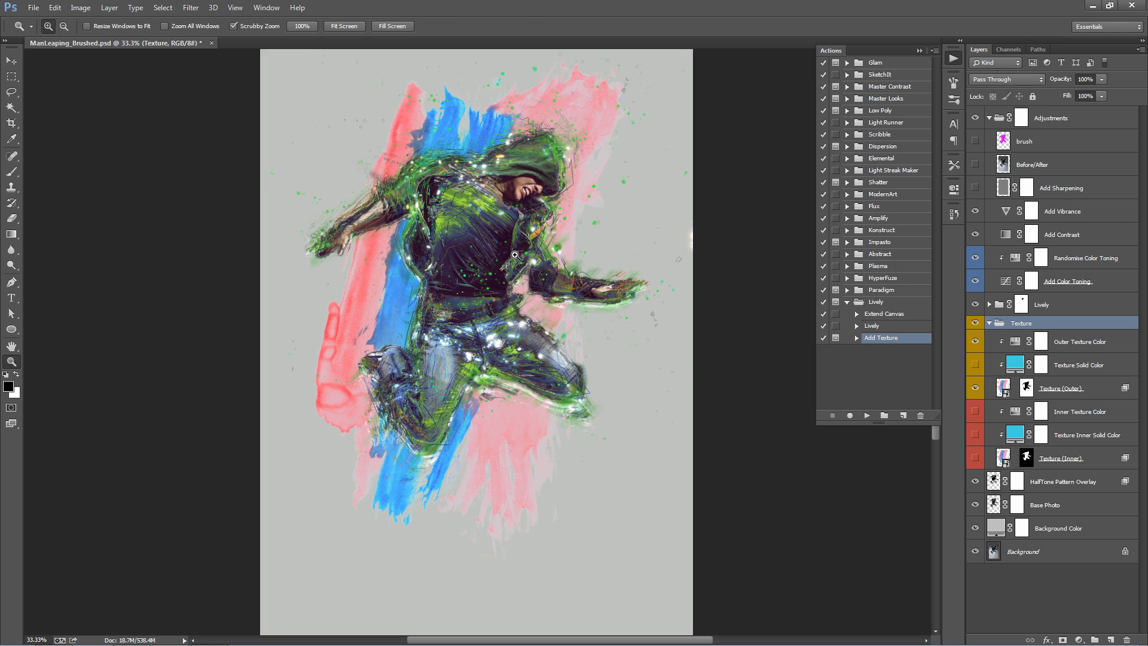
left_click(516, 258)
left_click_drag(544, 197, 550, 274)
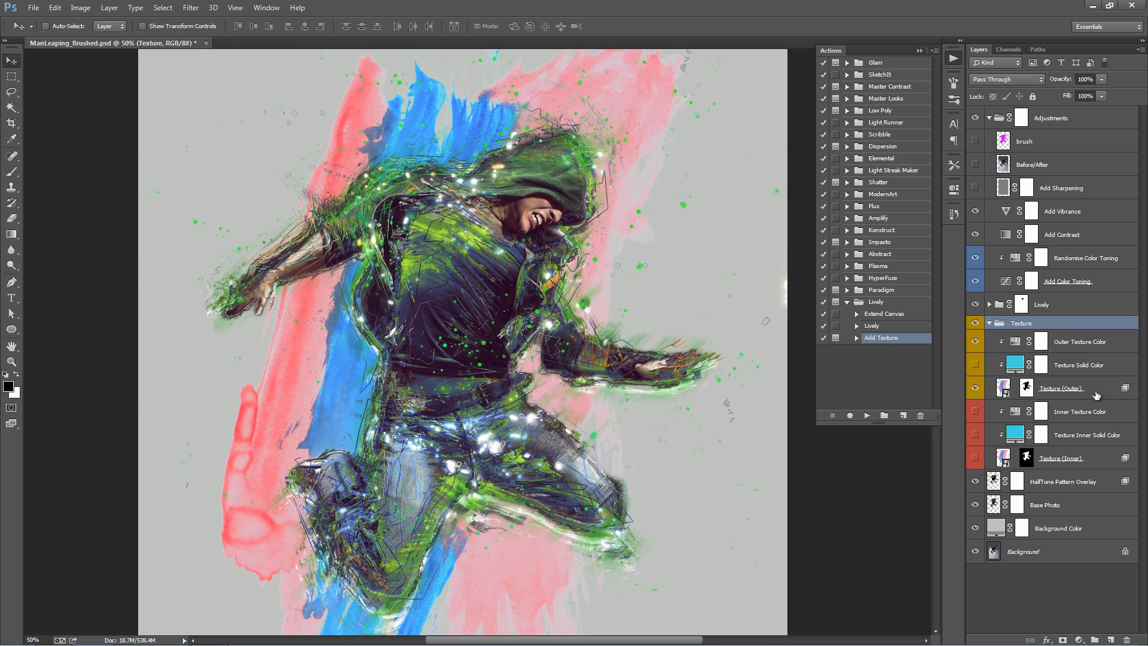
left_click_drag(547, 216, 545, 243)
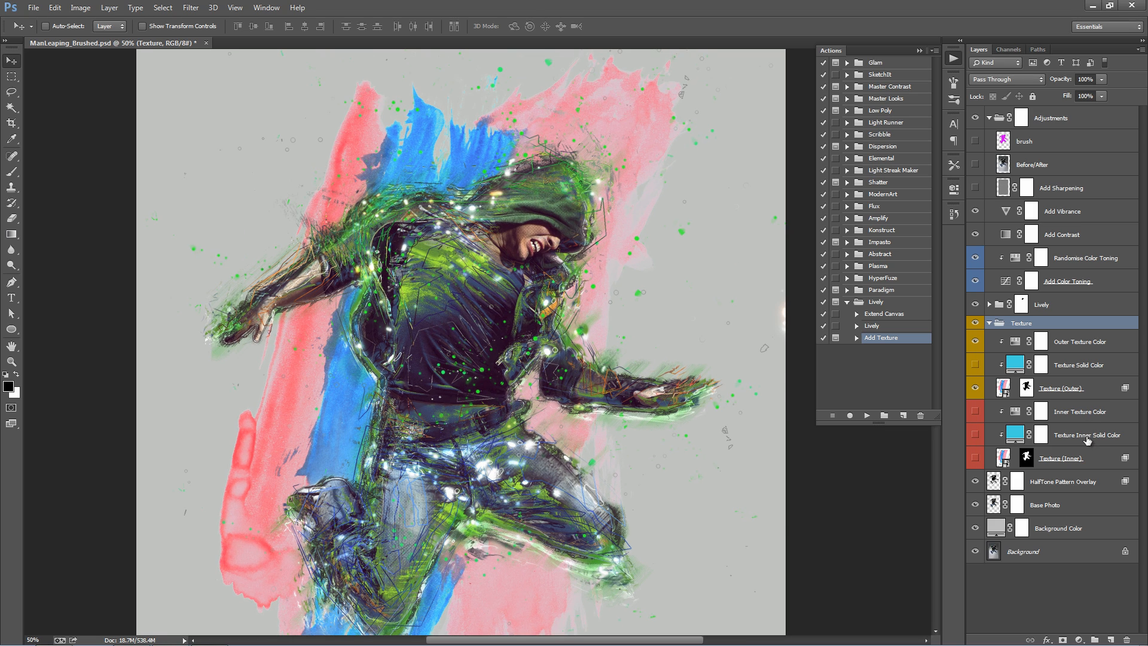
double_click(1107, 458)
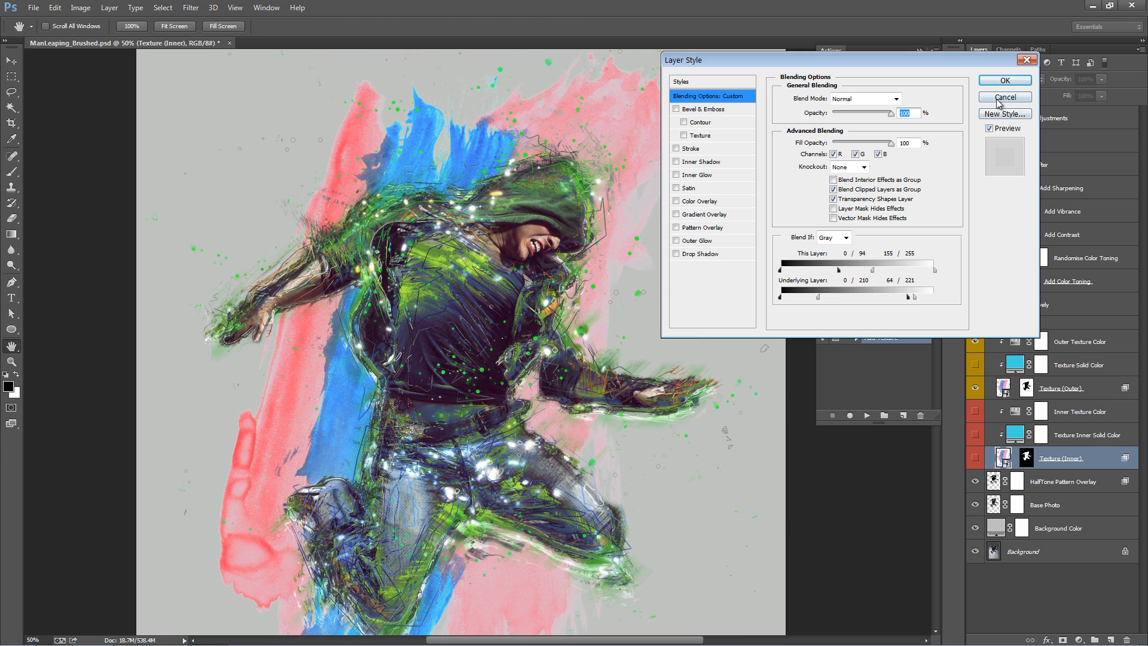
key("Escape")
double_click(1100, 387)
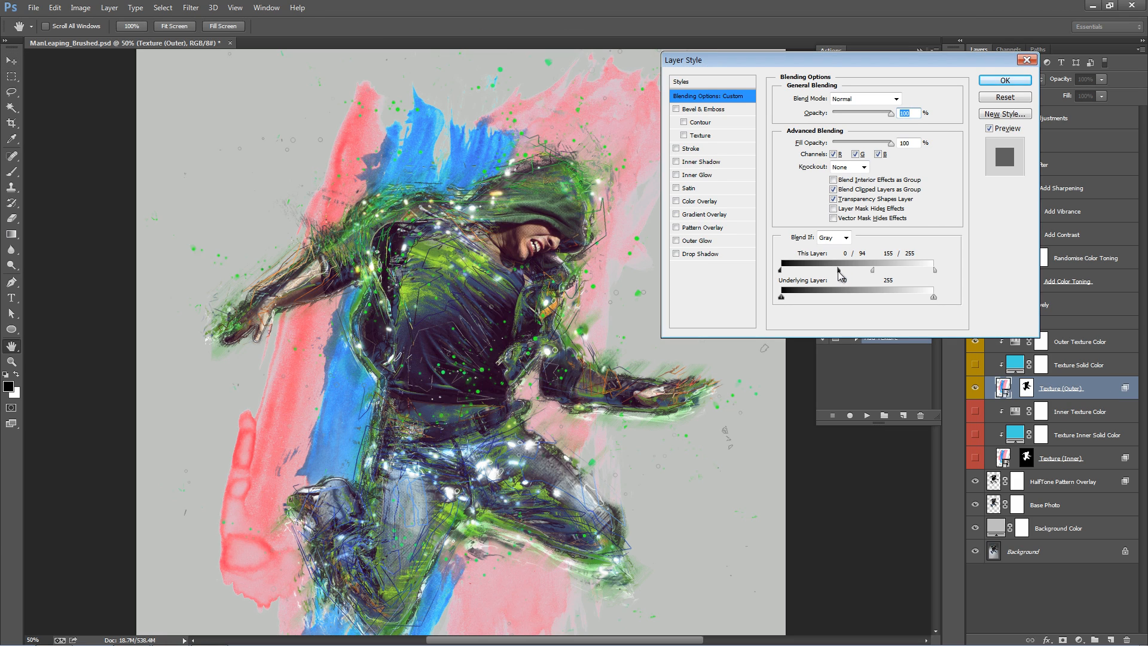
mouse_move(839, 269)
left_mouse_down()
mouse_move(912, 272)
mouse_move(830, 270)
left_mouse_up()
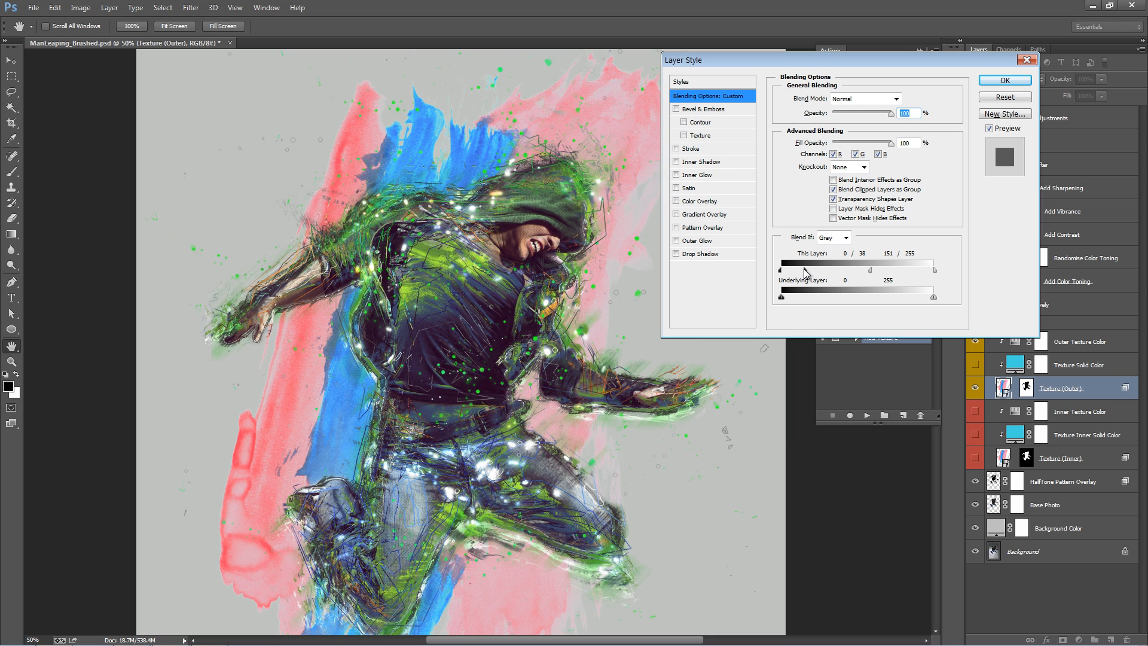
left_click(1016, 80)
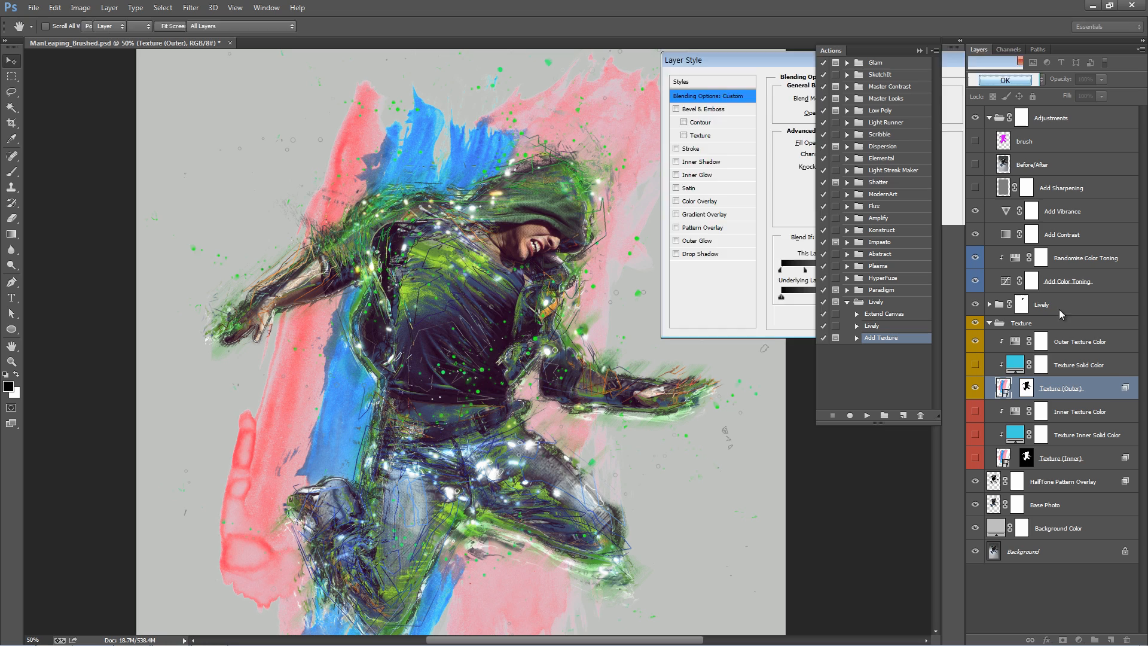
Set the Outer Texture Color adjustment's hue to +150 and saturation to about +15, and collapse the Texture group
left_click(1015, 346)
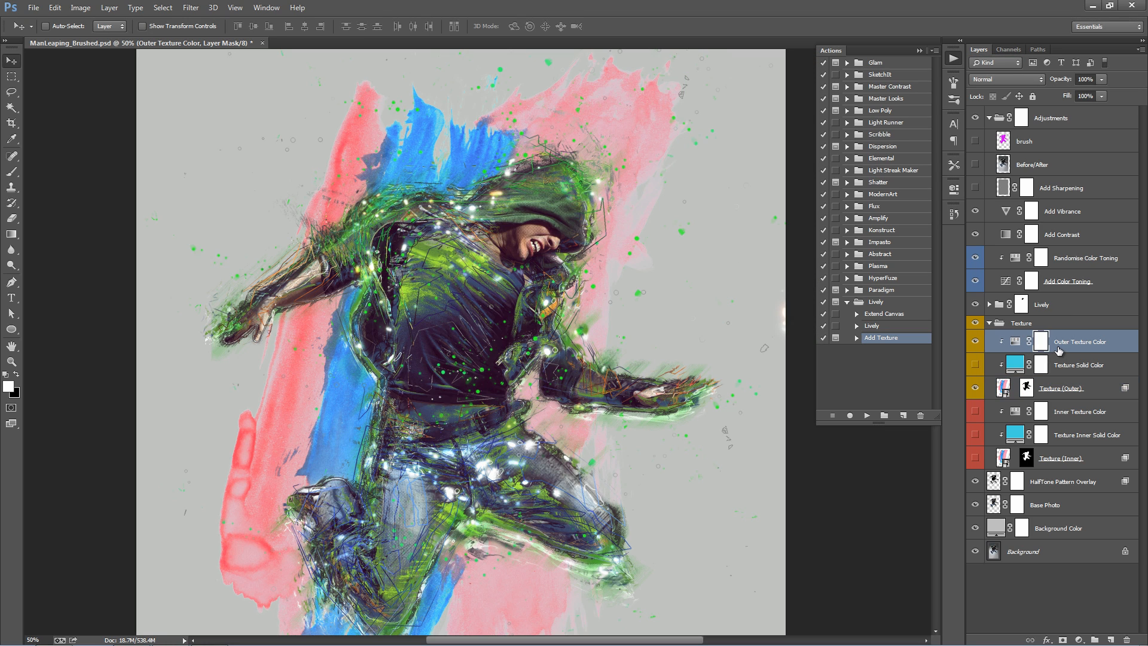
left_click(920, 50)
double_click(1015, 341)
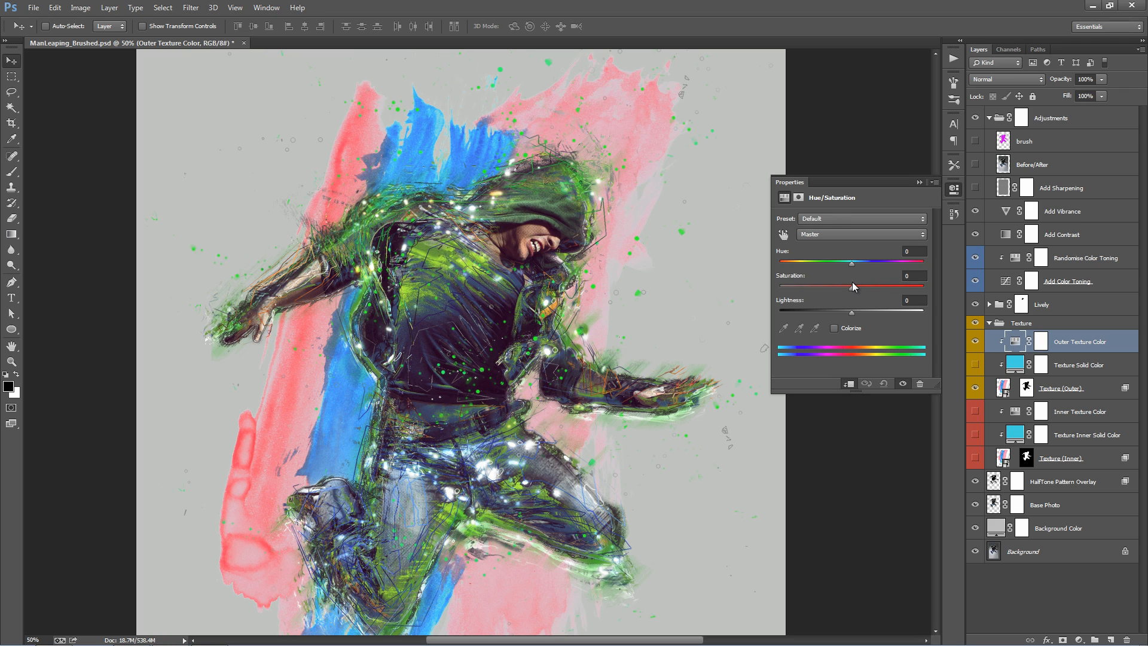
left_click_drag(854, 287, 801, 272)
left_click_drag(797, 271, 914, 272)
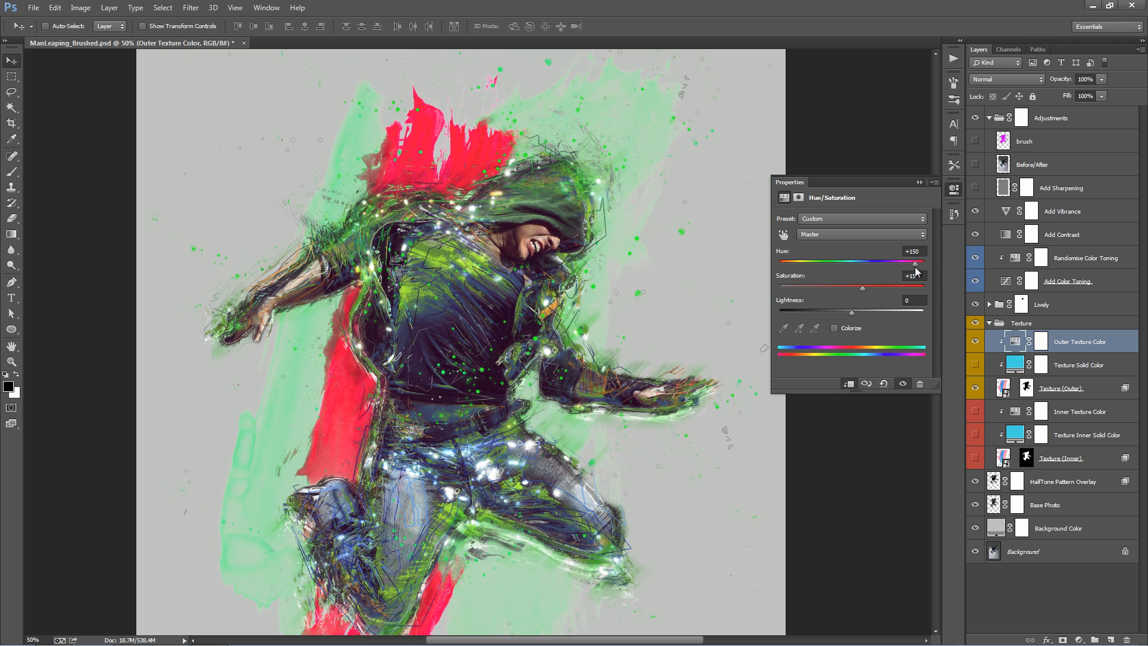
left_click(919, 183)
left_click(1075, 369)
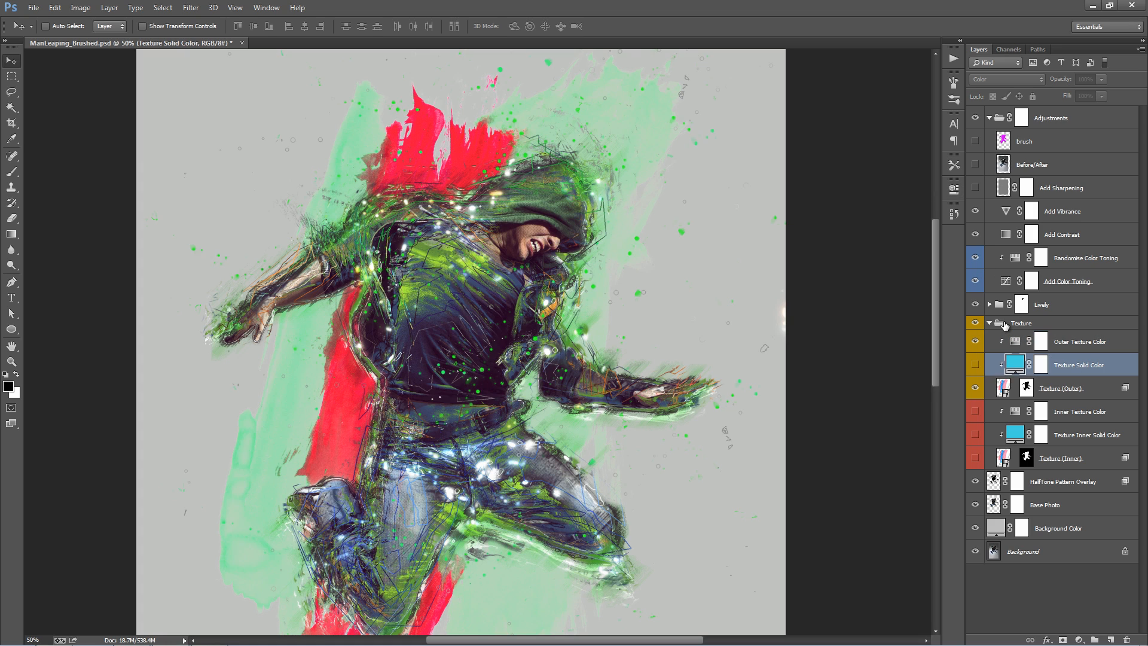
left_click(991, 323)
Inspect the HalfTone Pattern Overlay layer's effect on the face close up by hiding and showing it
left_click(1056, 350)
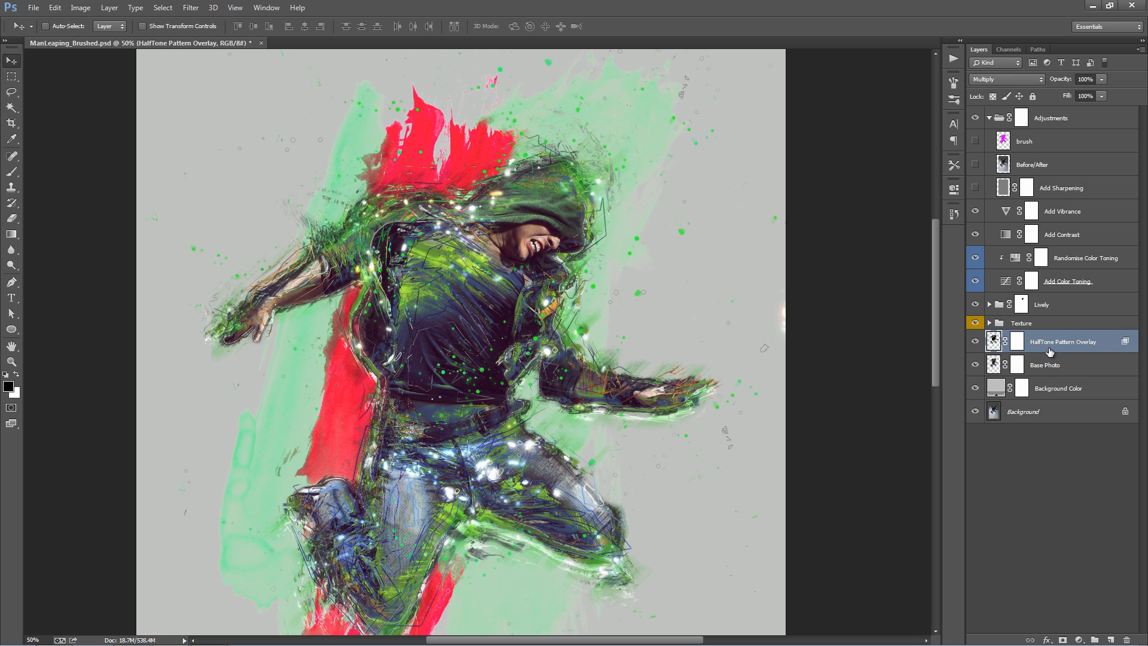
key("z")
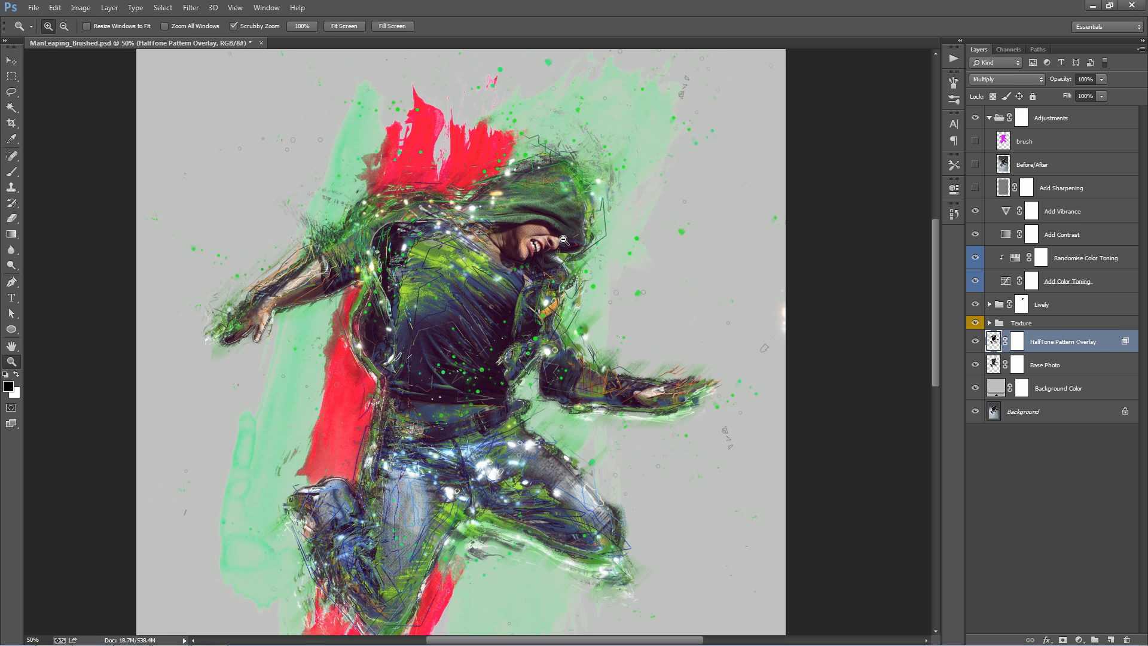
left_click_drag(562, 239, 598, 242)
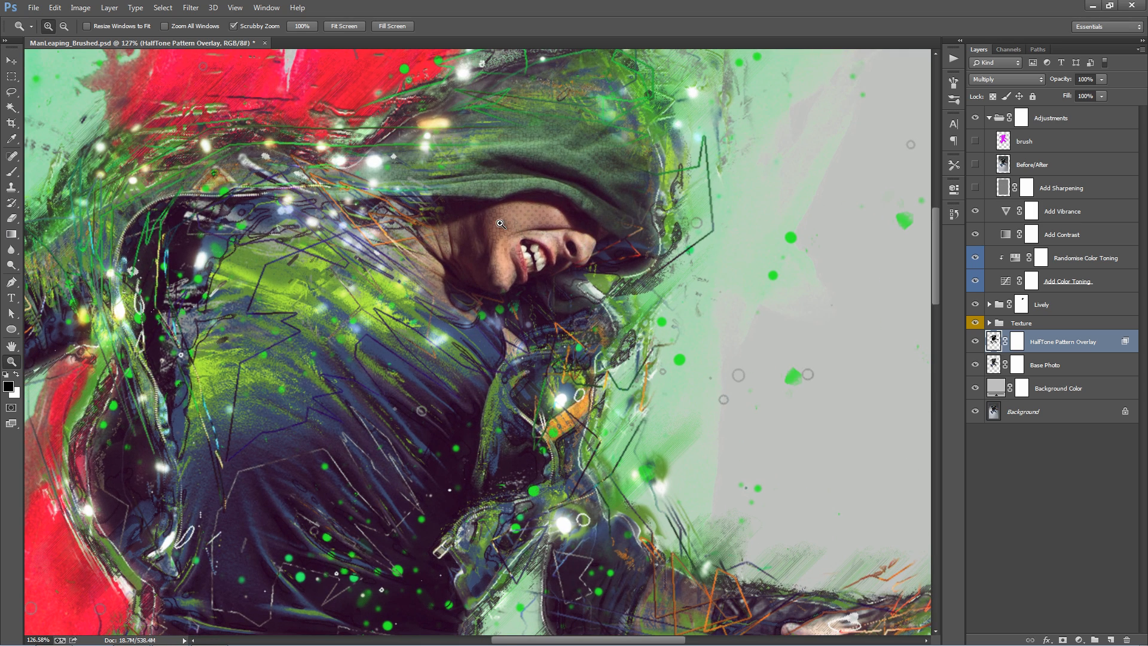
key("v")
left_click(976, 342)
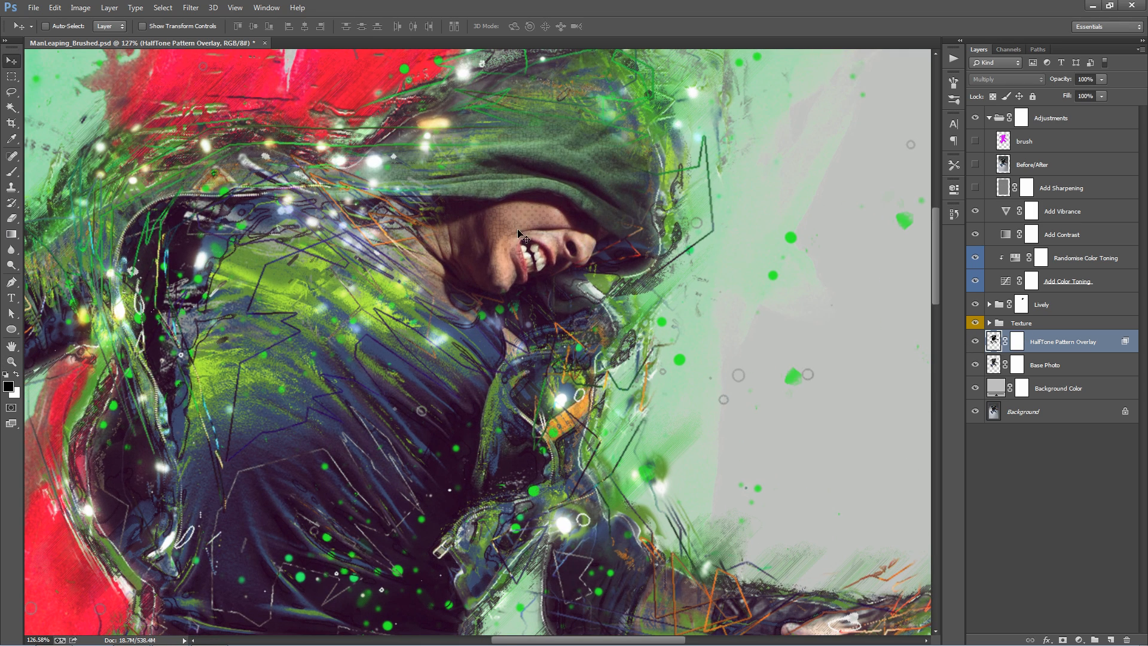
left_click(977, 340)
key("ctrl+0")
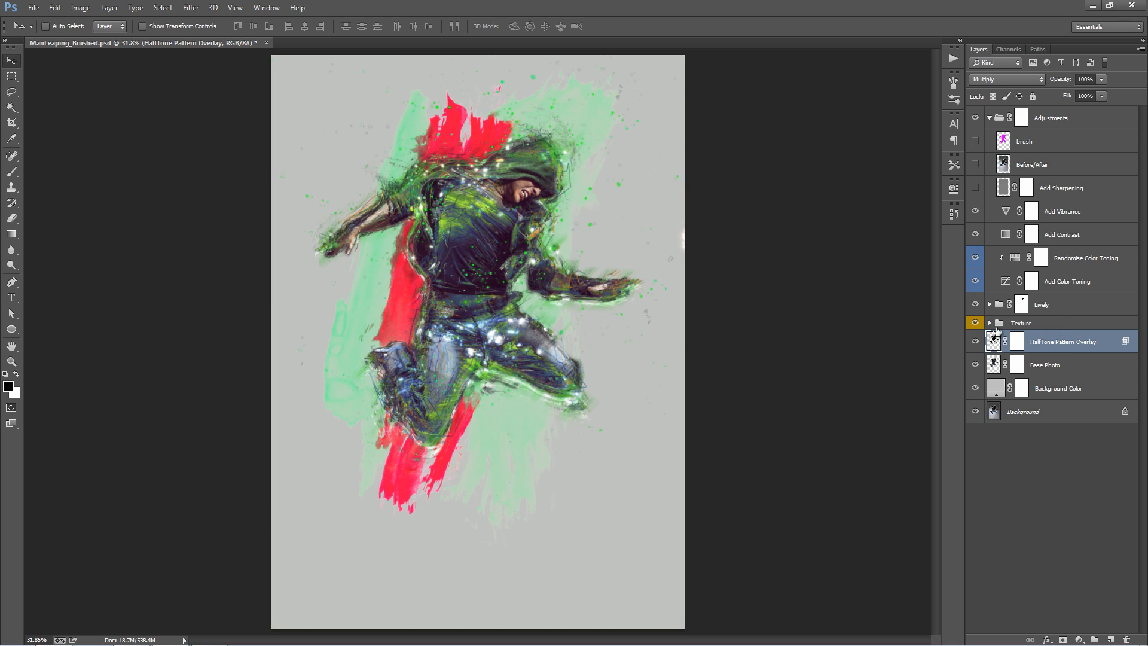
Show the Texture (Inner) and Inner Texture Color layers, and raise the inner color adjustment's saturation to +70 with a slight negative hue shift
left_click(989, 323)
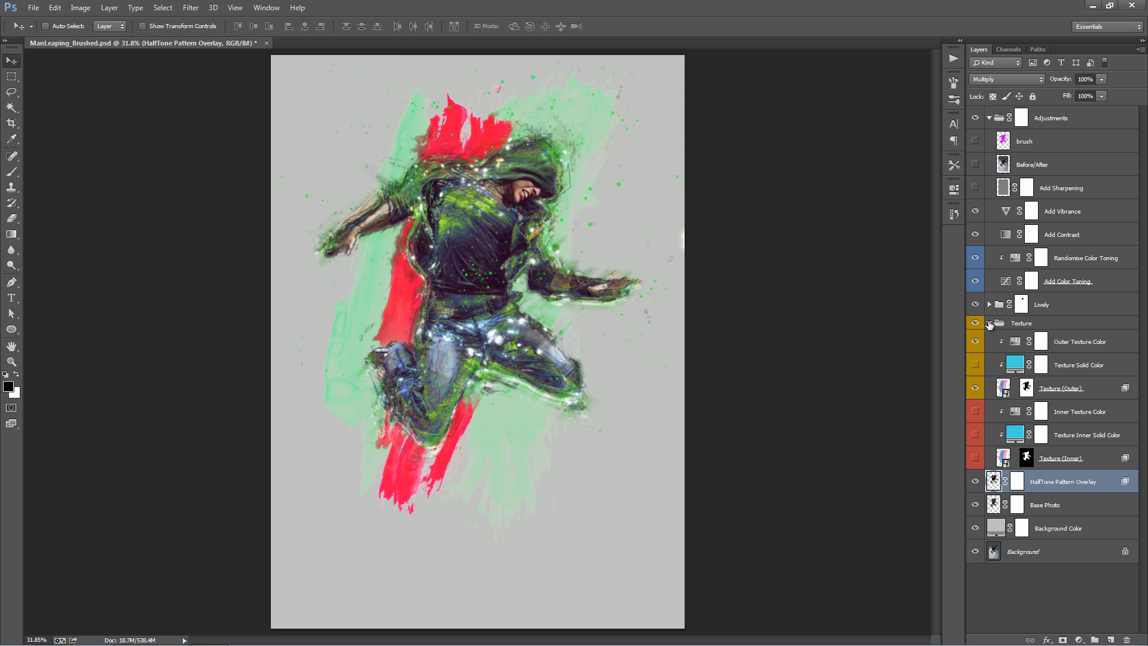
left_click(976, 458)
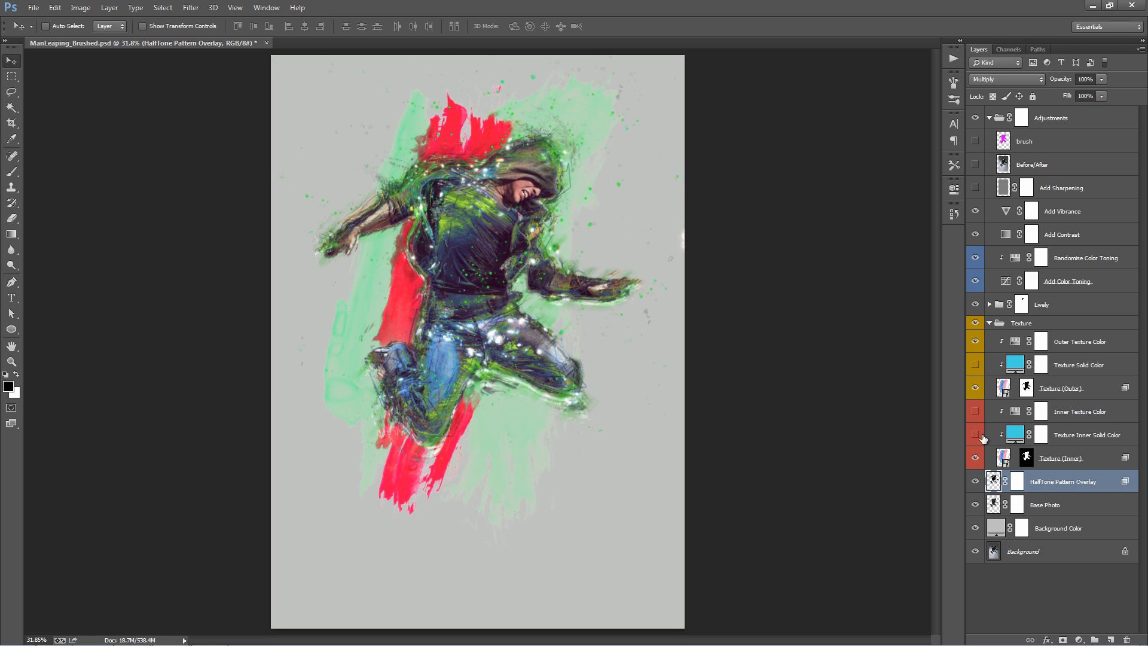
left_click(975, 411)
double_click(1016, 411)
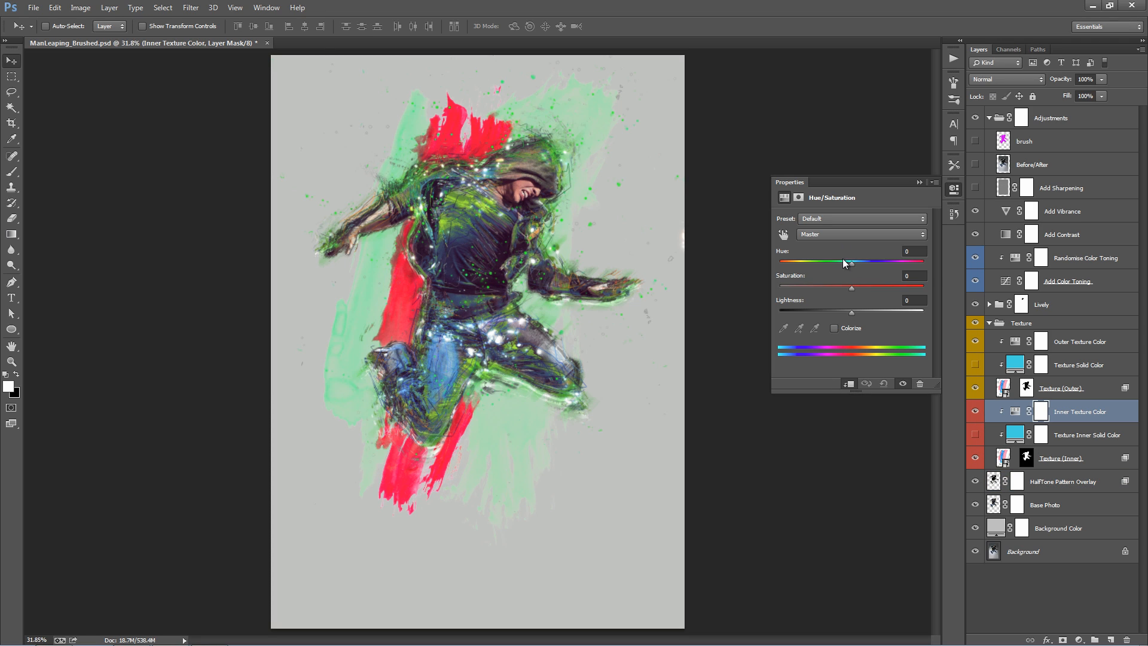
left_click_drag(849, 262, 921, 272)
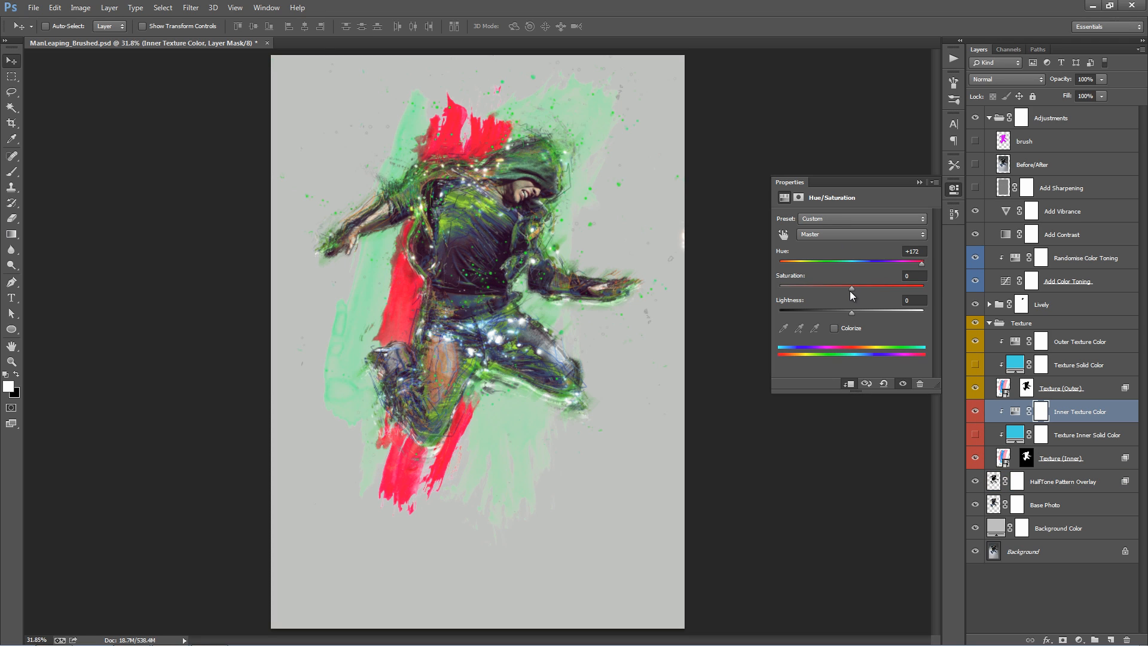
left_click_drag(851, 288, 887, 291)
left_click_drag(895, 262, 836, 254)
left_click(920, 182)
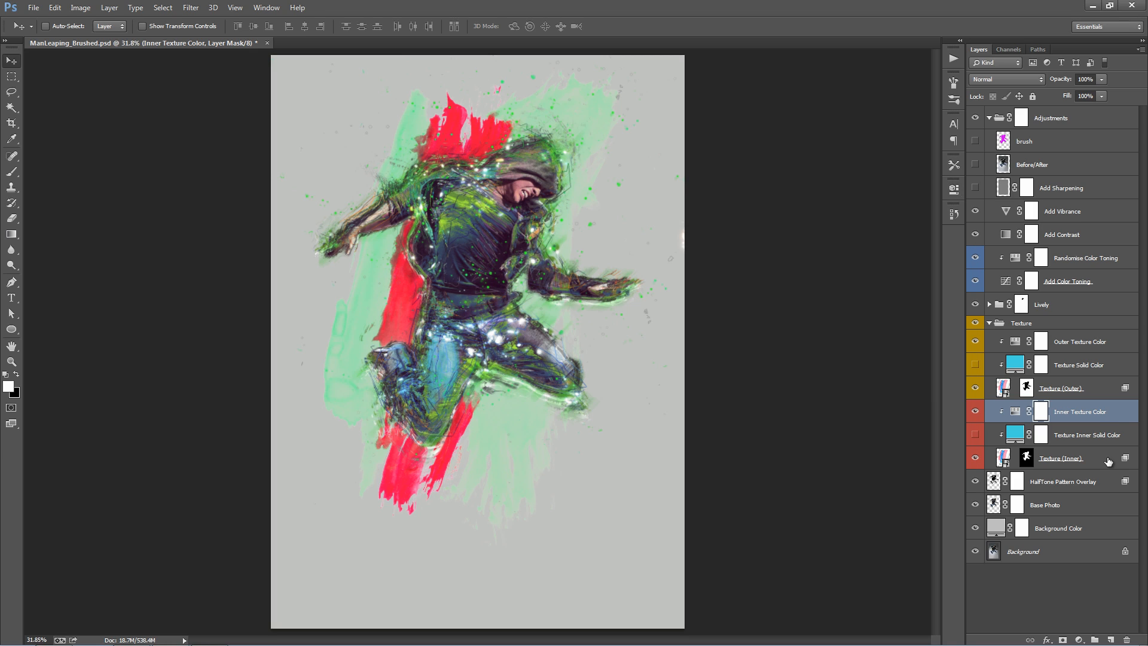
Move the Texture (Inner) layer slightly up and to the right, and set the Inner Texture Color hue to +148
left_click(1083, 458)
left_click_drag(579, 212, 608, 194)
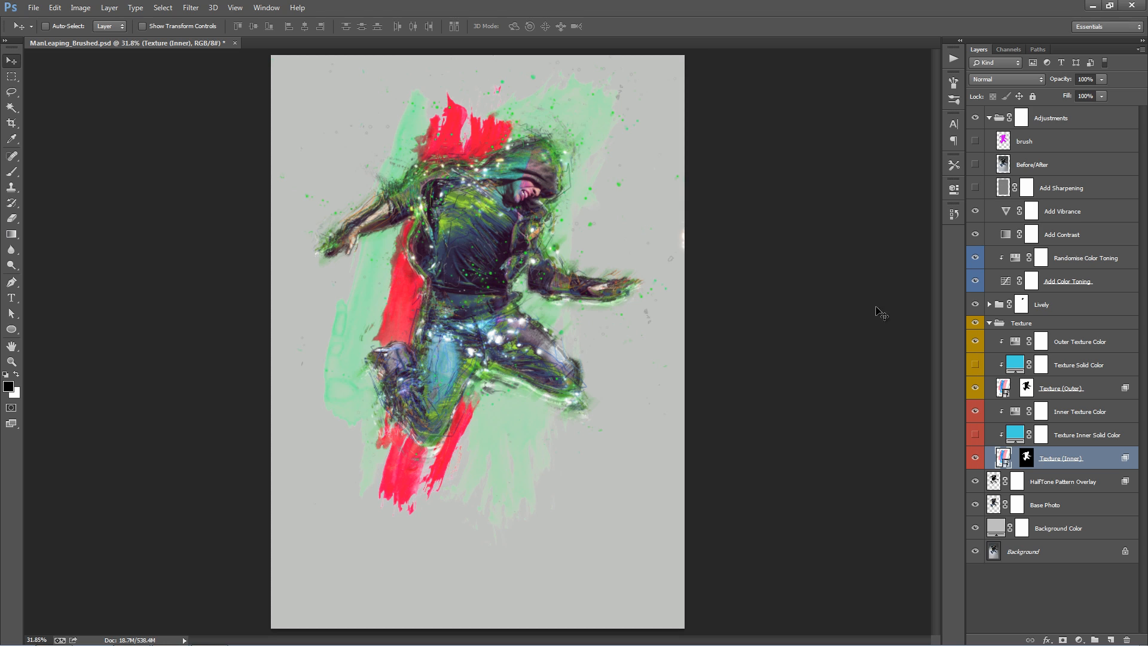
double_click(1017, 413)
left_click_drag(837, 263, 917, 264)
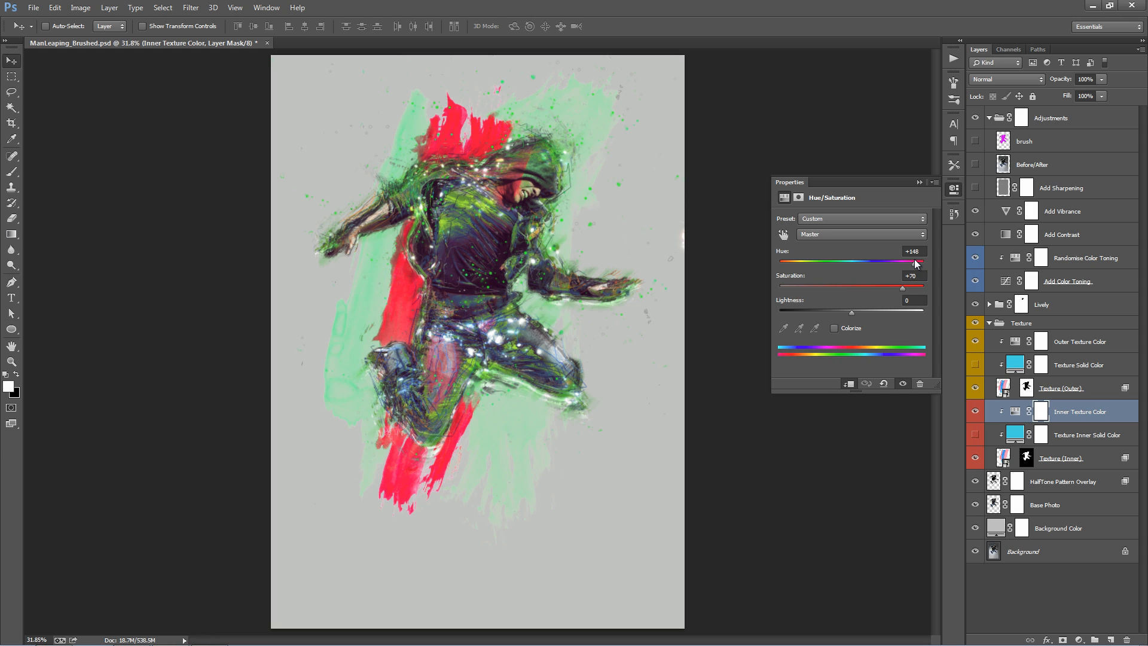
left_click(921, 182)
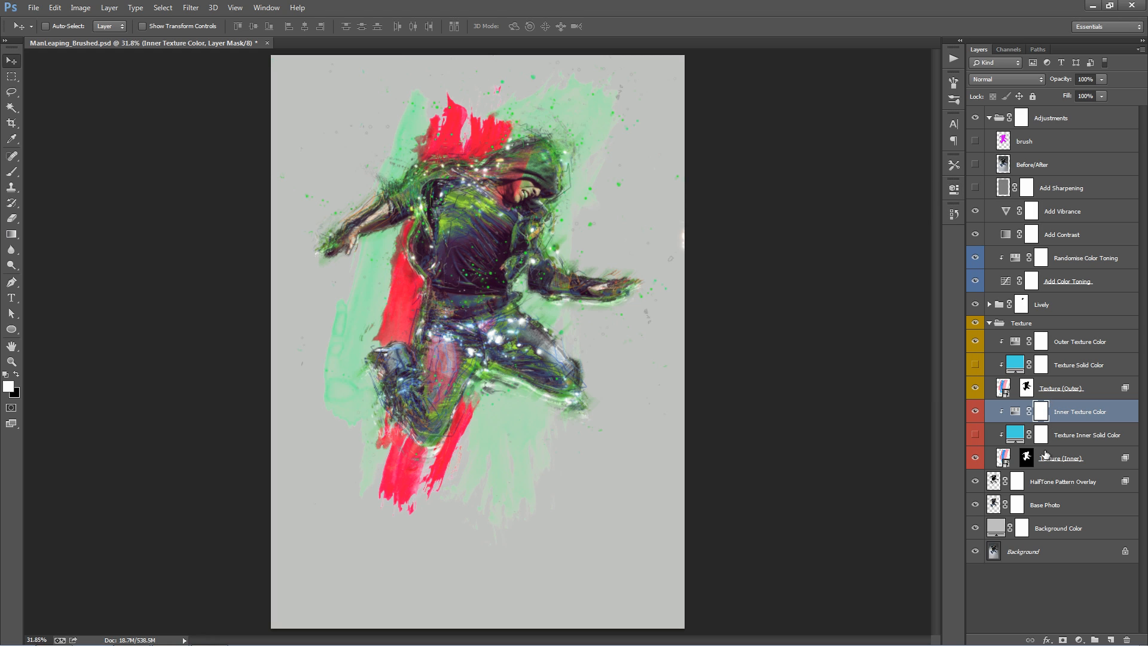
Paint black over the face on the Texture (Inner) mask with a 150 px brush at 99% opacity, and collapse the Texture group
left_click(1025, 461)
key("z")
left_click_drag(571, 191, 653, 155)
left_click(610, 202, "alt")
left_click(607, 220, "alt")
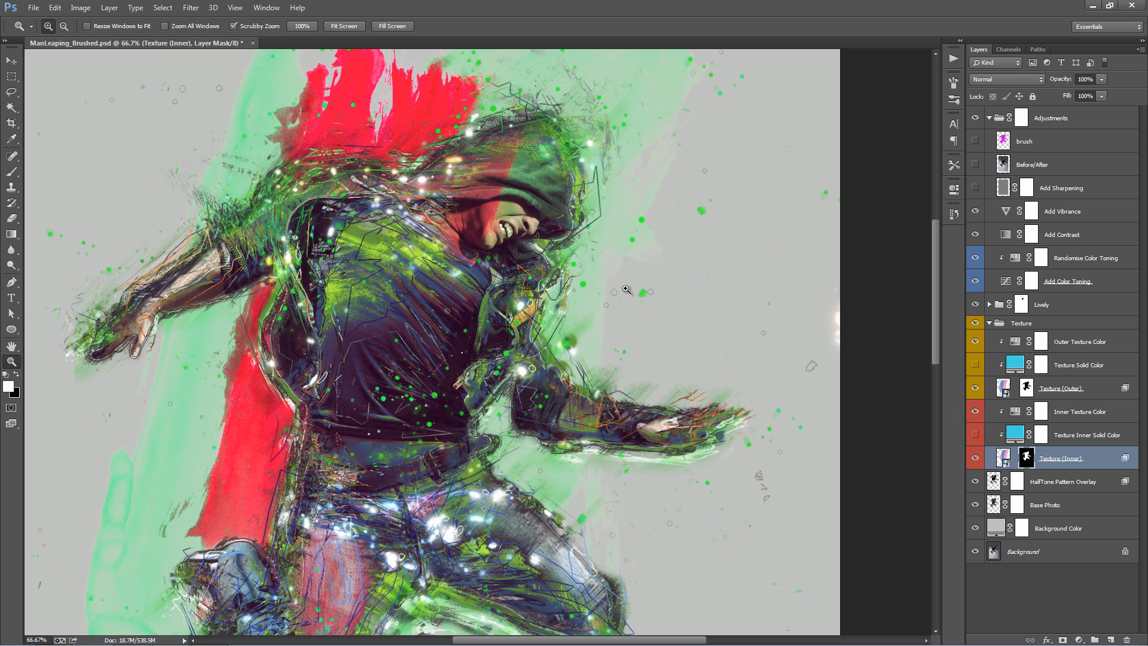
key("b")
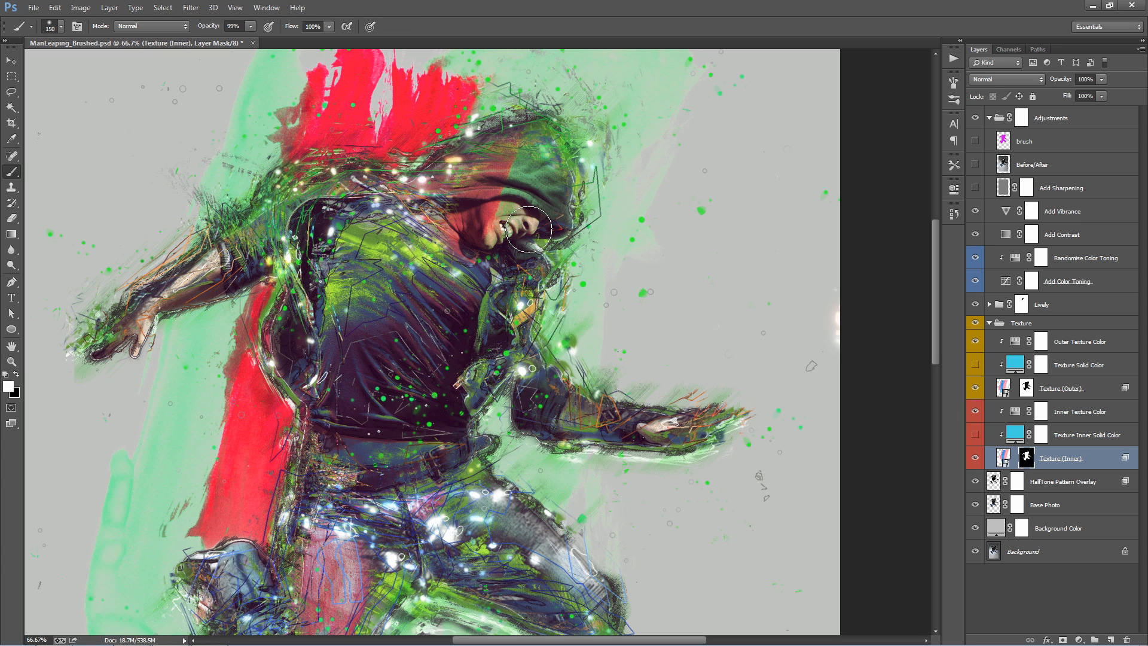
key("x")
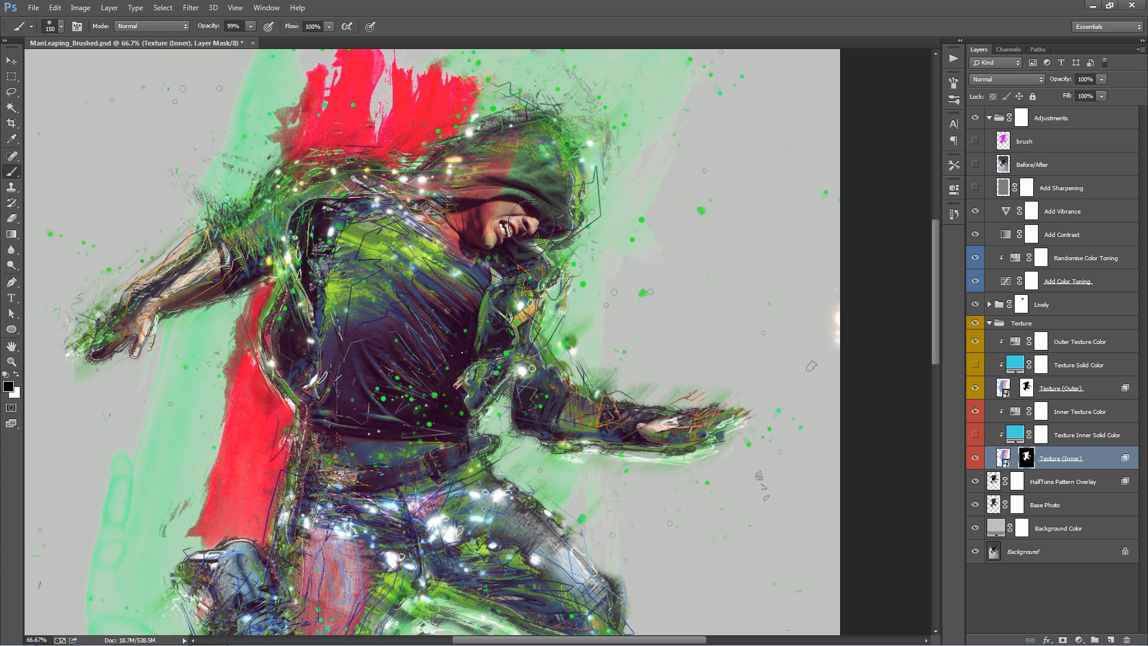
key("v")
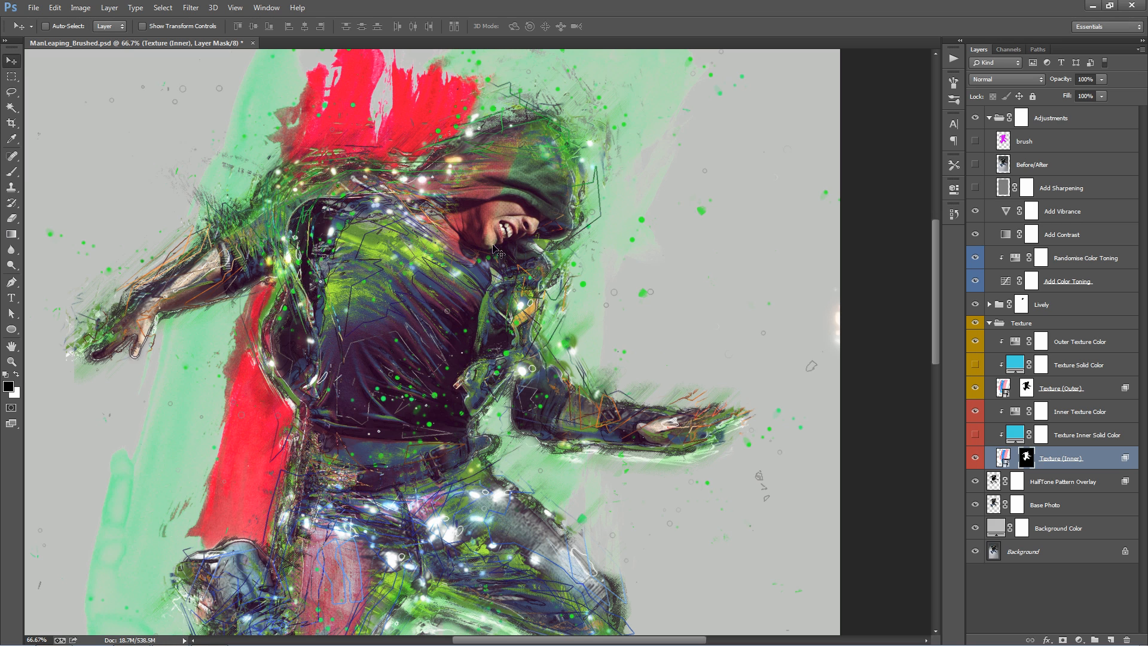
key("ctrl+0")
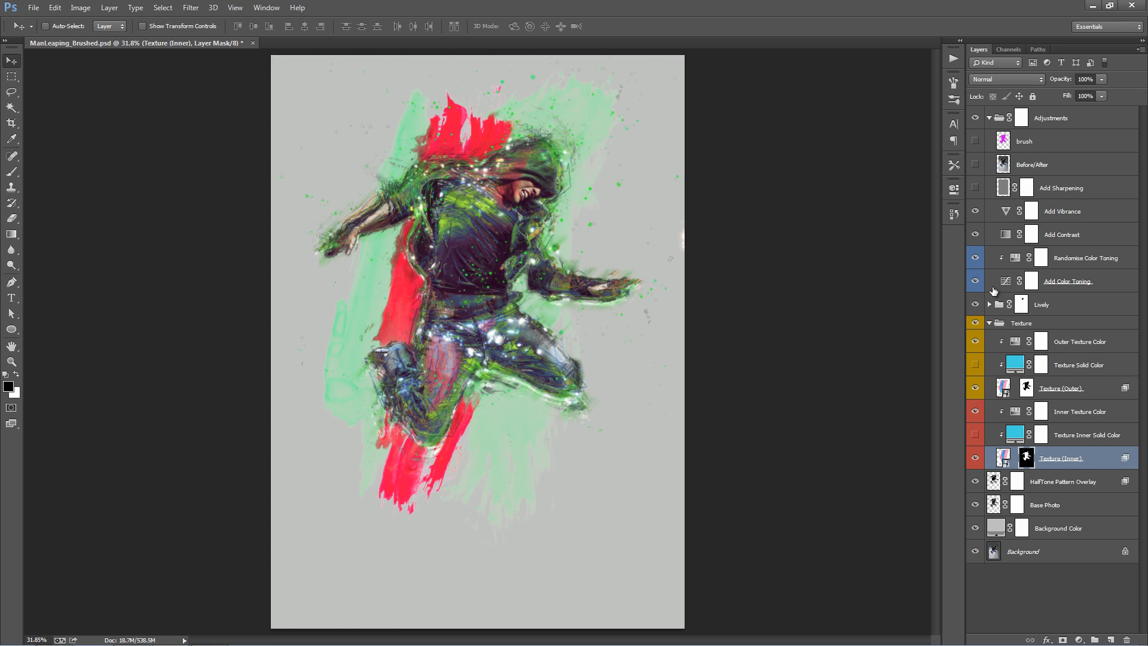
left_click(990, 323)
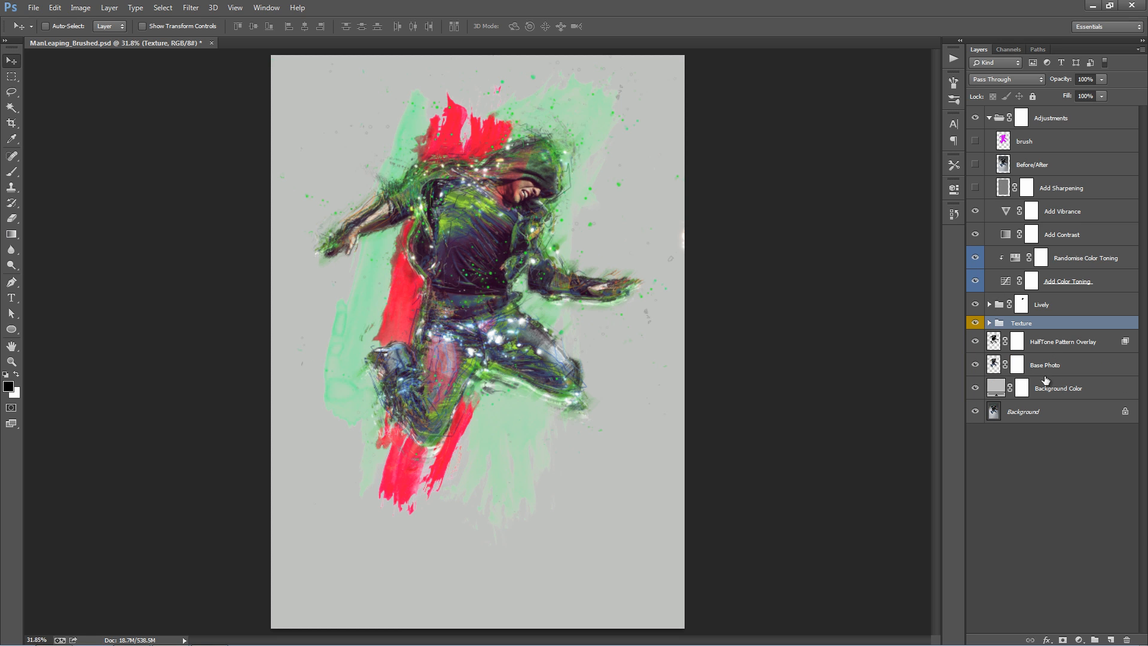
Place Texture1.jpg as an embedded layer directly above the HalfTone Pattern Overlay layer
left_click(1054, 342)
left_click(34, 7)
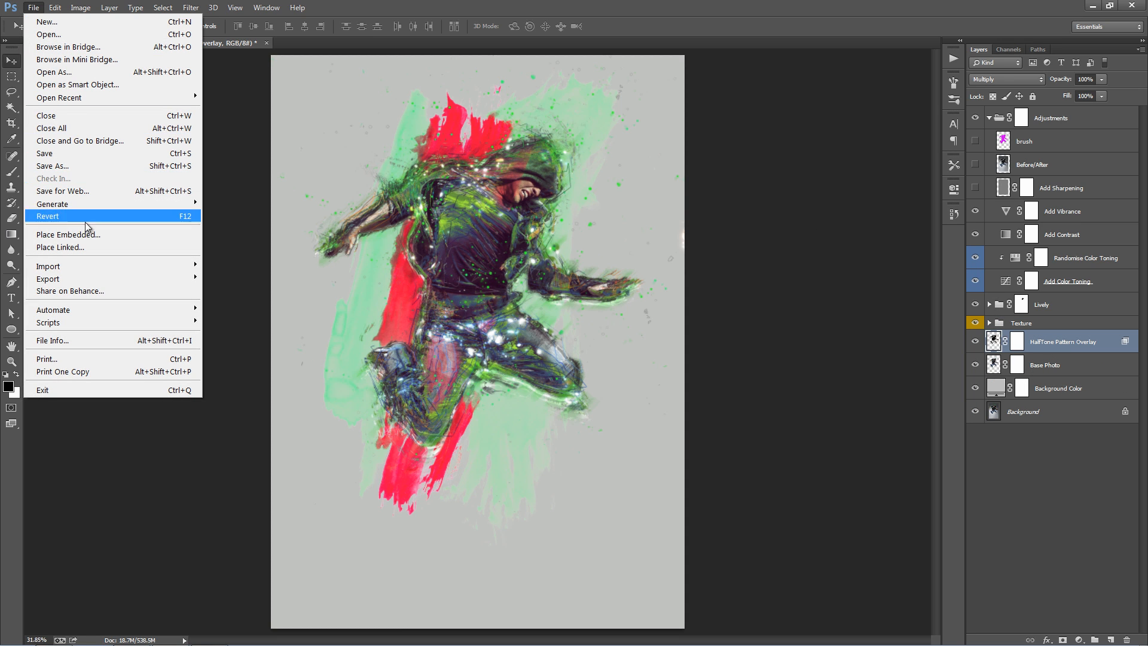
left_click(164, 236)
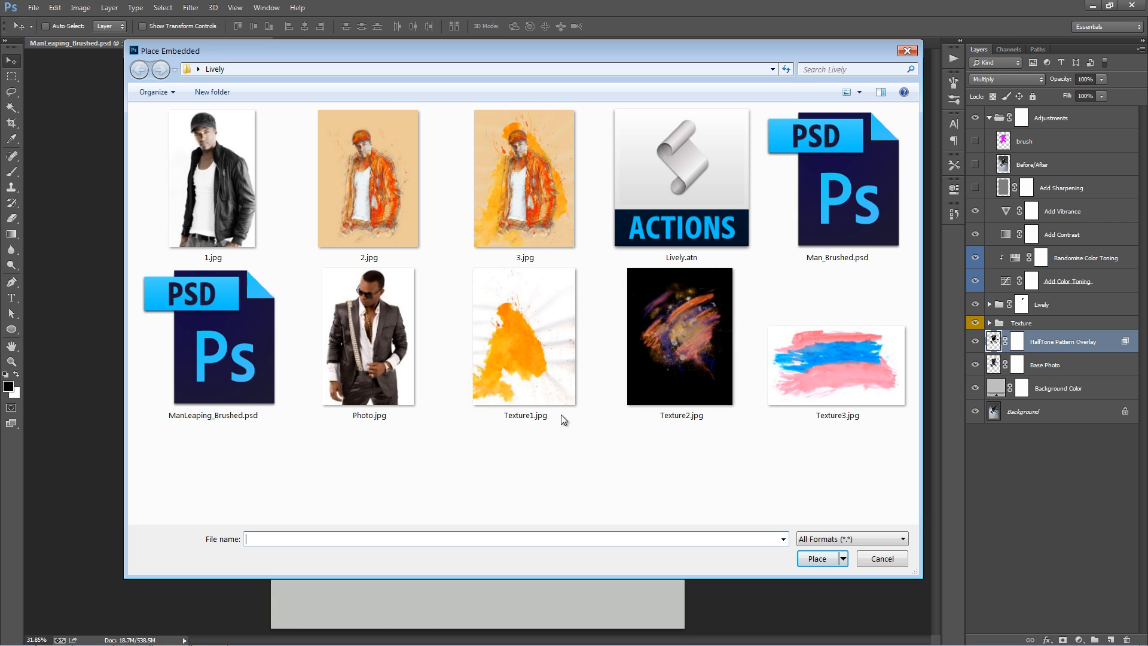
double_click(538, 368)
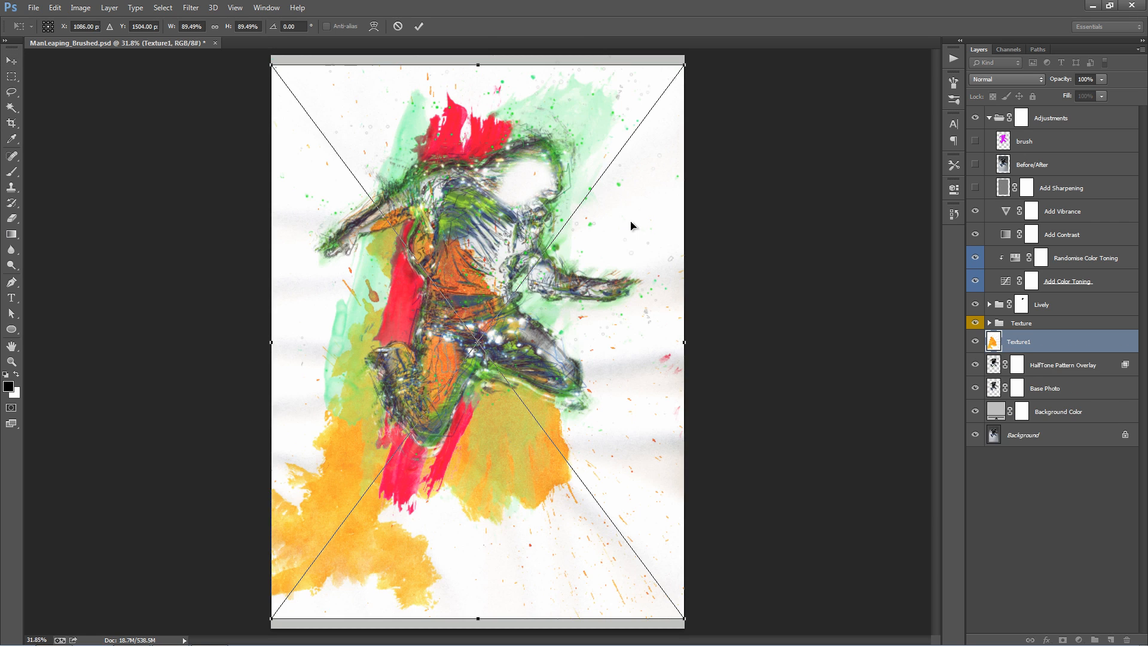
key("ctrl+minus")
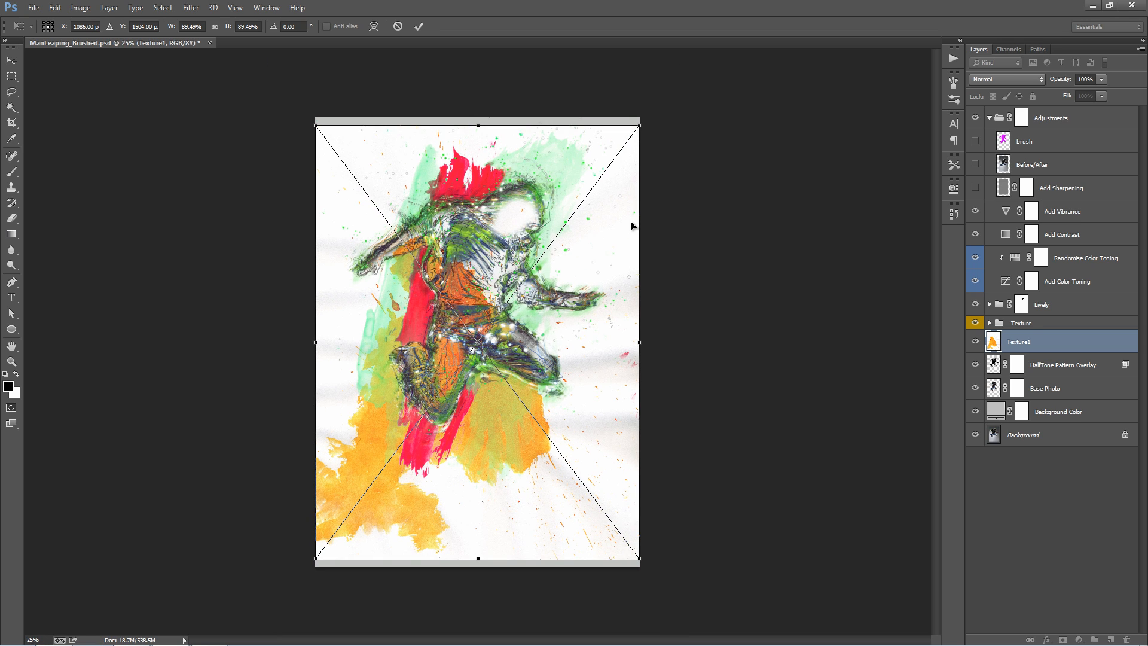
key("shift+alt+m")
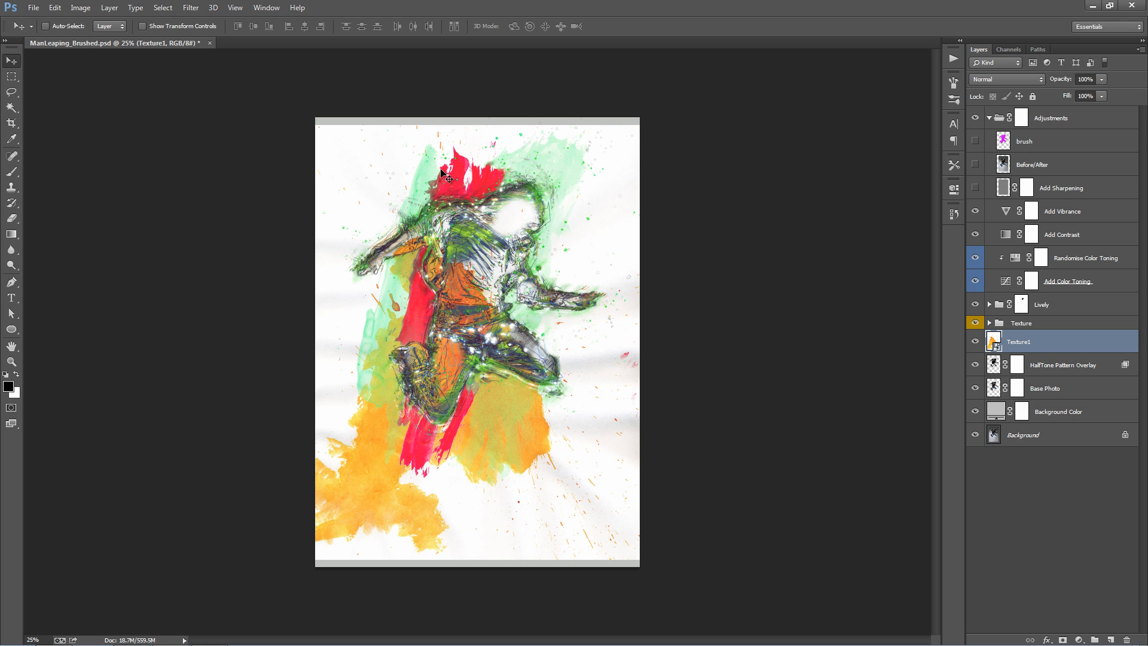
Scale the Texture1 layer up to about 119% and reposition it so it covers the whole canvas
left_click_drag(308, 125, 255, 50)
left_click_drag(479, 172, 483, 117)
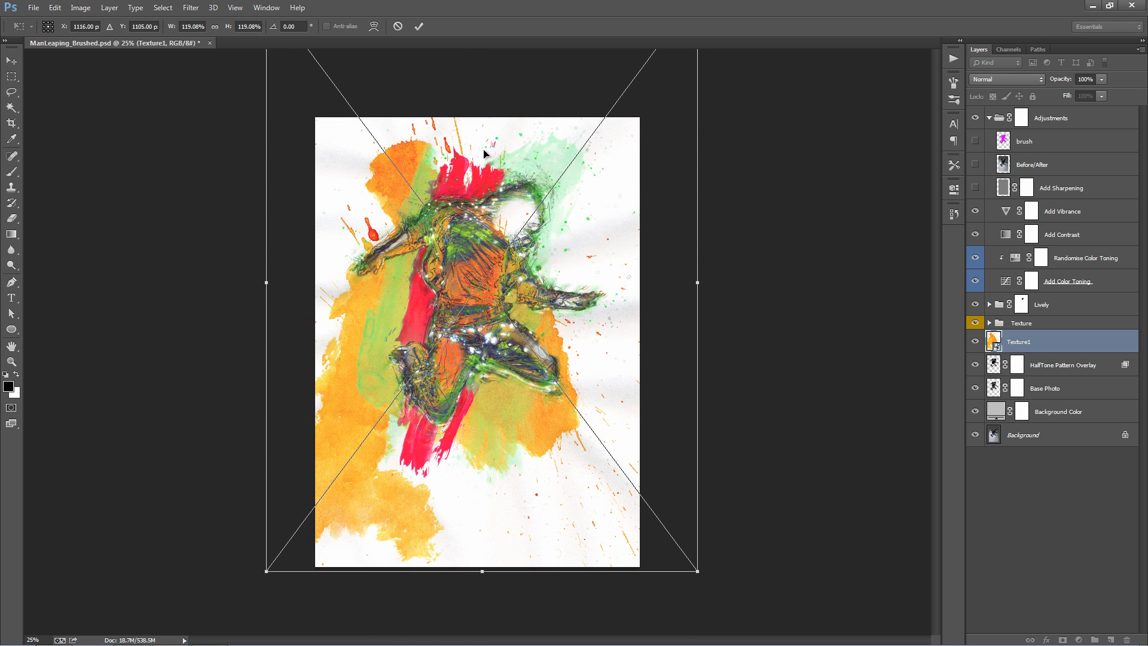
key("Return")
Set the Texture1 layer's blend mode to Multiply and its opacity to 39%
left_click(1006, 79)
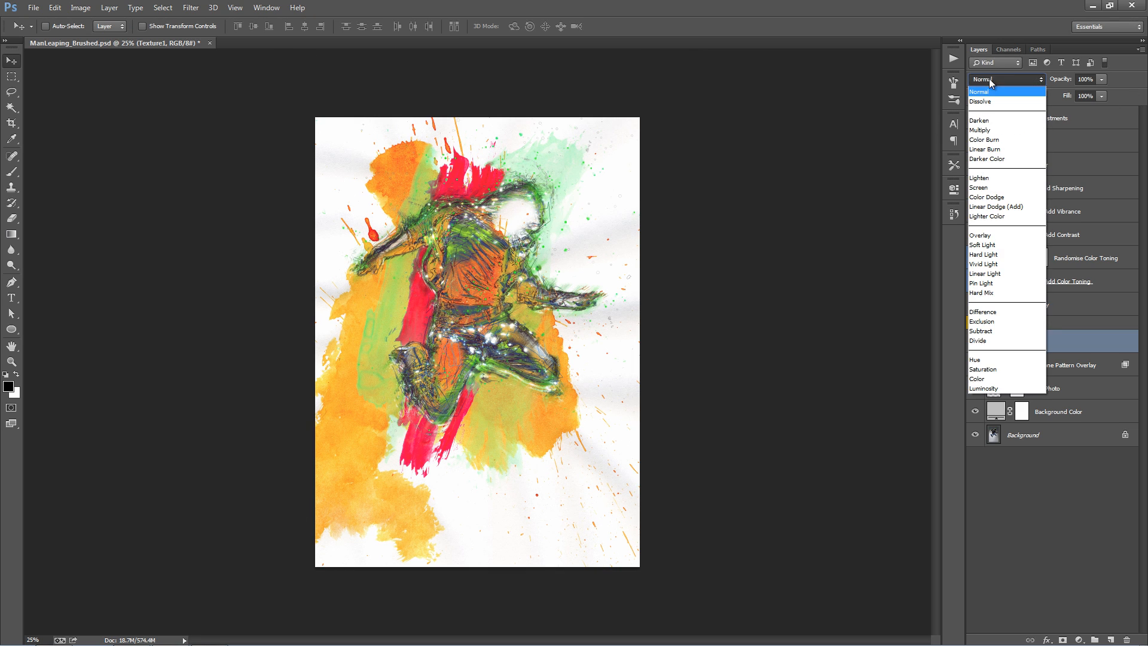
left_click(992, 122)
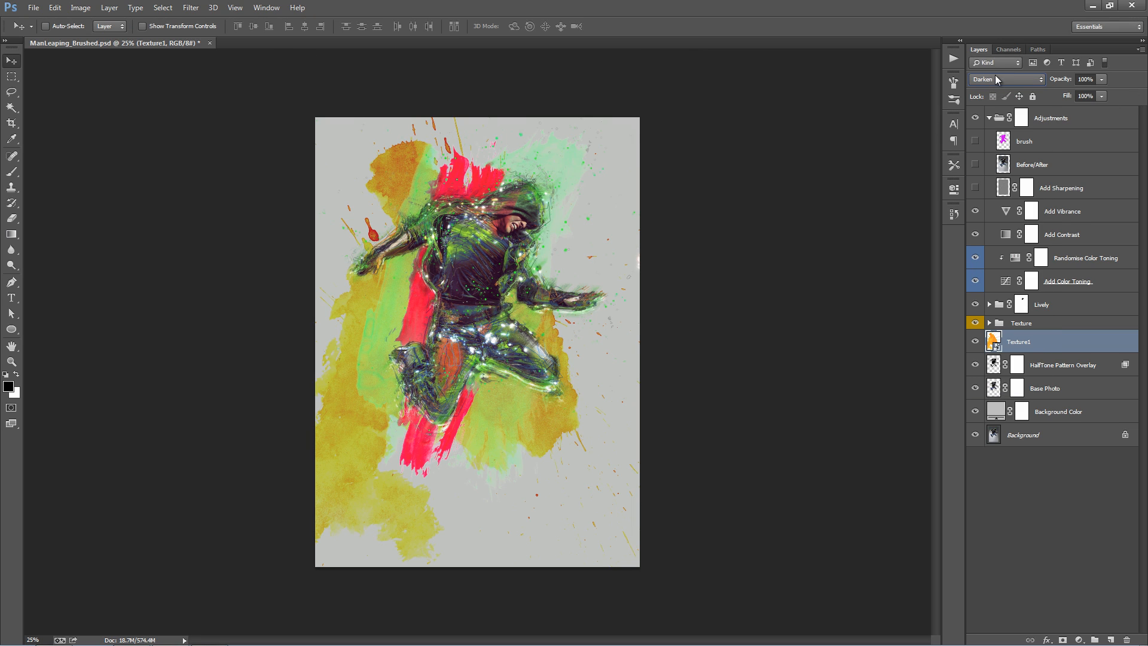
left_click(996, 77)
left_click(993, 133)
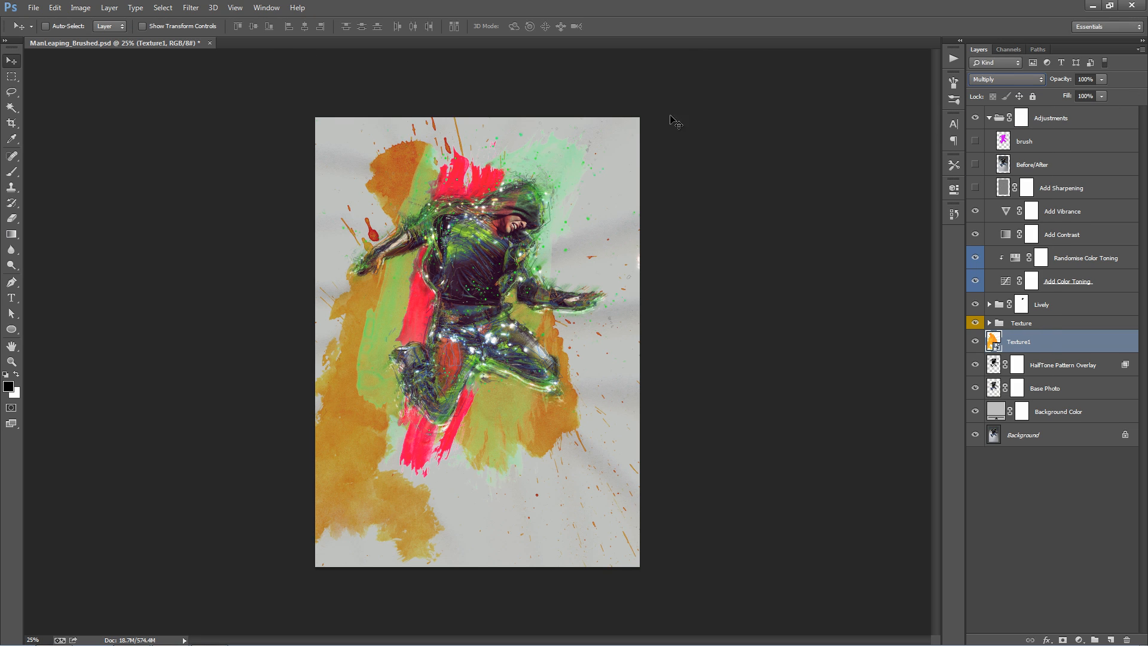
left_click_drag(1058, 79, 574, 99)
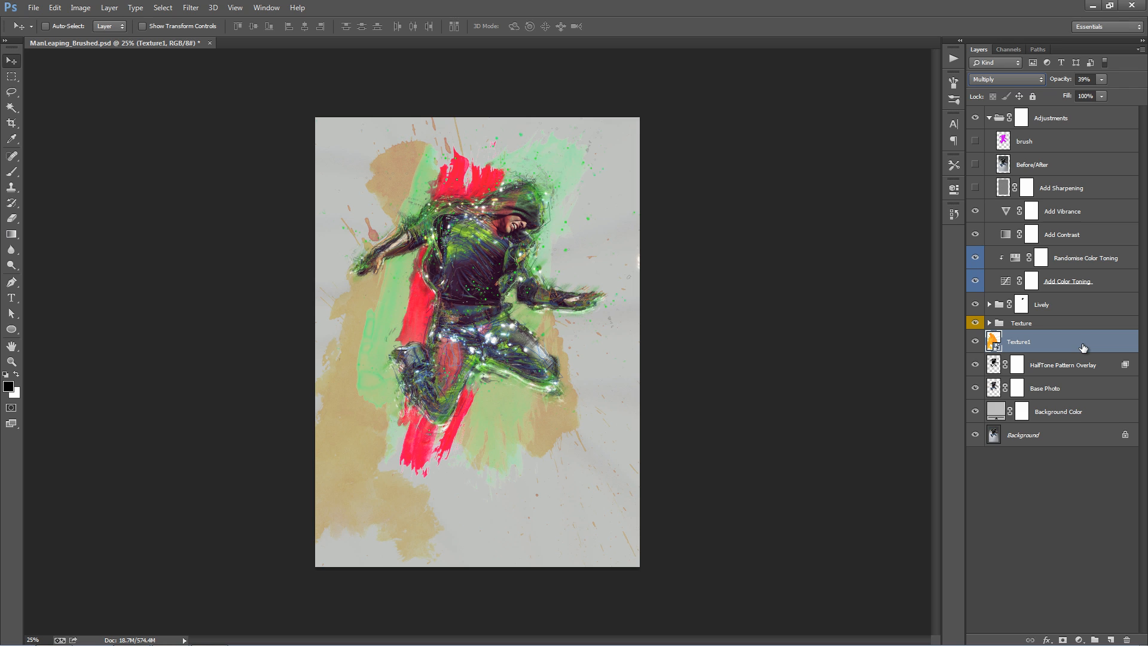
Add a Black & White adjustment layer above Texture1 and clip it to that layer
left_click(1080, 638)
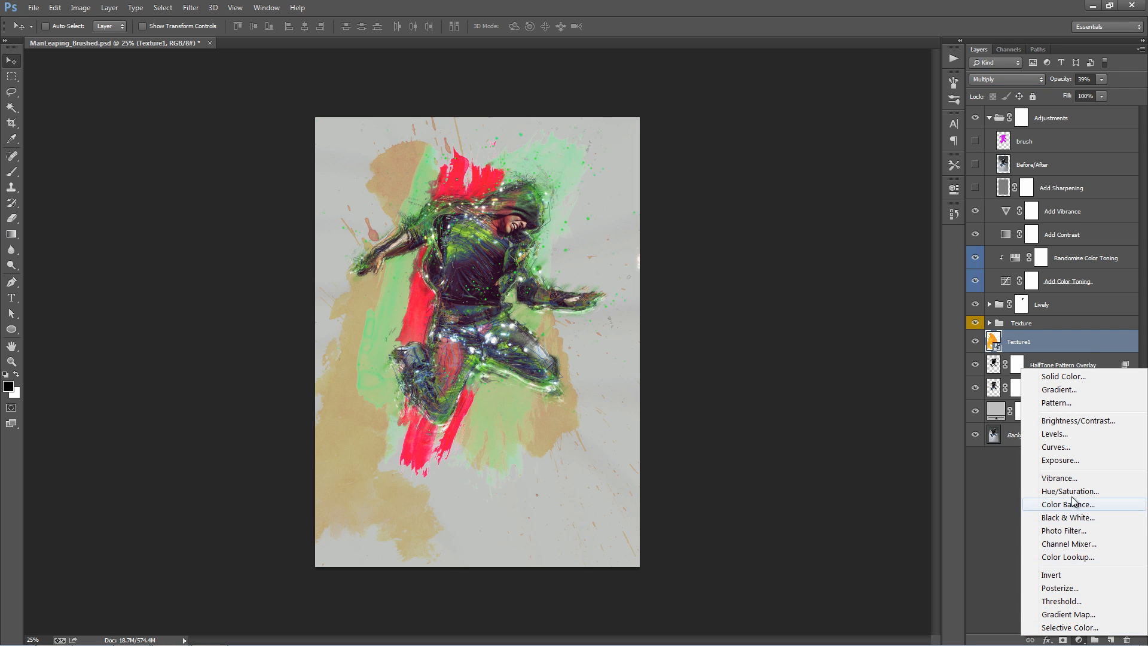
left_click(1068, 517)
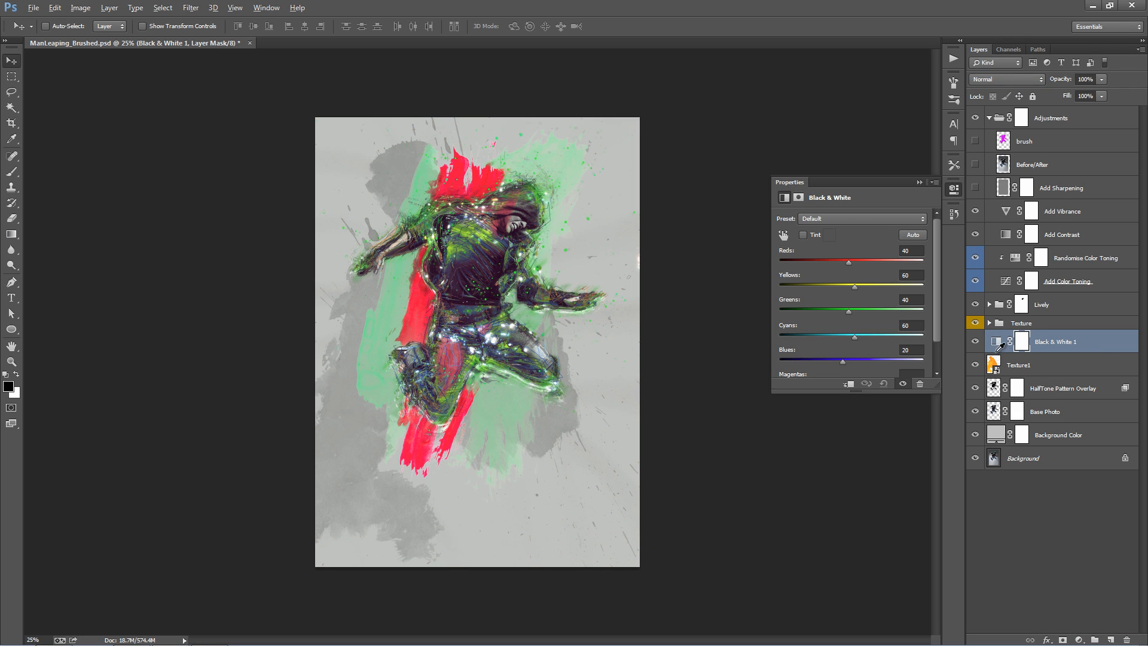
left_click(997, 353, "alt")
left_click(919, 182)
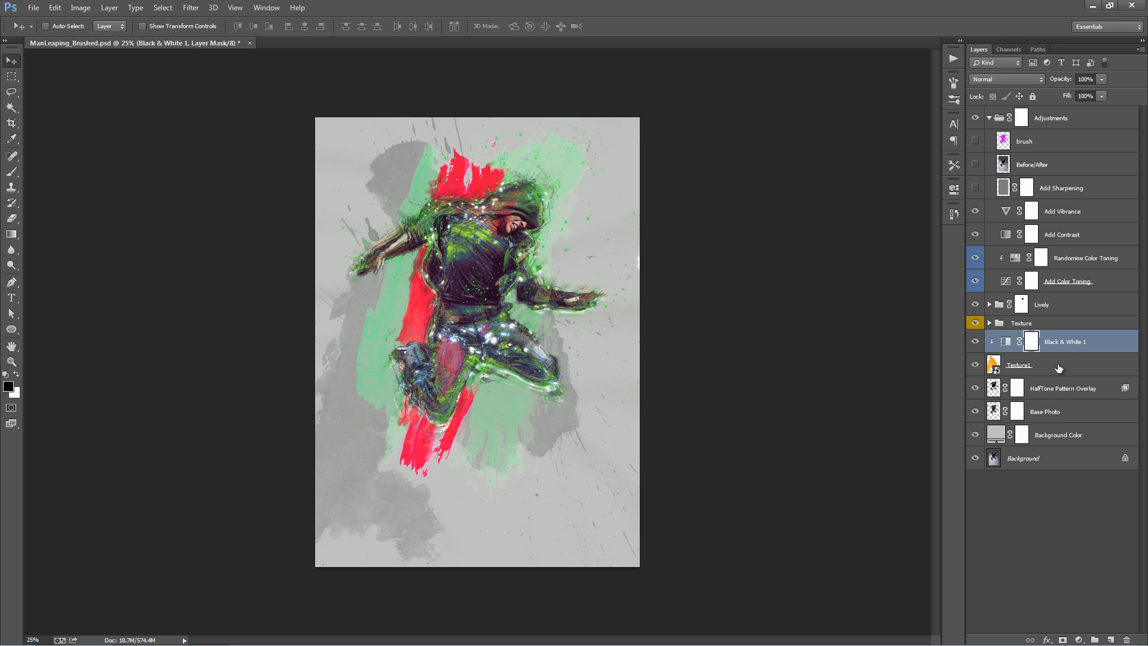
Flip the Texture1 layer vertically, rotate it, and move it so its paint stains spread behind both sides of the figure
left_click(1059, 366)
key("alt+e")
key("a")
key("v")
left_click_drag(690, 267, 728, 338)
key("alt+e")
key("a")
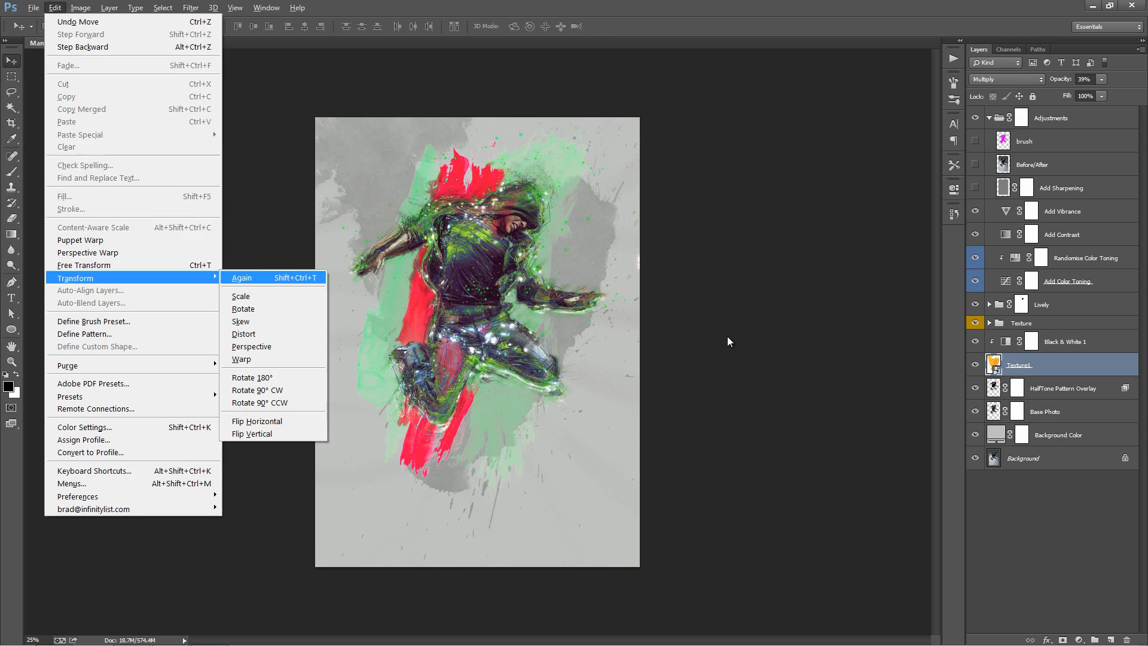
key("Escape")
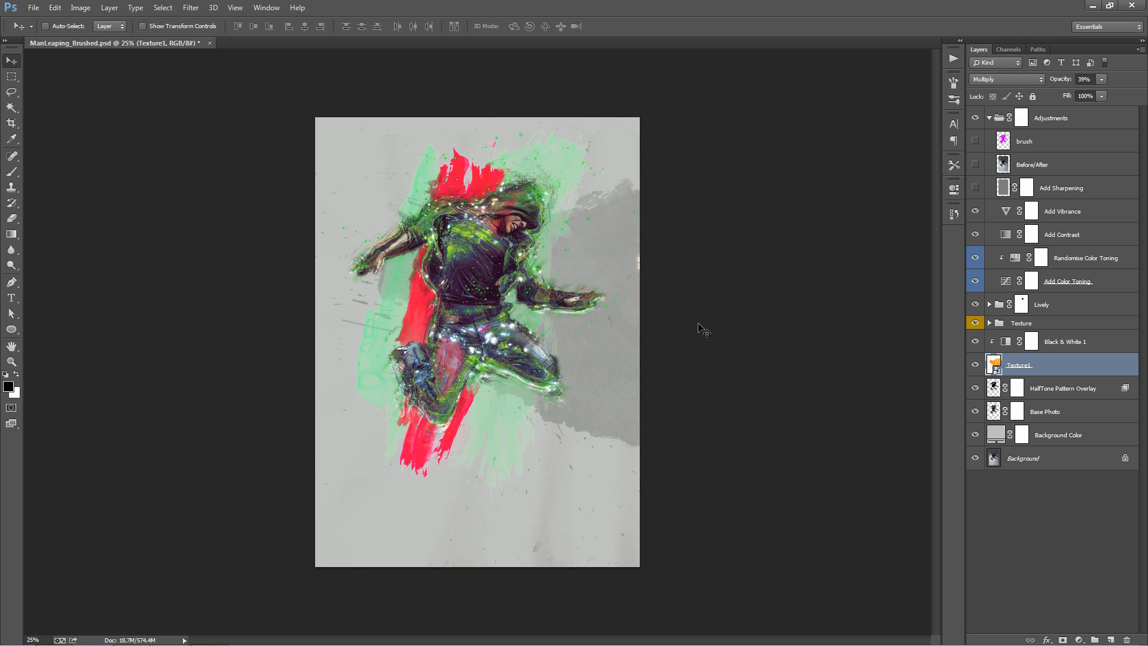
left_click_drag(713, 321, 622, 284)
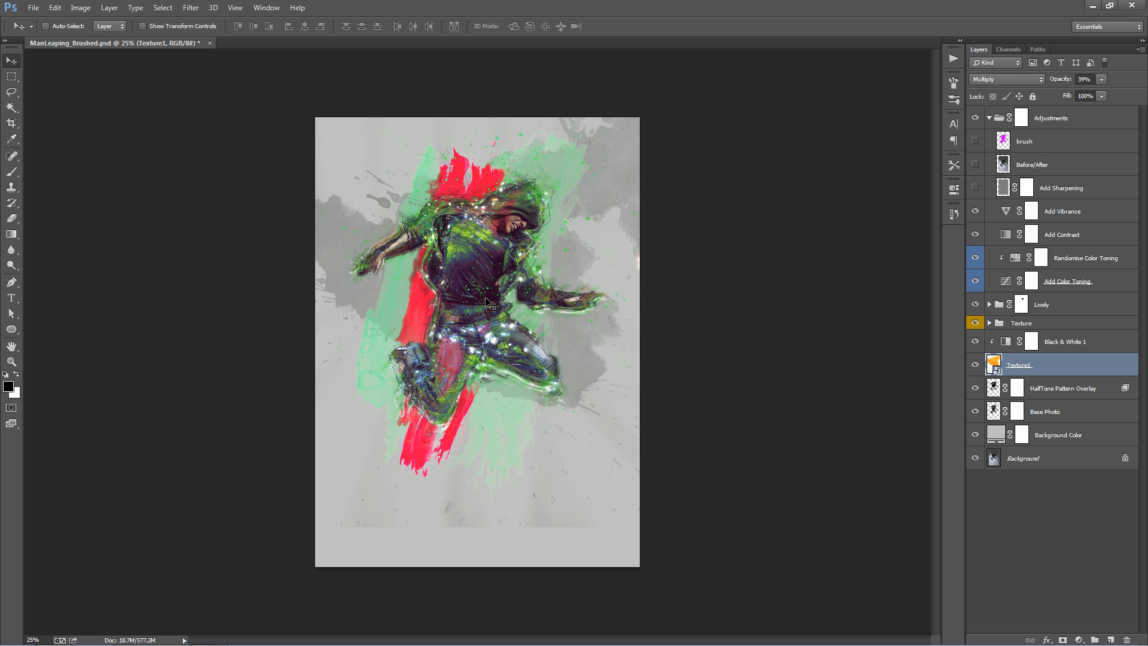
Try Overlay, Vivid Light, Difference and Subtract blend modes on the Texture group, and return it to Pass Through
scroll(486, 301, "up", 1)
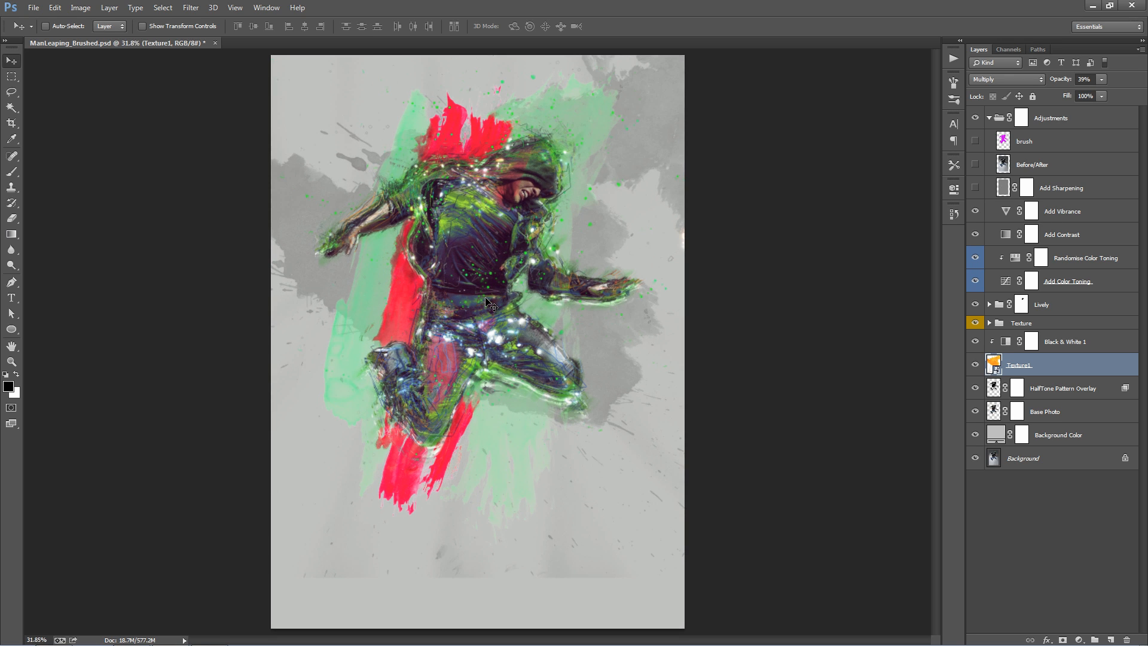
left_click(1023, 324)
left_click(998, 79)
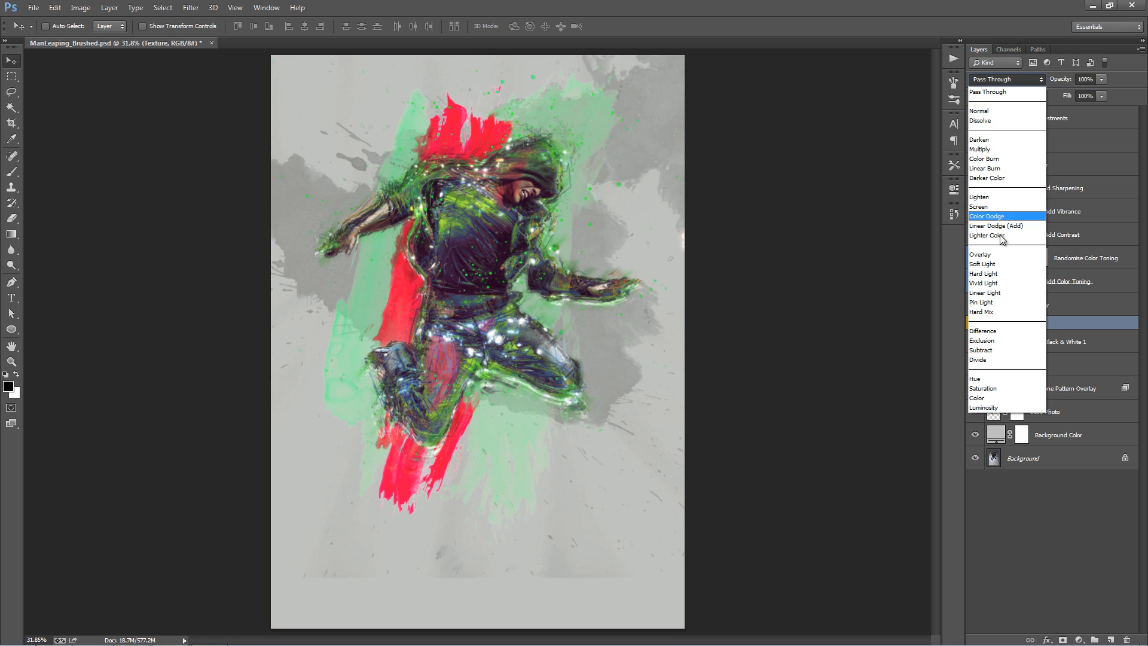
left_click(999, 254)
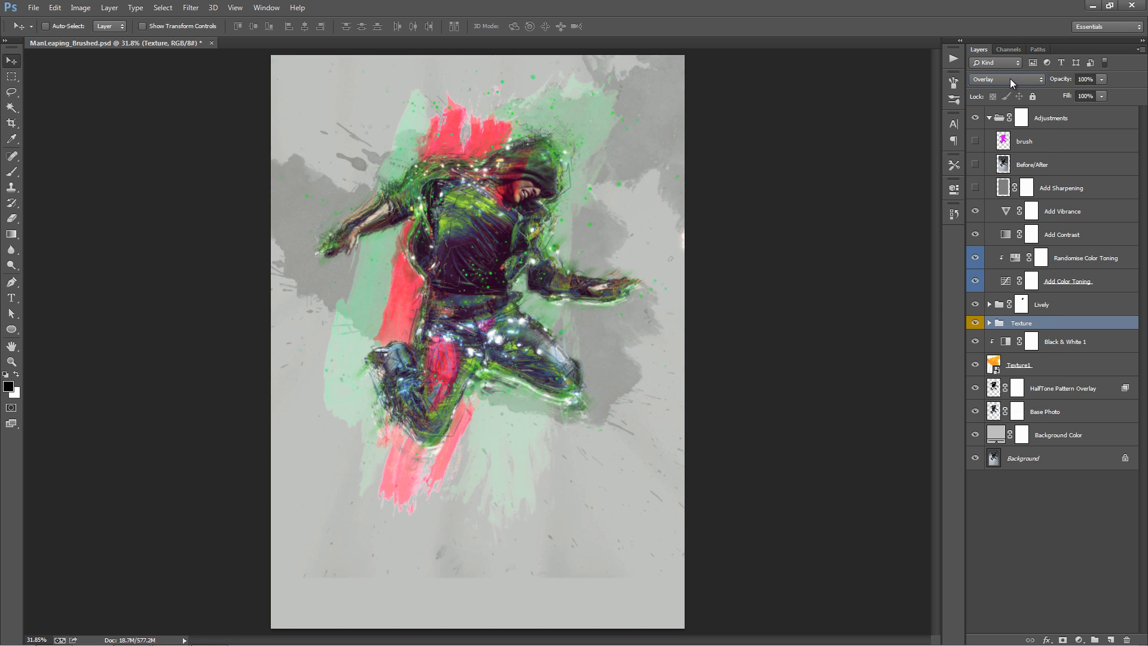
scroll(1010, 78, "down", 2)
scroll(1010, 78, "down", 3)
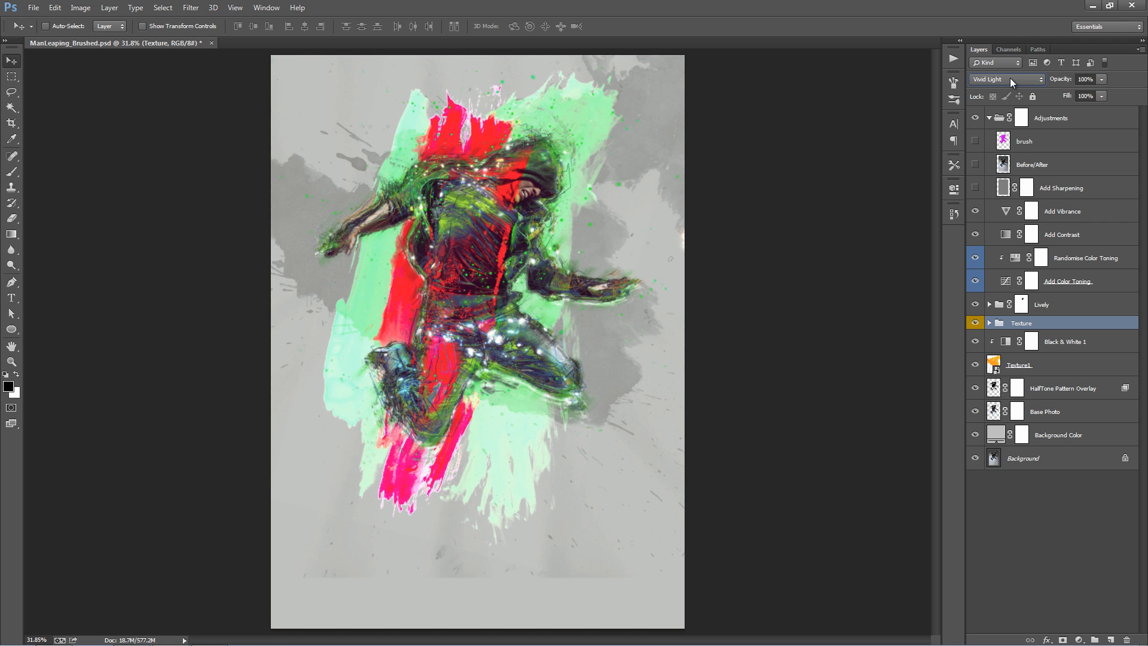
scroll(1010, 78, "down", 4)
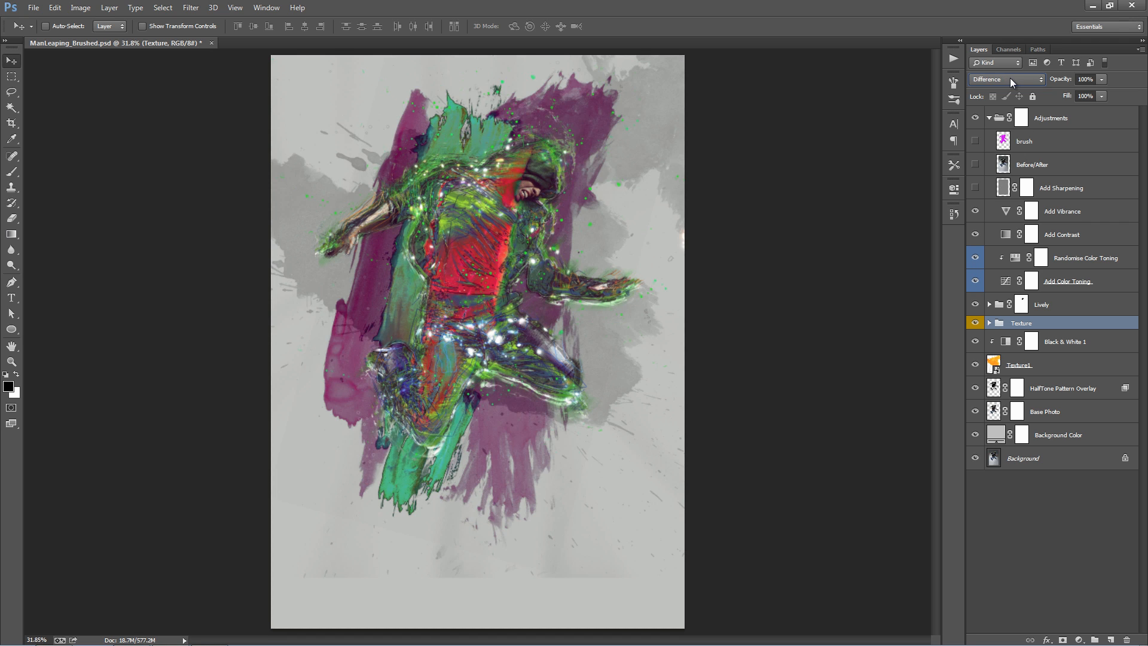
scroll(1010, 78, "down", 1)
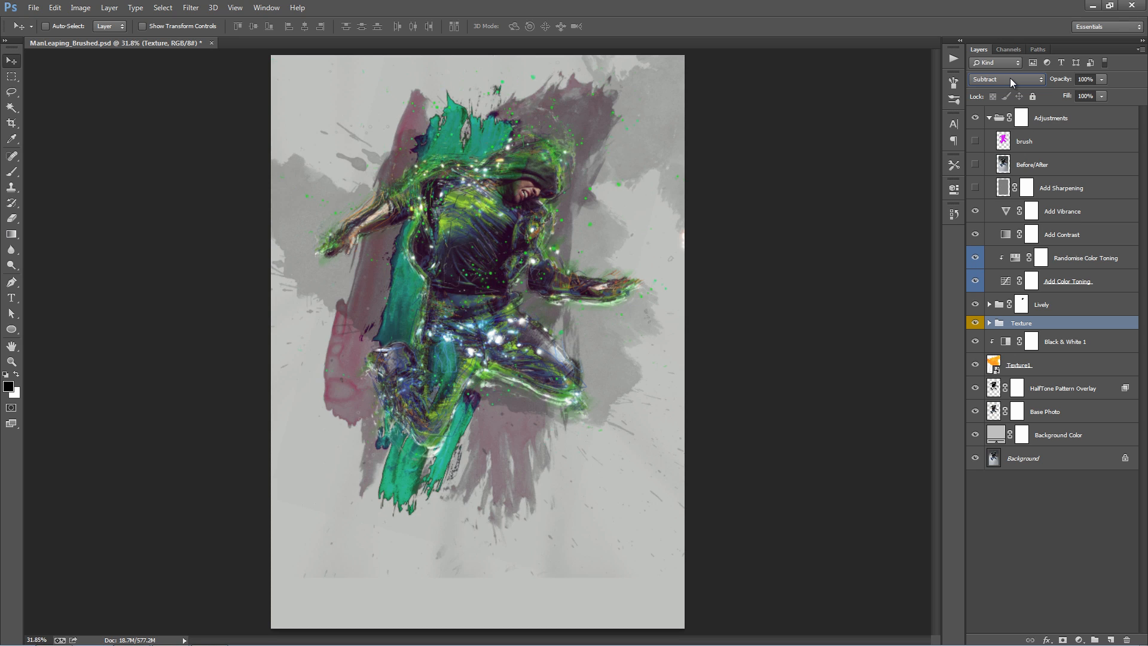
left_click(1010, 78)
left_click(1005, 88)
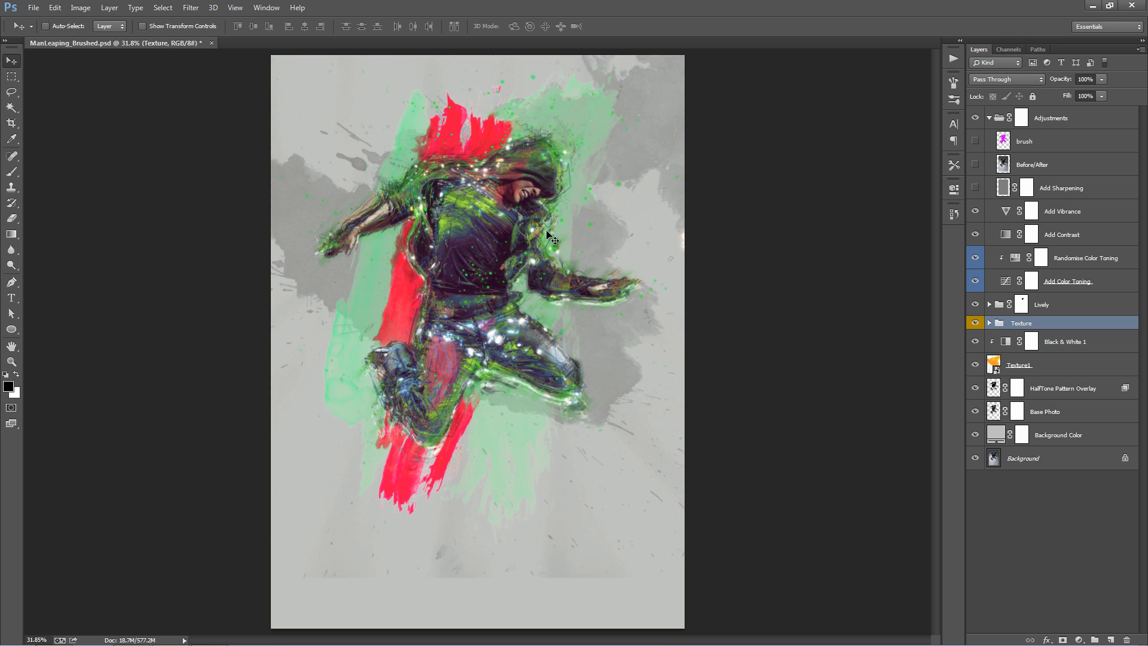
Hide the Glow Dots group inside the Lively group, and leave the Adjustments and Lively groups collapsed
key("z")
left_click(533, 246)
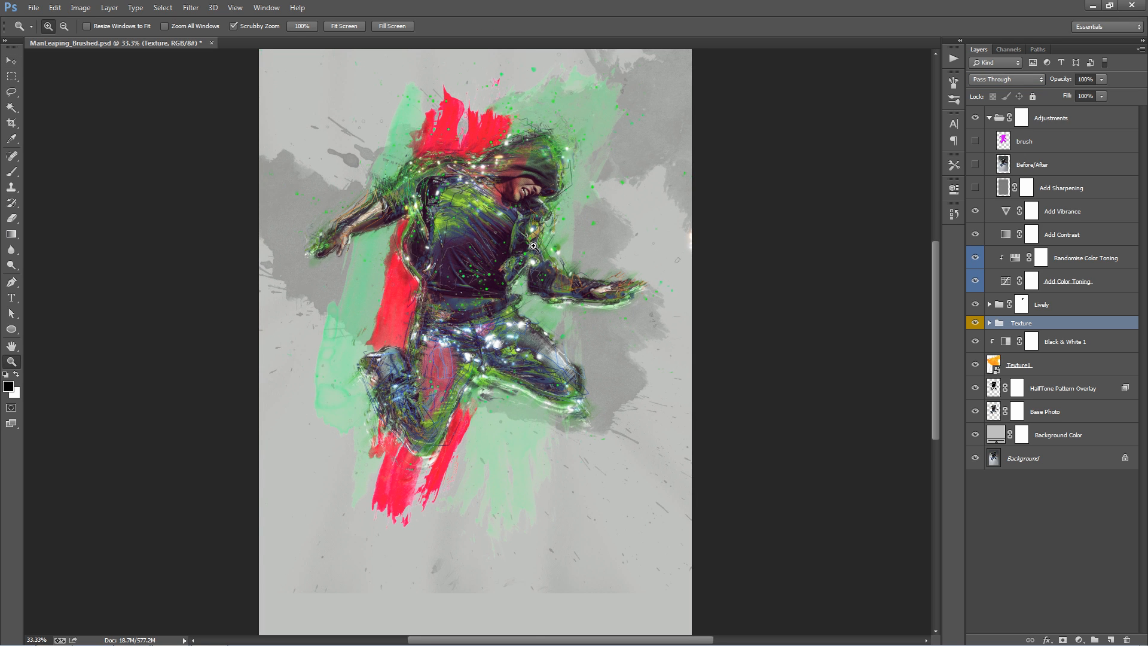
left_click(534, 246)
key("v")
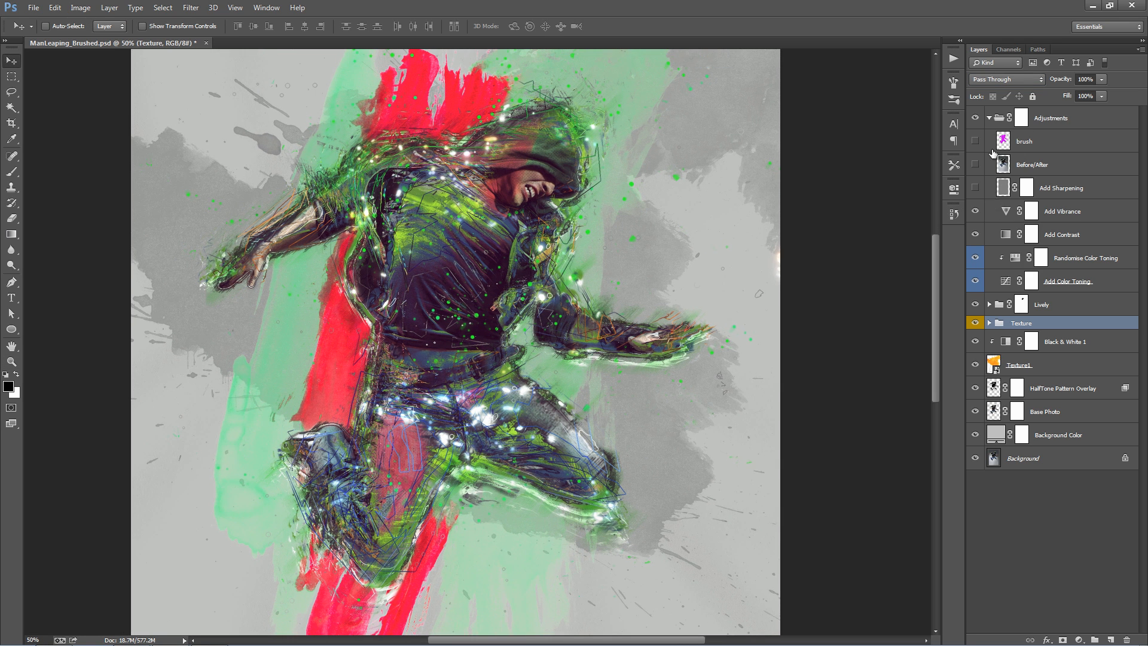
left_click(990, 117)
left_click(1047, 145)
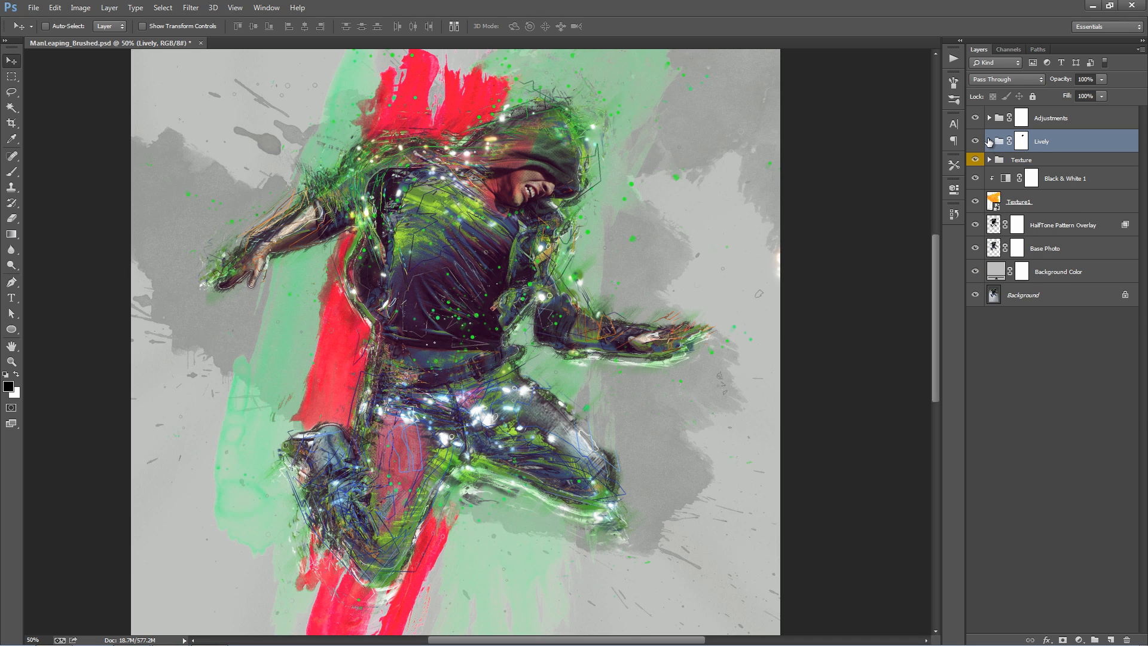
left_click(990, 141)
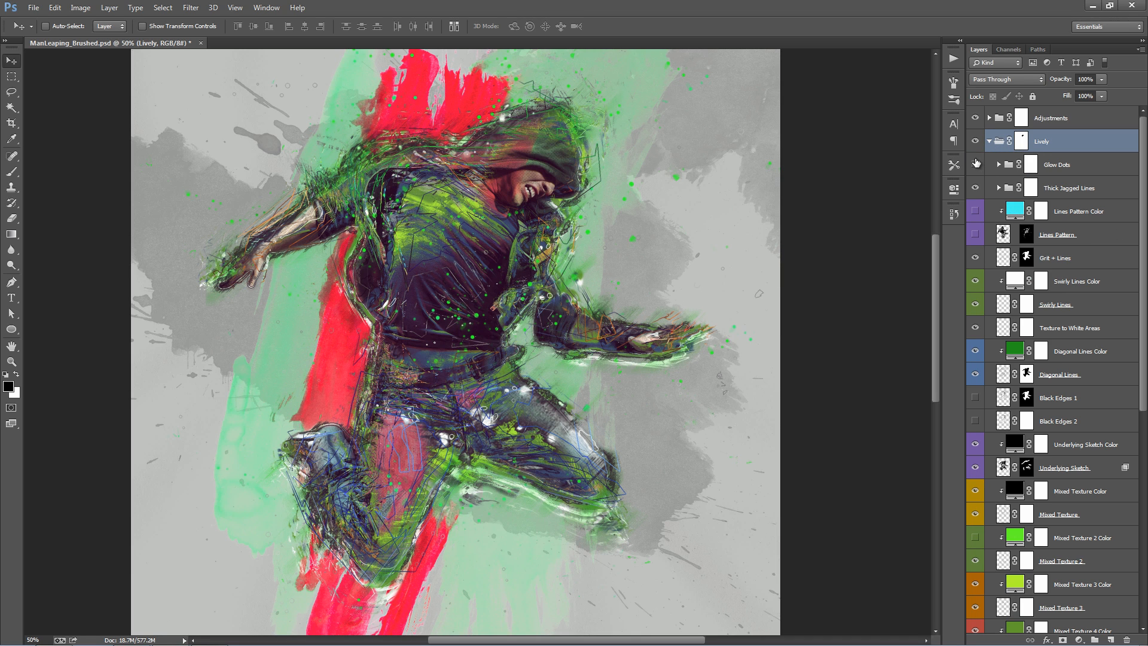
left_click(990, 141)
Expand the Adjustments group and set the Add Color Toning layer's opacity to 100%
left_click(993, 120)
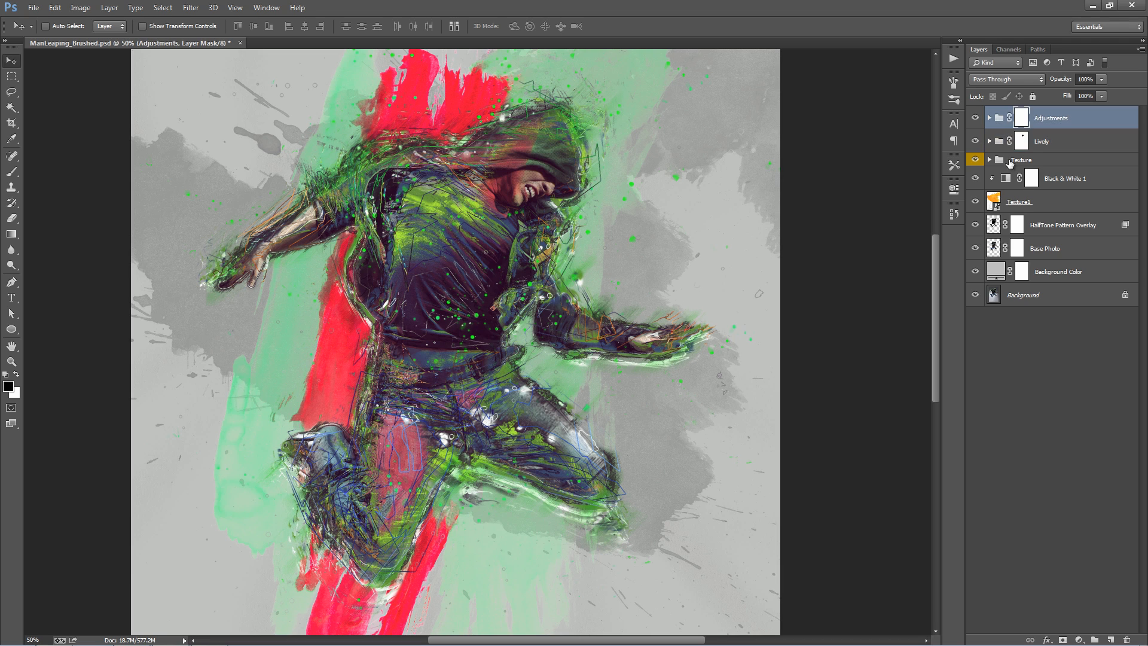
left_click(989, 118)
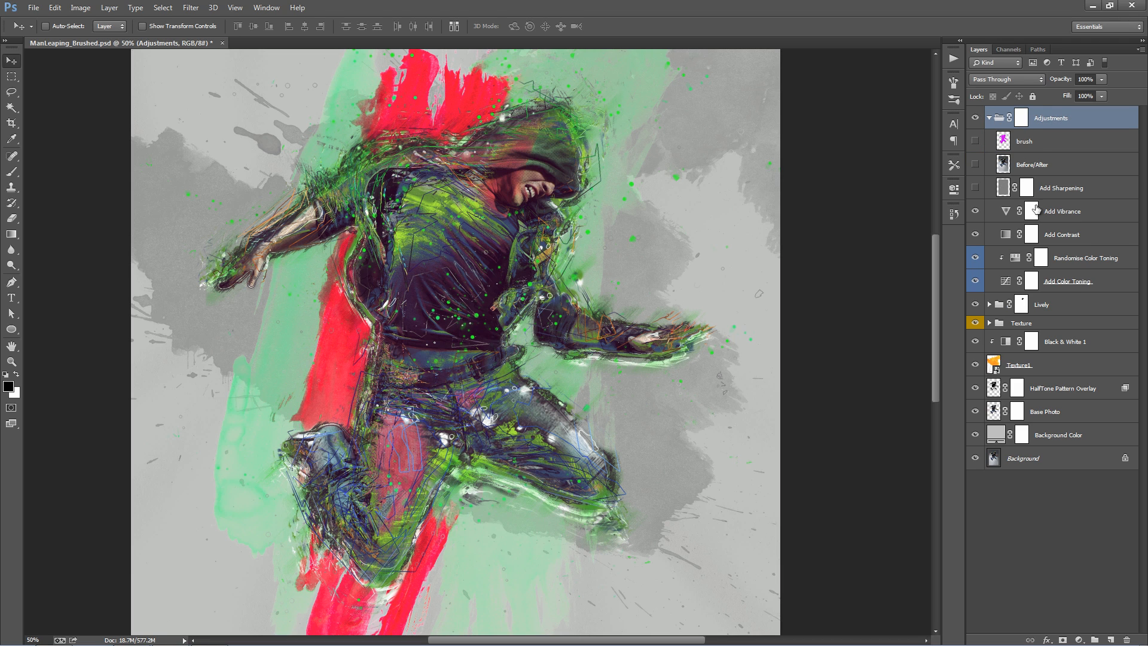
left_click(1083, 286)
left_click(1085, 79)
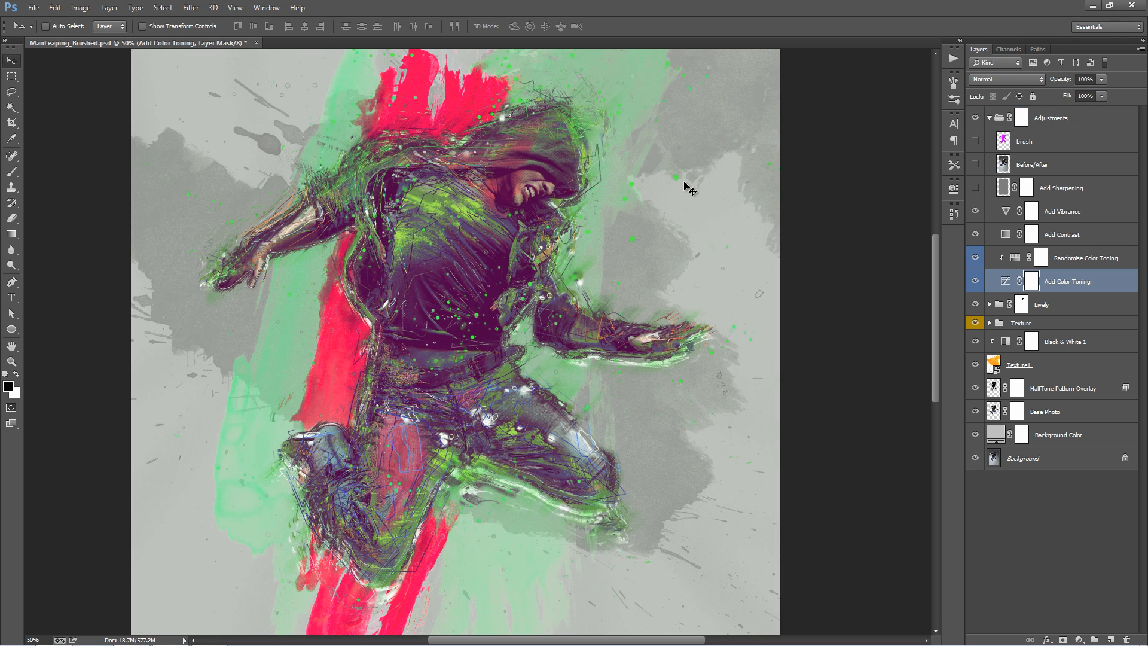
key("ctrl+minus")
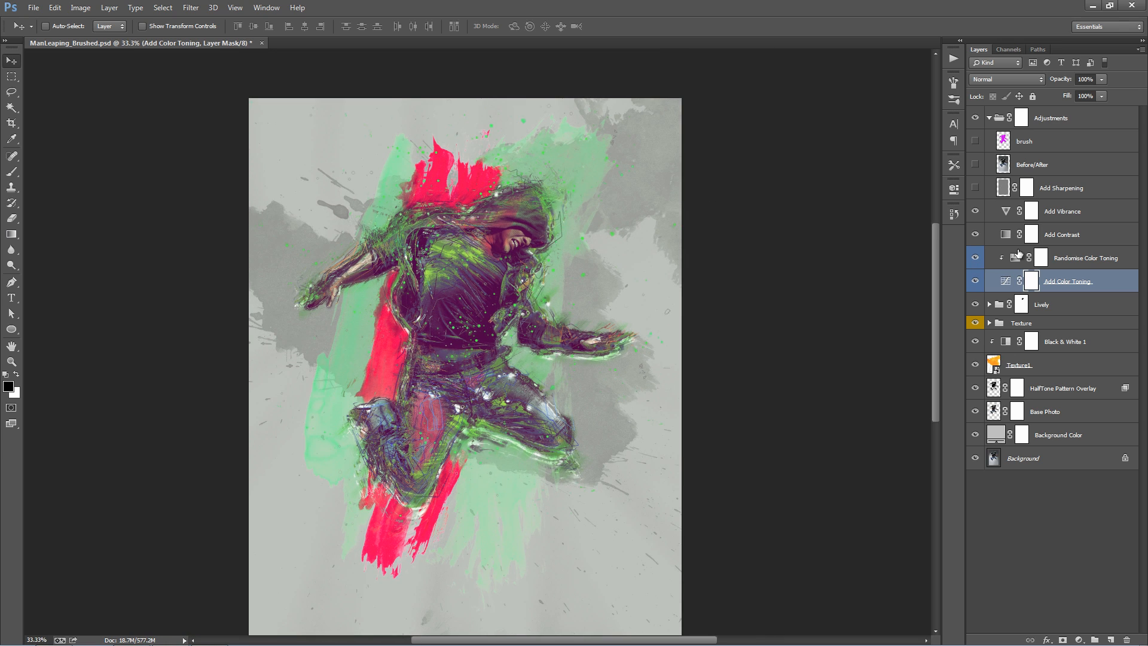
Set the hue of the Randomise Color Toning adjustment to +45
double_click(1014, 258)
left_click_drag(851, 264, 886, 263)
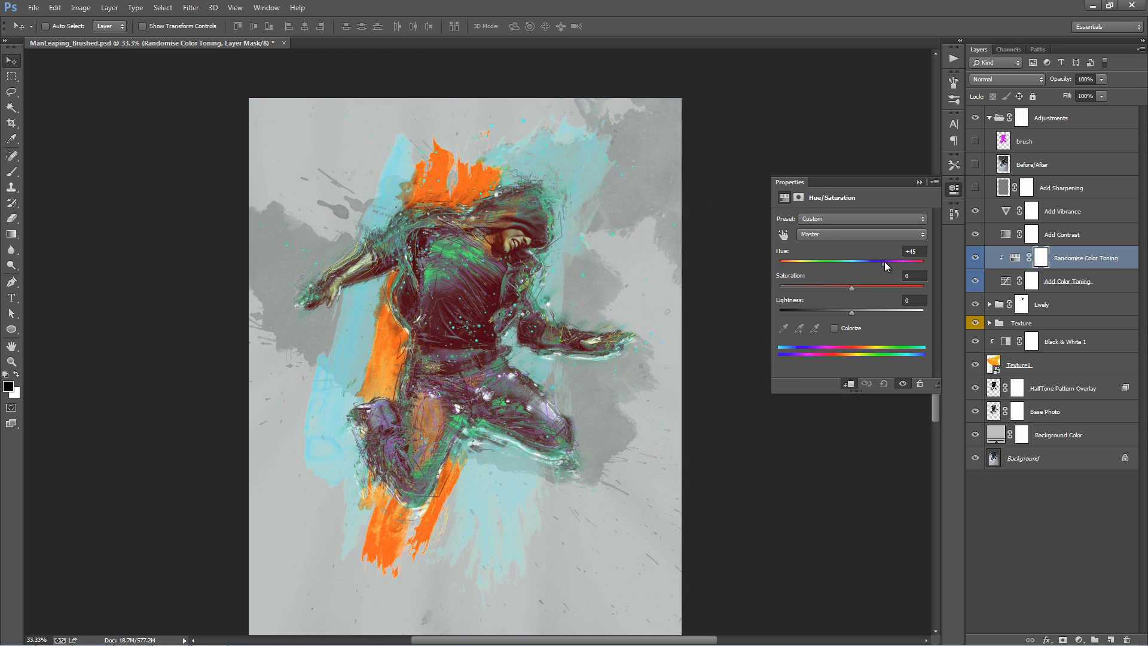
left_click(917, 183)
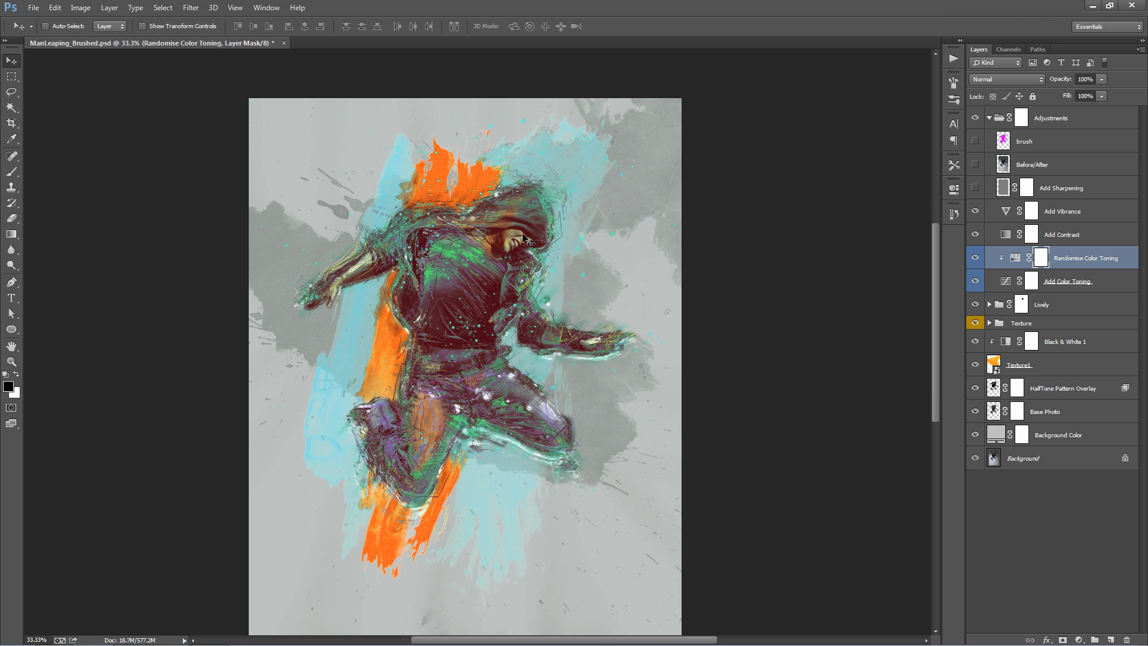
Adjust the shadow end point of the Red curve in the Add Color Toning adjustment
double_click(1111, 286)
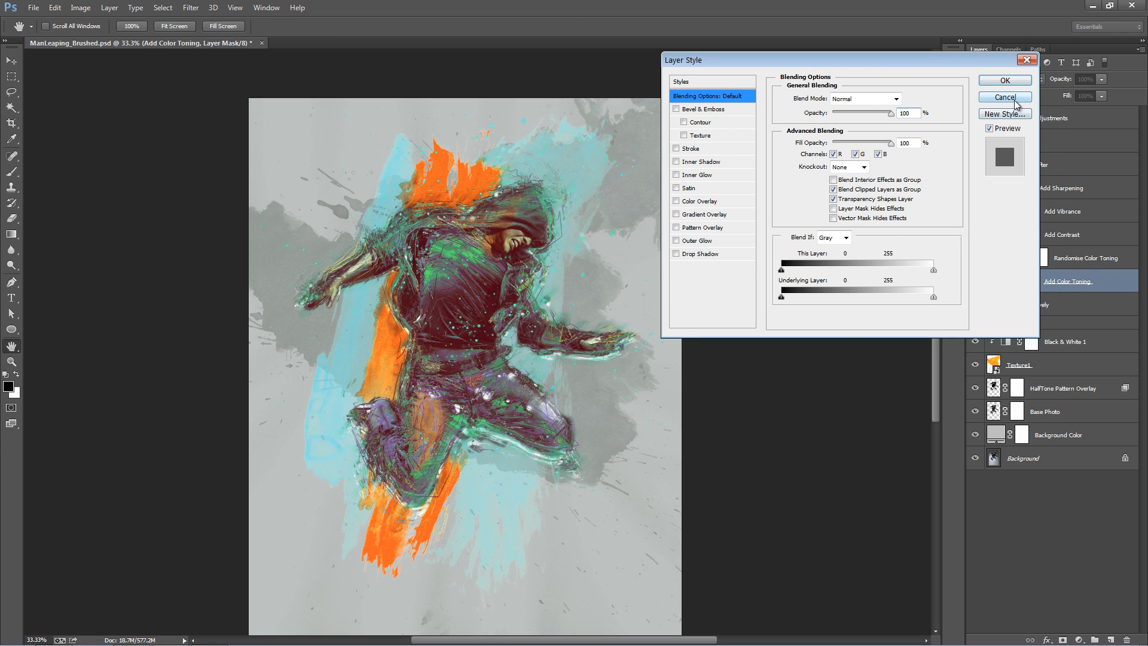
left_click(1005, 80)
double_click(1005, 281)
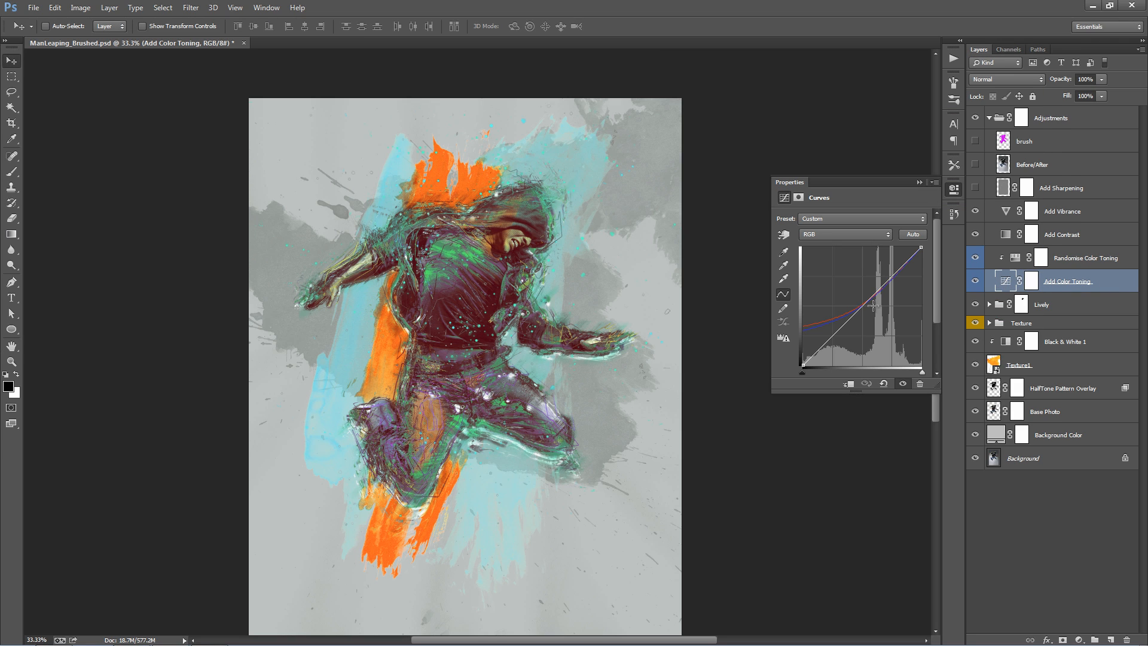
left_click(850, 235)
left_click(834, 248)
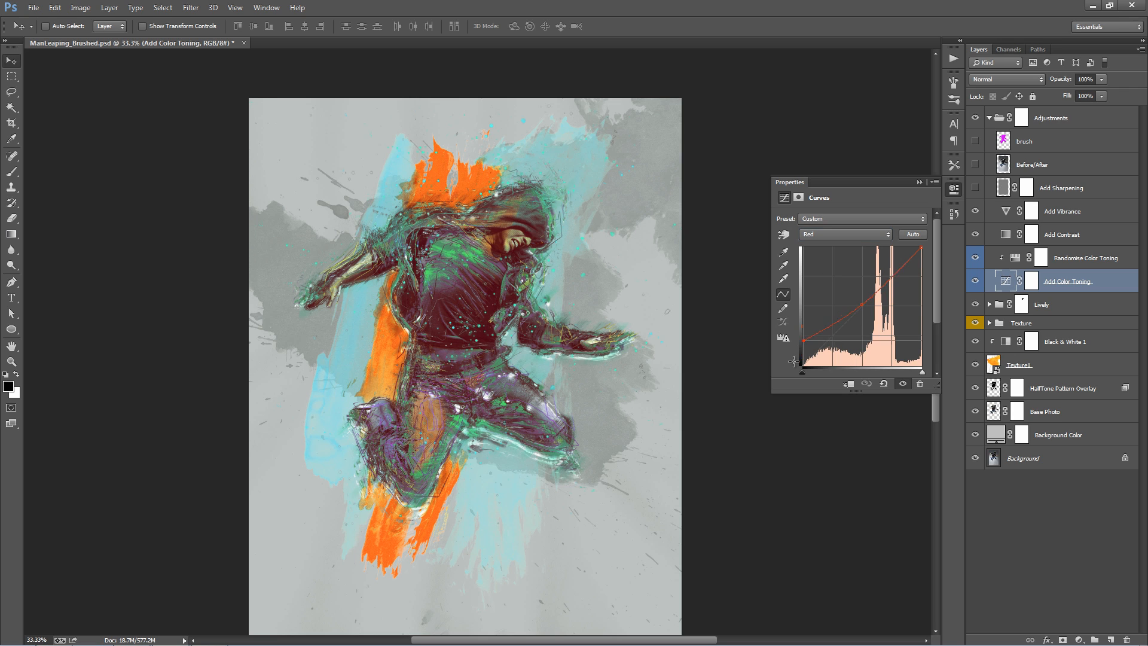
mouse_move(803, 341)
left_mouse_down()
mouse_move(793, 362)
mouse_move(780, 339)
left_mouse_up()
left_click(919, 182)
Lower the hue of the Randomise Color Toning adjustment to turn the orange paint strokes red
double_click(1016, 258)
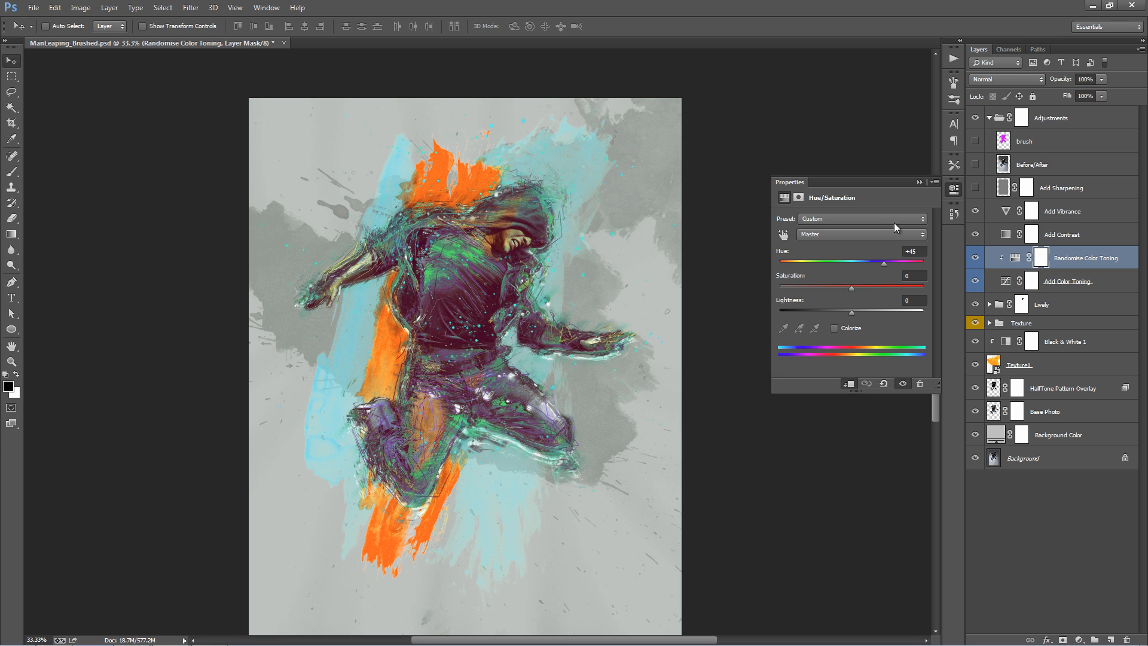
mouse_move(884, 263)
left_mouse_down()
mouse_move(895, 264)
mouse_move(866, 260)
left_mouse_up()
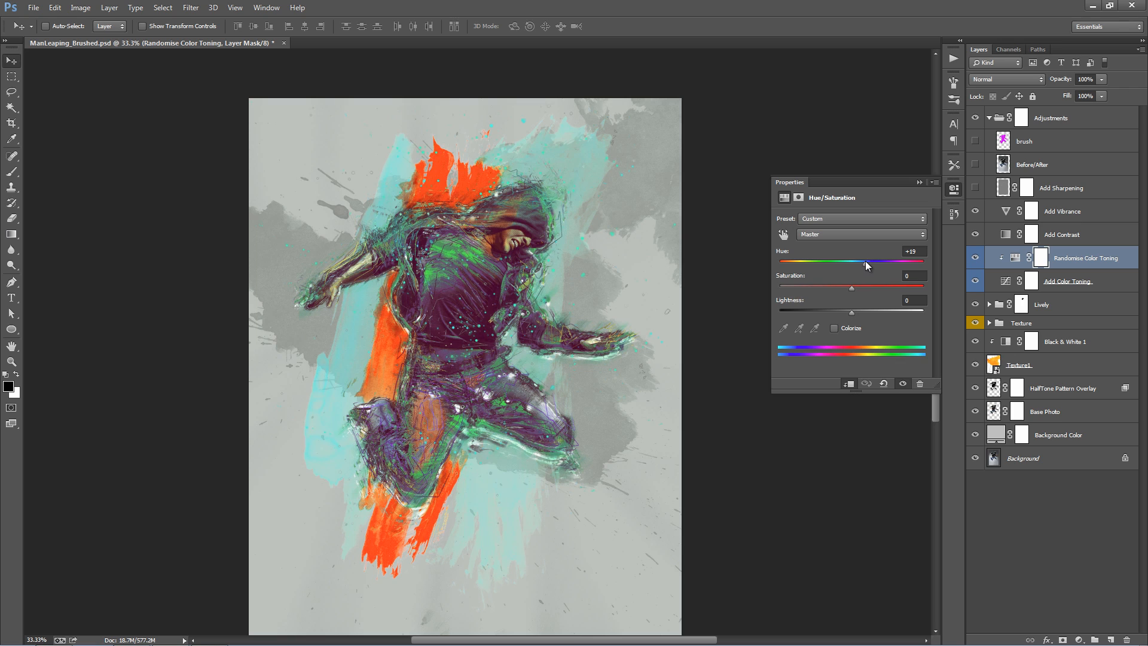
left_click(919, 181)
Expand the Texture group, then rotate the Texture (Outer) layer to about -78.1°, shift it slightly up and scale it to about 127.6%
left_click(990, 323)
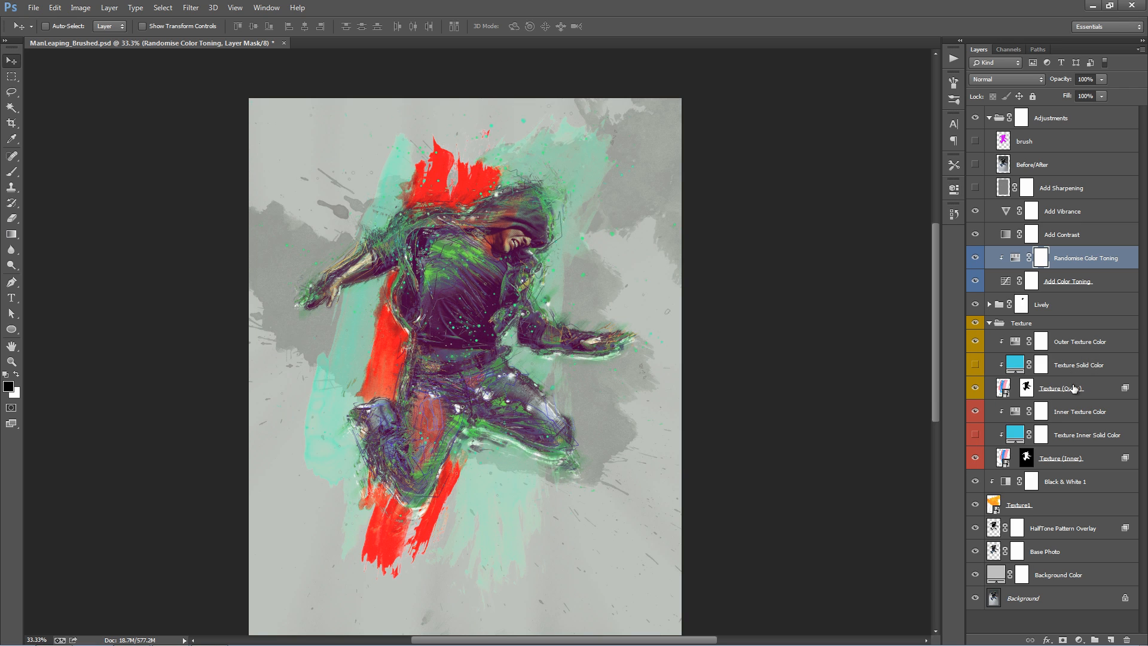
left_click(1074, 389)
key("ctrl+t")
key("ctrl+minus")
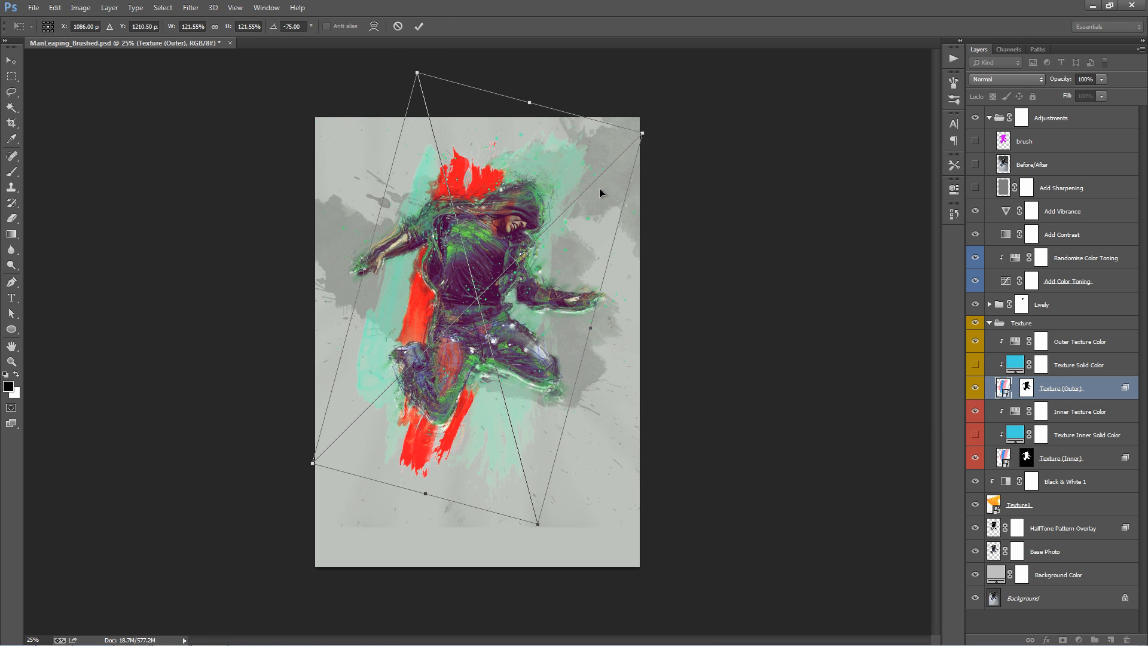
left_click_drag(698, 227, 703, 215)
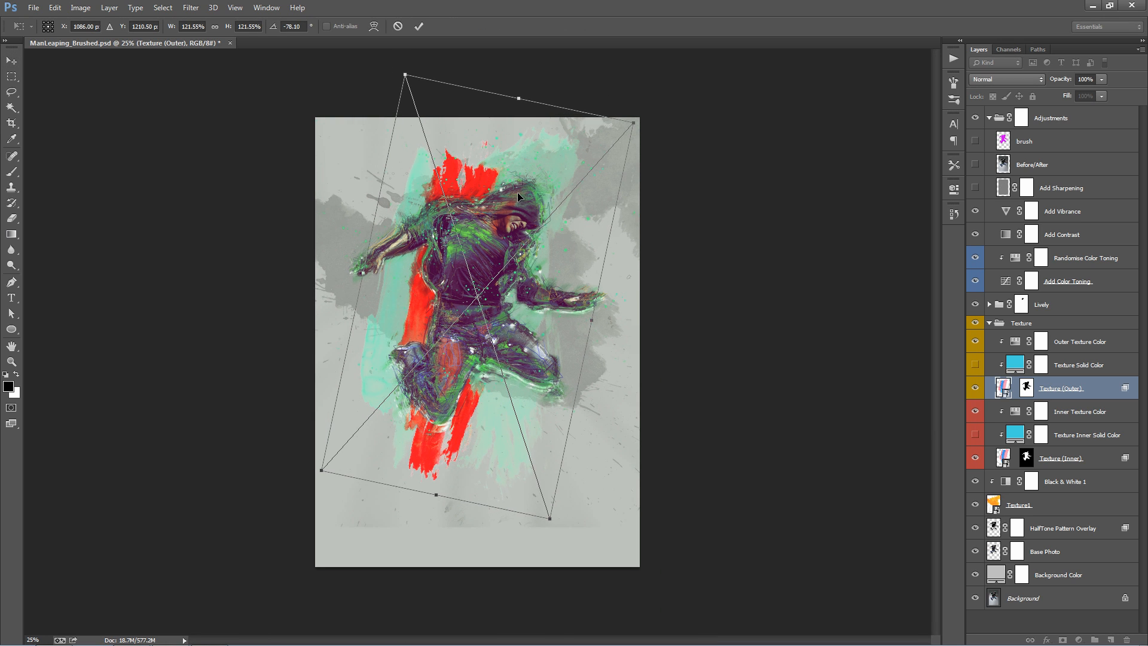
left_click_drag(518, 192, 519, 187)
left_click_drag(403, 70, 397, 62)
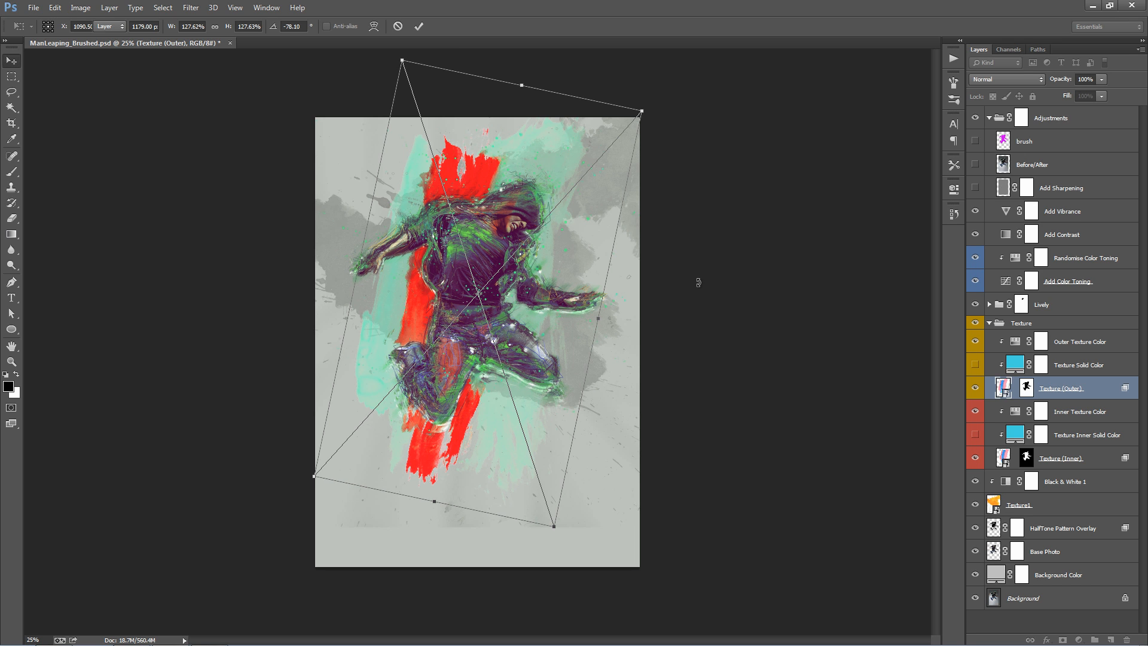
key("Return")
key("z")
left_click(551, 287)
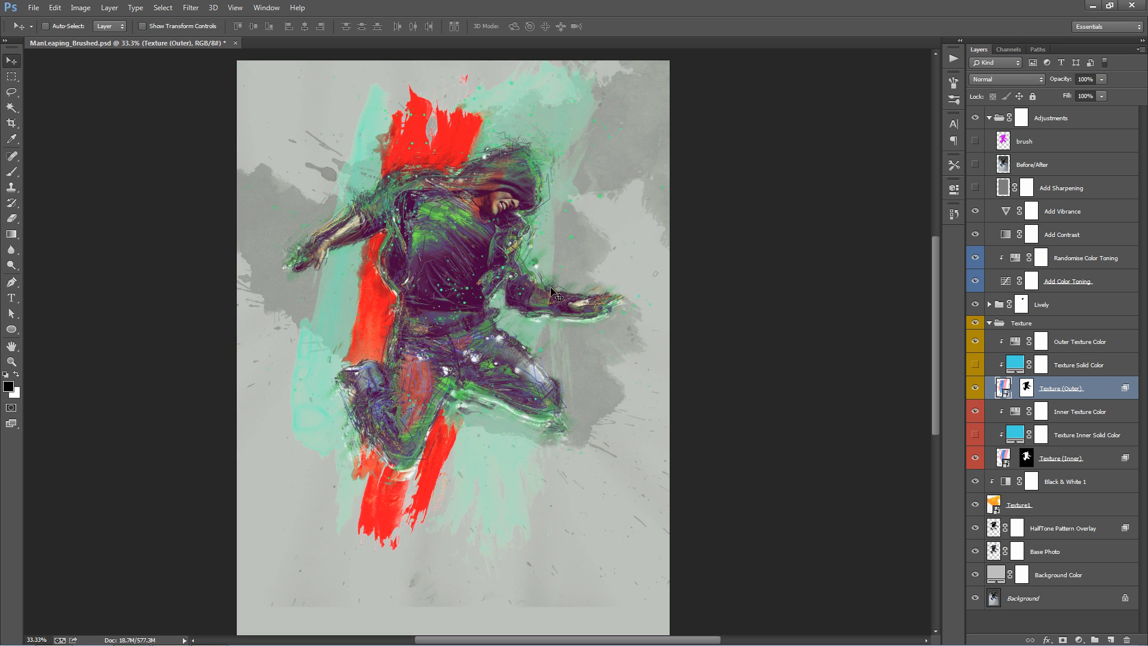
left_click(551, 287)
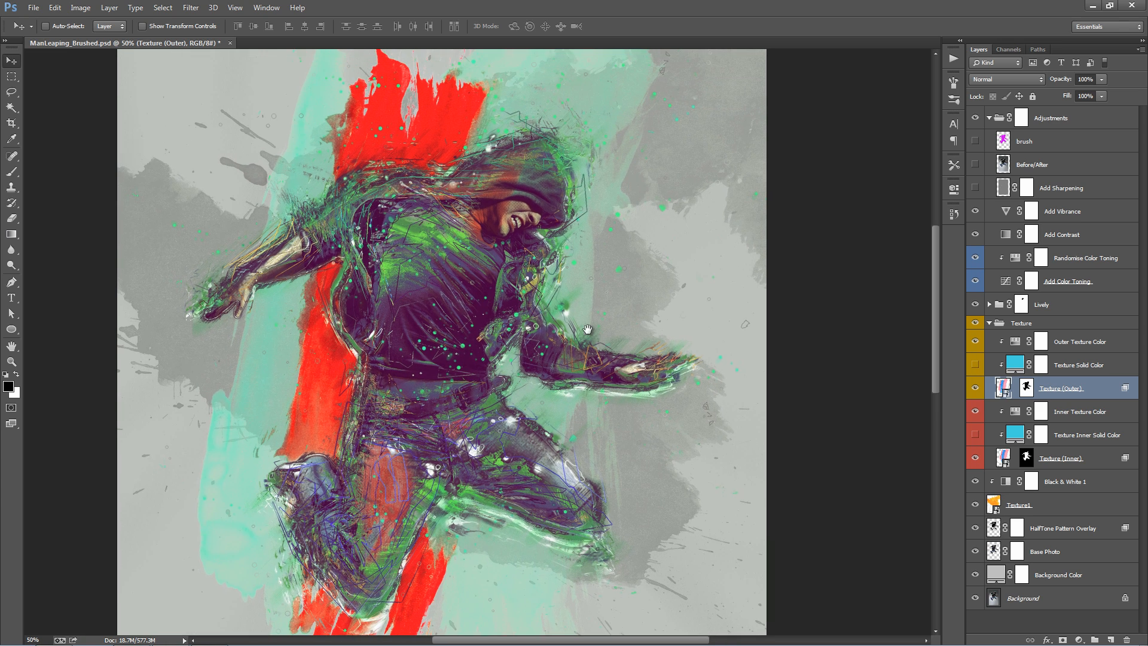
key("v")
key("ctrl+minus")
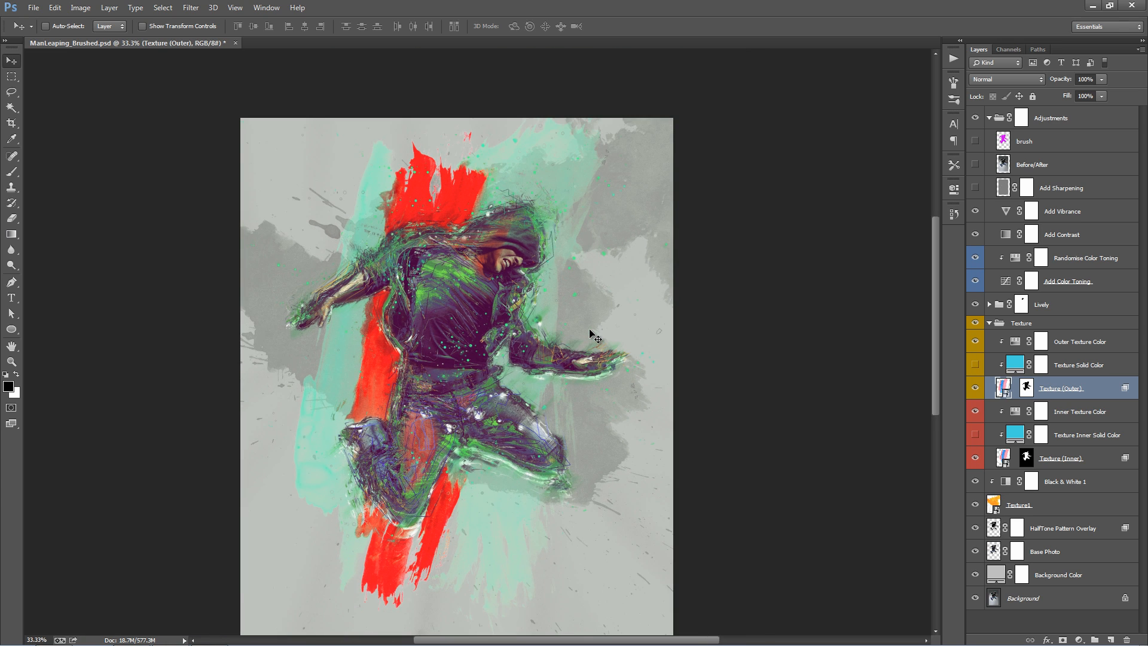
scroll(594, 333, "down", 2)
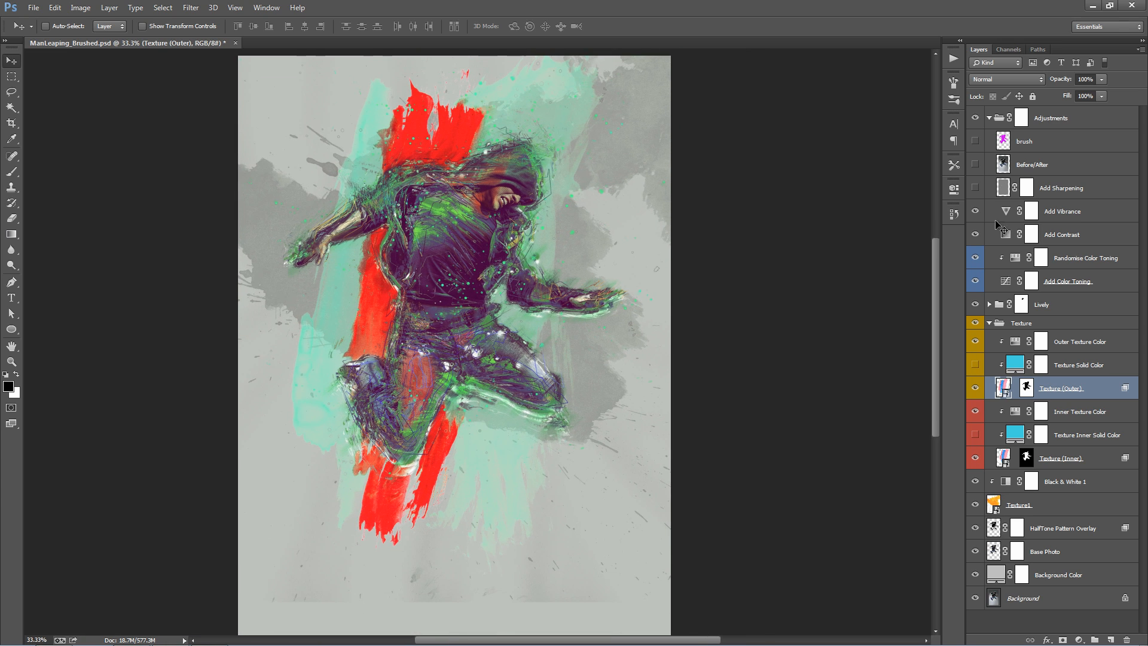
Collapse the Adjustments and Texture groups and add a new layer above Adjustments with the Linear Dodge (Add) blend mode
left_click(990, 117)
left_click(990, 160)
left_click(1083, 118)
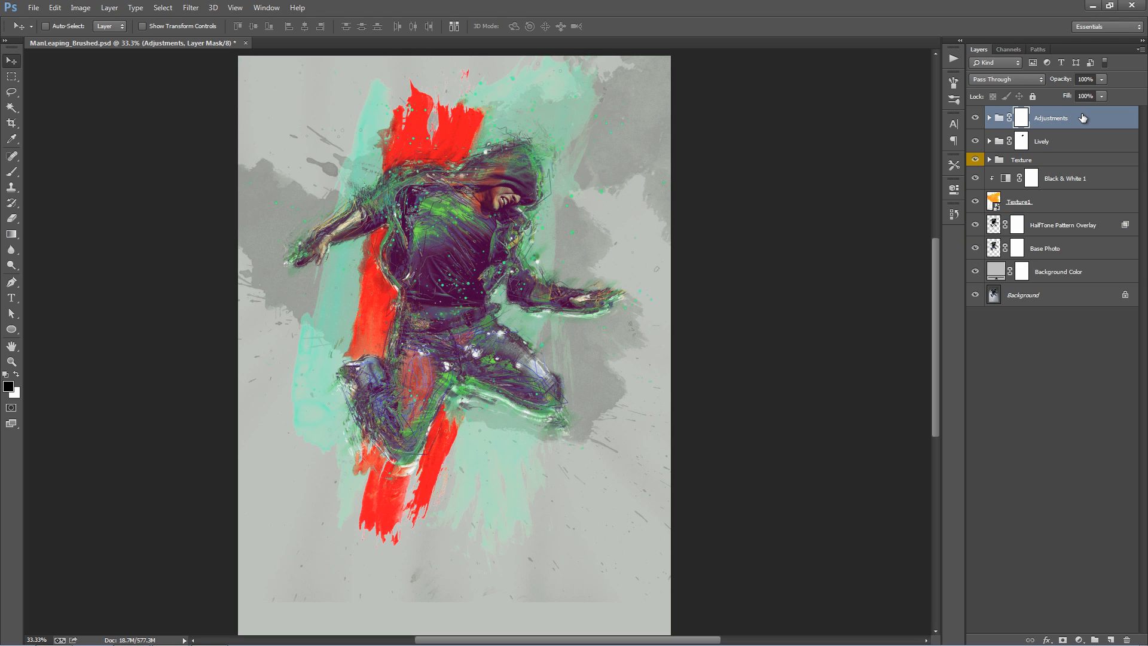
key("ctrl+shift+alt+n")
left_click(1020, 81)
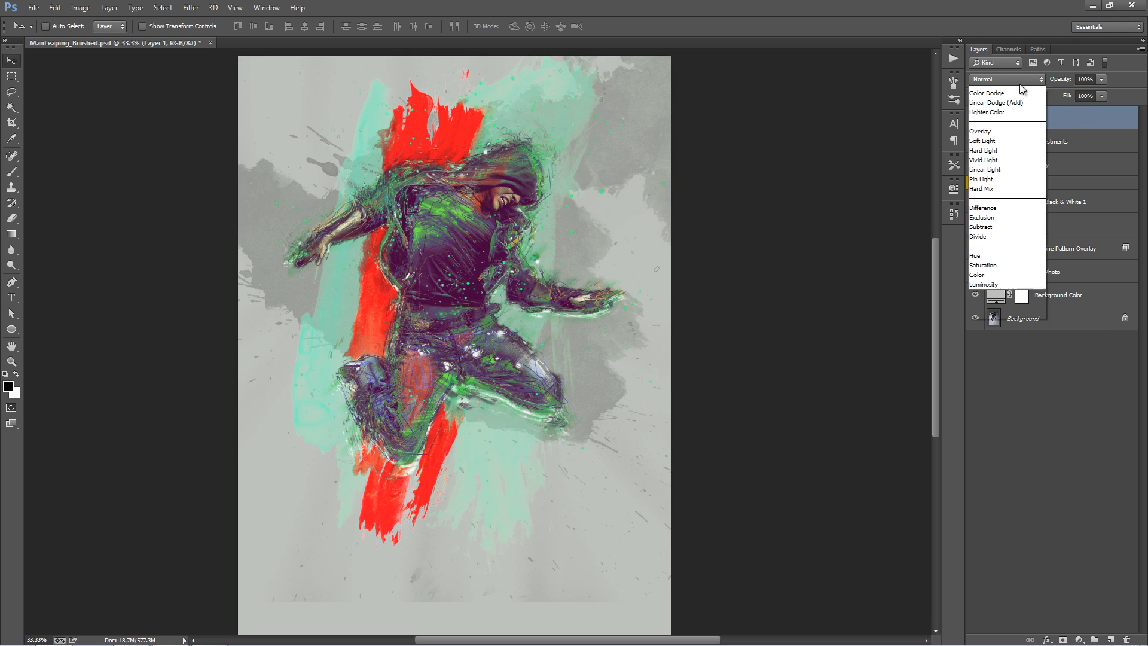
left_click(1009, 208)
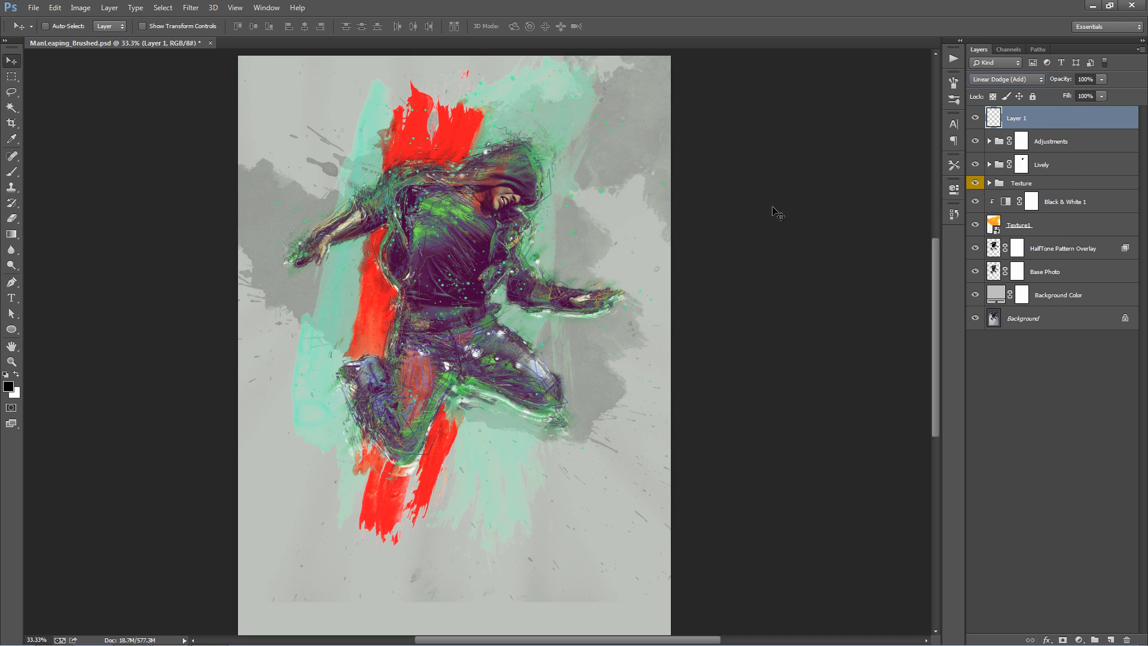
Set the foreground color to a bright red
left_click(9, 386)
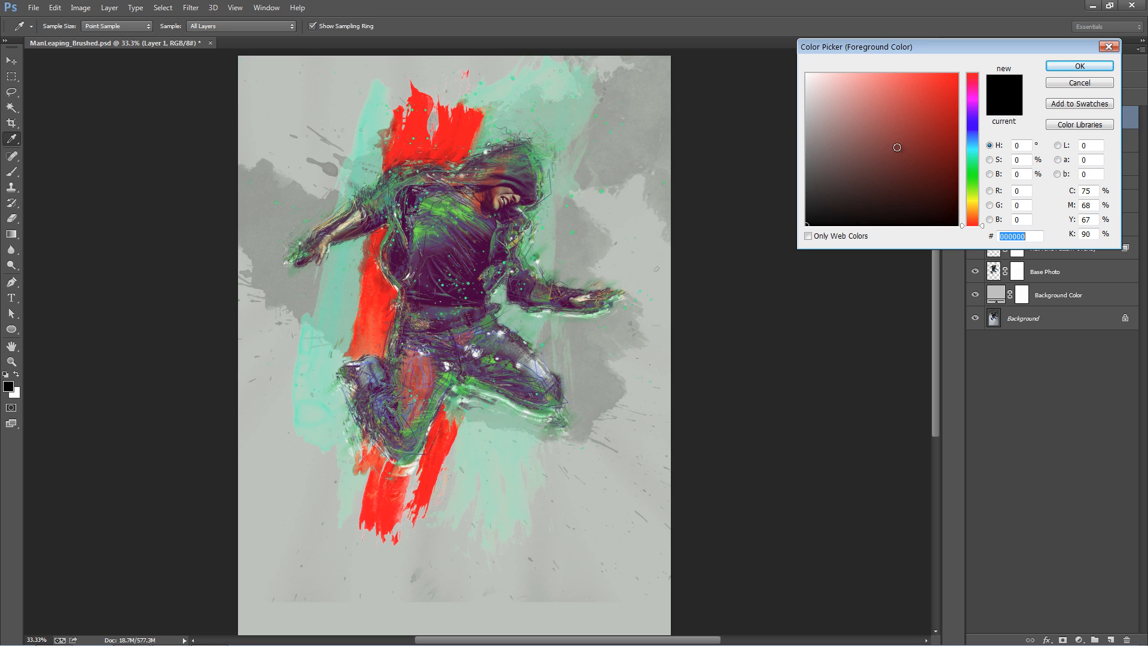
left_click_drag(897, 147, 941, 77)
left_click(1080, 66)
key("v")
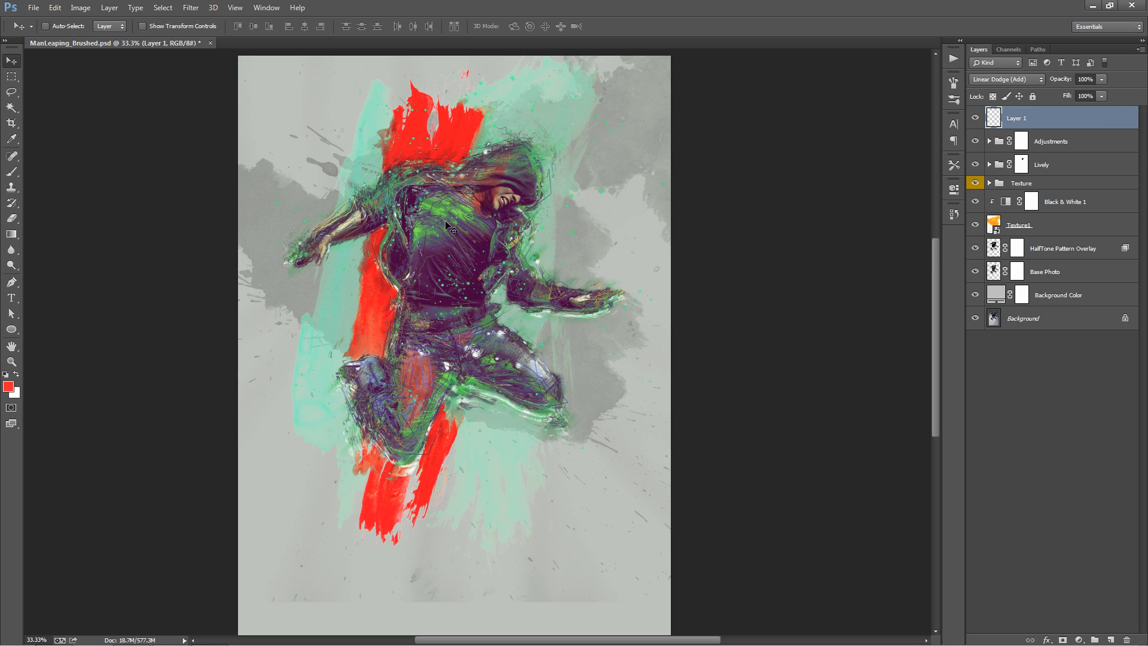
Set up the Brush tool at 80% opacity and enlarge the brush to 800 px
key("b")
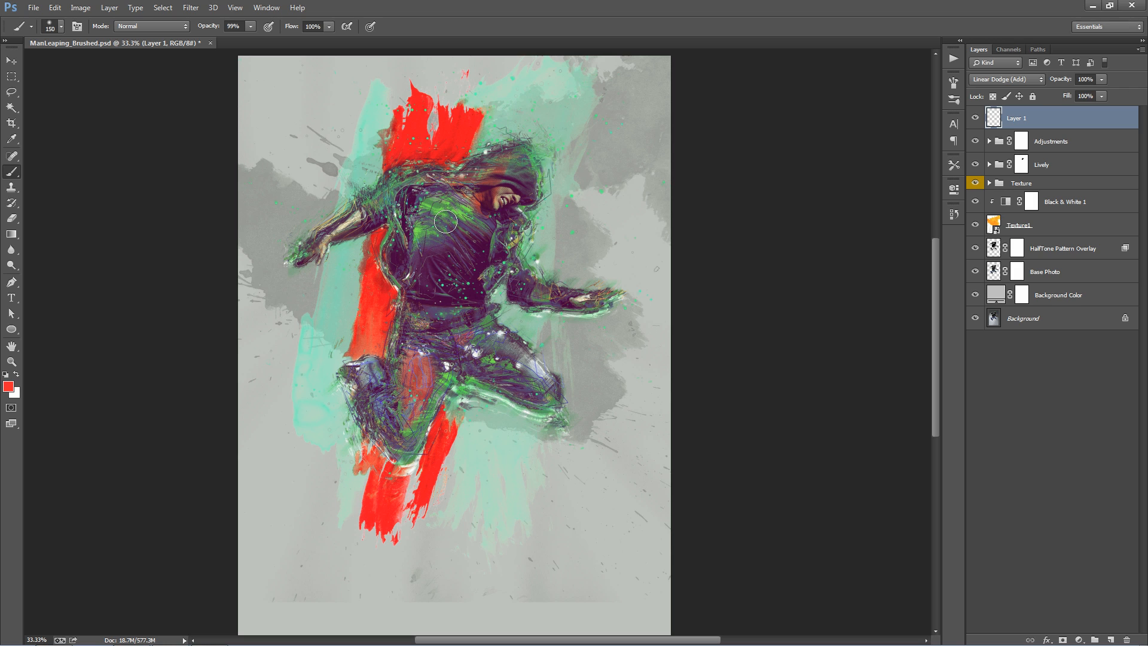
key("bracketright")
key("bracketright")
key("bracketright")
key("bracketright")
key("bracketright")
key("bracketright")
key("bracketright")
key("bracketright")
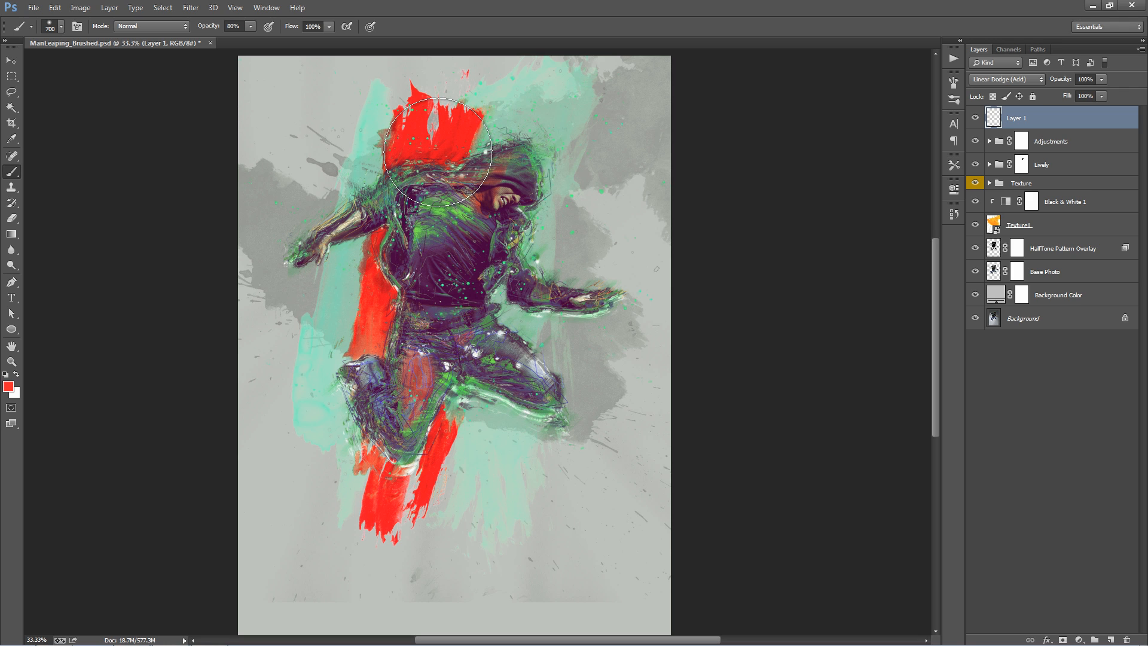
key("]")
Try single 800 px red glow dabs over the shoulder, torso and red stroke, undoing each one
left_click(445, 166)
key("ctrl+z")
left_click(424, 162)
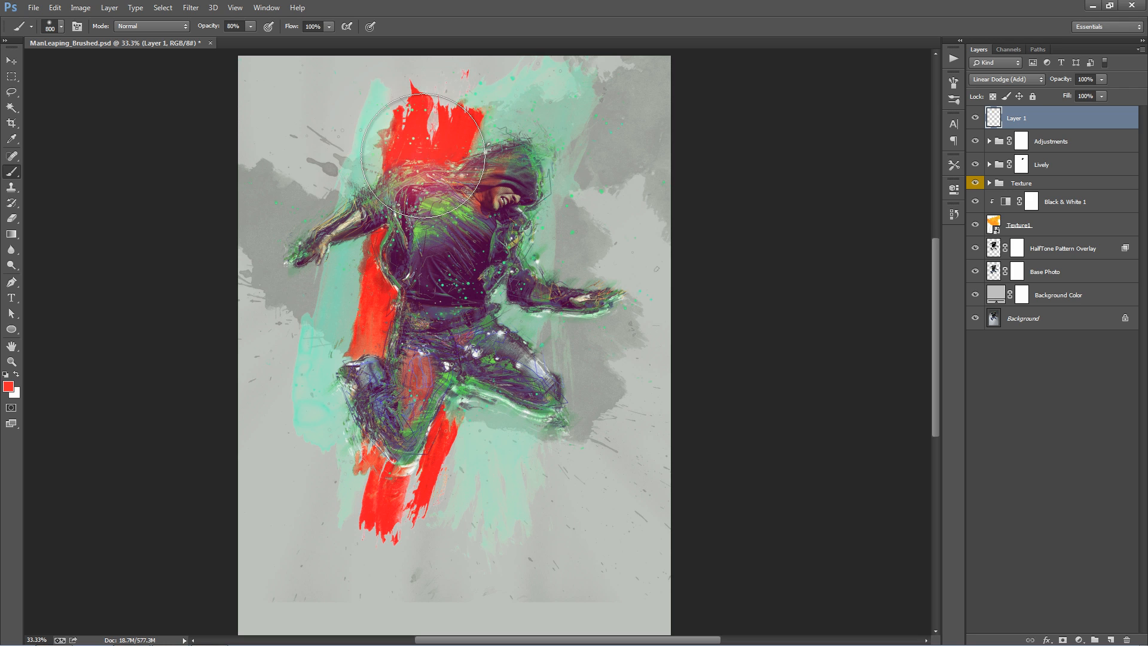
key("ctrl+z")
left_click(408, 302)
key("ctrl+z")
left_click(344, 292)
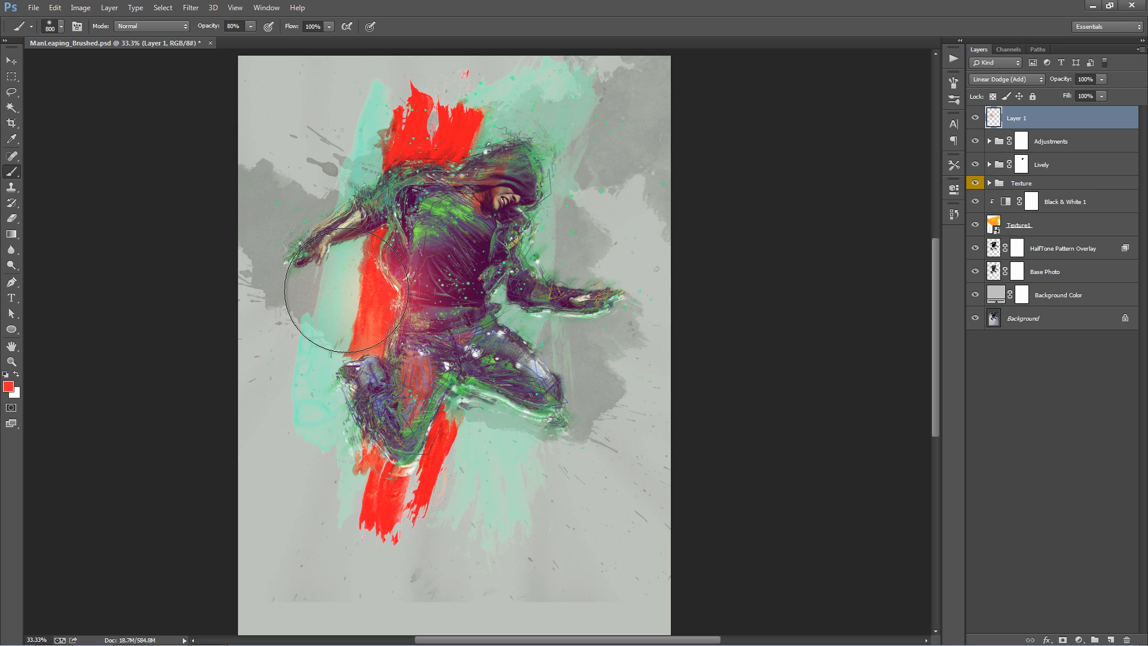
key("ctrl+z")
Reduce the brush to 500 px and dab red glows on the waist beside the red stroke, the lower foot and the shoulder
key("[")
key("[")
key("[")
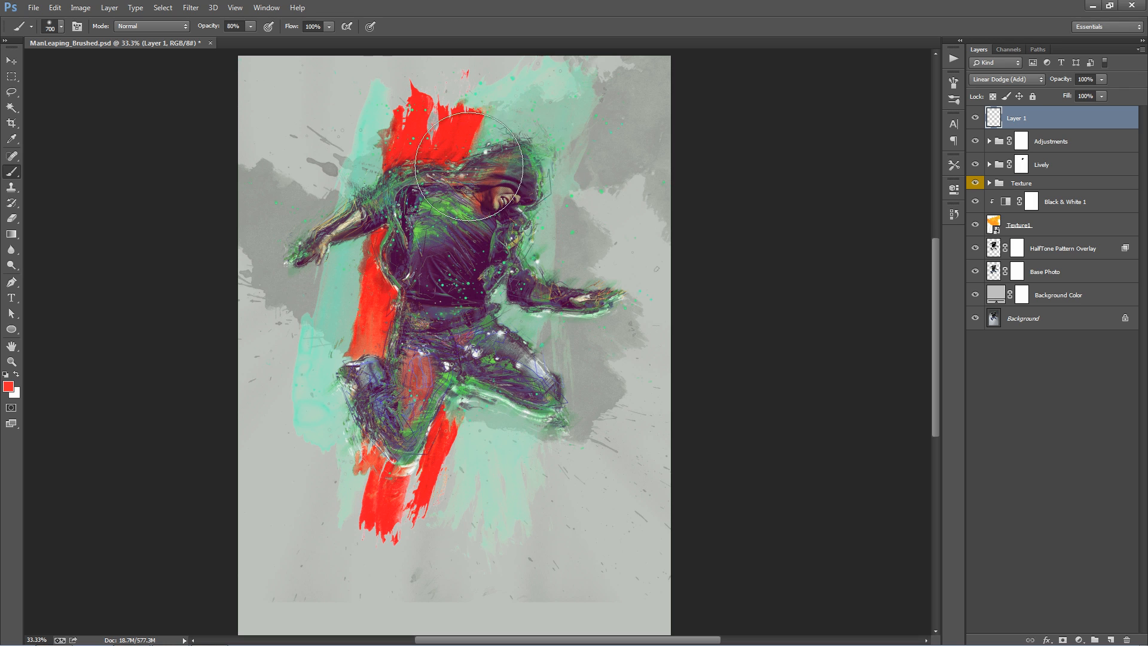
left_click(389, 292)
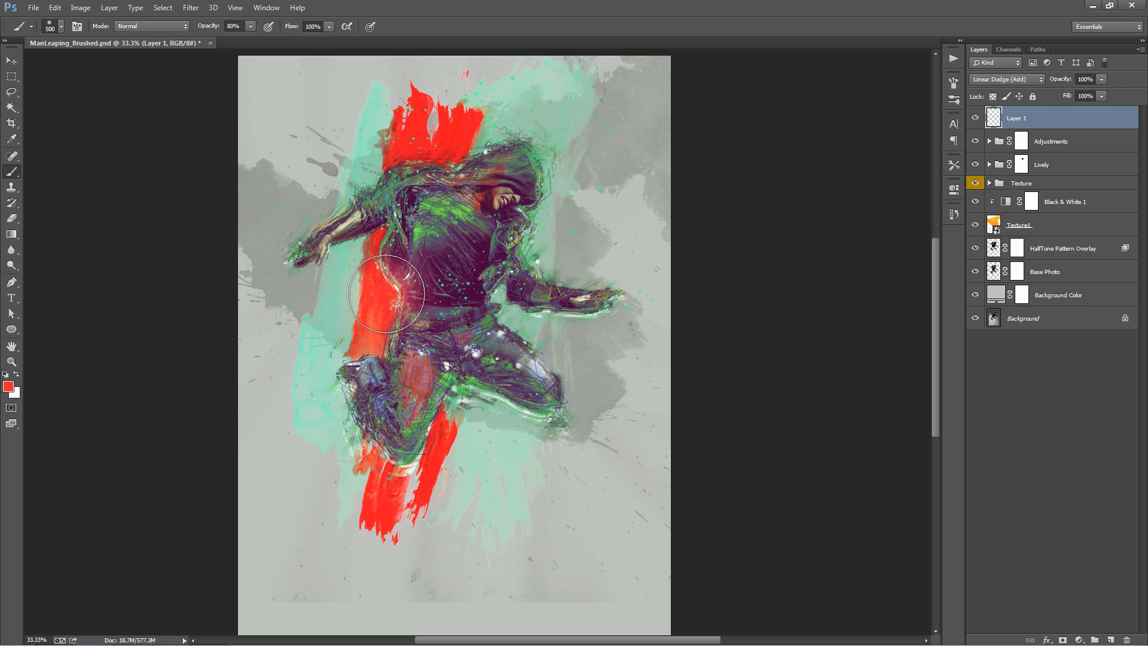
left_click(429, 411)
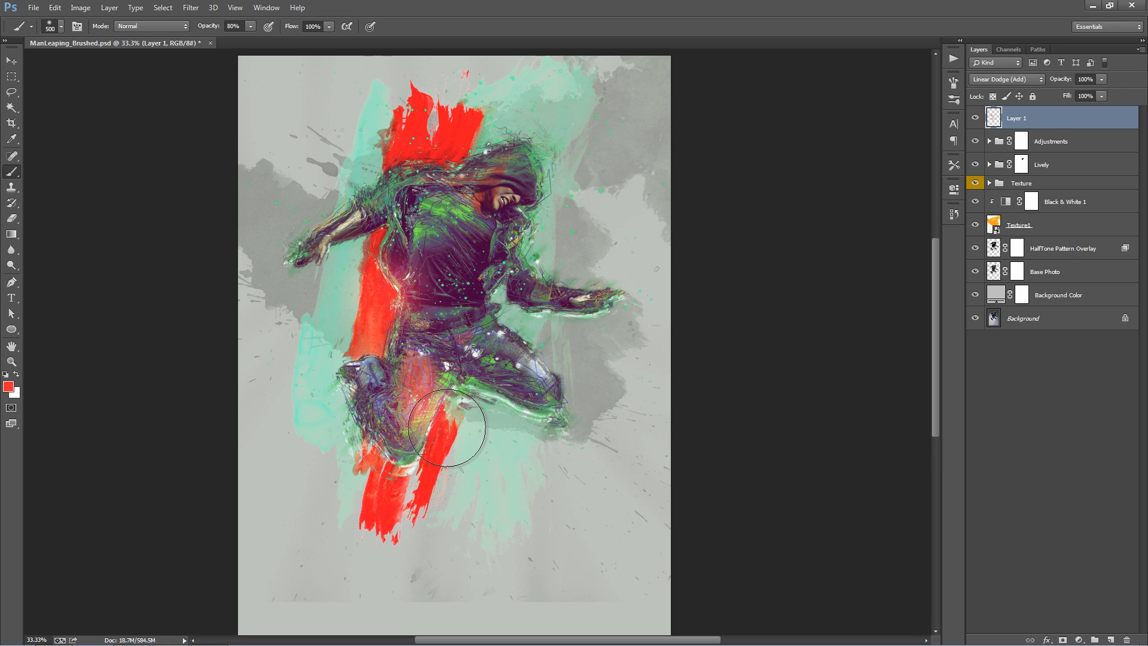
key("ctrl+z")
left_click(396, 452)
left_click(452, 158)
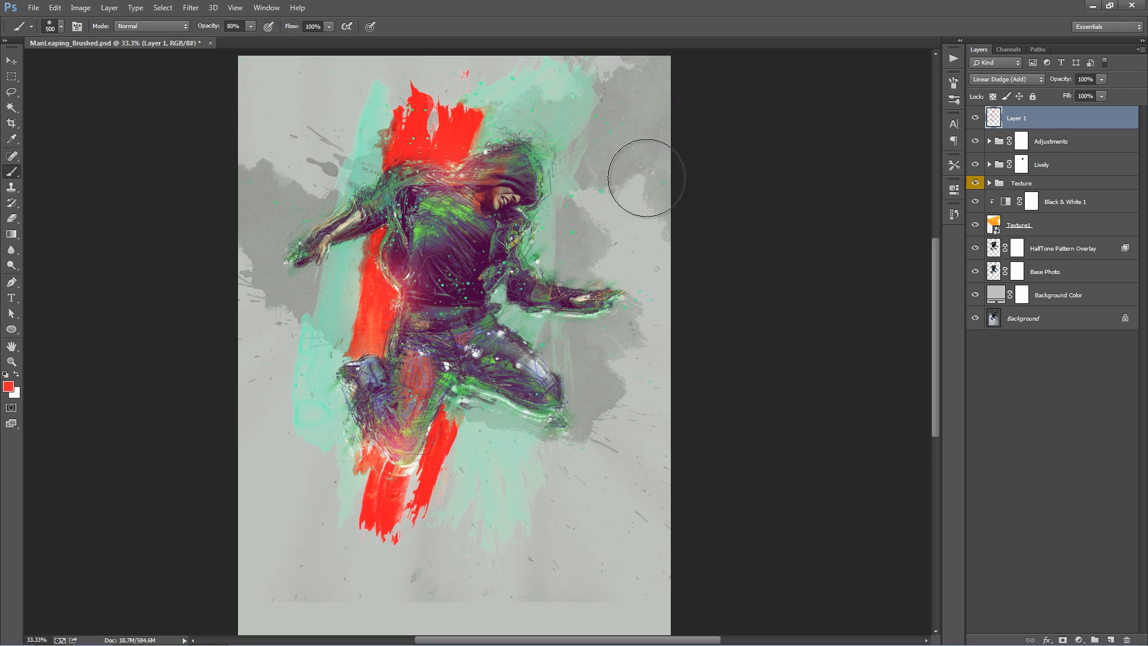
Expand the Adjustments group and hide the red glow layer
key("v")
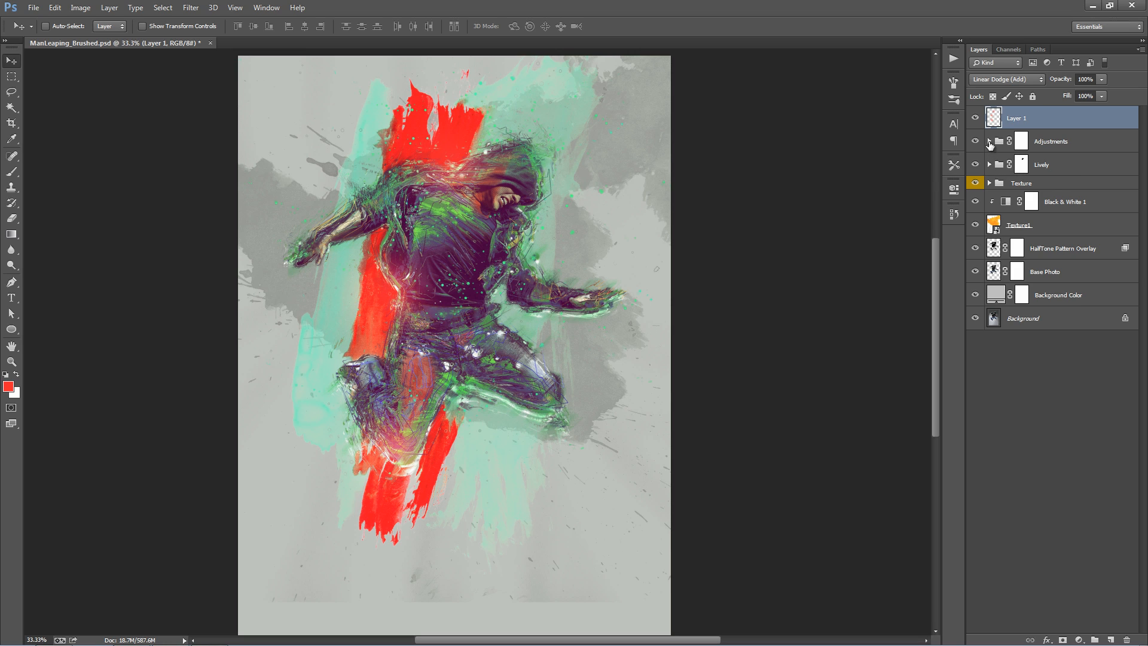
left_click(990, 141)
left_click(975, 117)
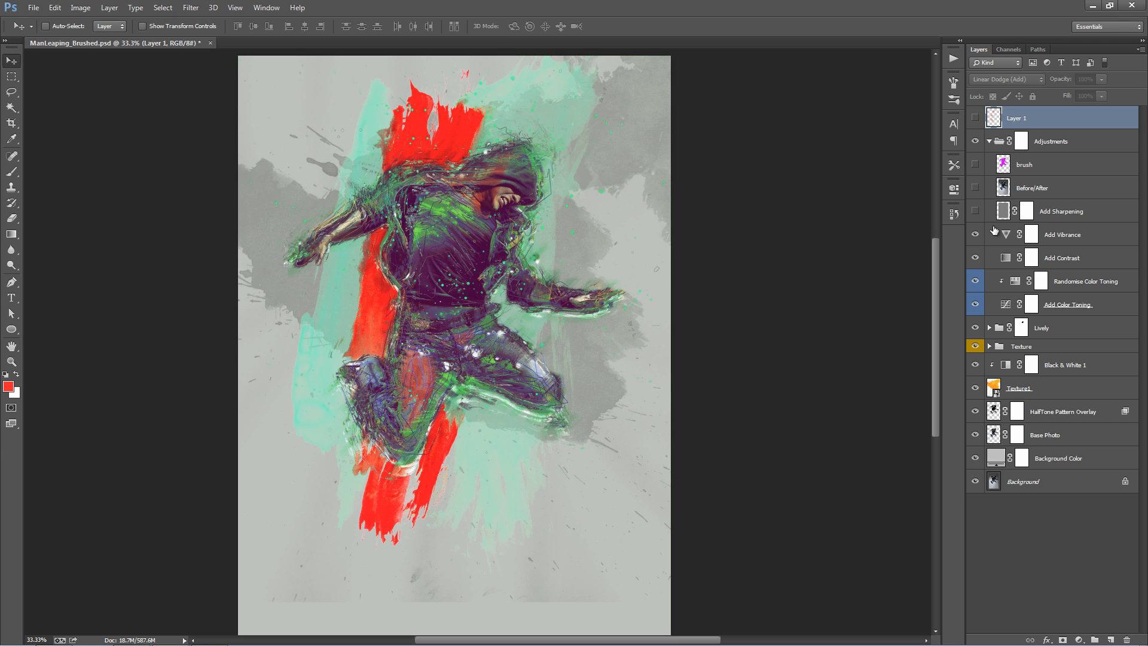
Compare the artwork with the original photo by toggling the Before/After layer's visibility, leaving it hidden
key("z")
left_click(542, 245)
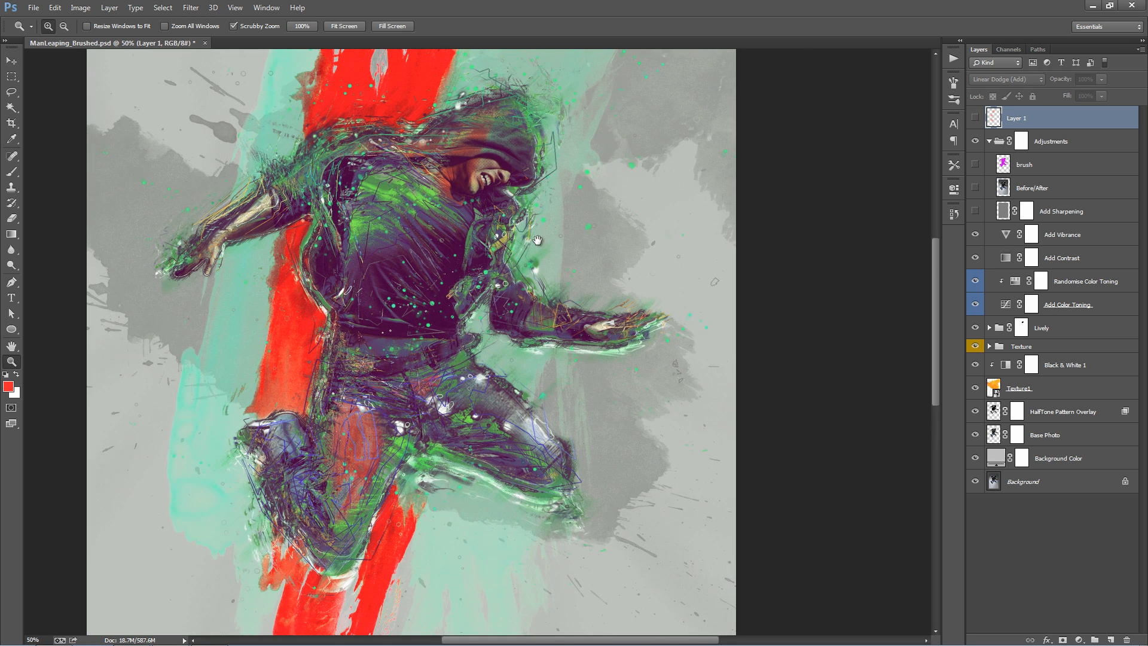
key("v")
key("ctrl+0")
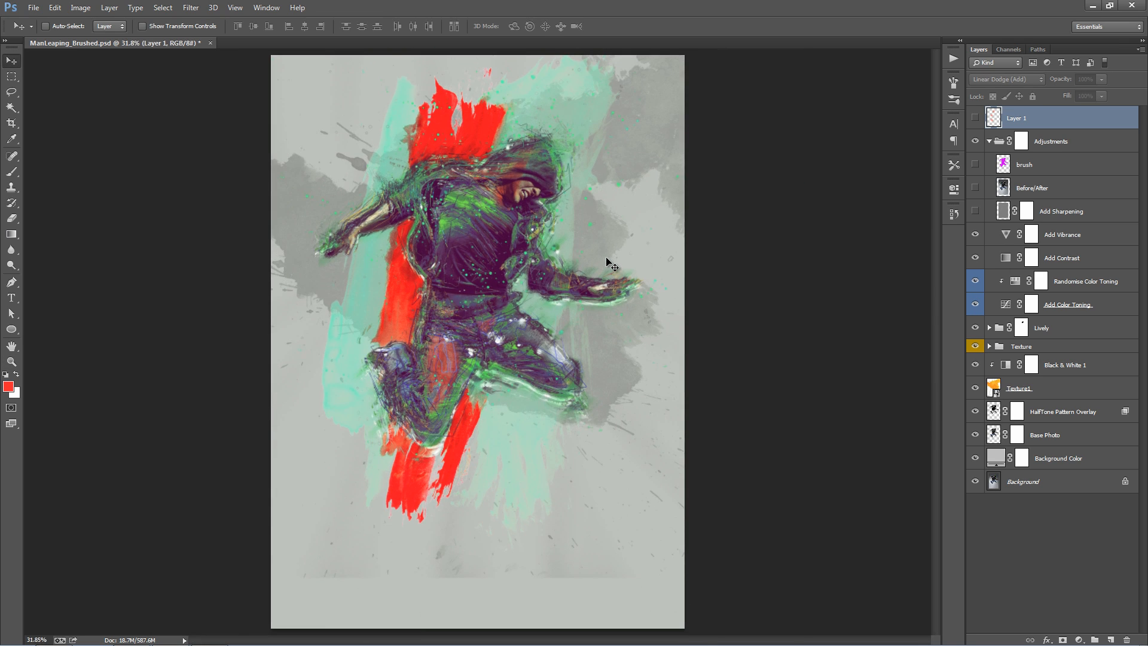
key("ctrl+plus")
key("ctrl+plus")
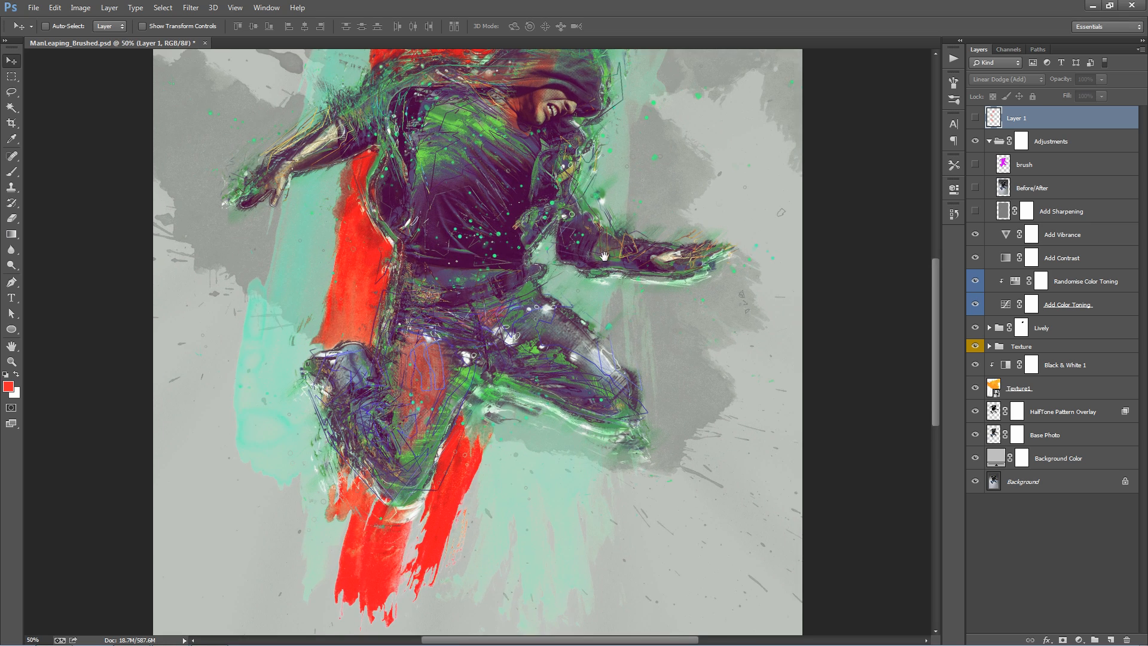
left_click_drag(609, 263, 581, 327)
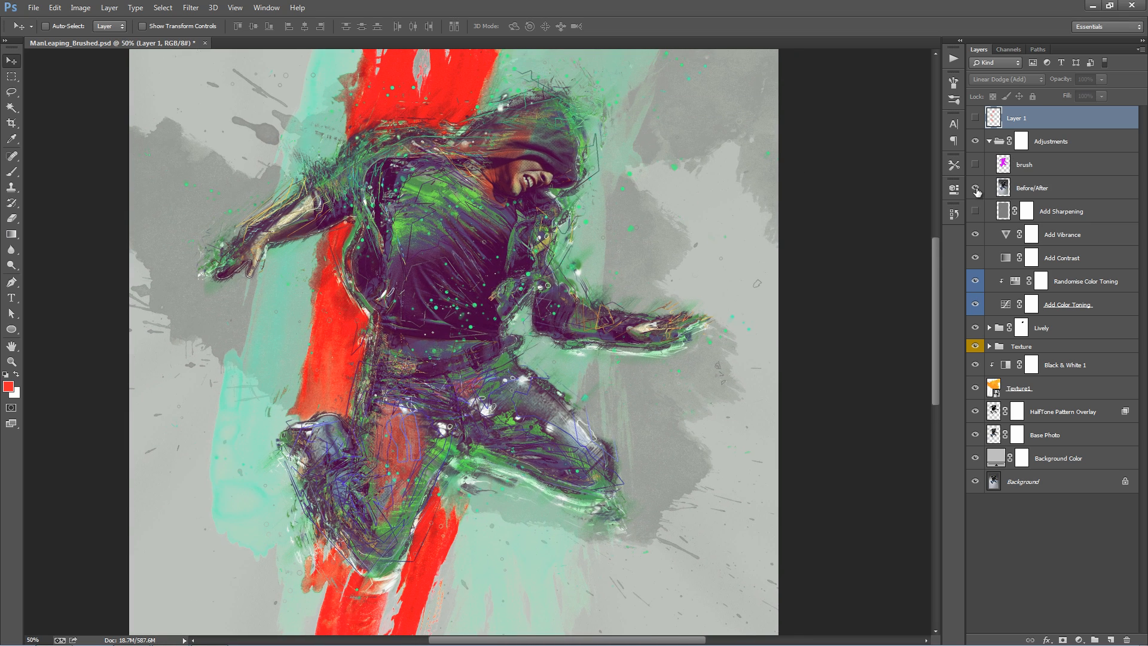
left_click(976, 189)
left_click(976, 189)
left_click(976, 189)
left_click(976, 189)
left_click(976, 189)
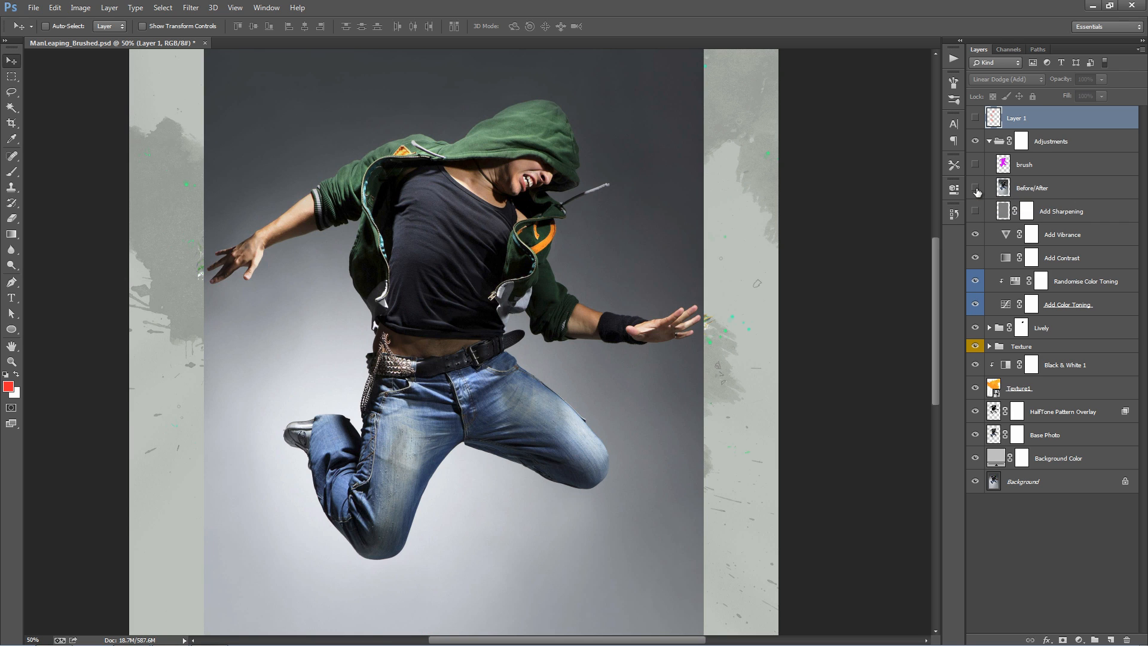
left_click(976, 189)
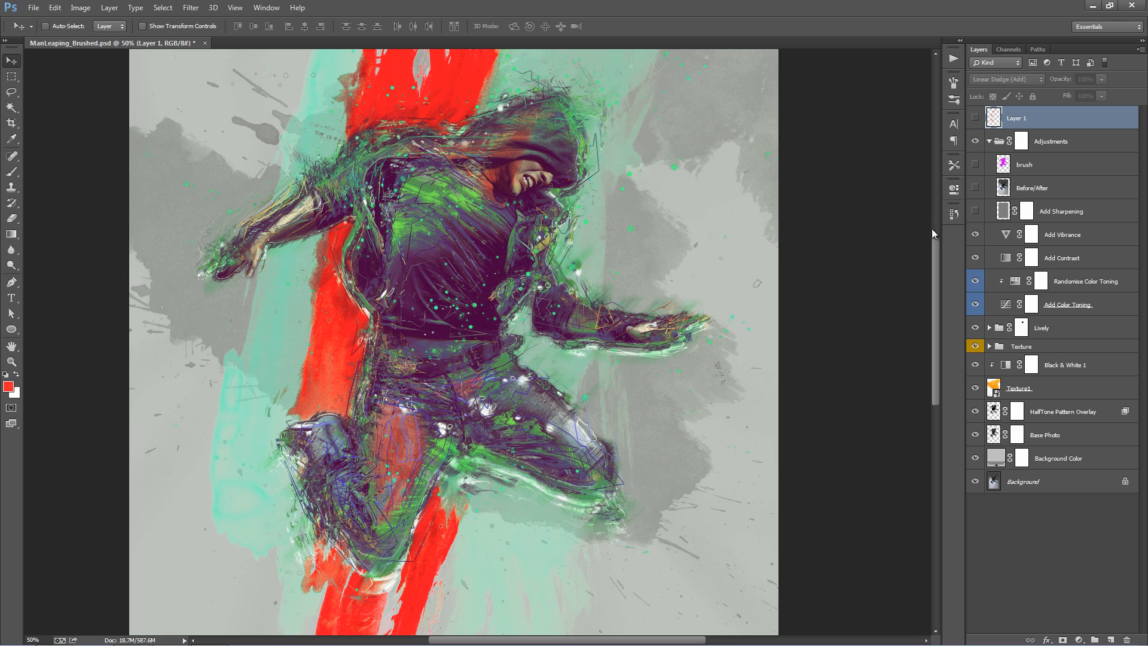
left_click(976, 190)
left_click(975, 191)
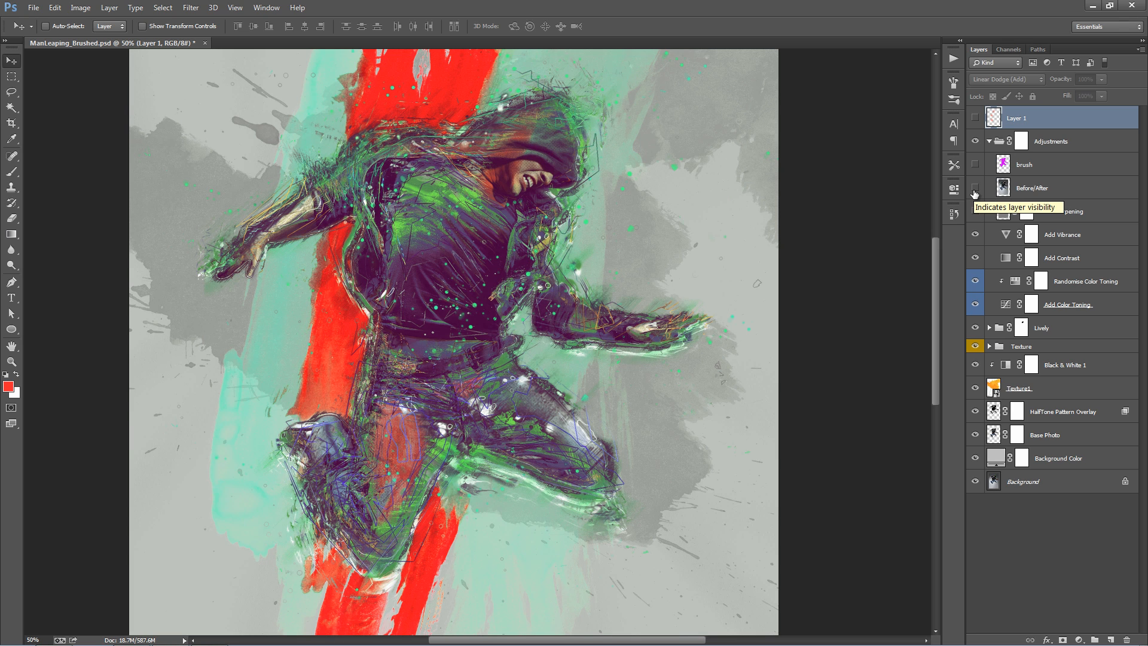